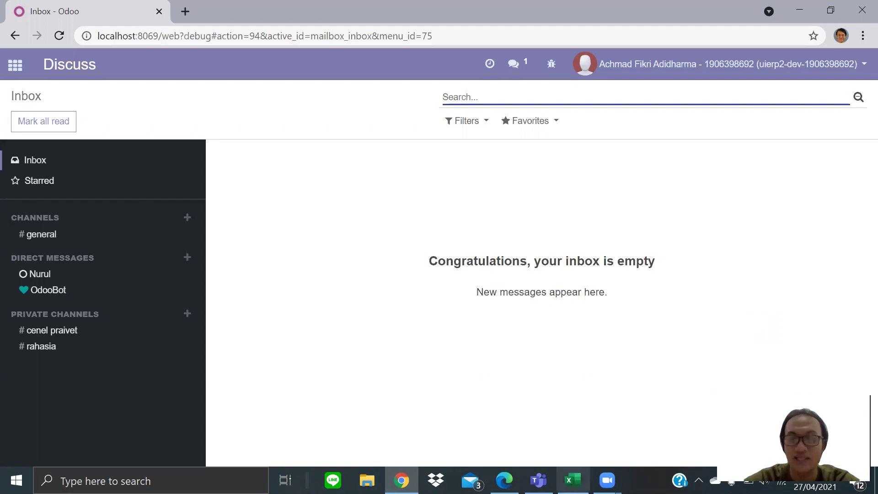
Switch to the Laporan Keuangan workbook in Excel and review the account layout on the Neraca sheet
mouse_move(572, 480)
left_click(571, 412)
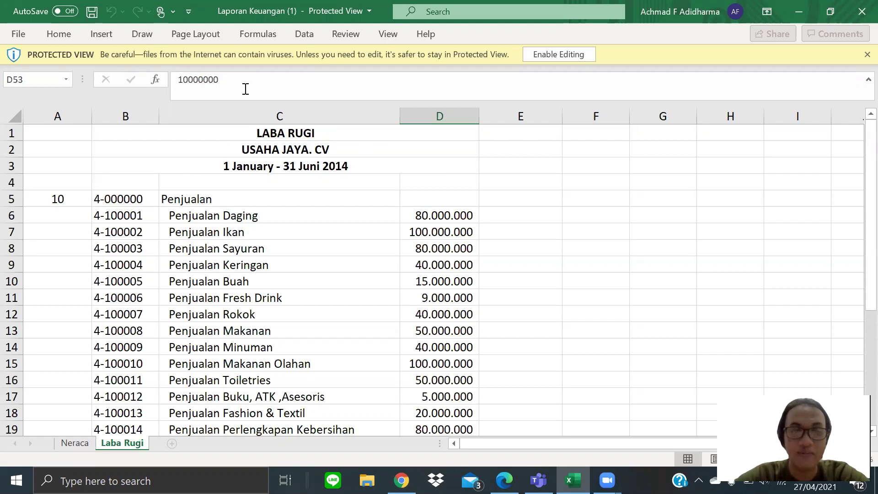
left_click(73, 443)
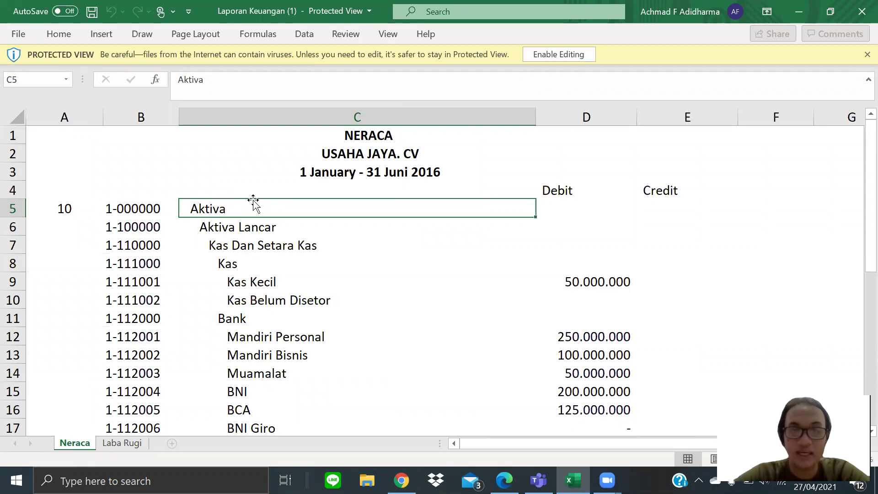
left_click(473, 382)
right_click(473, 381)
key("Escape")
scroll(448, 326, "down", 4)
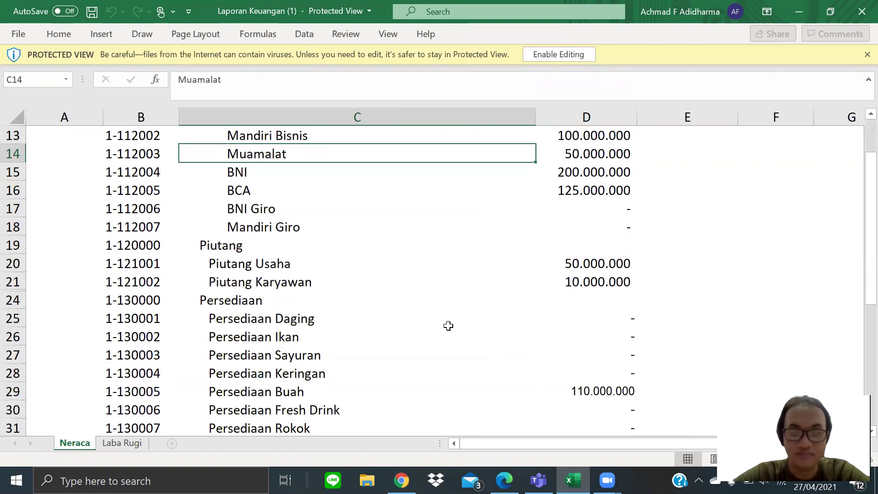
scroll(449, 326, "up", 4)
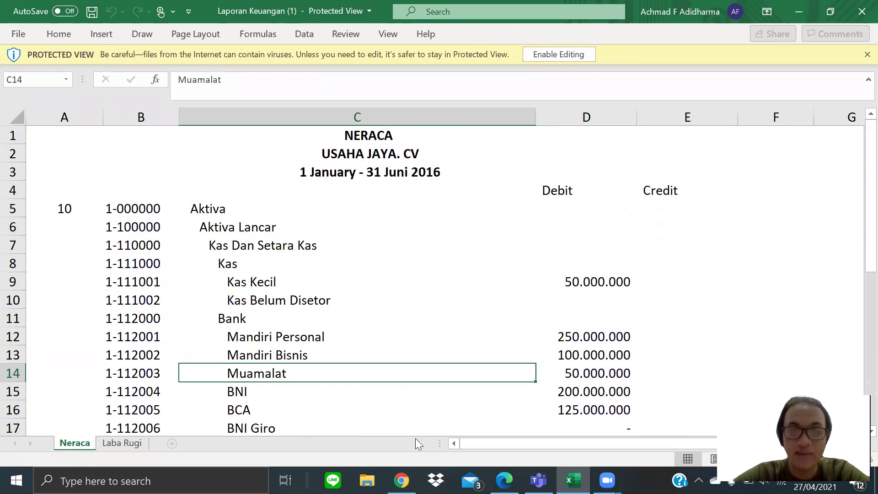
Switch back to Odoo in Chrome and open the Account Reports configuration of the Accounting app
left_click(402, 481)
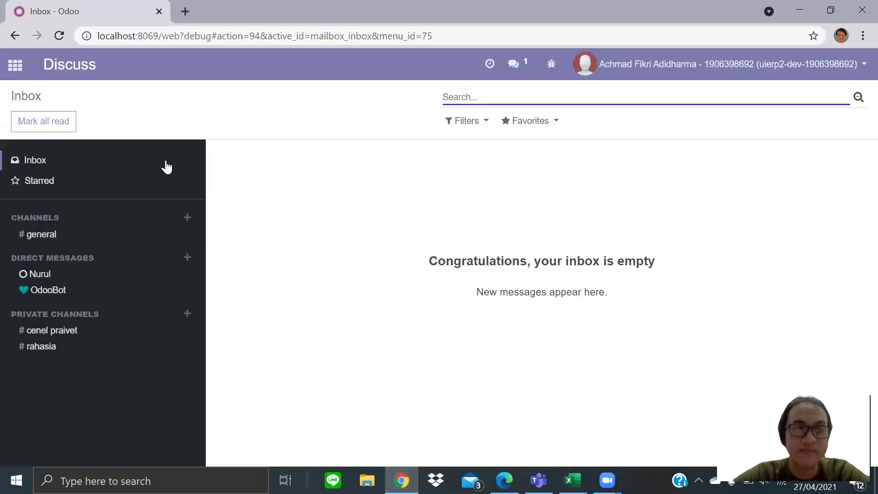
left_click(19, 68)
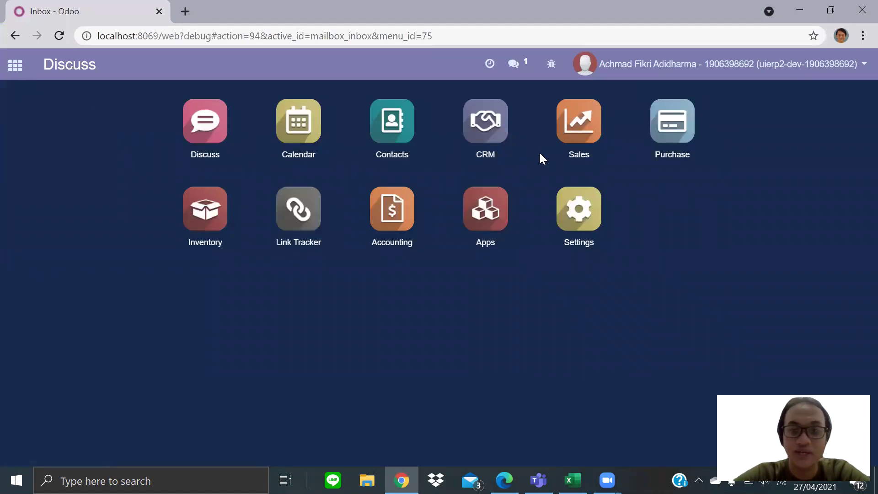
left_click(393, 208)
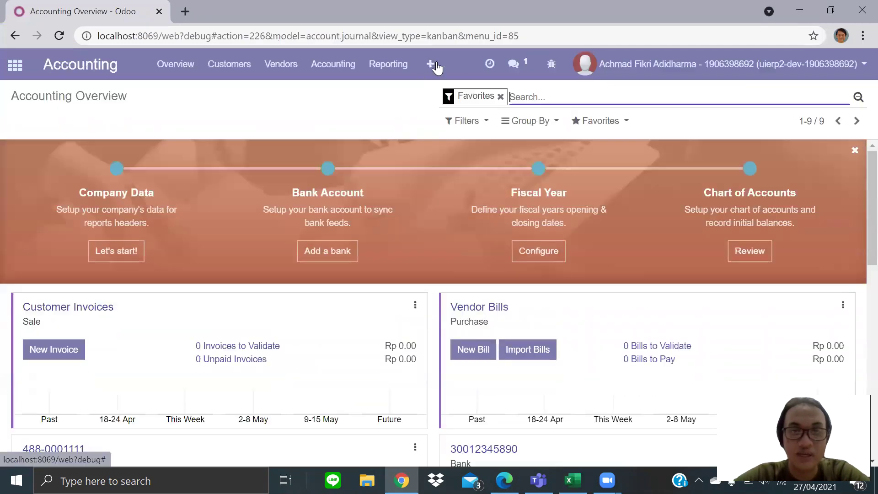
left_click(431, 65)
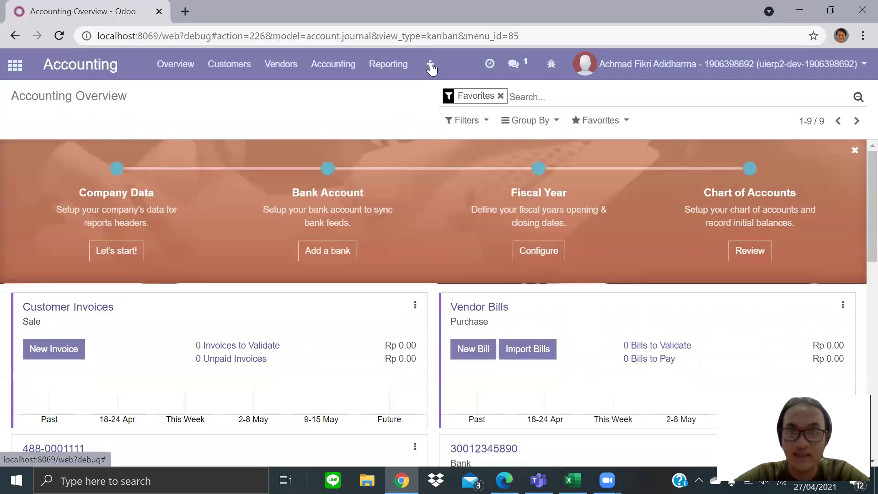
scroll(454, 150, "down", 1)
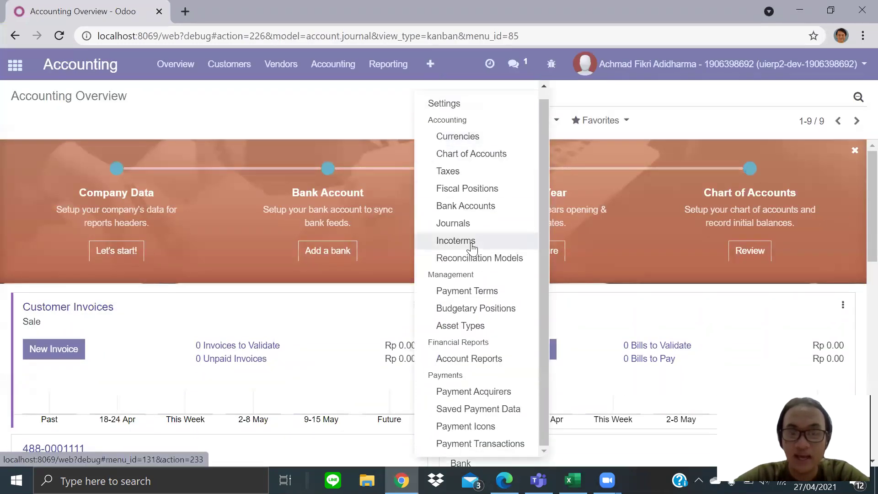
left_click(480, 361)
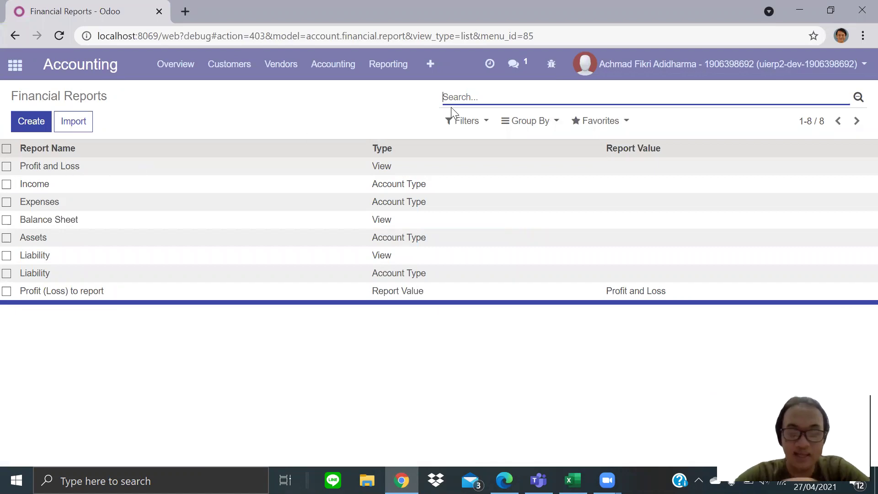
Group the financial reports by Parent Report and expand the Profit and Loss and Balance Sheet groups
type("p")
left_click(466, 185)
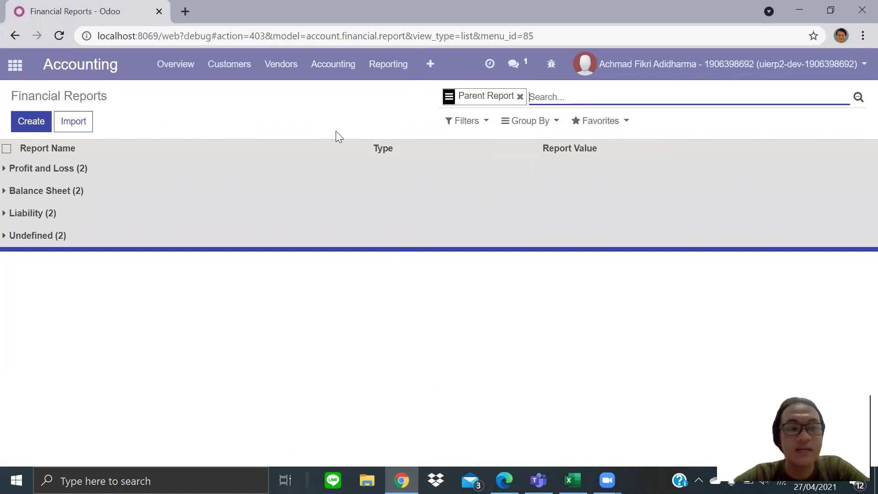
left_click(6, 170)
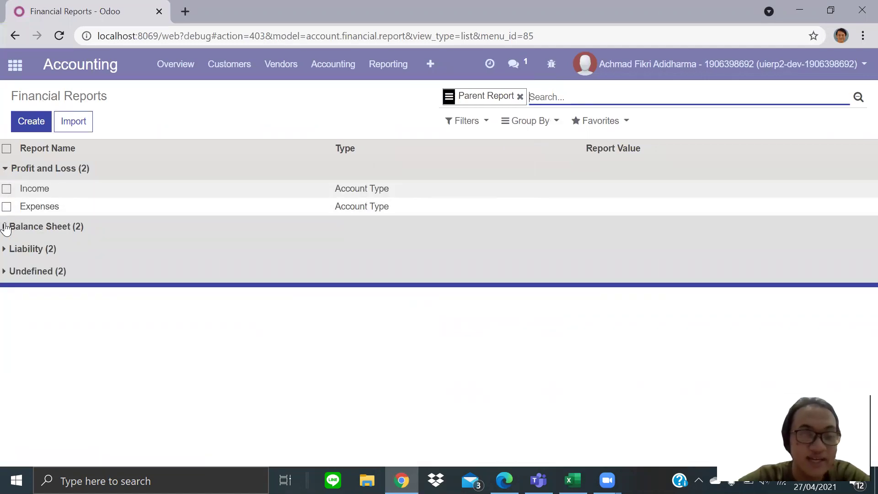
left_click(5, 227)
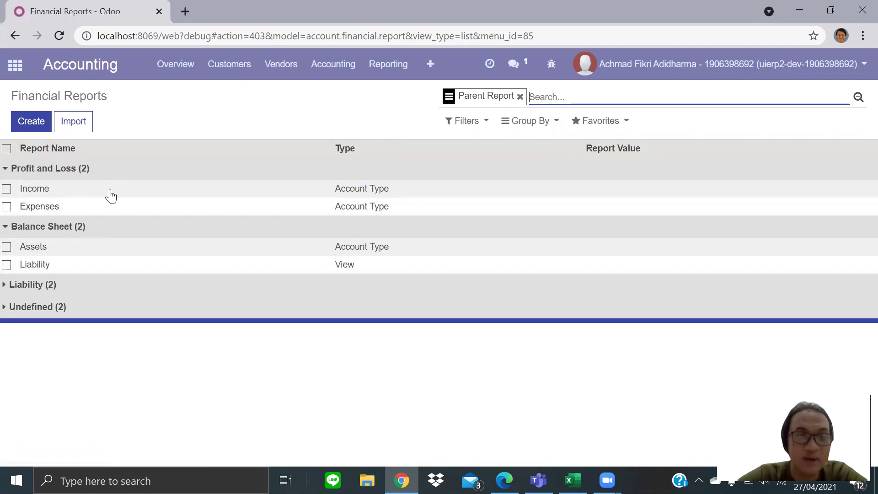
Print the Profit and Loss report for all posted entries and open the downloaded PDF
left_click(353, 73)
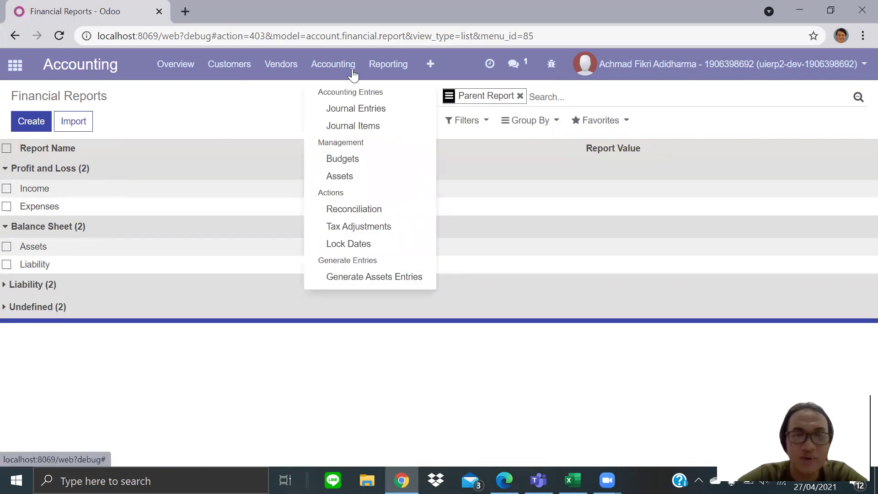
mouse_move(388, 65)
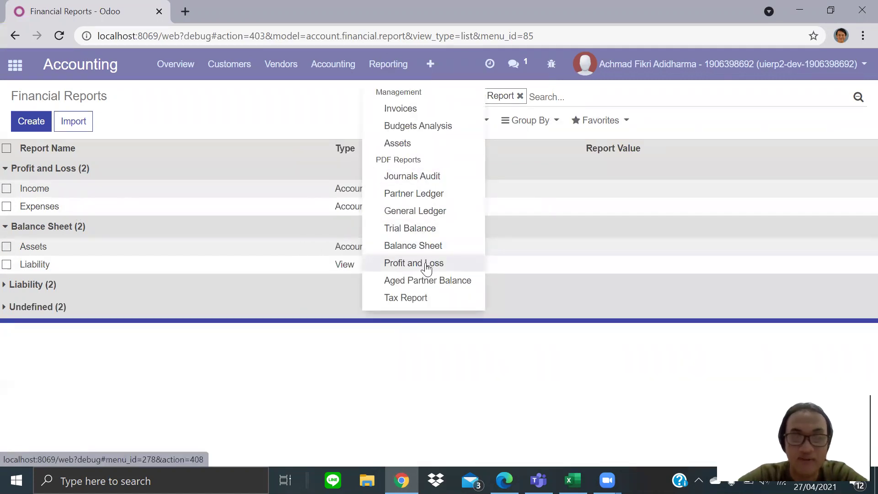
left_click(426, 268)
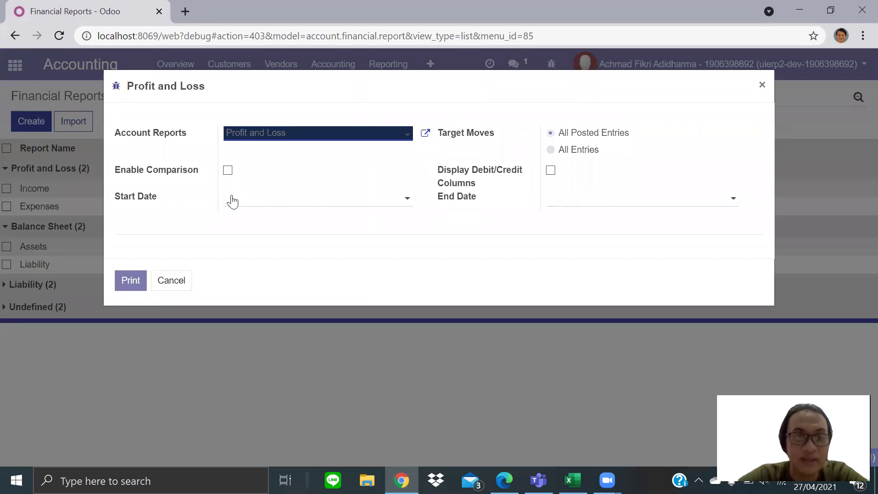
left_click(140, 280)
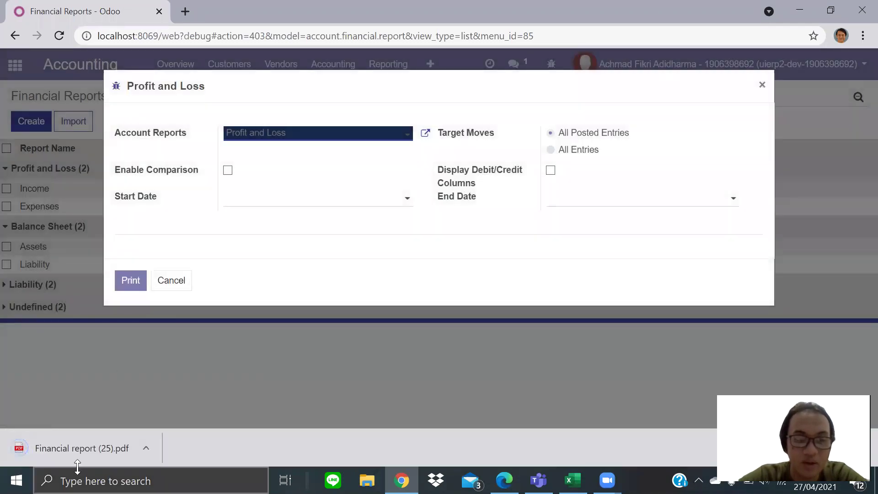
left_click(84, 451)
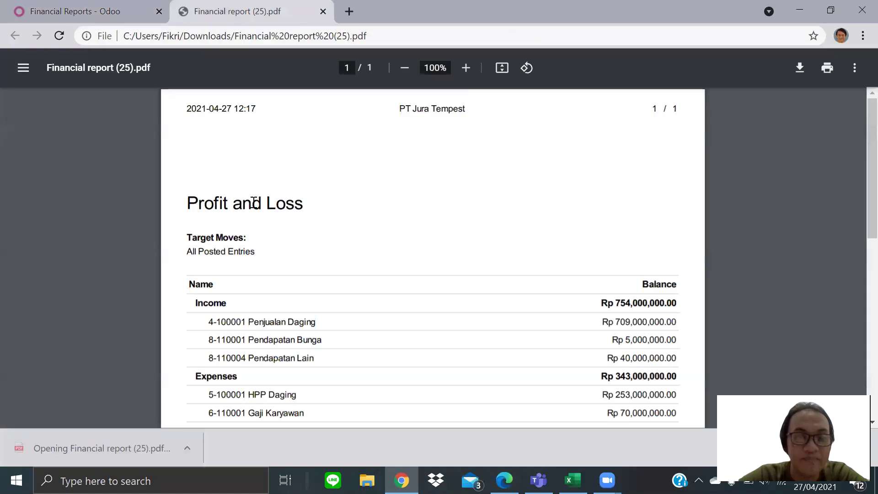
Compare the income and expense lines in the Profit and Loss PDF with the Laba Rugi sheet in Excel
scroll(254, 202, "down", 2)
scroll(254, 203, "down", 2)
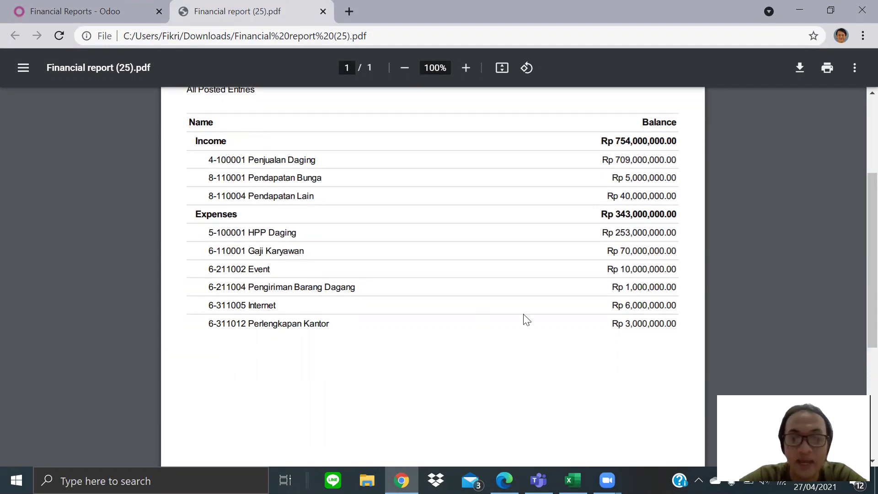
scroll(376, 267, "up", 3)
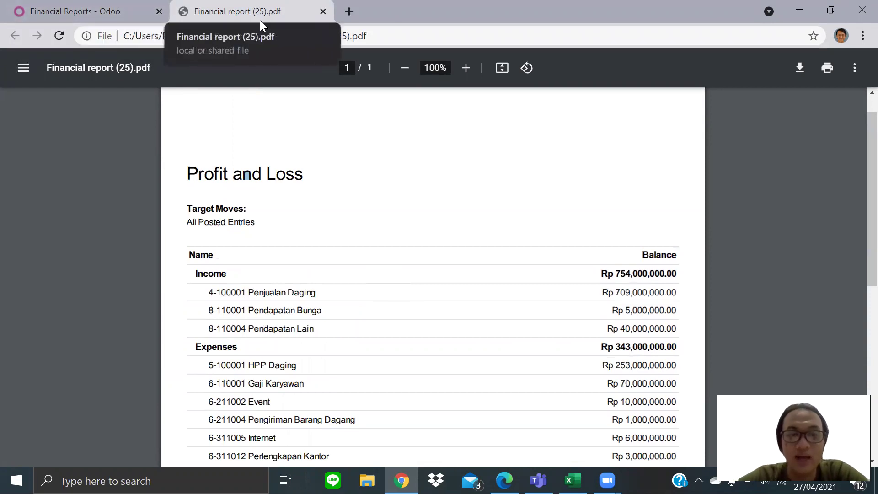
key("alt+Tab")
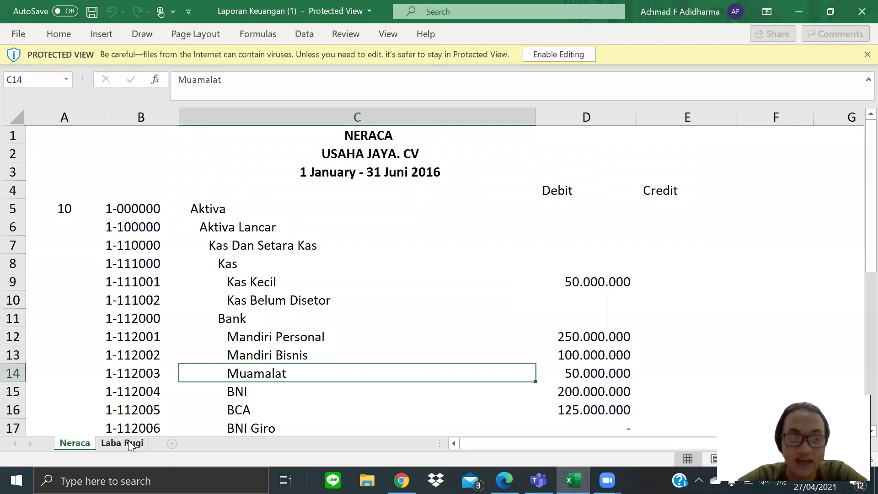
left_click(123, 442)
scroll(307, 290, "down", 9)
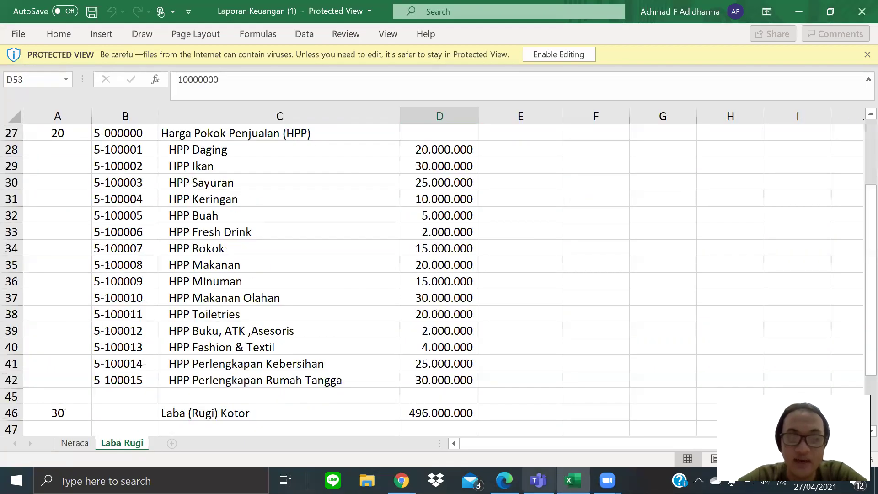
left_click(402, 480)
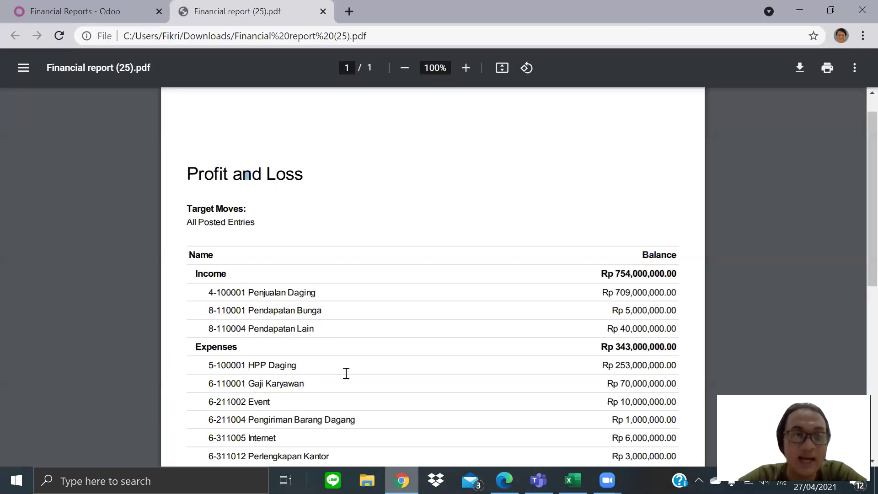
Return to the Odoo tab, close the Profit and Loss print dialog and open the Income financial report record
left_click(106, 6)
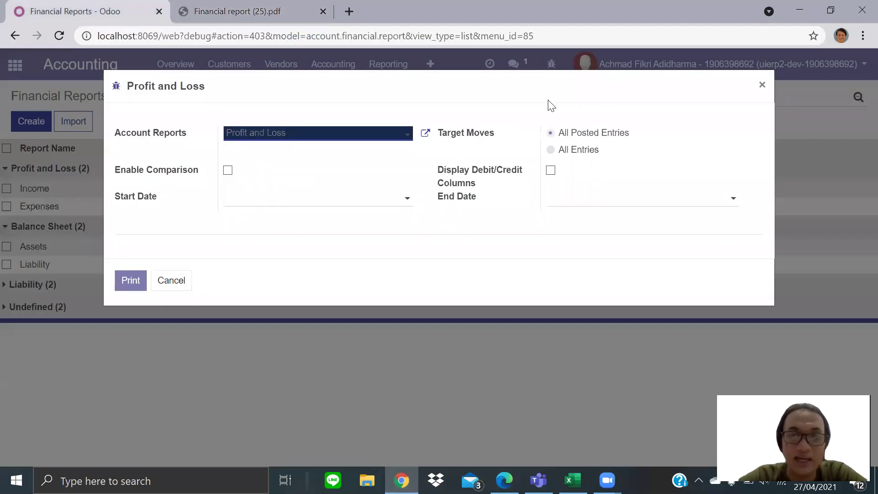
left_click(760, 85)
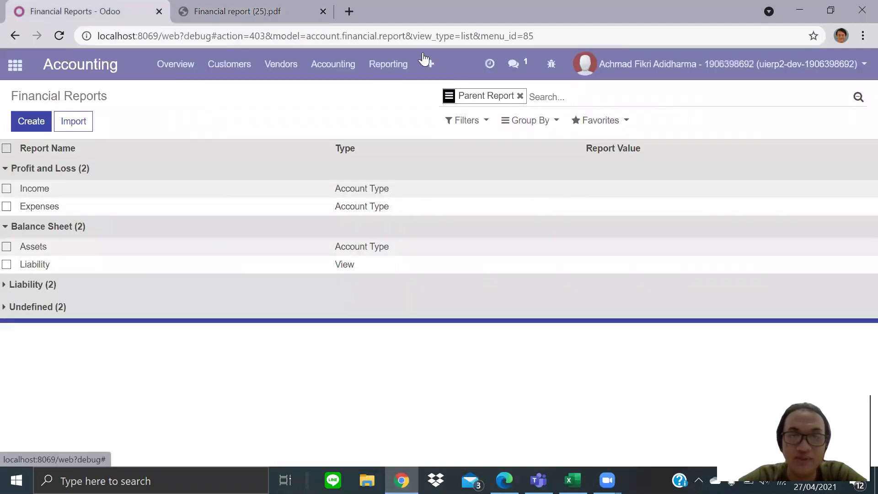
left_click(430, 63)
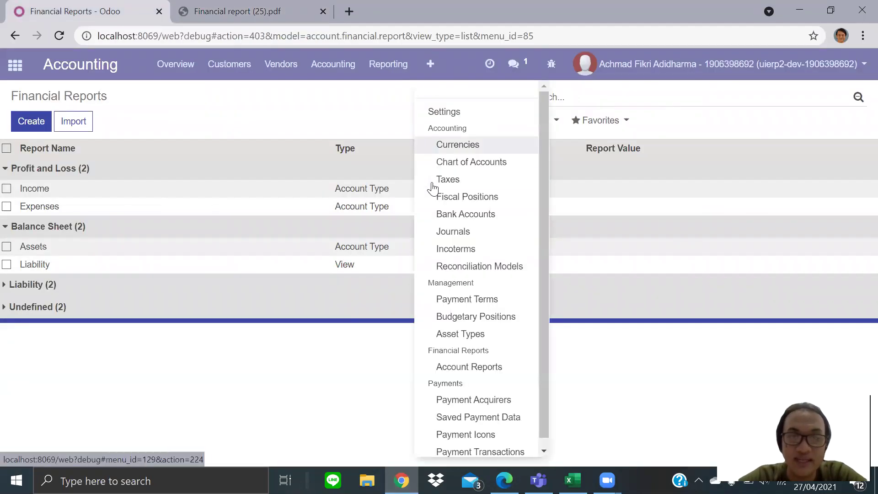
left_click(229, 102)
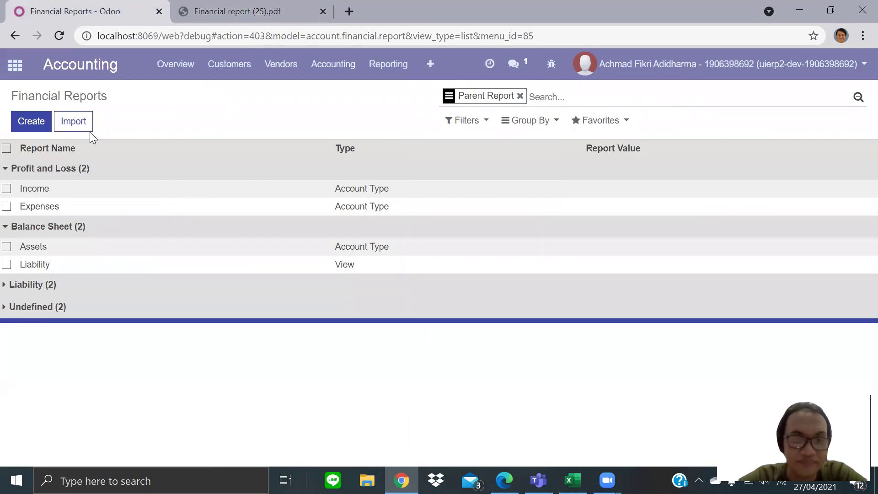
left_click(43, 197)
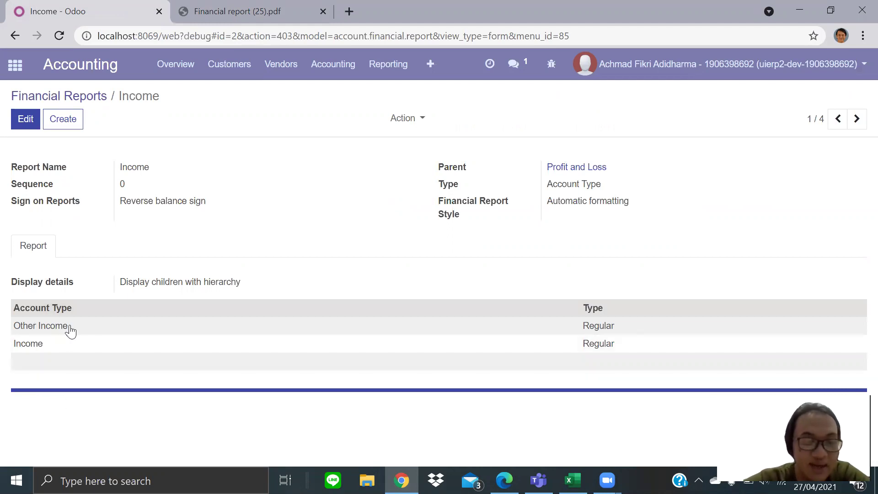
mouse_move(69, 326)
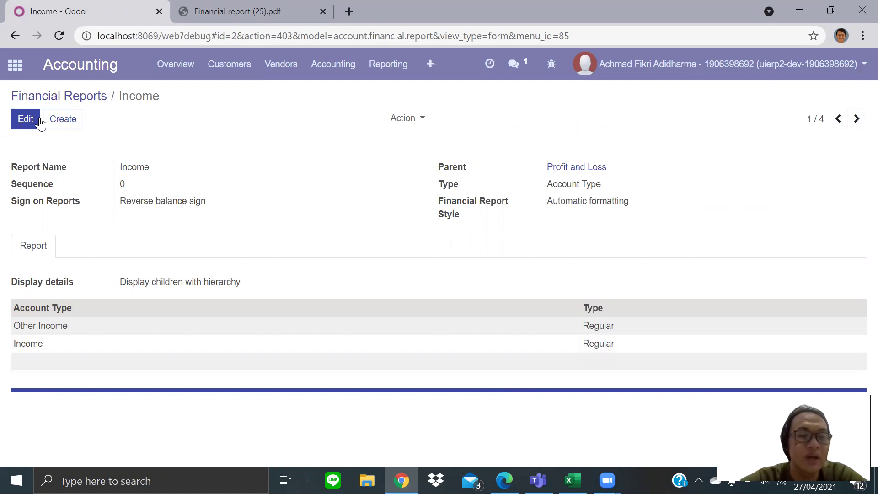
Edit the Income financial report and rename it as Penjualan
left_click(23, 123)
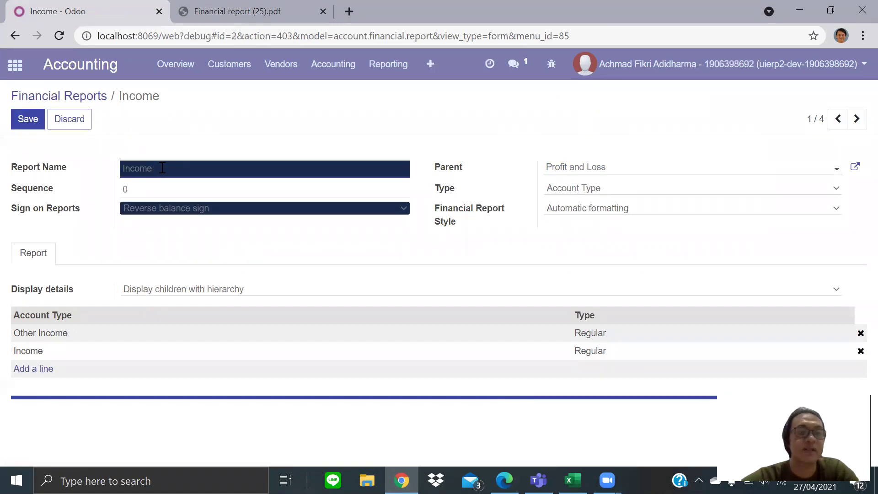
double_click(162, 168)
type("Penjualan")
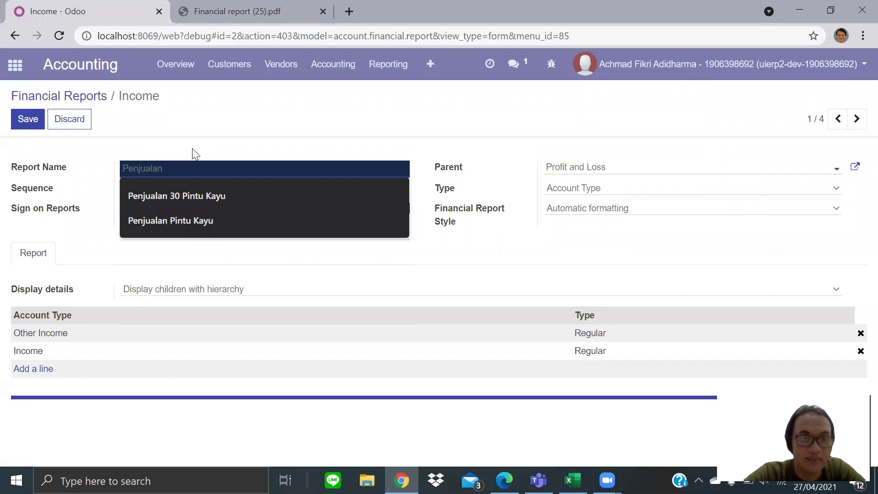
key("Escape")
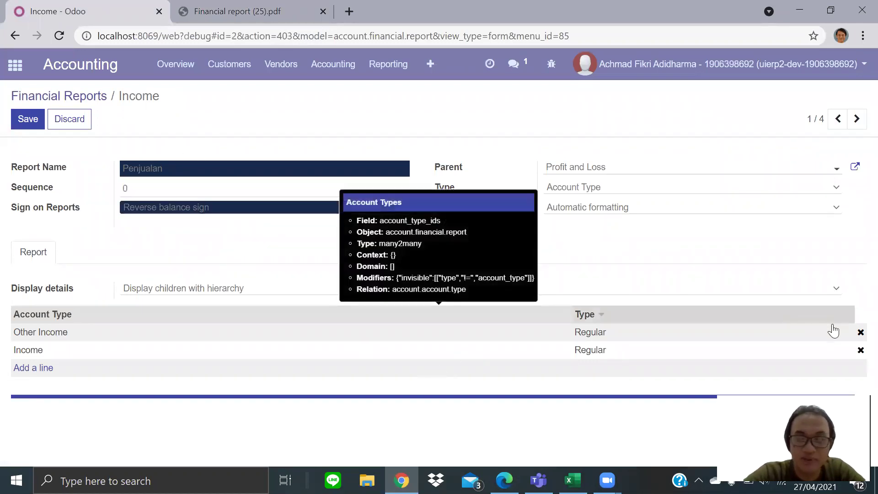
Remove the Other Income account type from the report, set its sequence to 10 and save the record
left_click(860, 333)
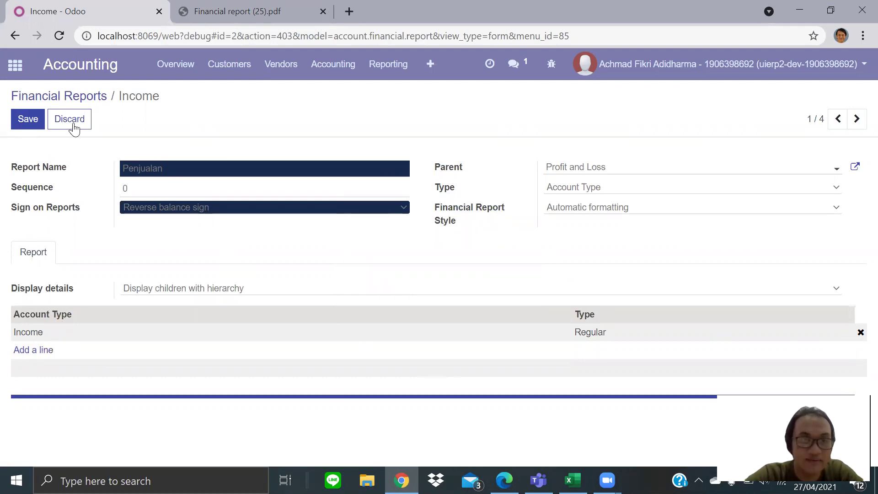
left_click(124, 184)
type("1")
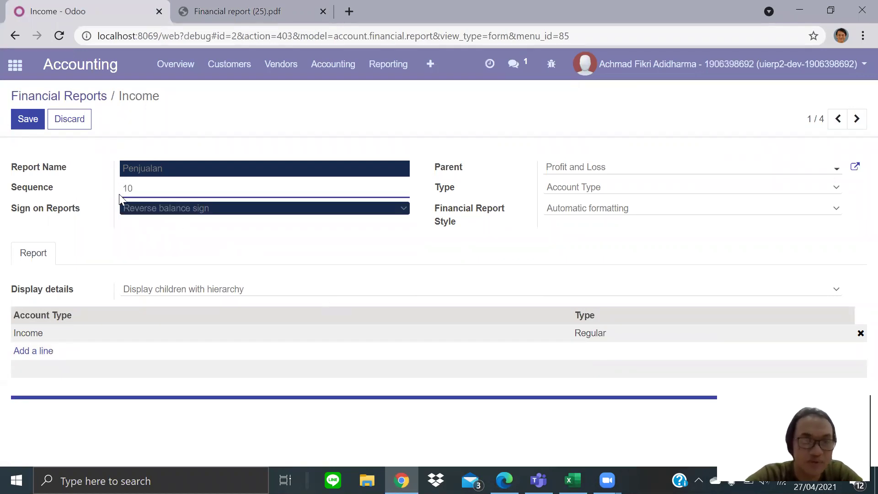
left_click(25, 119)
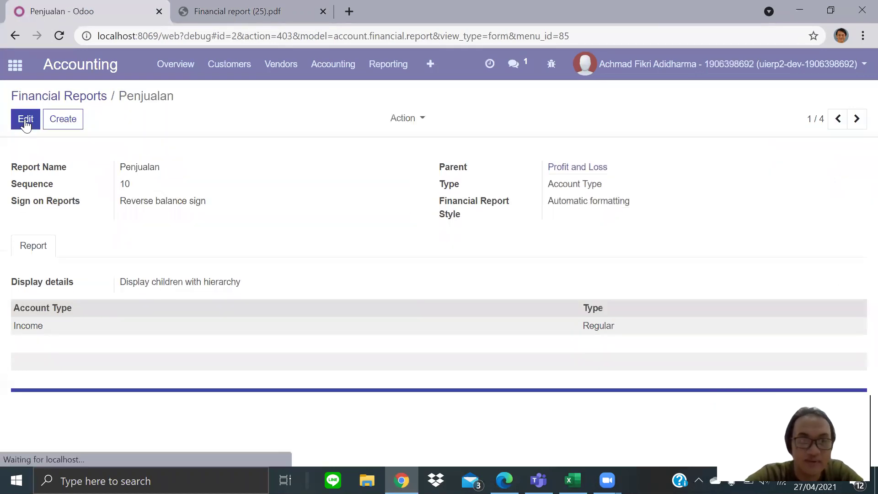
Open the Expenses financial report and rename it Harga Pokok Penjualan (HPP), matching the heading in the Laba Rugi sheet in Excel
left_click(92, 108)
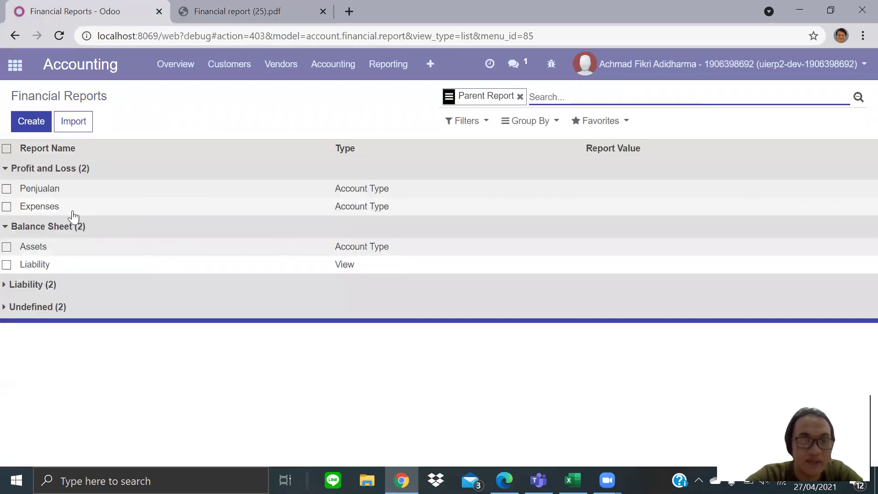
left_click(49, 209)
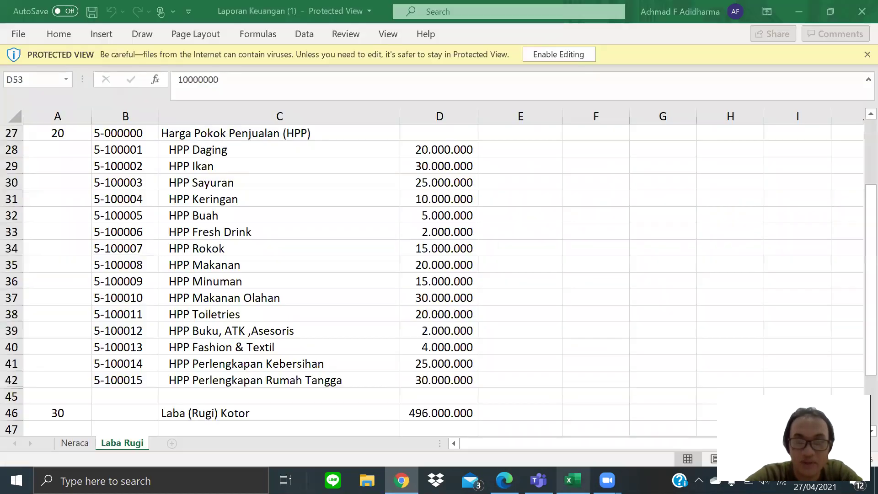
left_click(573, 481)
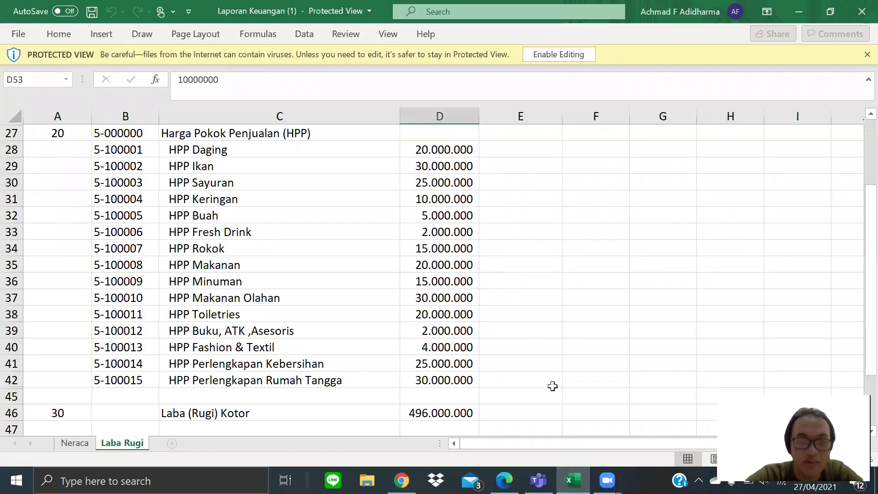
left_click(573, 481)
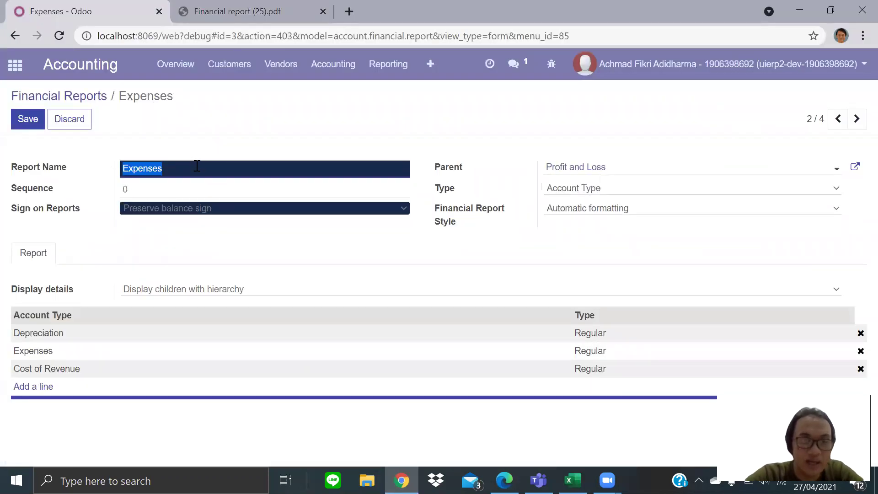
type("Harga Pokok Penjualan (HPP")
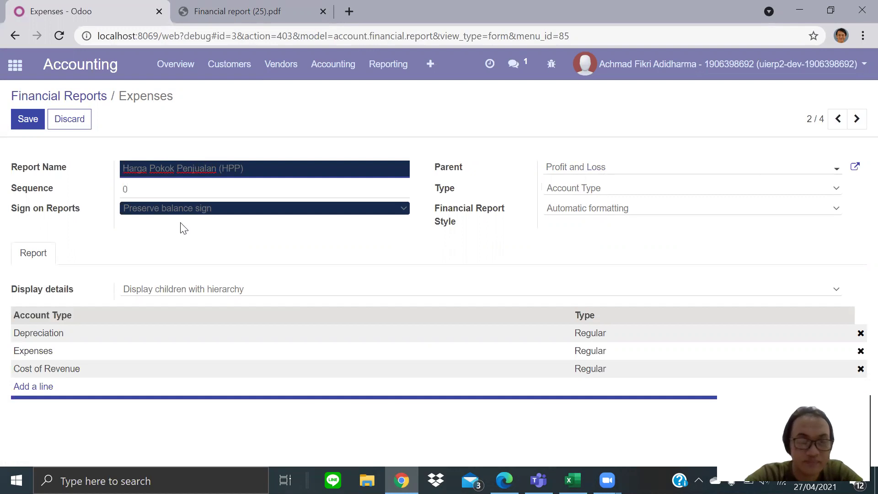
Set the report's sequence to 20, remove its Depreciation and Expenses account types, save it and return to the financial reports list
left_click(125, 193)
type("2")
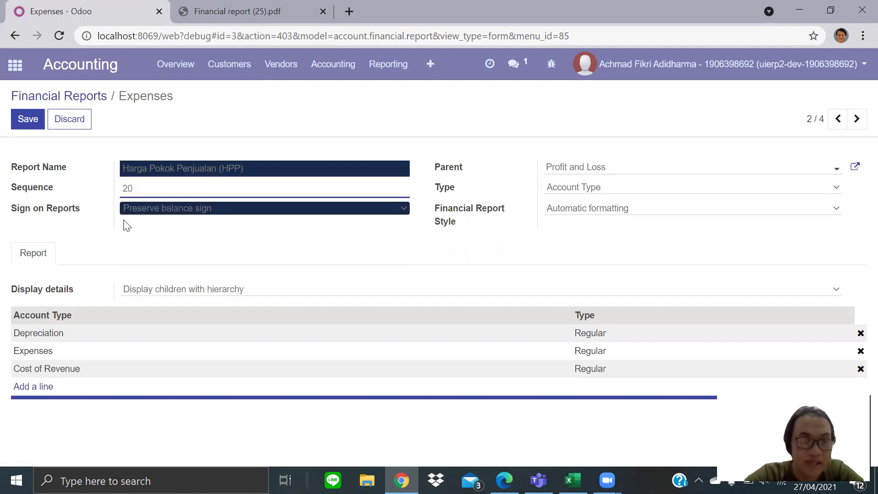
left_click(127, 239)
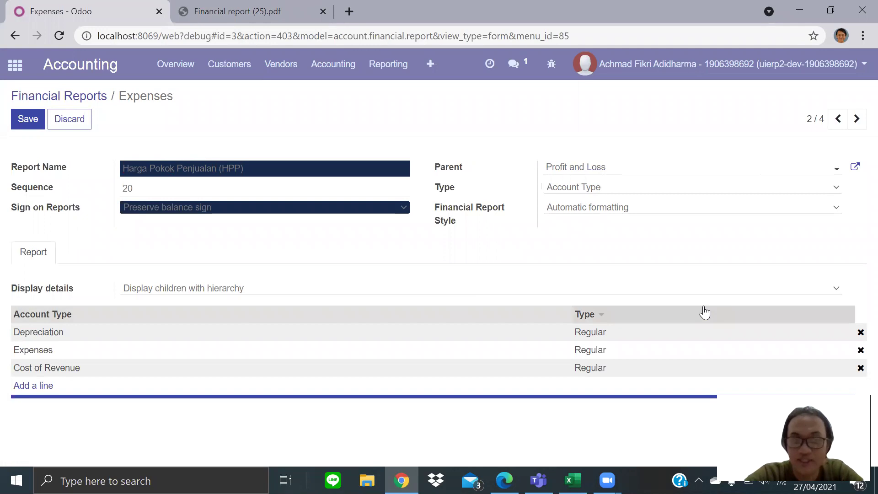
left_click(860, 333)
left_click(860, 333)
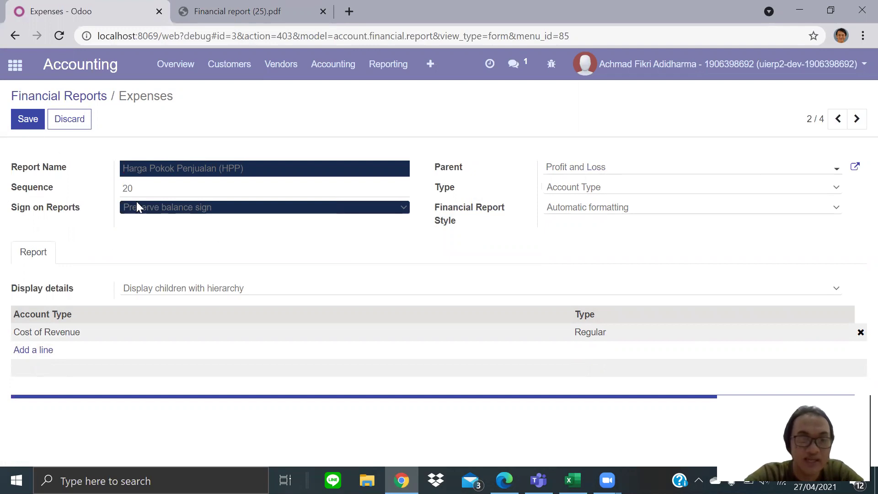
left_click(21, 121)
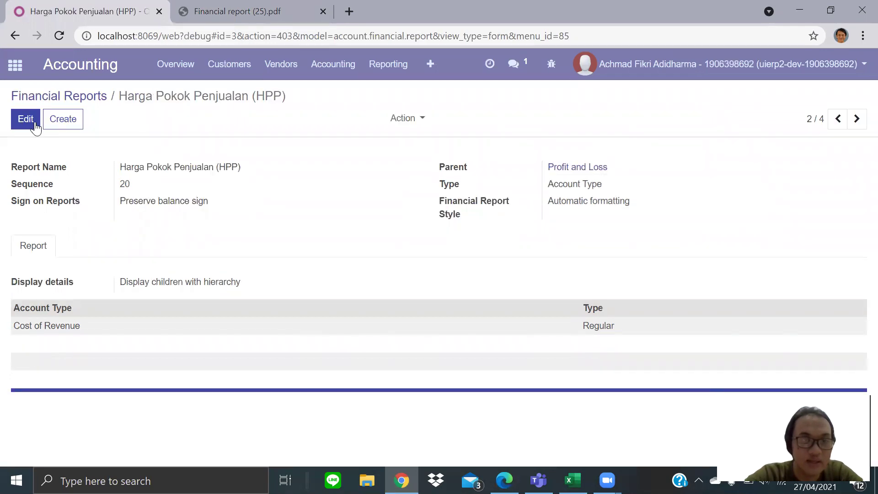
left_click(94, 98)
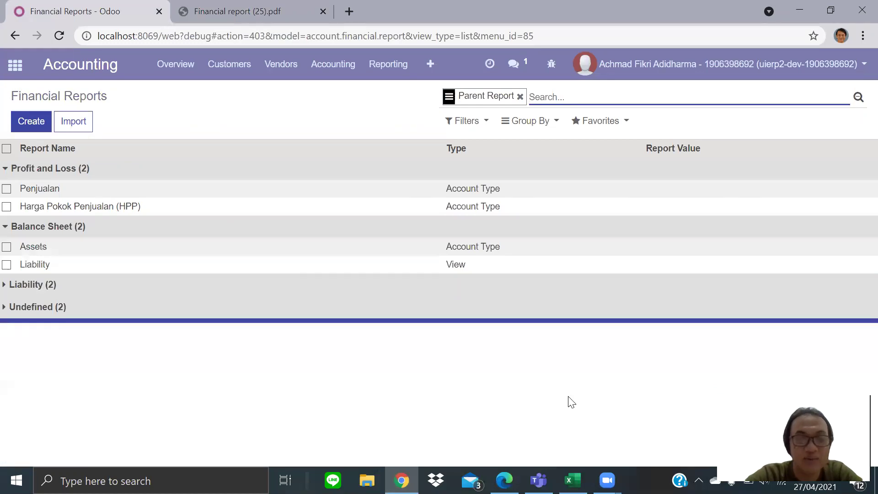
Check the Laba (Rugi) Kotor line in the Excel sheet and create an Odoo financial report with that name and sequence 30
mouse_move(573, 481)
left_click(574, 418)
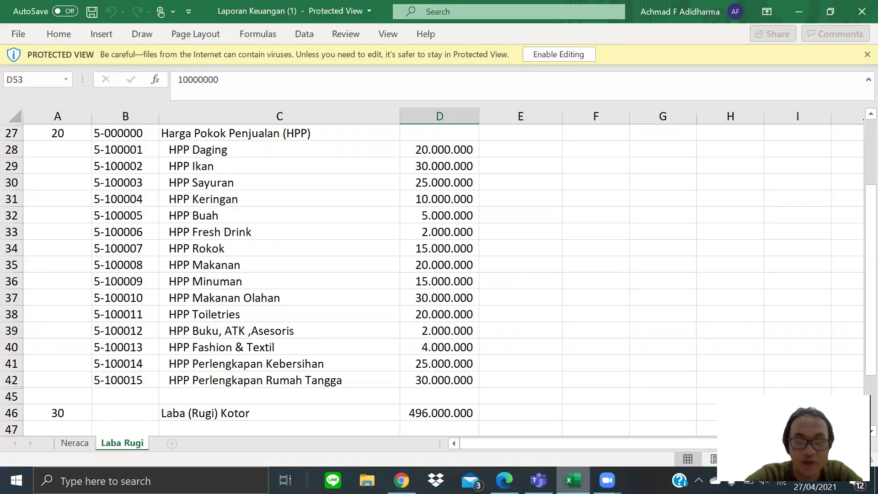
mouse_move(572, 480)
key("alt+Tab")
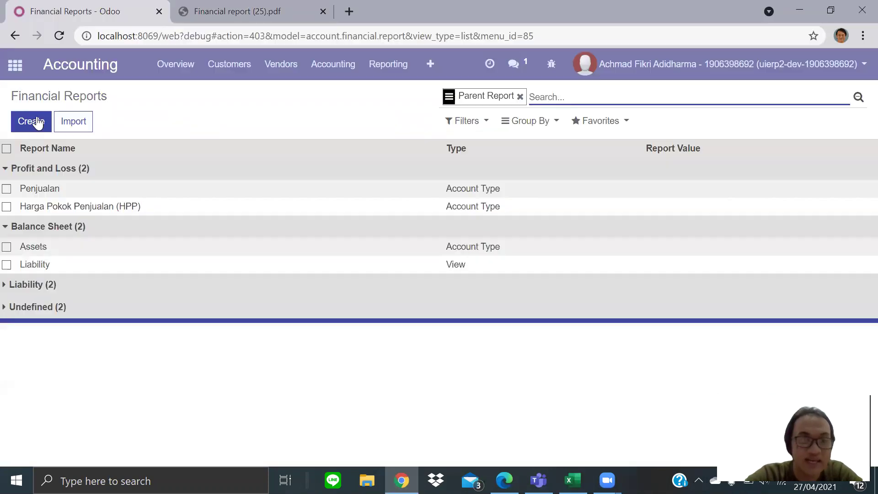
left_click(37, 123)
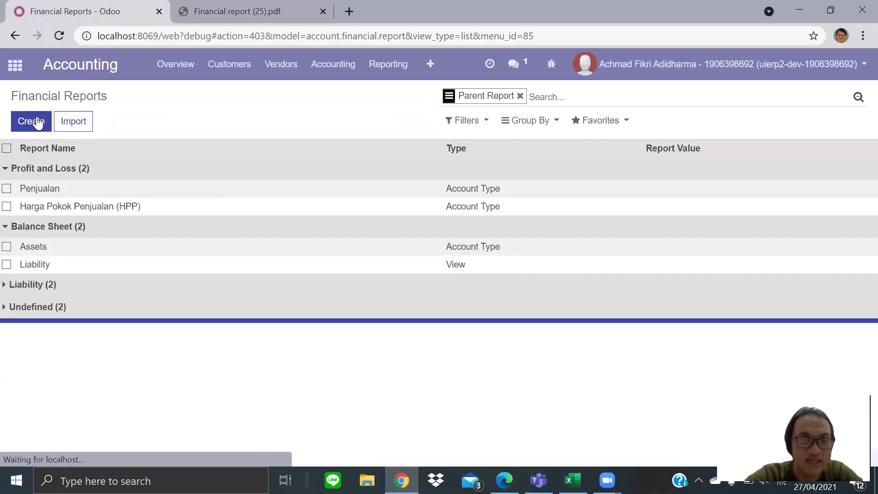
left_click(153, 170)
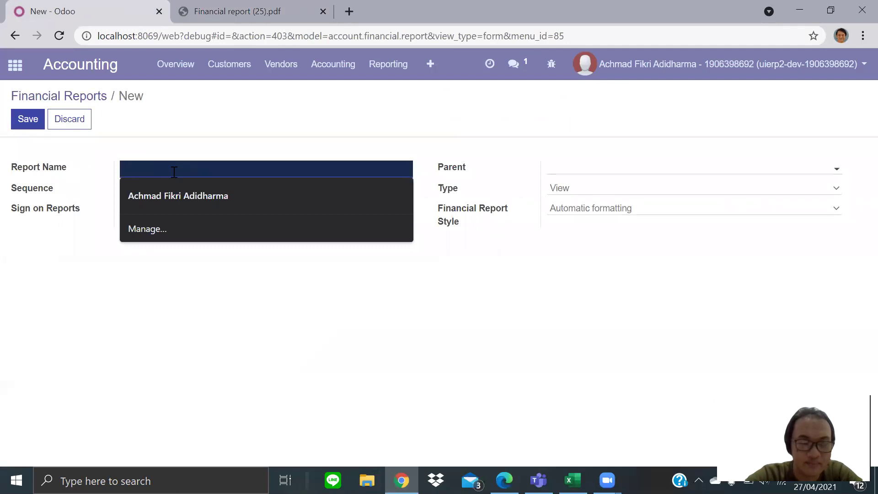
type("Labar")
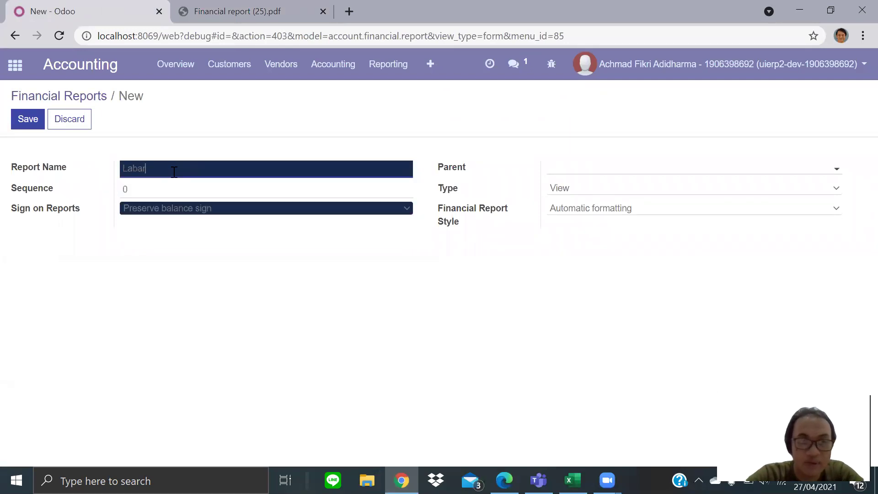
key("BackSpace")
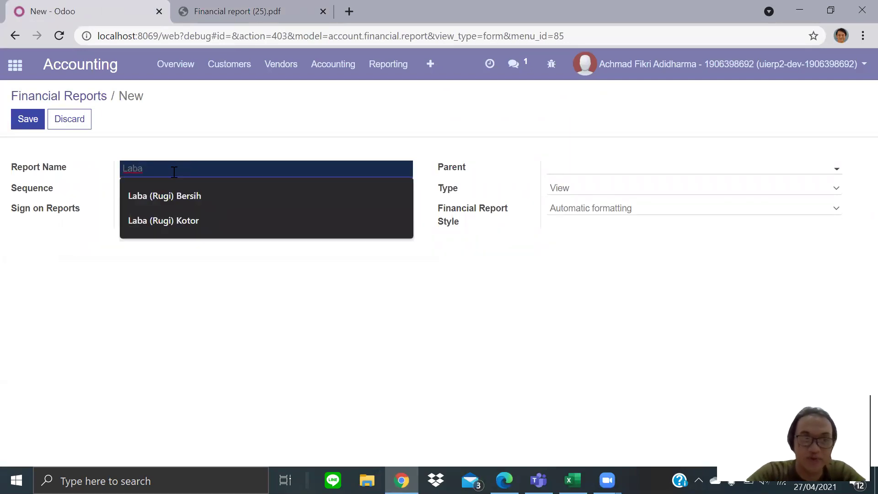
left_click(181, 219)
left_click(184, 188)
key("BackSpace")
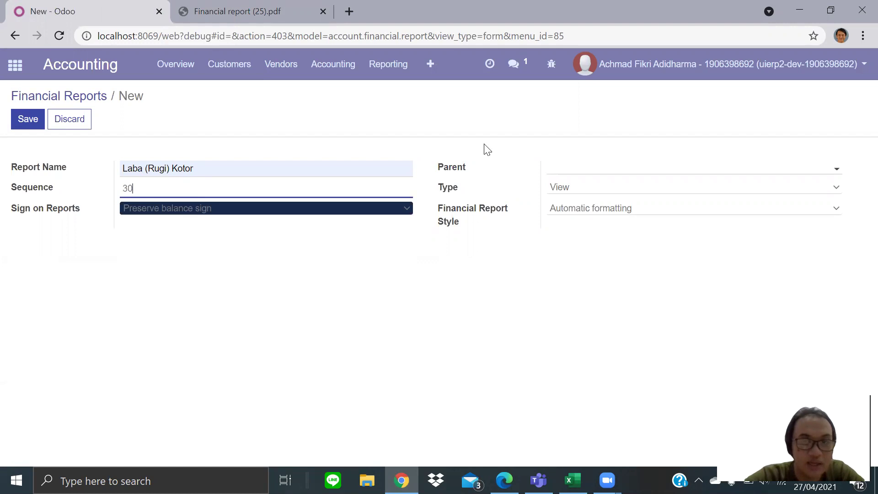
Set the new report's parent to Profit and Loss and its type to Account Type
left_click(576, 168)
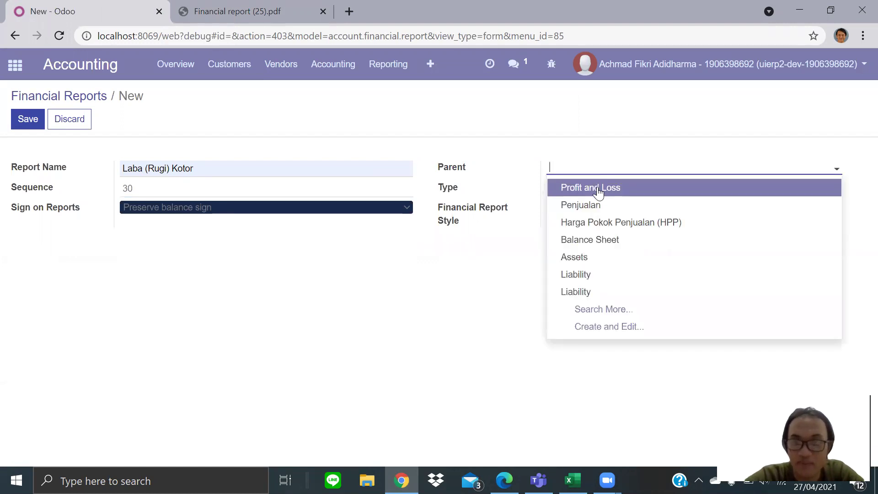
left_click(595, 187)
left_click(598, 189)
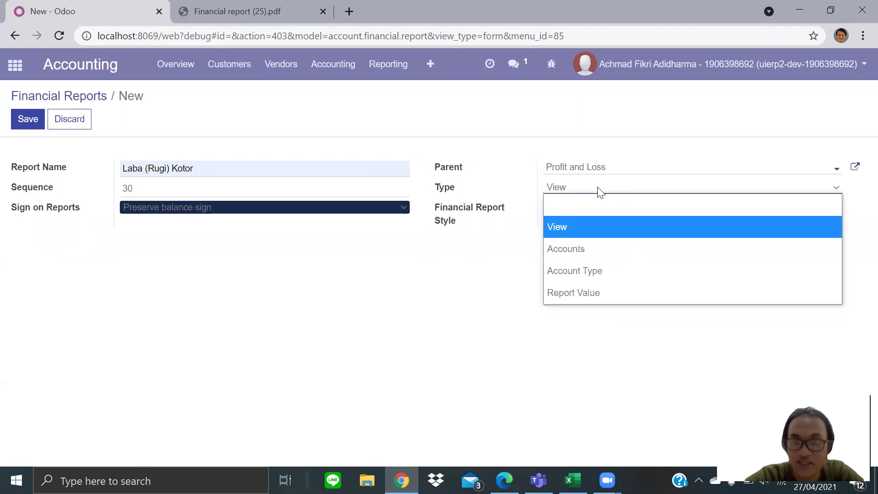
left_click(607, 275)
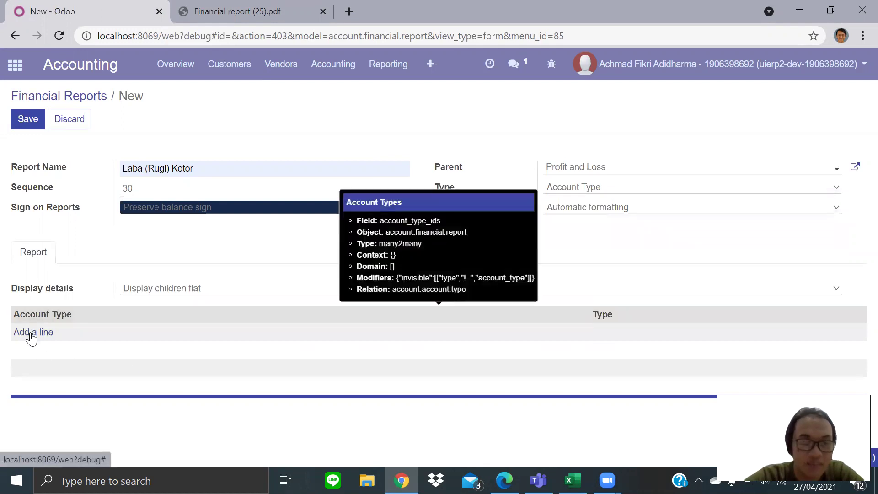
Add the Cost of Revenue and Income account types to the report and set its display details to Display children with hierarchy
left_click(30, 333)
scroll(201, 262, "down", 2)
scroll(202, 263, "down", 1)
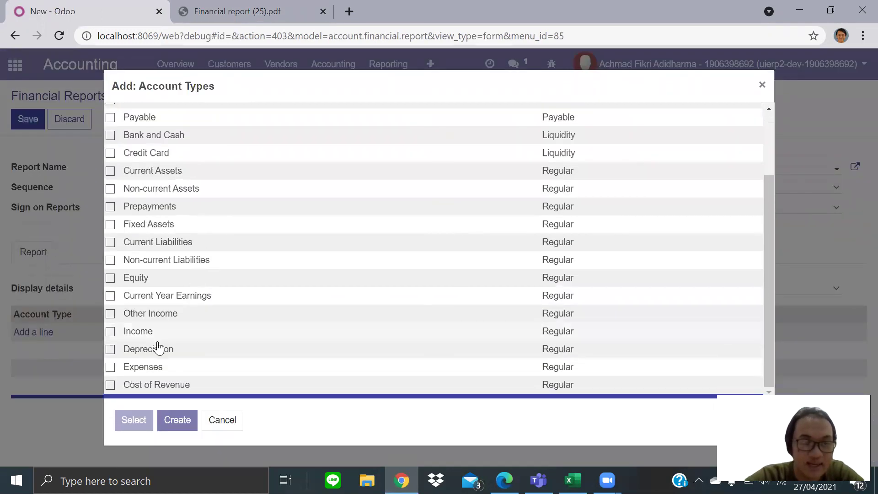
left_click(155, 387)
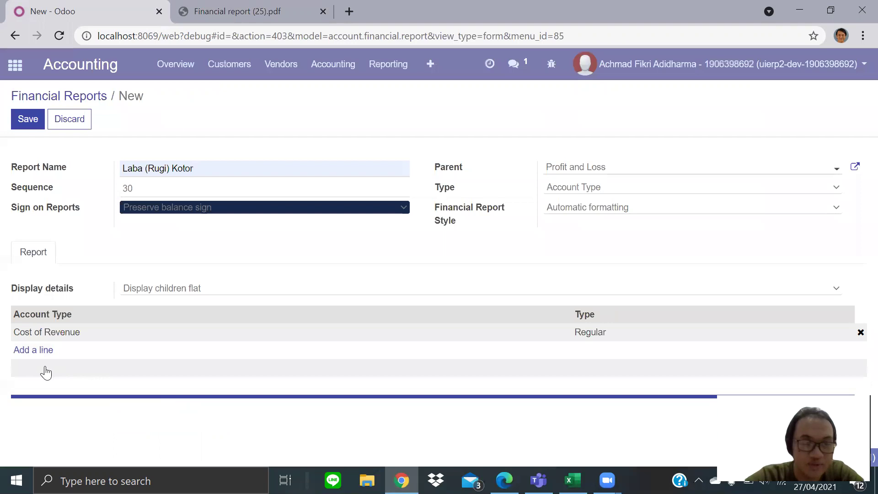
left_click(42, 351)
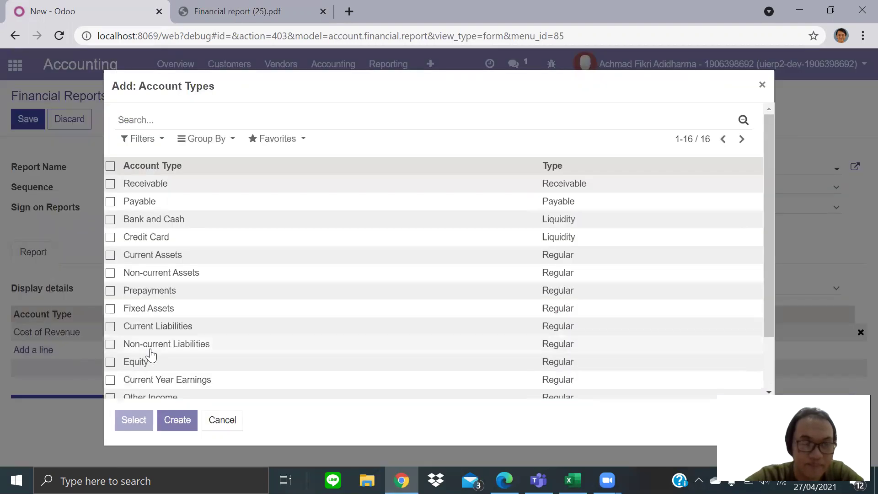
scroll(144, 350, "down", 2)
left_click(151, 353)
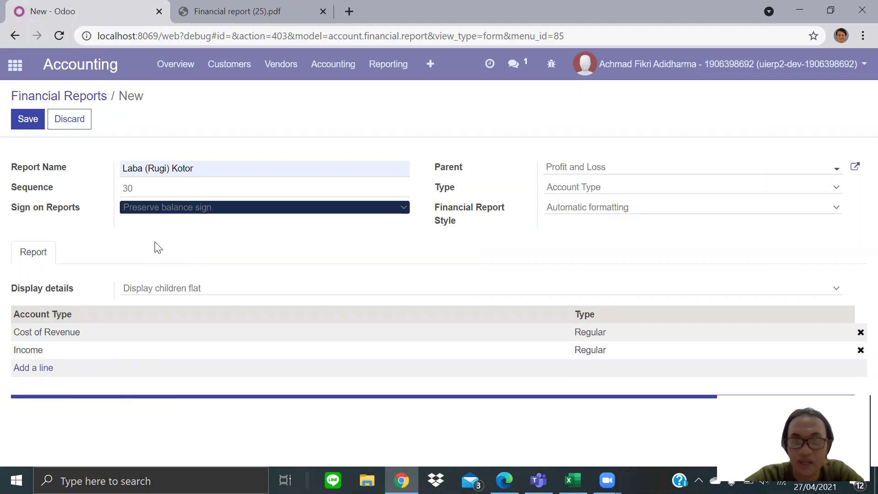
left_click(165, 292)
left_click(171, 369)
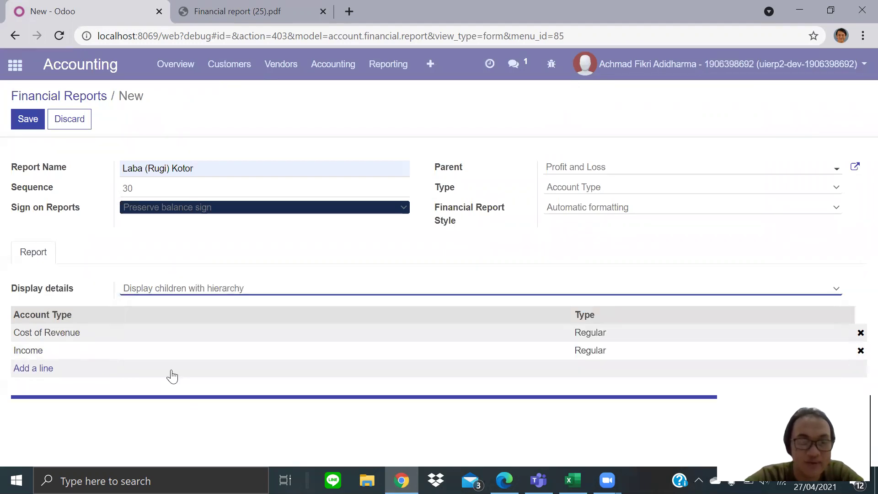
Check the income and expense lines in the Profit and Loss PDF, save the Laba (Rugi) Kotor report and return to the reports list
left_click(238, 9)
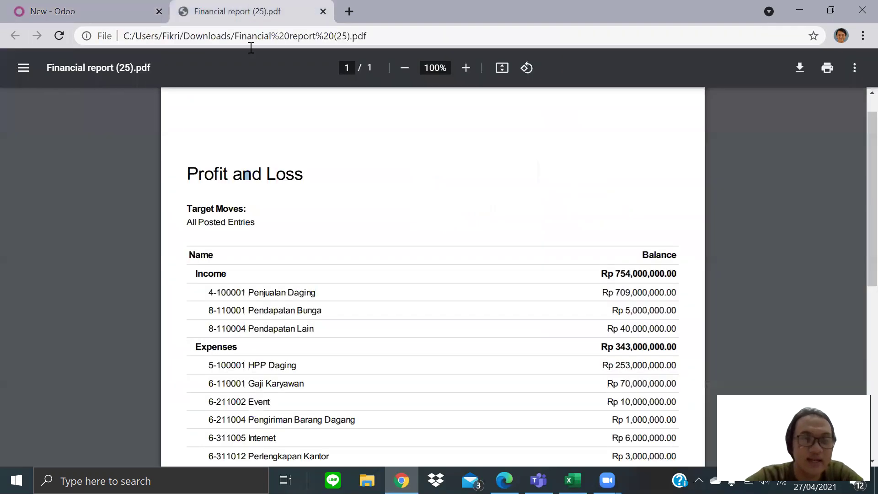
scroll(239, 243, "down", 3)
left_click(65, 7)
left_click(223, 7)
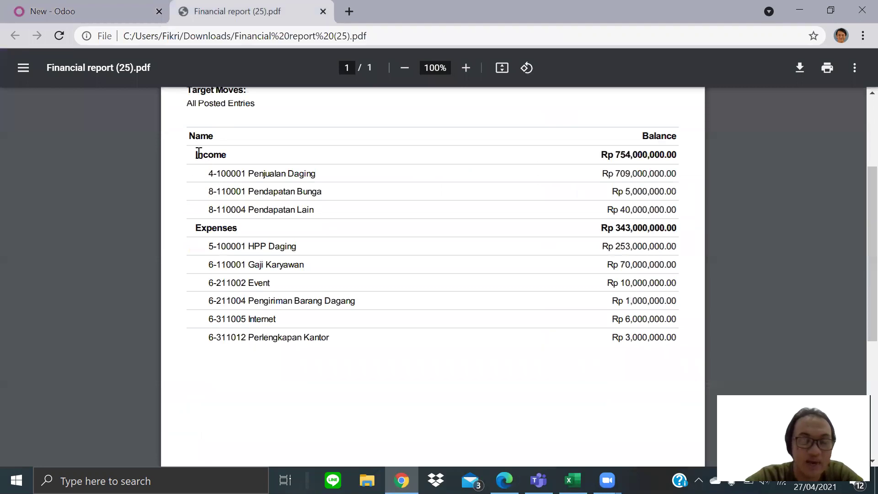
left_click(69, 10)
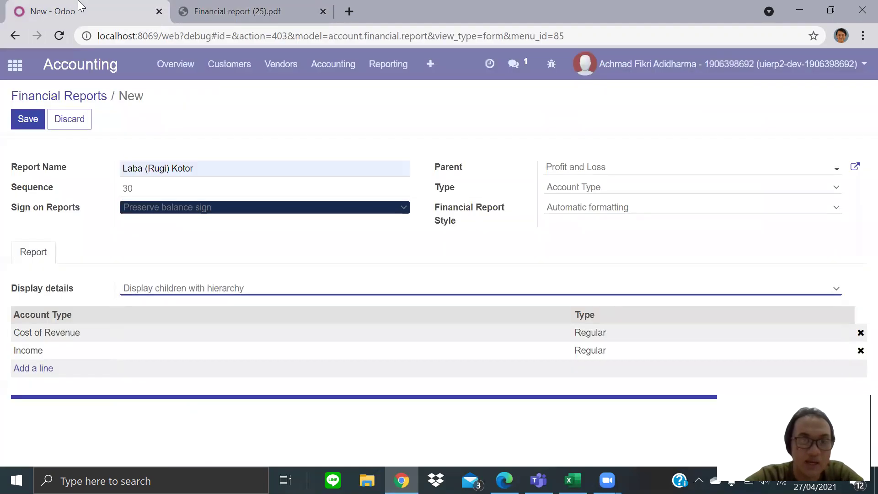
left_click(25, 119)
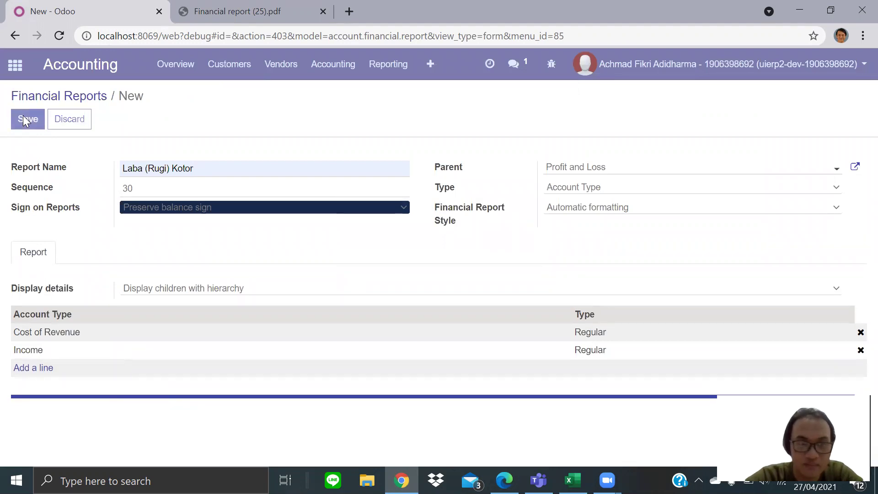
left_click(81, 94)
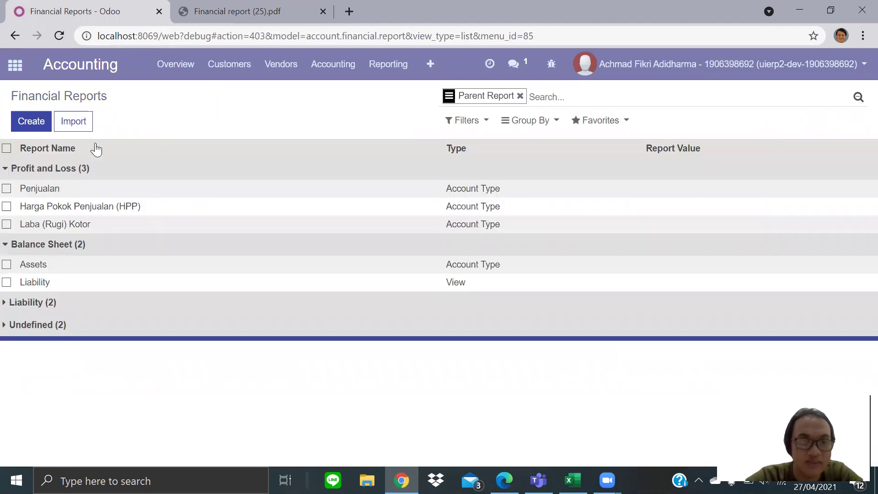
Create another financial report named Beban with sequence 40
left_click(31, 121)
left_click(163, 172)
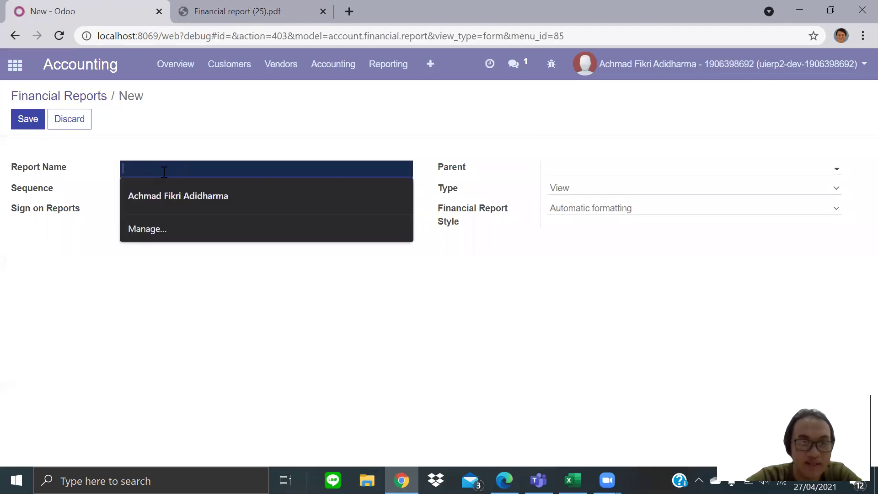
type("Beban")
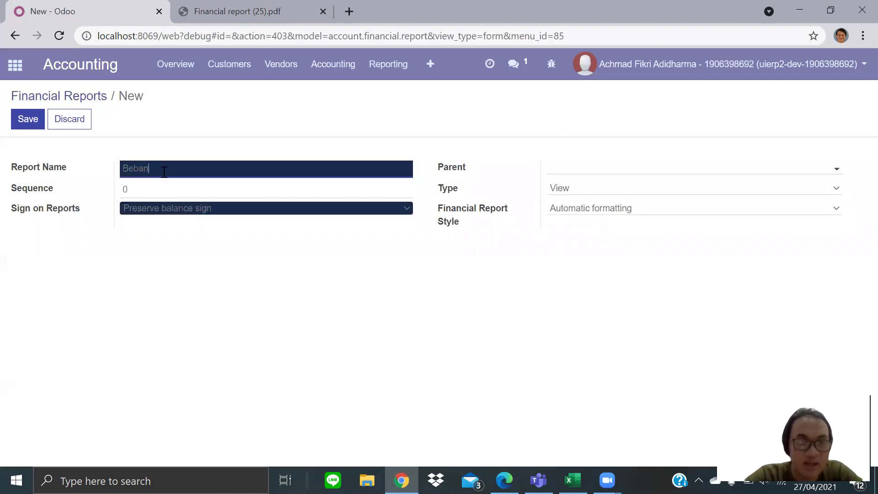
left_click(161, 186)
double_click(161, 186)
type("40")
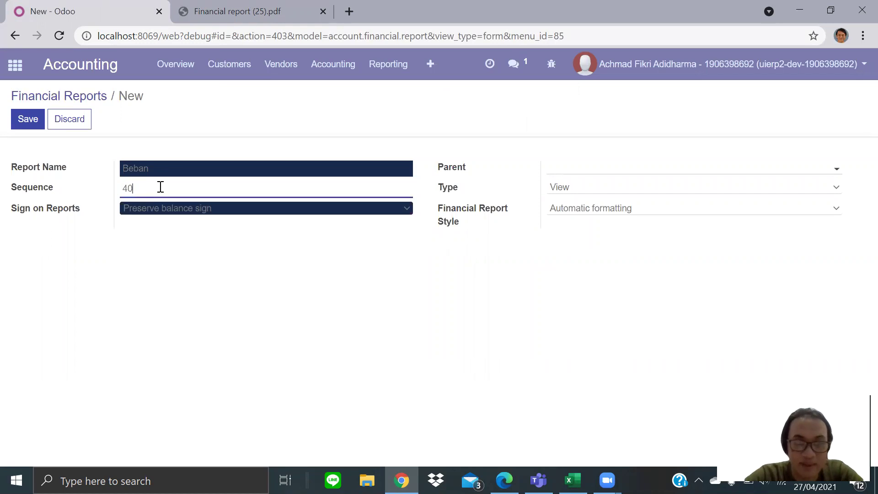
Set the Beban report to Preserve balance sign, with parent Profit and Loss and type Account Type
left_click(165, 210)
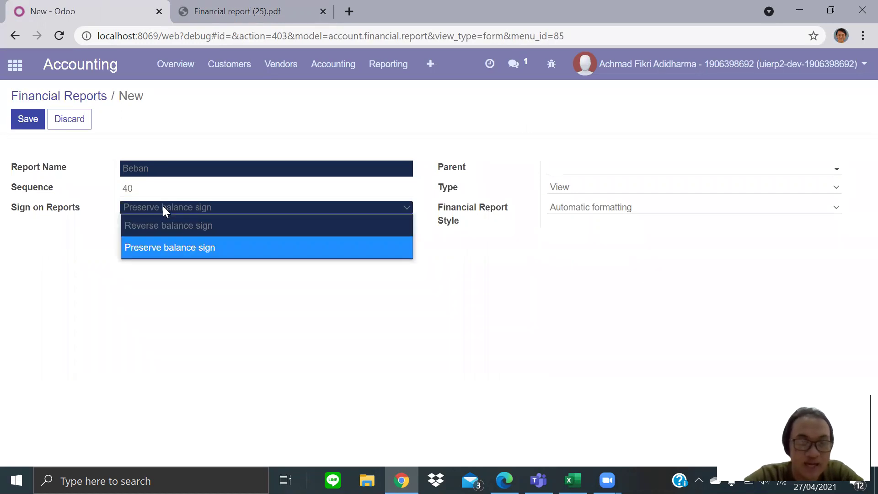
left_click(222, 249)
left_click(577, 172)
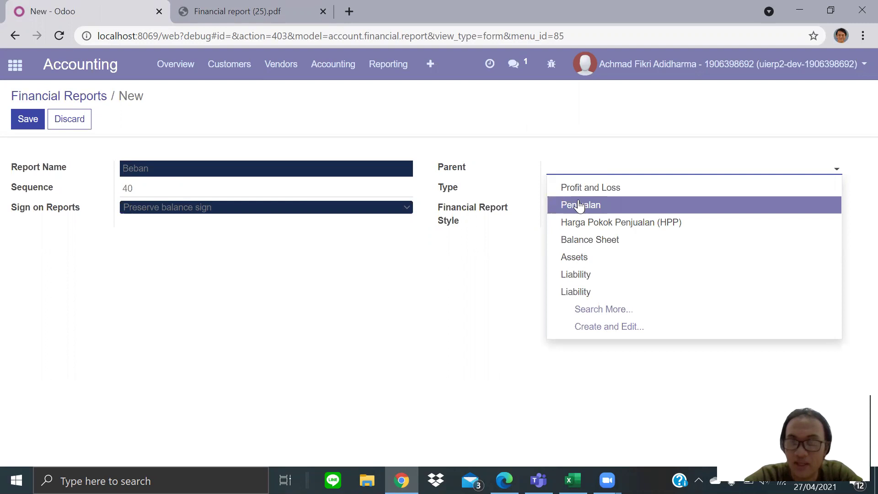
left_click(578, 189)
left_click(572, 194)
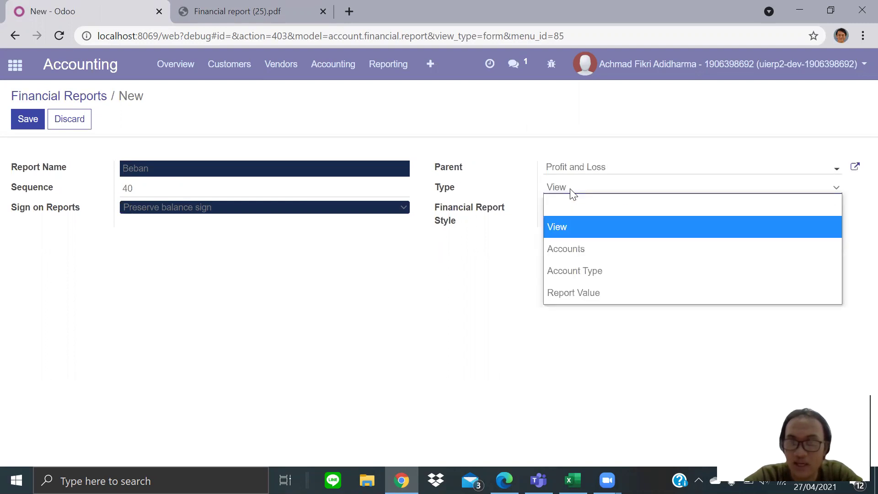
left_click(576, 267)
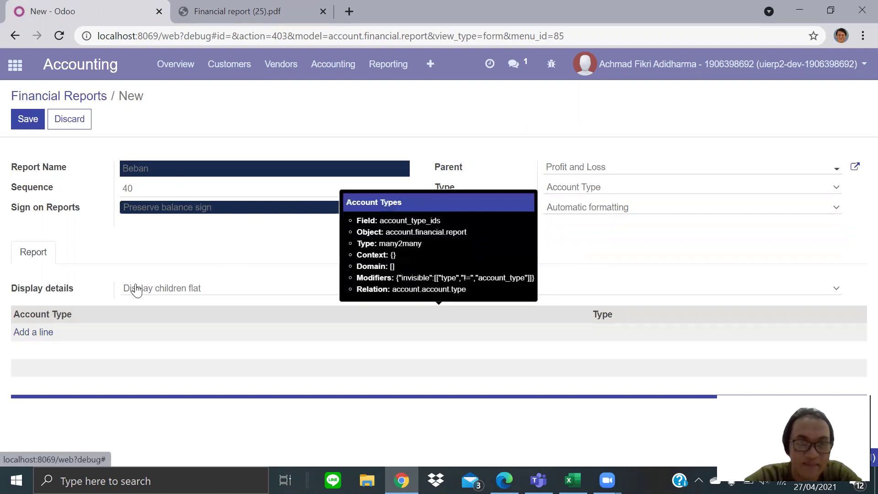
Add the Expenses account type with Display children with hierarchy, then save the Beban report and return to the reports list
left_click(34, 332)
scroll(177, 277, "down", 3)
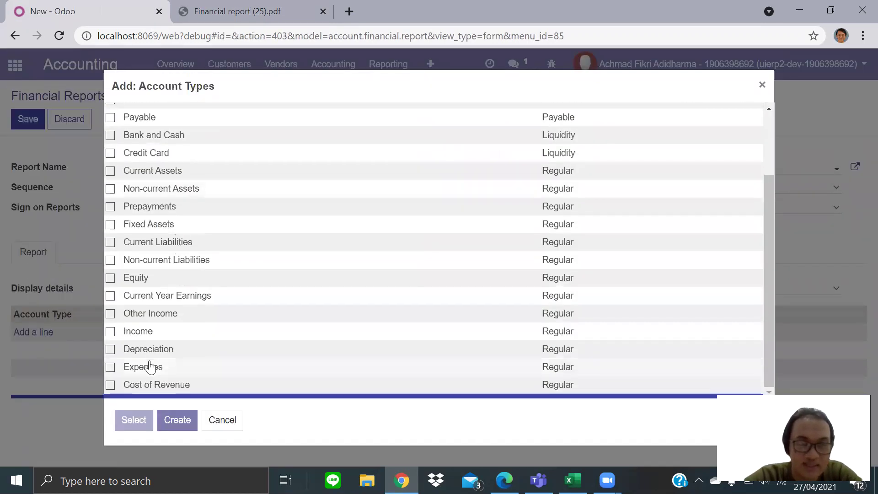
left_click(151, 367)
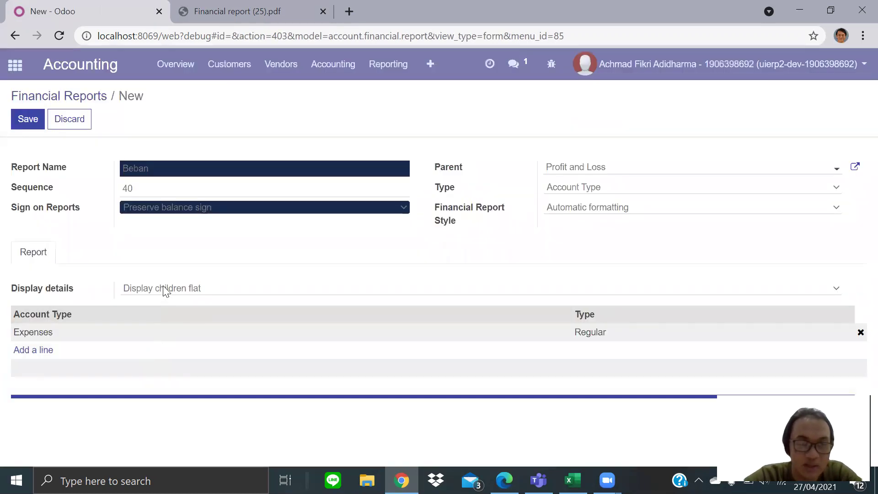
left_click(164, 290)
left_click(167, 380)
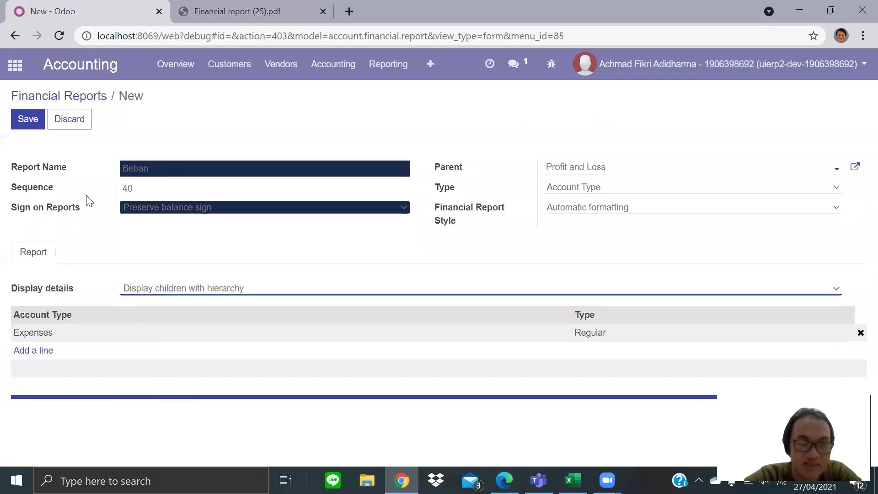
left_click(28, 119)
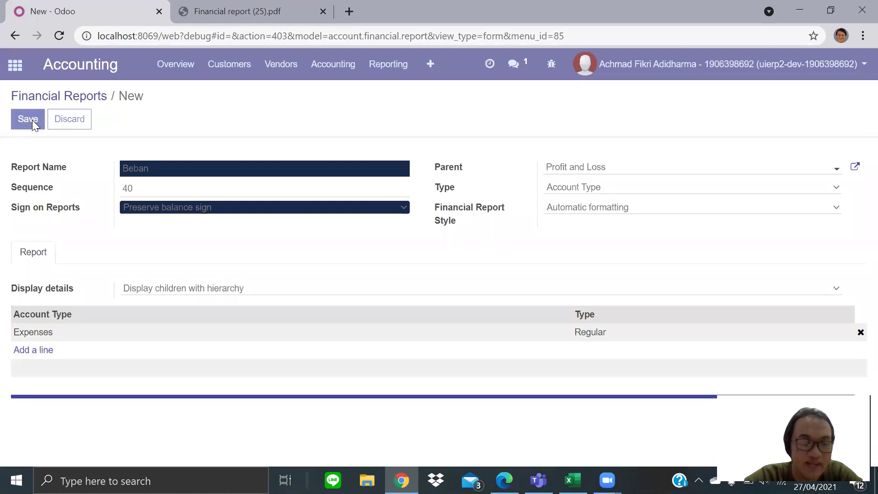
left_click(44, 96)
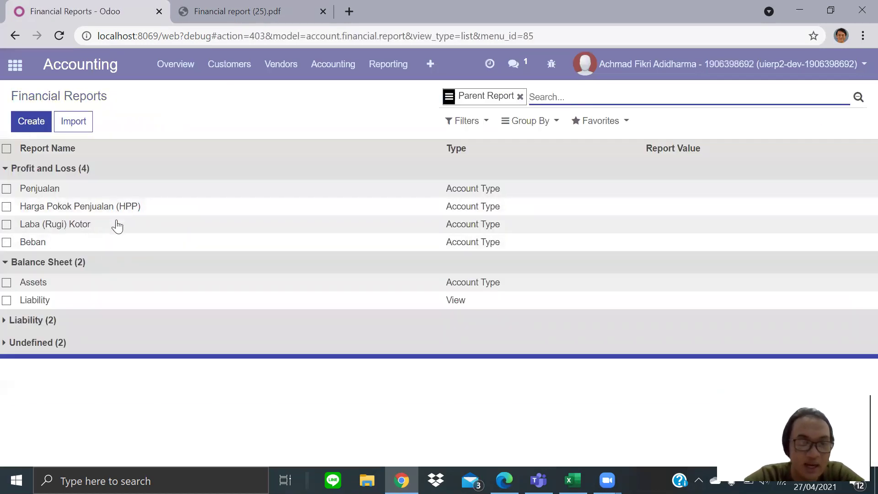
Change the Laba (Rugi) Kotor report's sign to Reverse balance sign, save it and return to the reports list
left_click(117, 226)
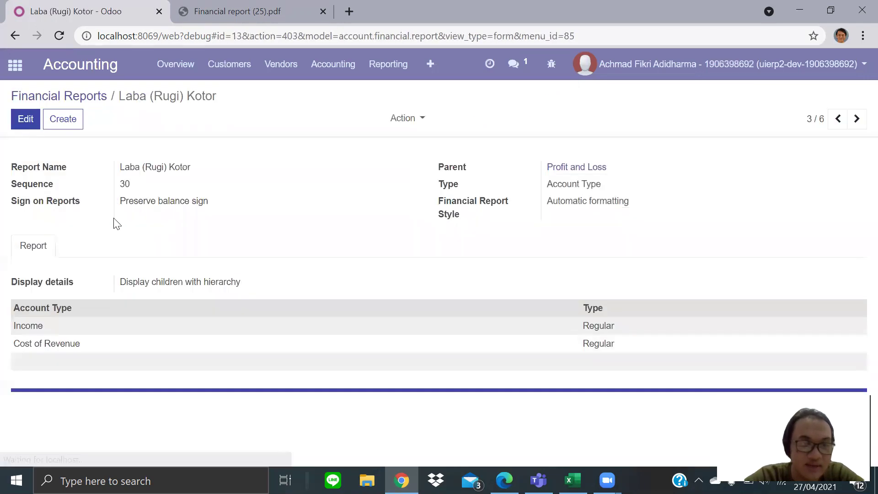
left_click(28, 119)
left_click(163, 213)
left_click(164, 227)
left_click(34, 118)
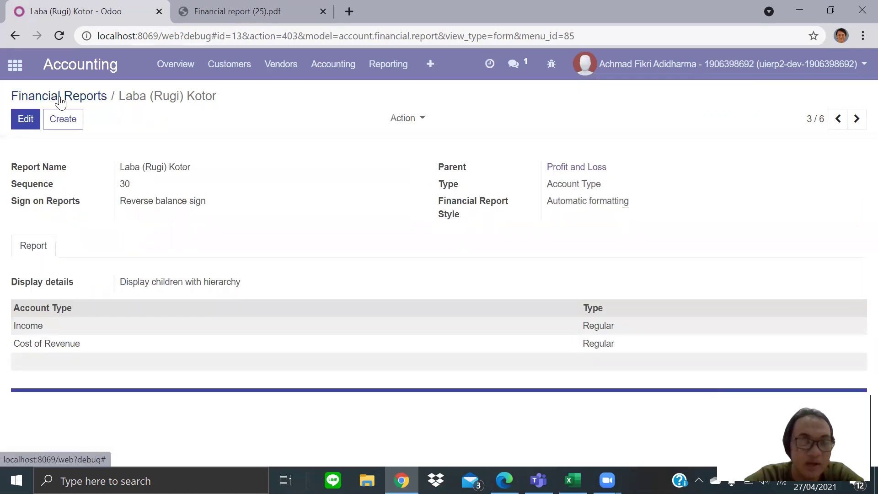
left_click(59, 97)
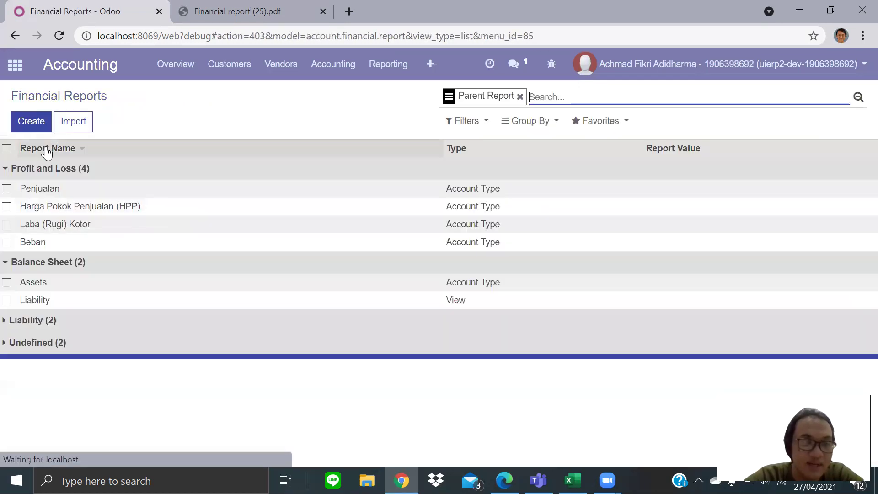
Consult the Laba Rugi sheet in Excel for the section after Beban and create a financial report named Pendapatan Lain-lain with sequence 50
left_click(31, 125)
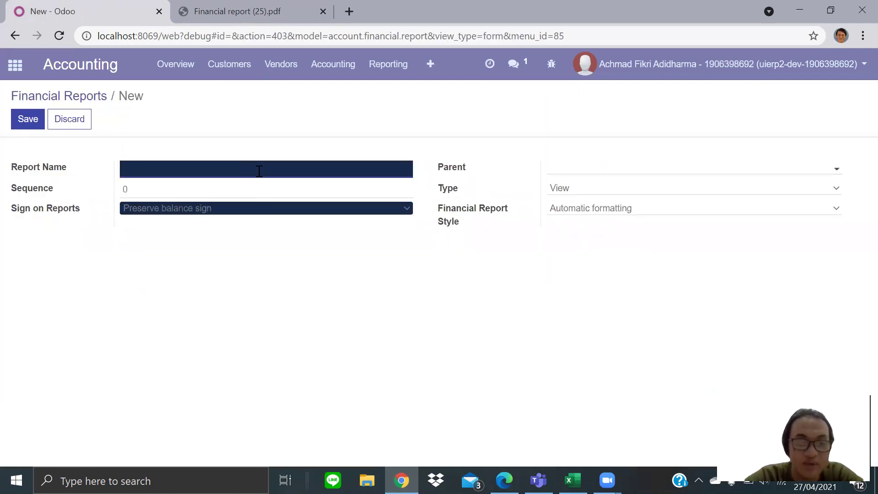
left_click(259, 171)
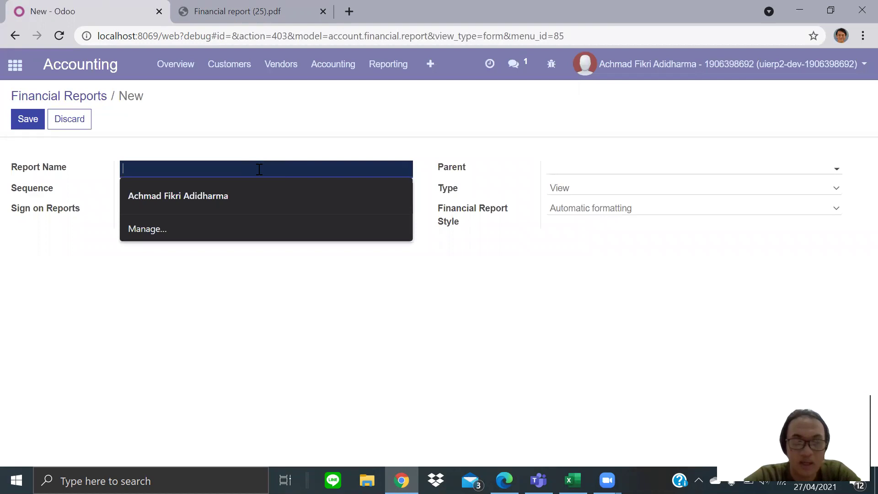
left_click(573, 480)
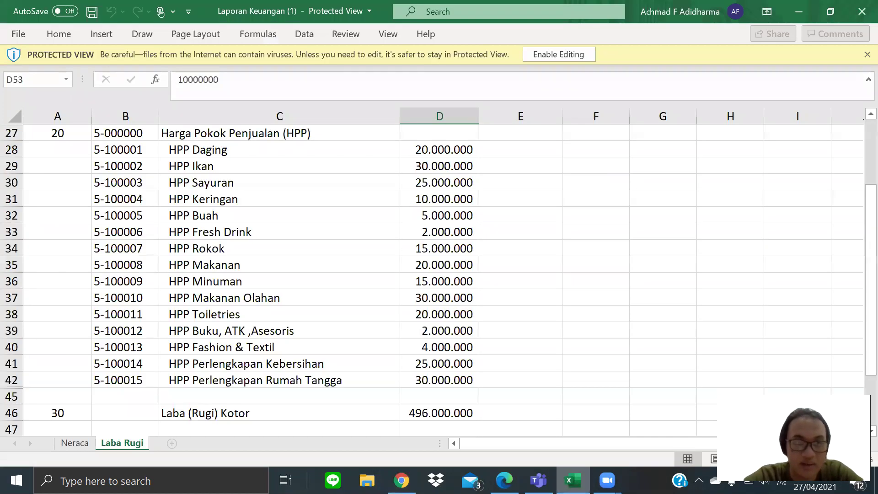
left_click(508, 345)
scroll(508, 345, "down", 10)
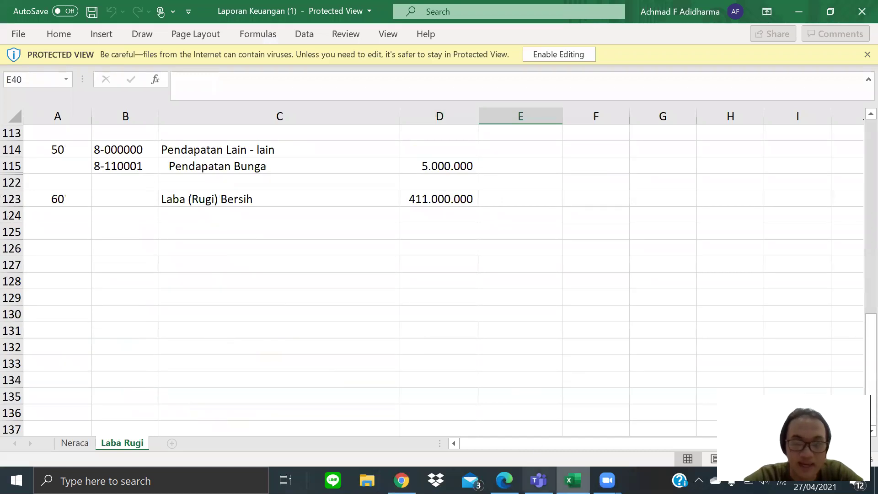
left_click(573, 480)
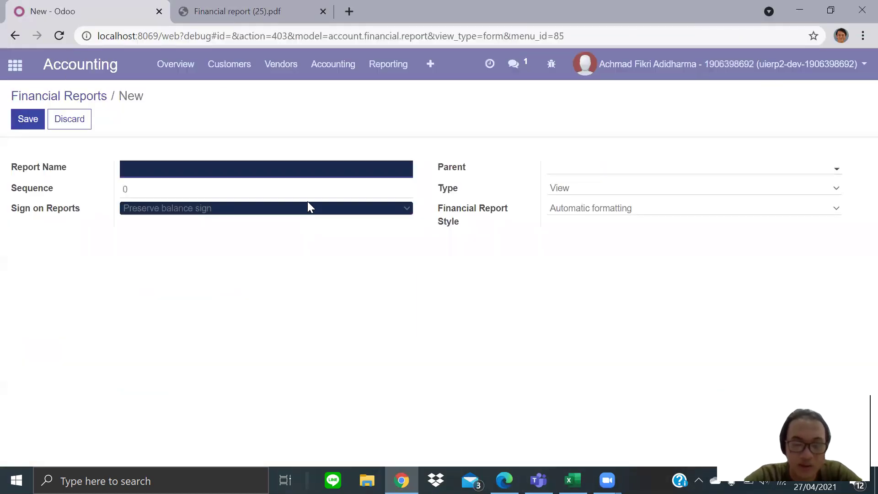
type("Pendapatan Lain-lai")
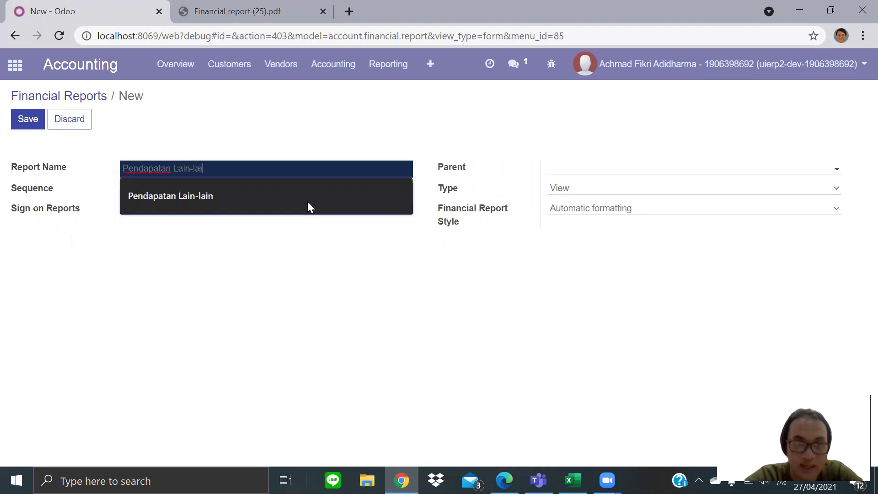
left_click(308, 206)
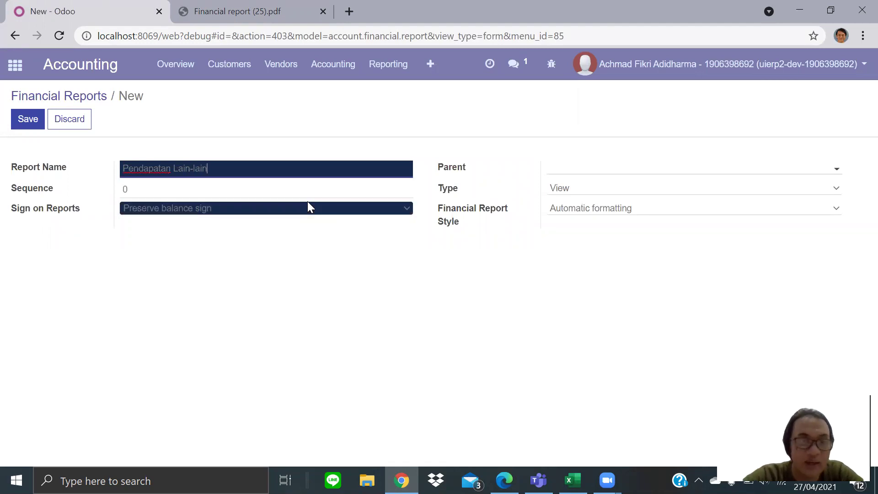
left_click(260, 194)
type("50")
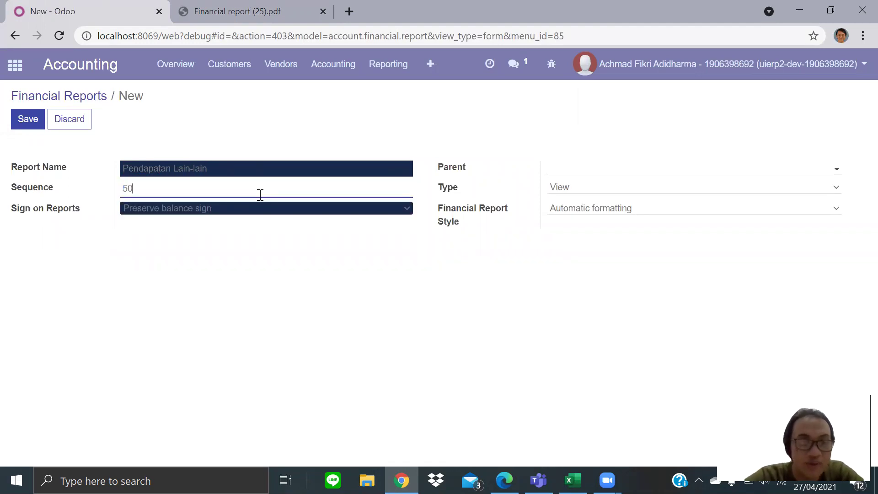
Set the Pendapatan Lain-lain report to Reverse balance sign, with parent Profit and Loss and type Account Type
left_click(261, 208)
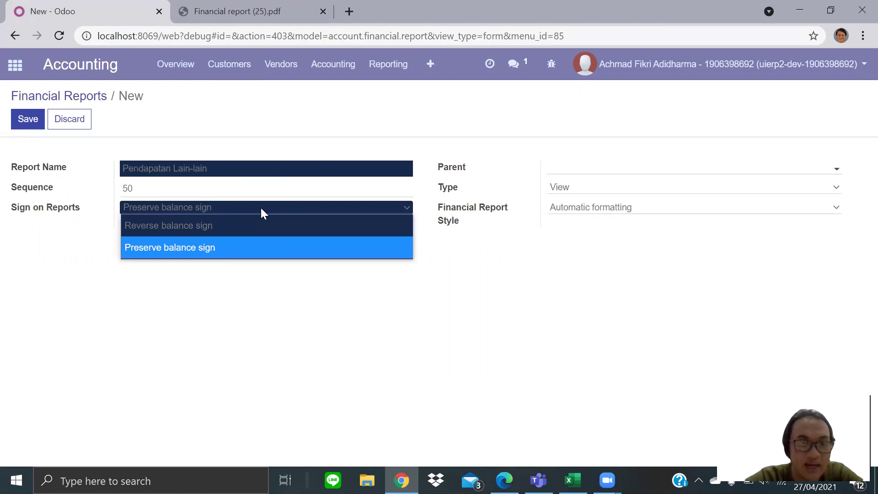
left_click(262, 226)
left_click(564, 172)
left_click(576, 194)
left_click(575, 186)
left_click(593, 270)
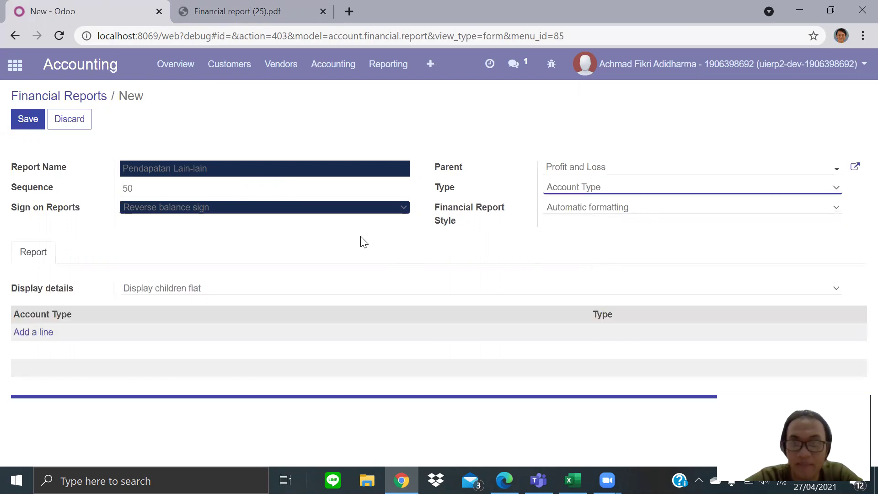
Add the Other Income account type with Display children with hierarchy, then save the Pendapatan Lain-lain report and return to the reports list
left_click(36, 336)
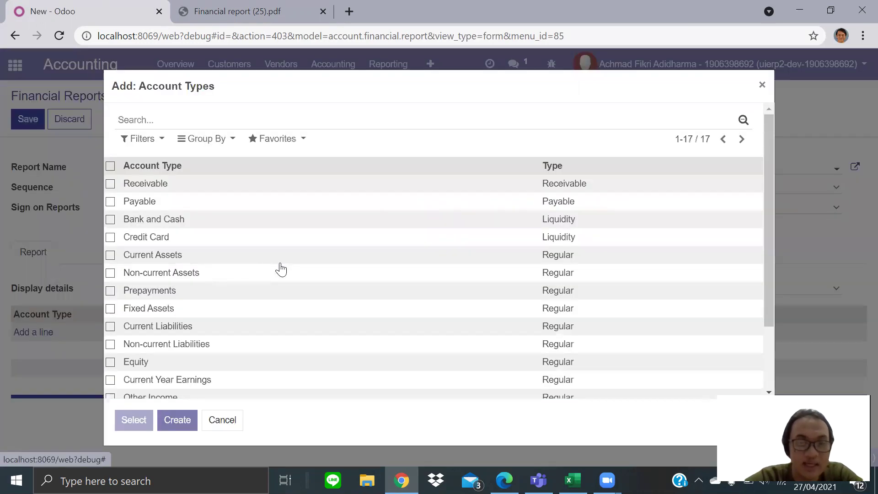
scroll(280, 269, "down", 2)
left_click(155, 318)
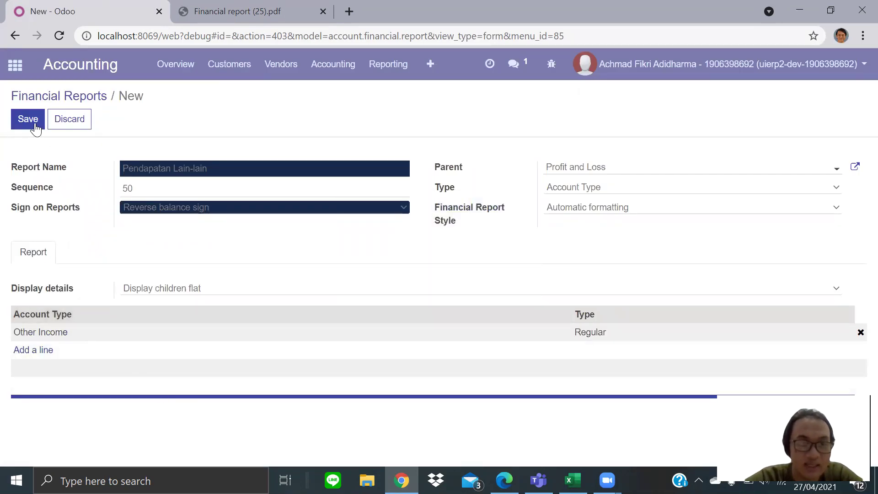
left_click(156, 286)
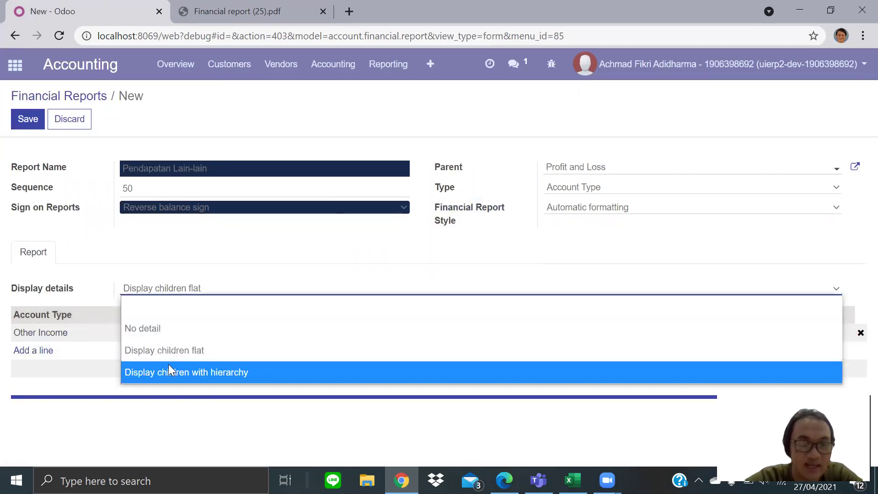
left_click(168, 364)
left_click(29, 127)
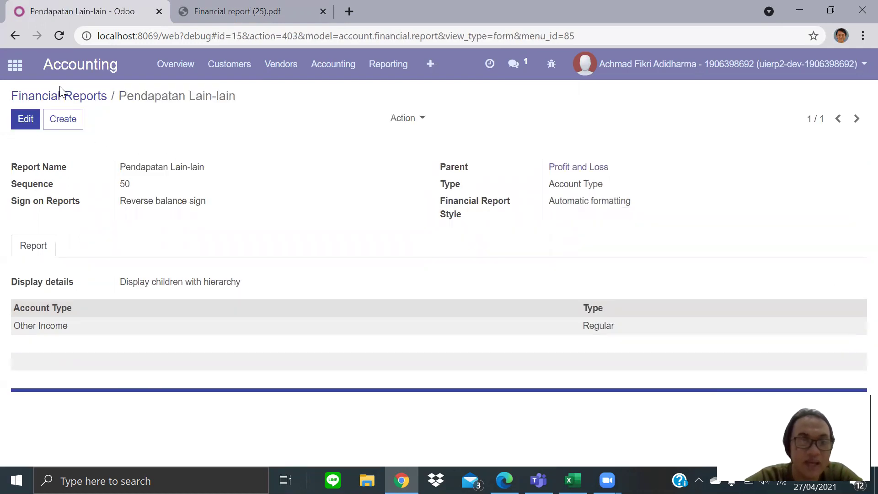
left_click(69, 98)
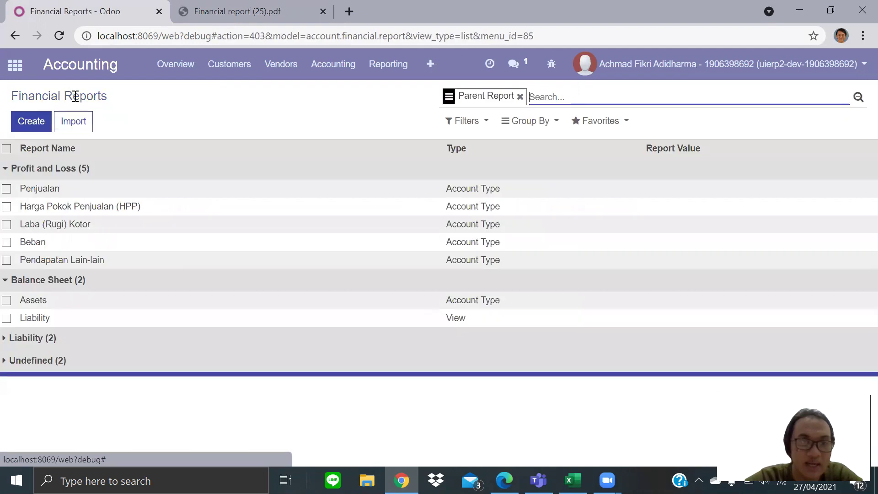
left_click(39, 118)
left_click(184, 164)
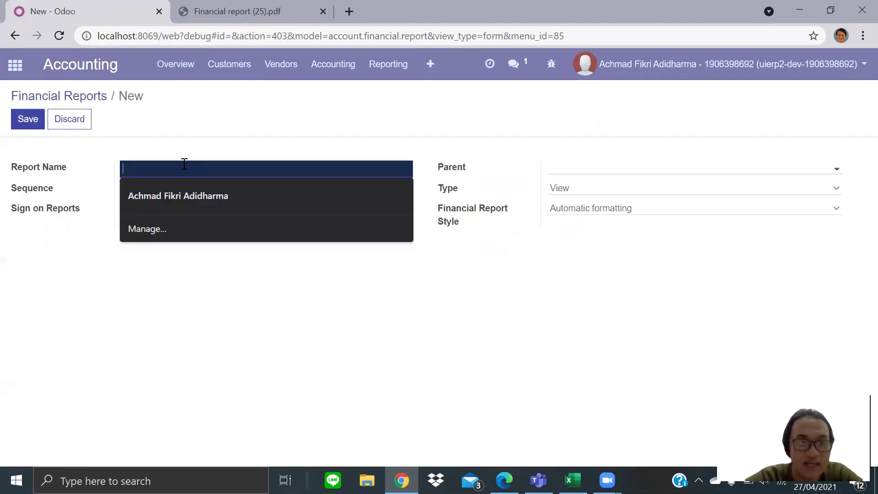
left_click(227, 149)
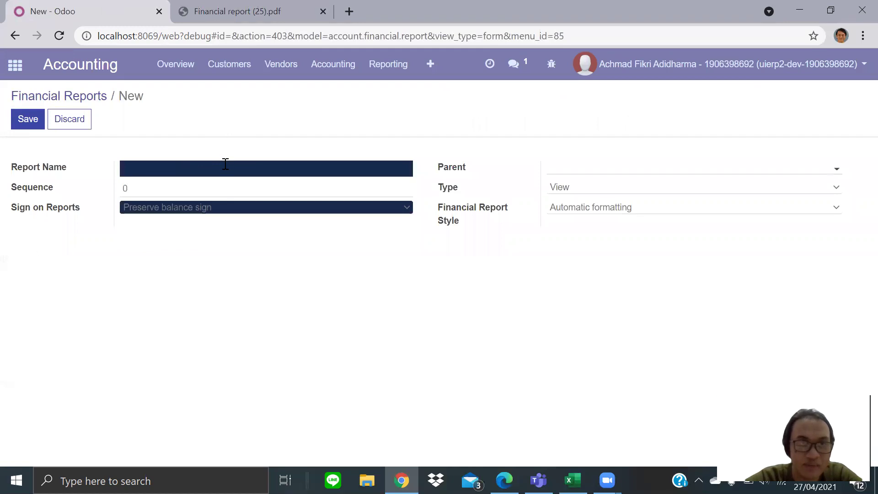
left_click(226, 163)
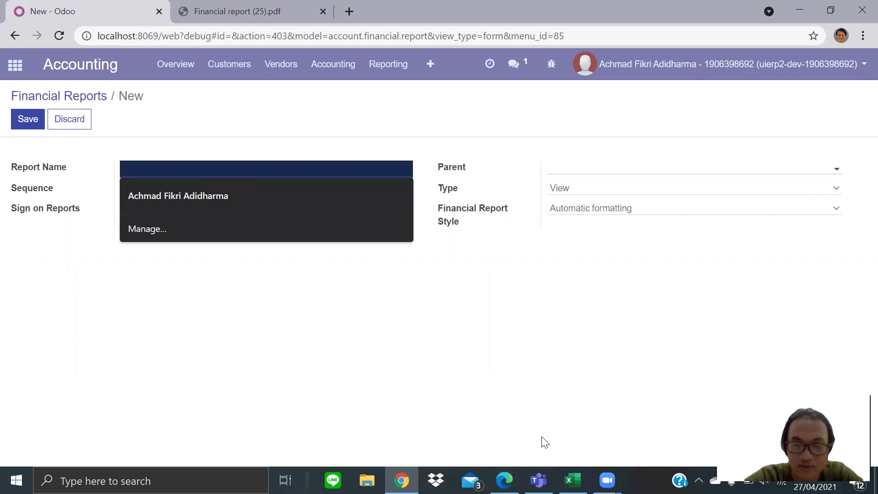
mouse_move(572, 480)
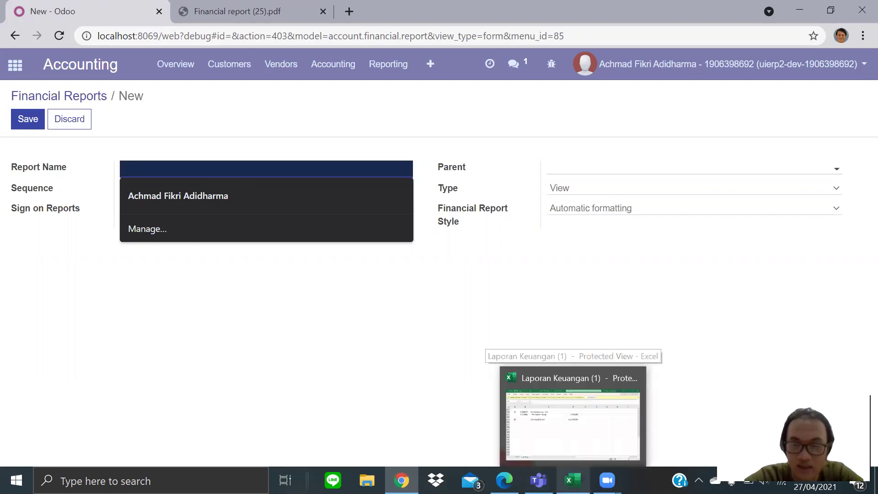
left_click(573, 480)
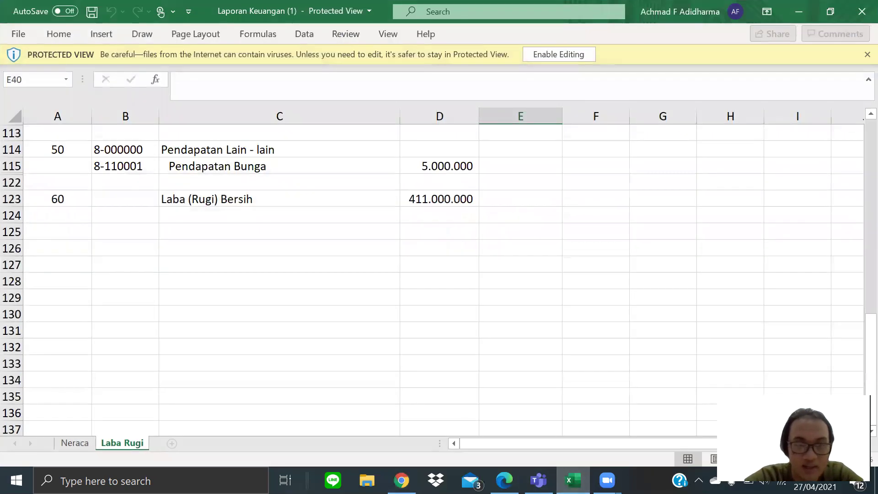
key("alt+Tab")
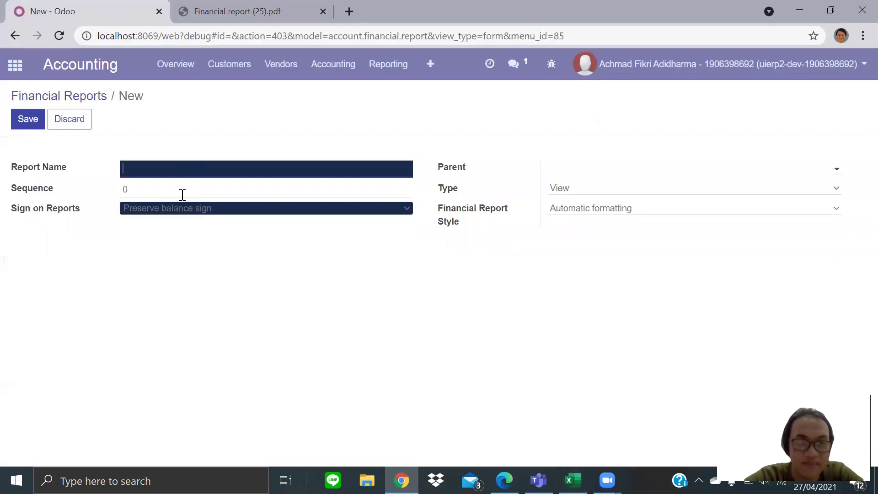
left_click(183, 189)
left_click(185, 174)
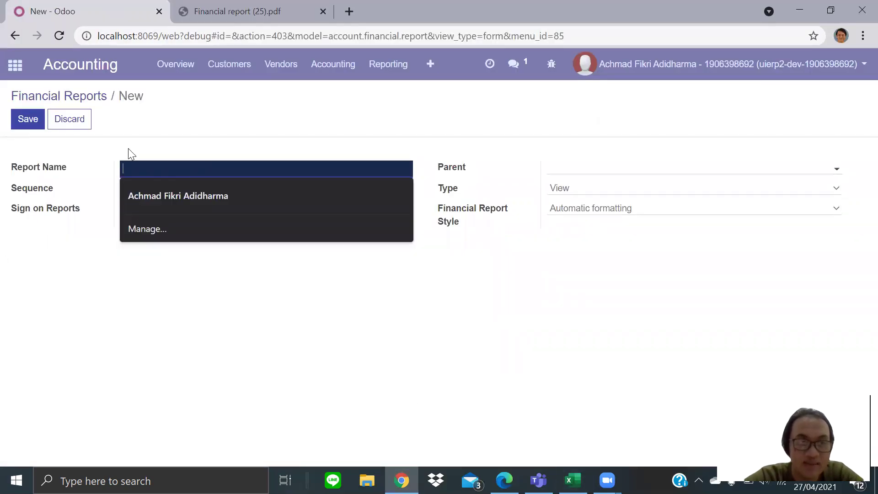
left_click(79, 97)
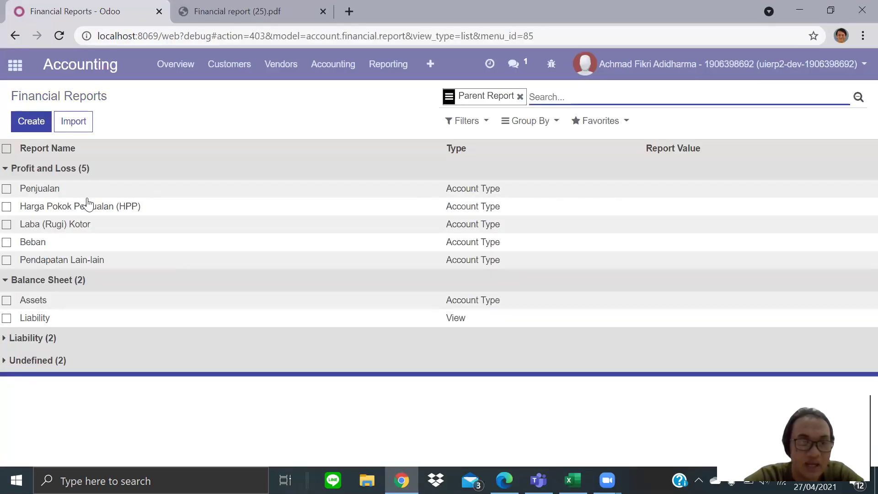
Duplicate the Laba (Rugi) Kotor financial report, rename the copy Laba (Rugi) Bersih and set its sequence to 60
left_click(87, 225)
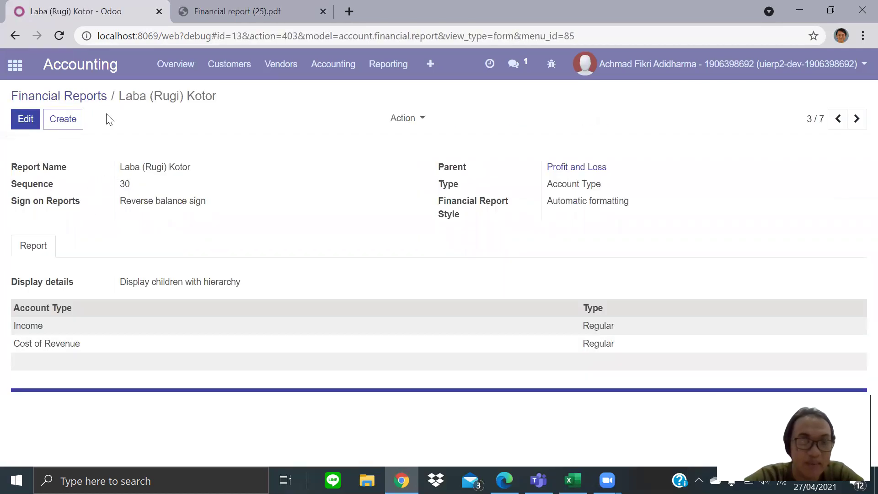
left_click(405, 120)
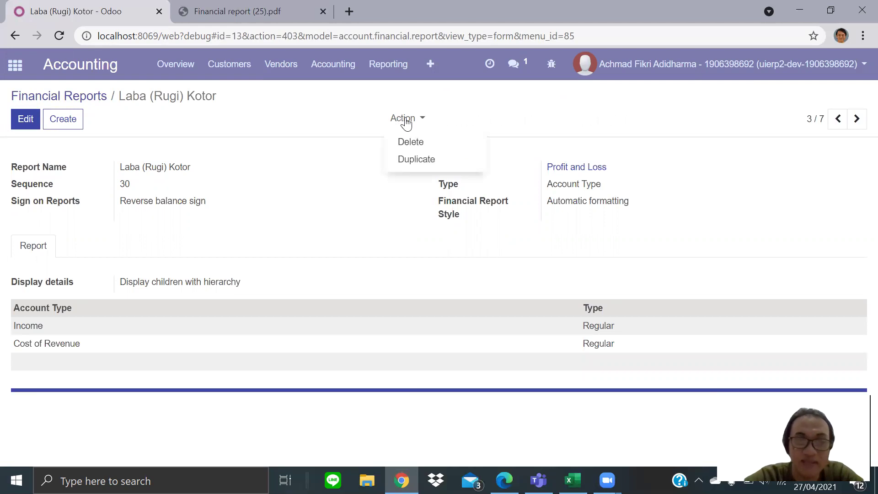
left_click(419, 160)
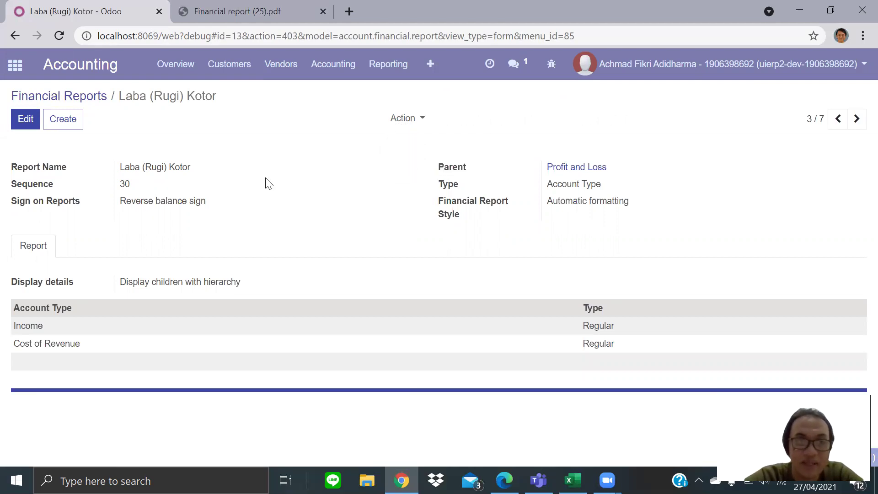
left_click_drag(196, 169, 172, 167)
type("Bersih")
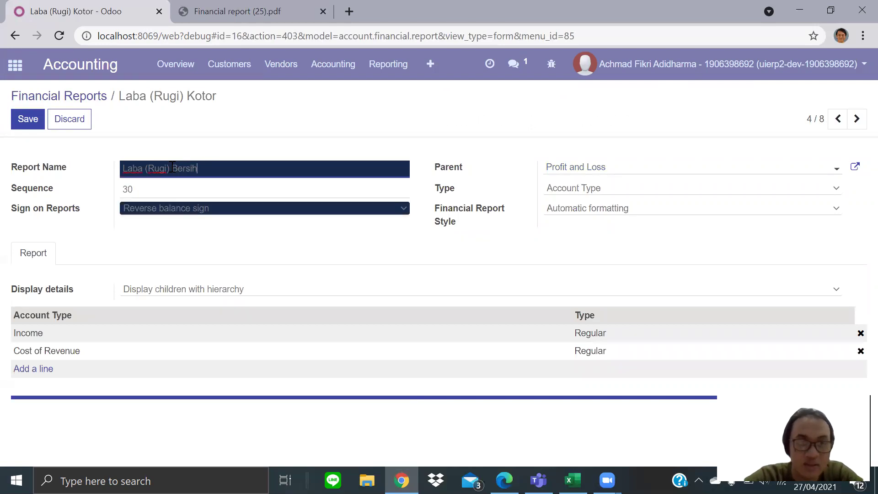
left_click_drag(128, 185, 117, 191)
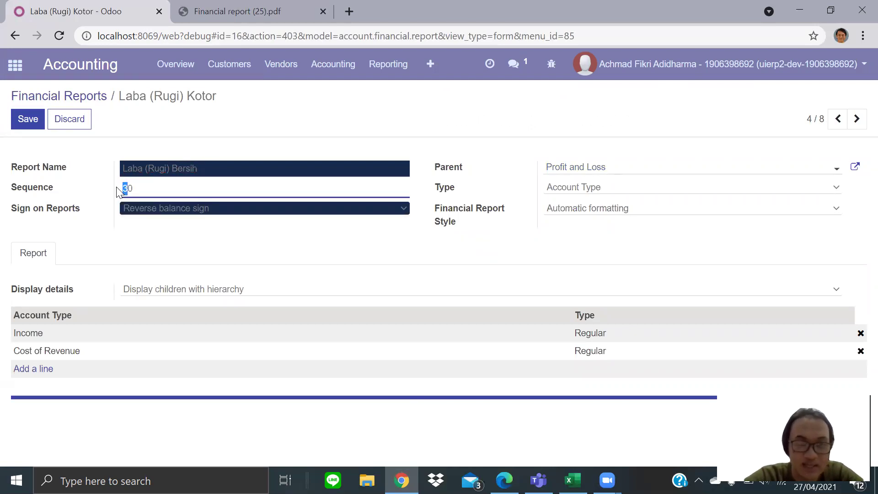
type("6")
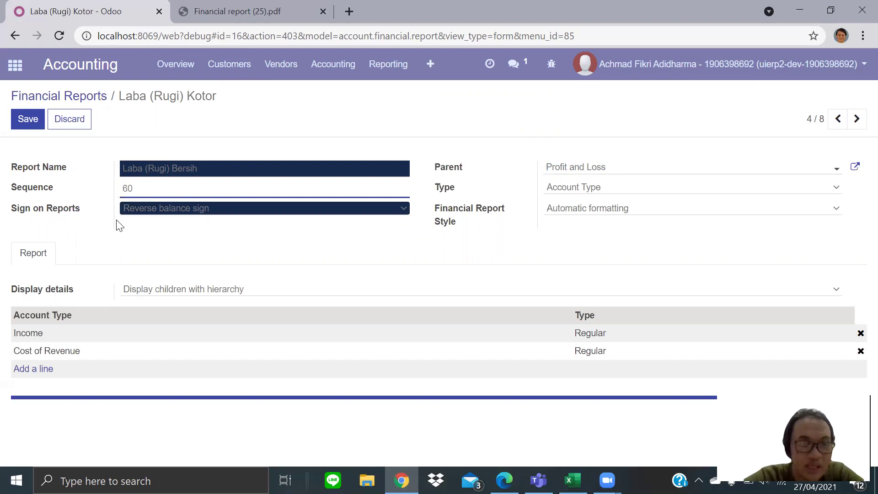
left_click(119, 251)
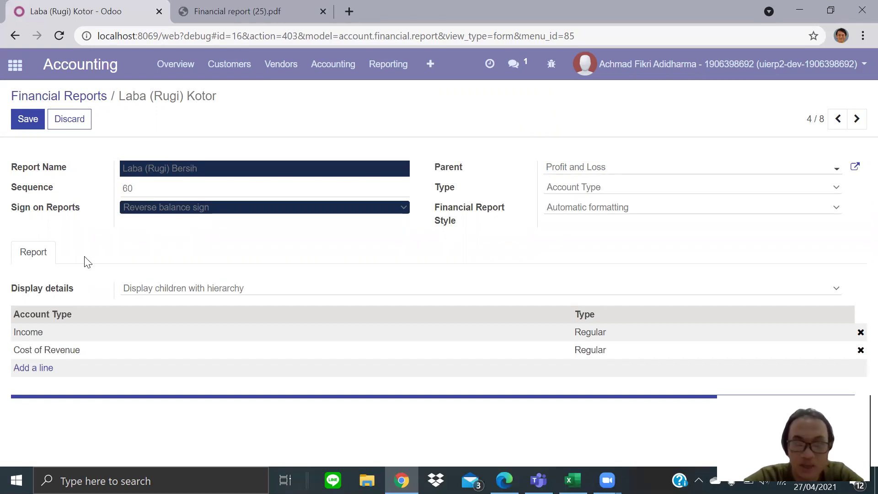
Add the Other Income and Expenses account types to the Laba (Rugi) Bersih report and save it
left_click(39, 370)
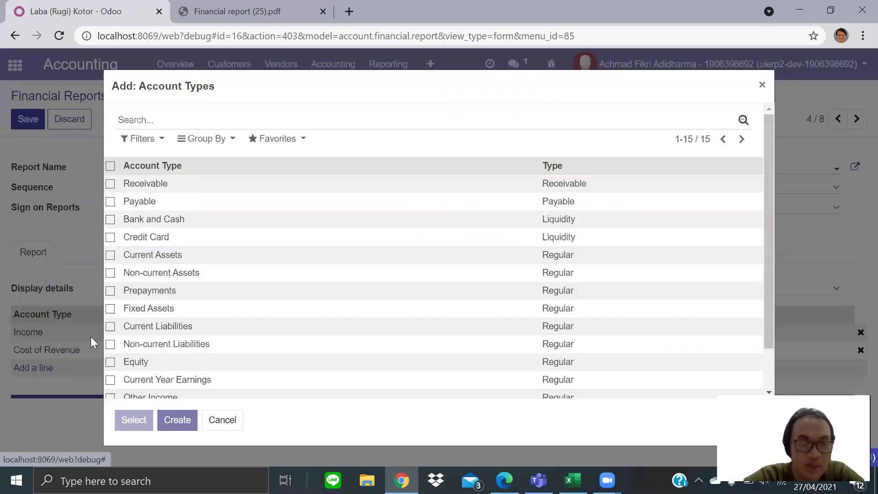
scroll(226, 326, "down", 3)
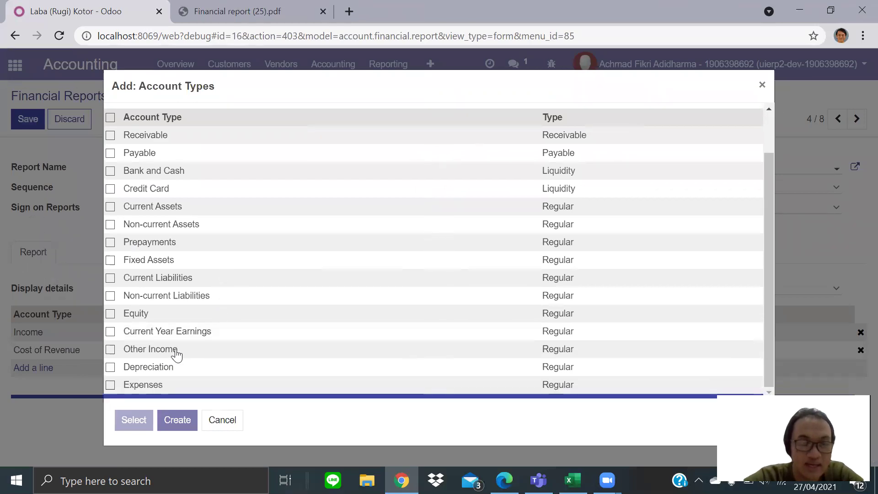
left_click(176, 356)
left_click(40, 386)
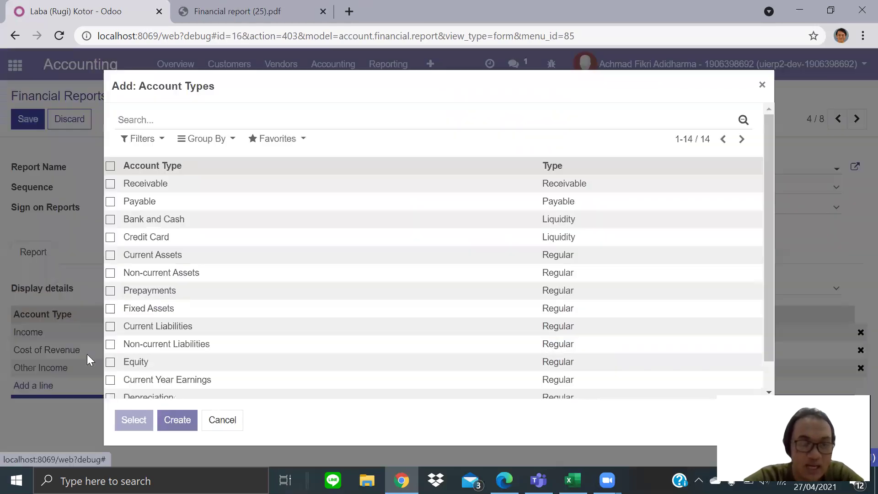
scroll(141, 336, "down", 1)
left_click(141, 385)
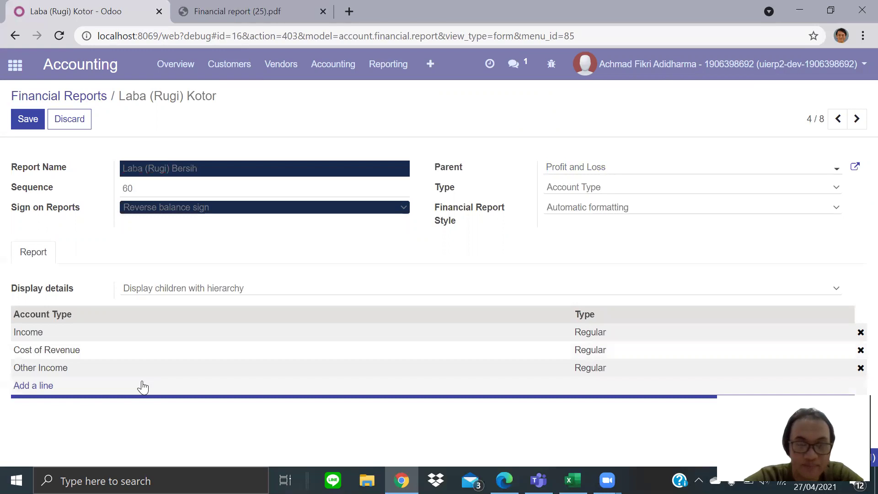
left_click(27, 119)
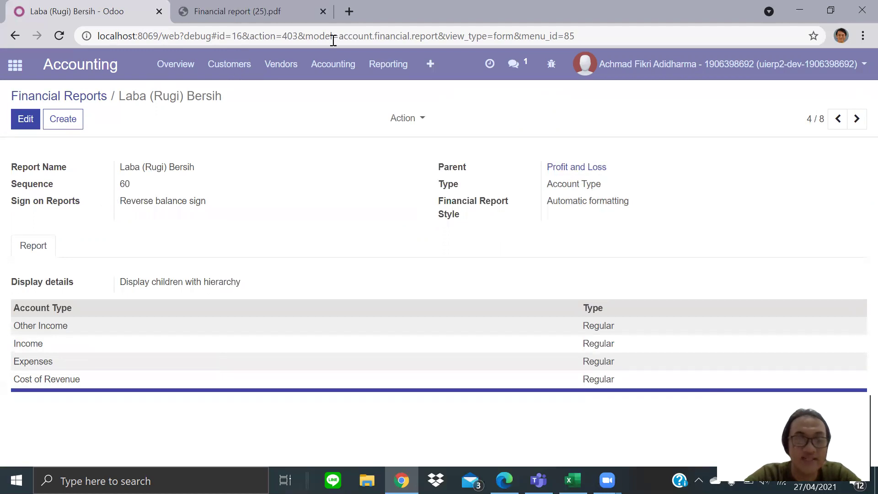
Print the Profit and Loss report for all posted entries and open the PDF to review its sections
left_click(390, 67)
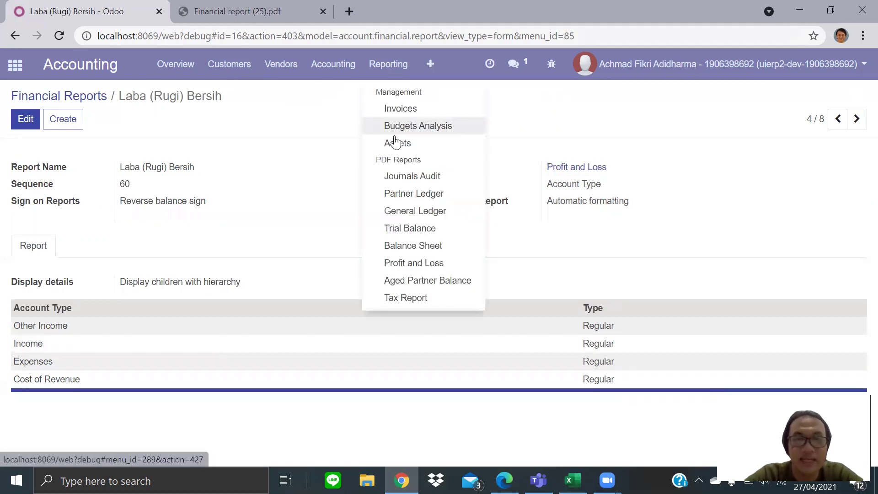
left_click(414, 263)
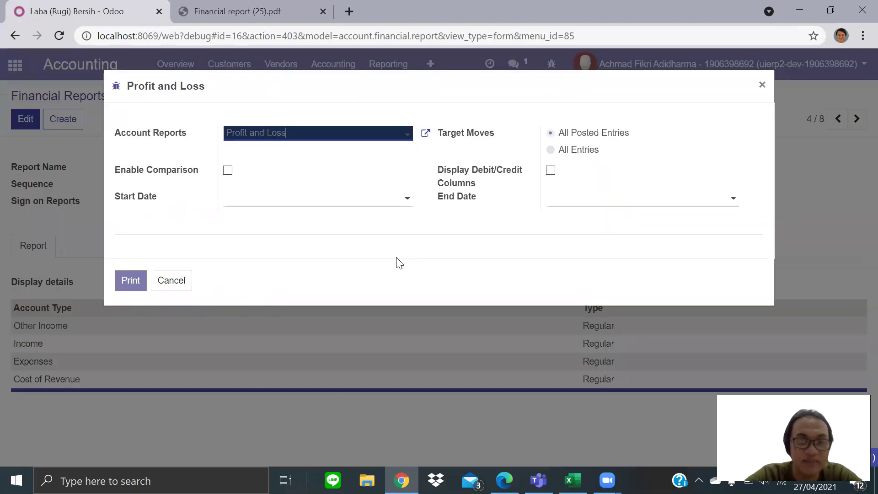
left_click(132, 280)
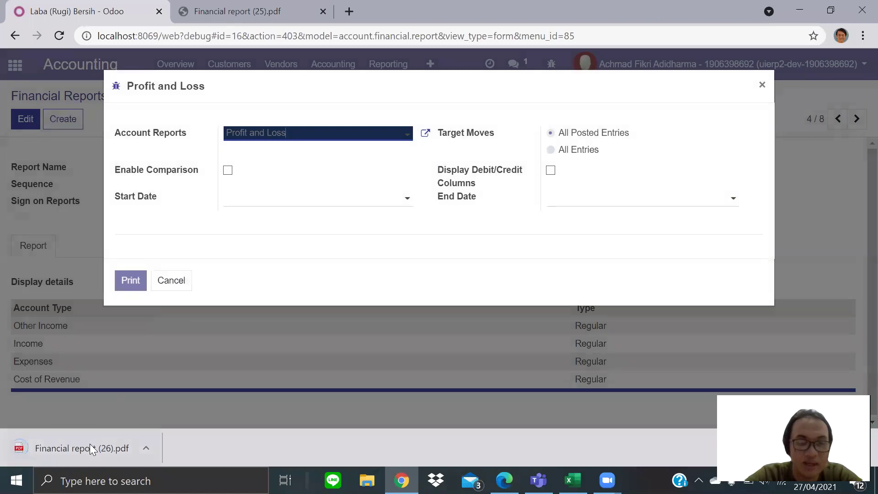
left_click(90, 446)
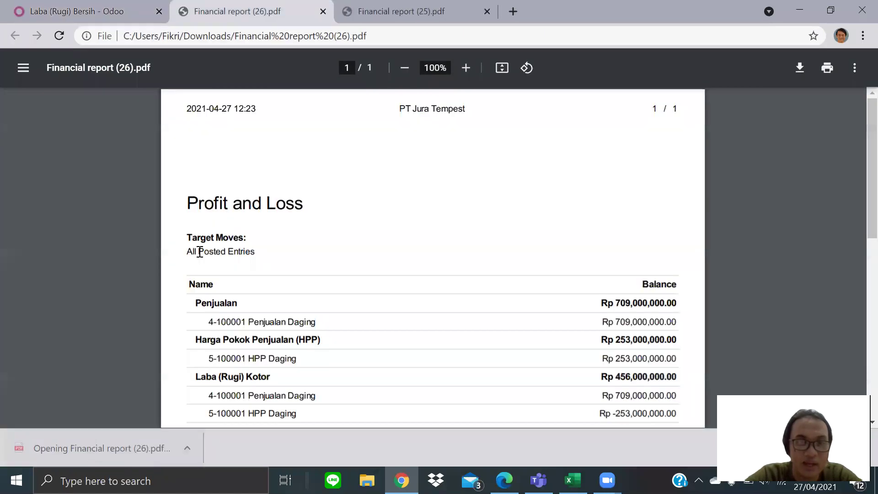
left_click_drag(200, 252, 202, 252)
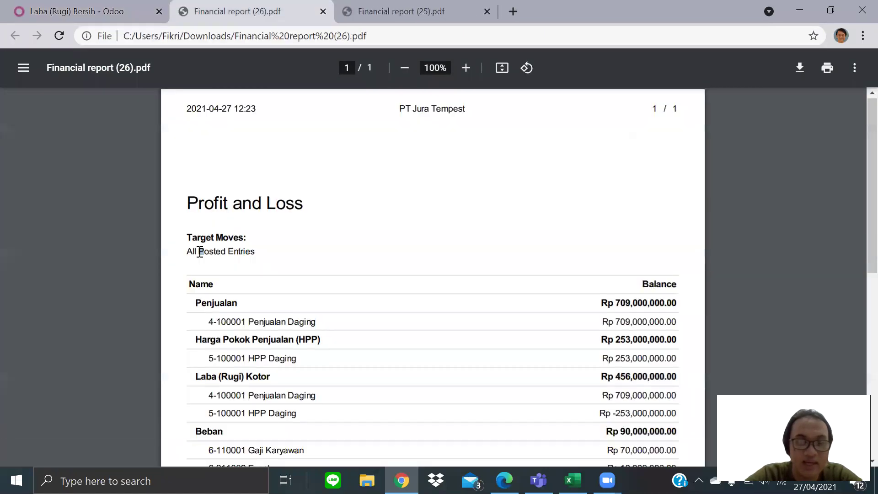
scroll(224, 245, "down", 2)
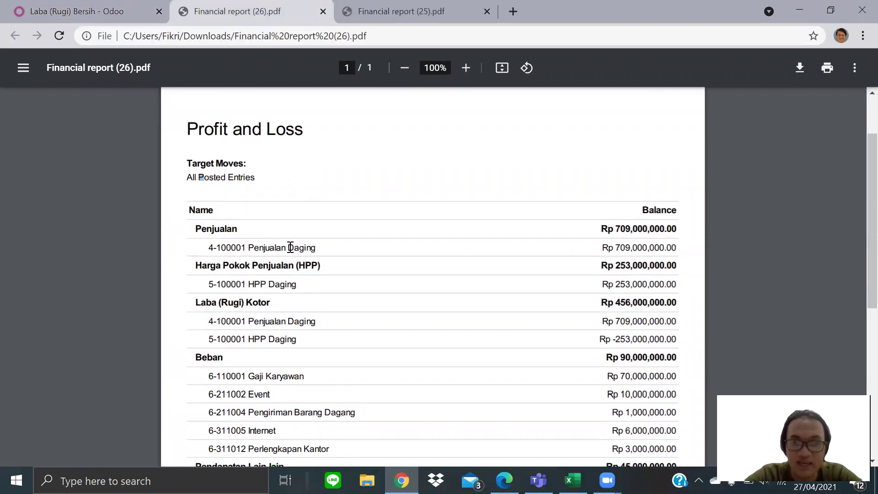
scroll(290, 247, "down", 1)
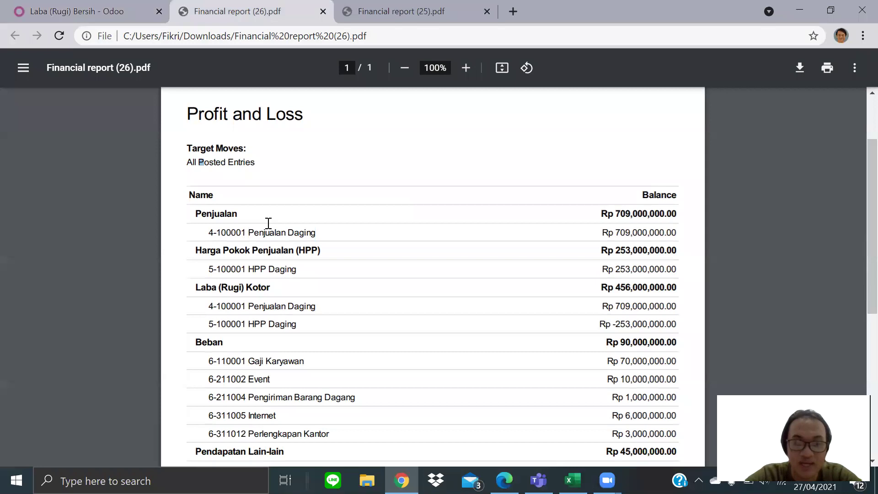
Compare the new Profit and Loss PDF with the earlier Financial report (25).pdf, then return to Odoo and close the print dialog
left_click(403, 2)
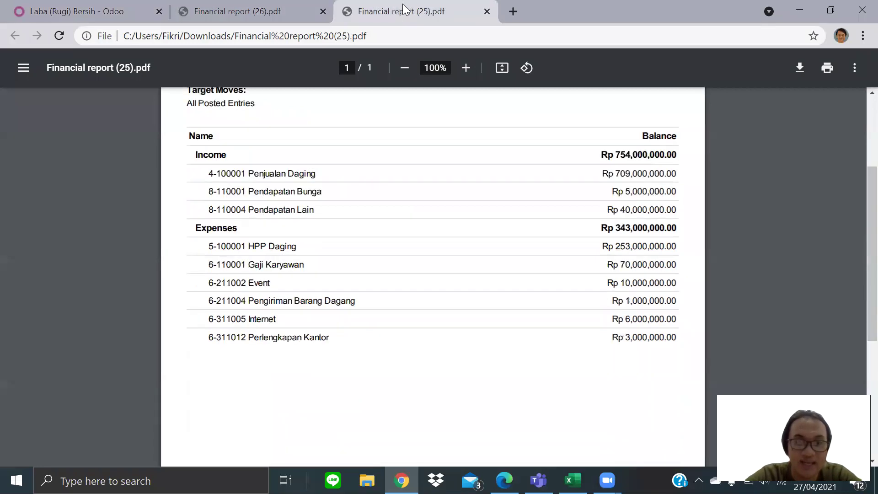
scroll(188, 244, "up", 1)
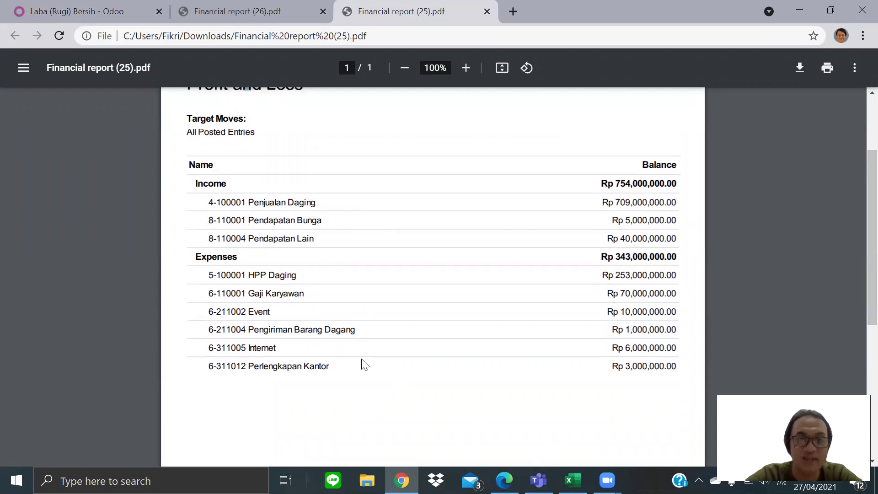
scroll(363, 365, "up", 2)
left_click(249, 6)
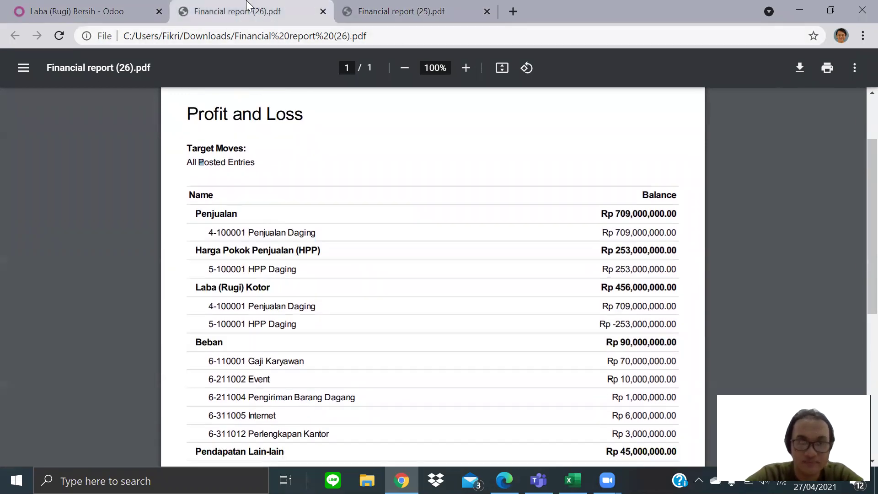
left_click(77, 6)
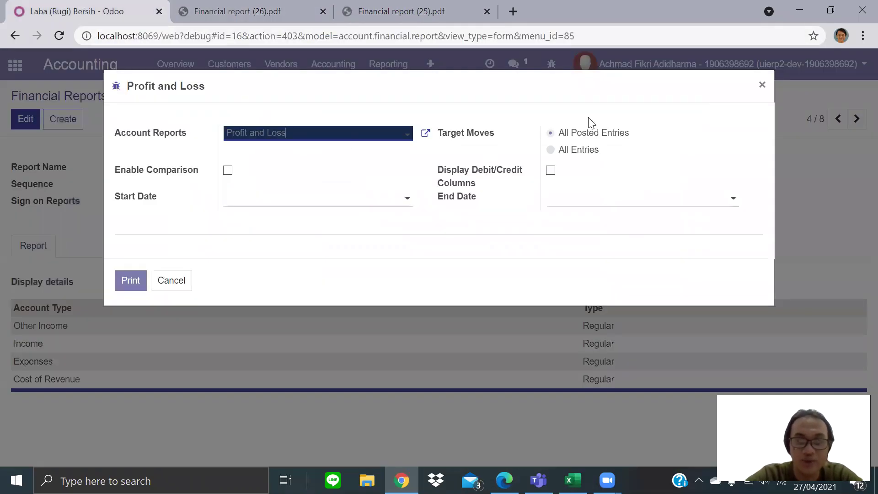
left_click(761, 85)
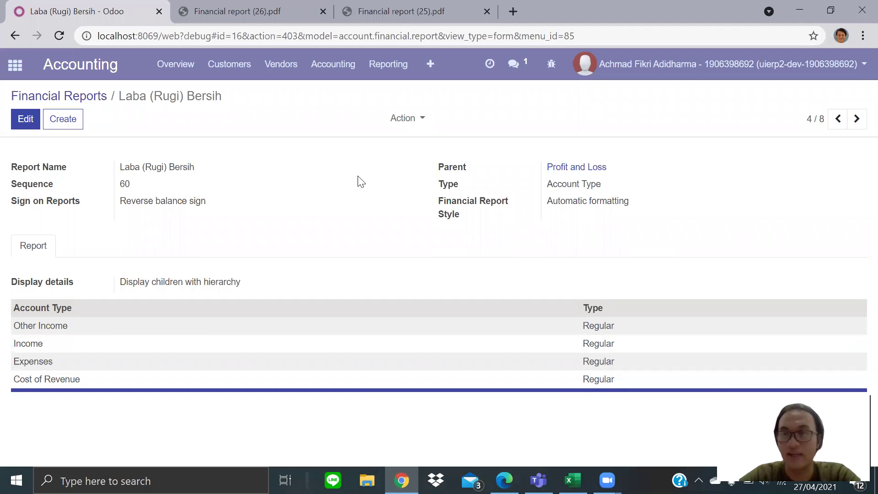
Return to the financial reports list, print the Balance Sheet for all posted entries and review the PDF from Assets through Liability
left_click(85, 98)
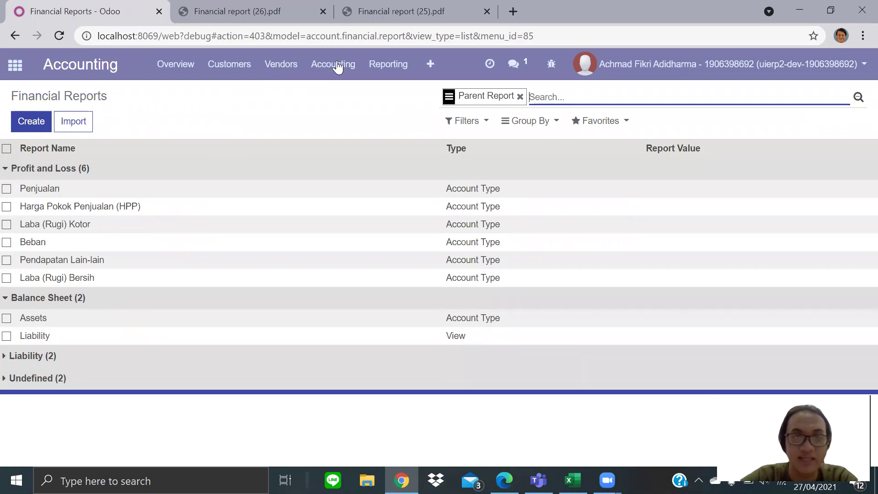
left_click(371, 66)
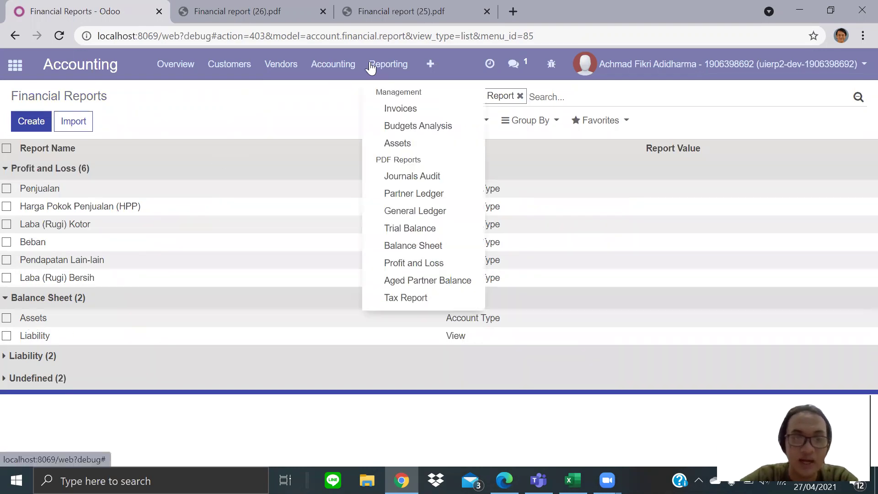
left_click(399, 247)
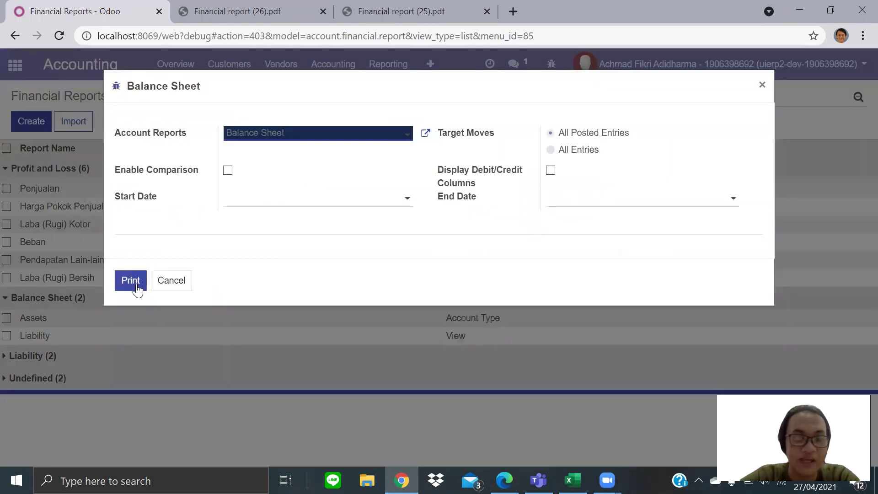
left_click(136, 283)
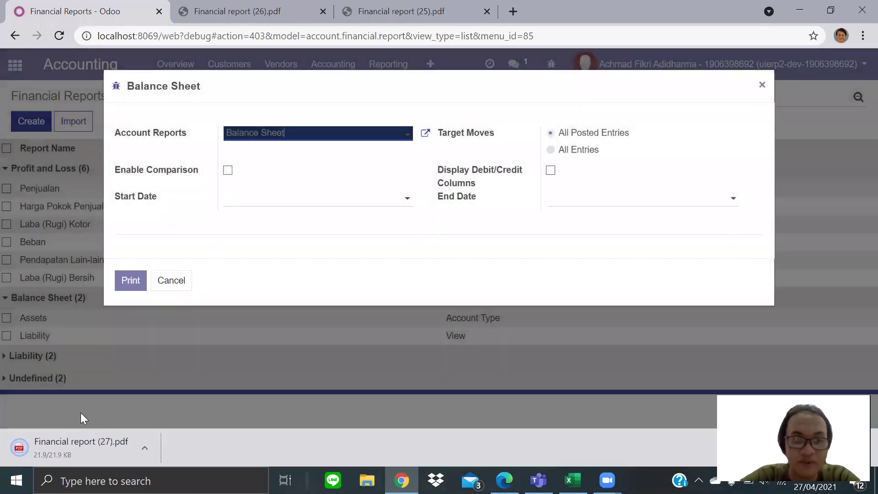
left_click(82, 439)
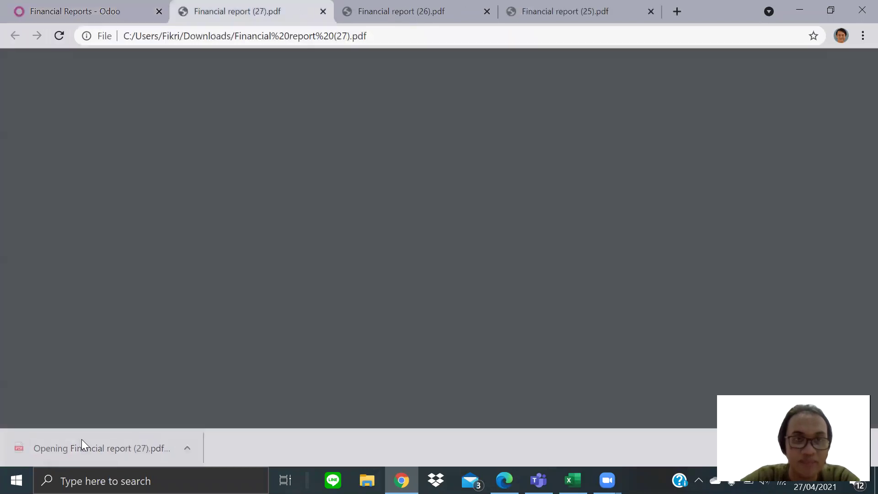
scroll(259, 301, "down", 8)
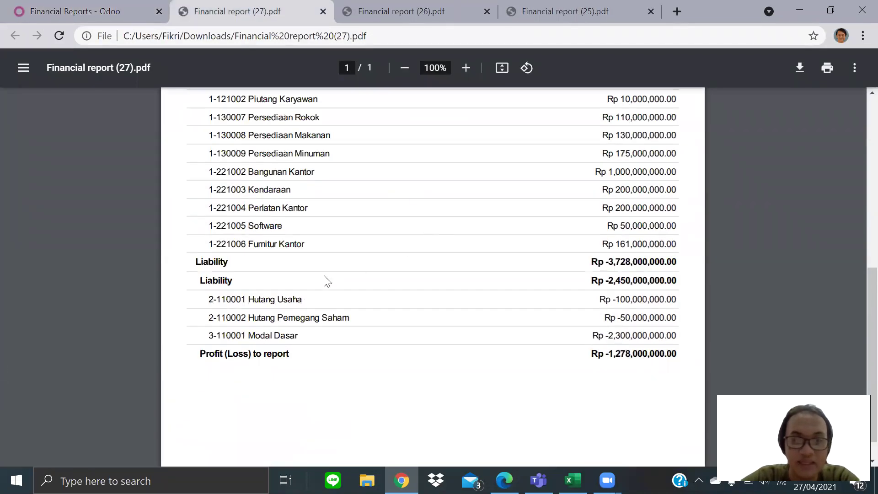
scroll(328, 281, "up", 8)
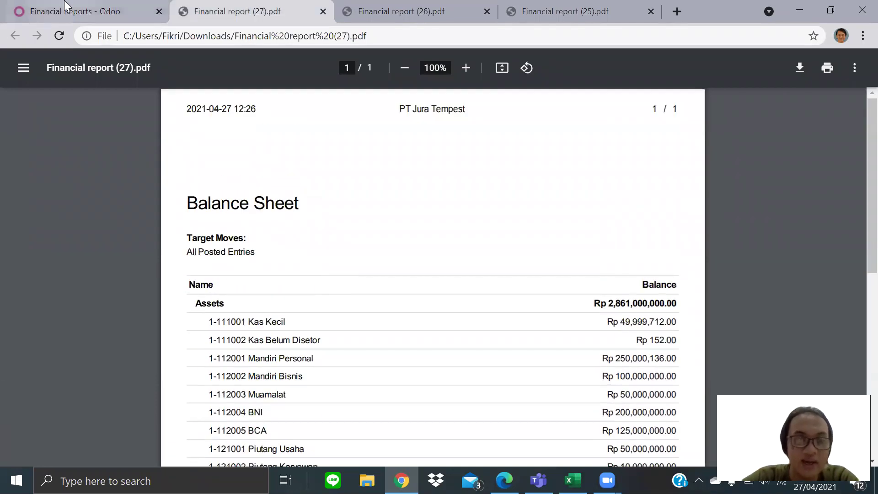
Close the Balance Sheet print dialog in Odoo and switch to Excel to consult the Neraca sheet's layout
left_click(68, 7)
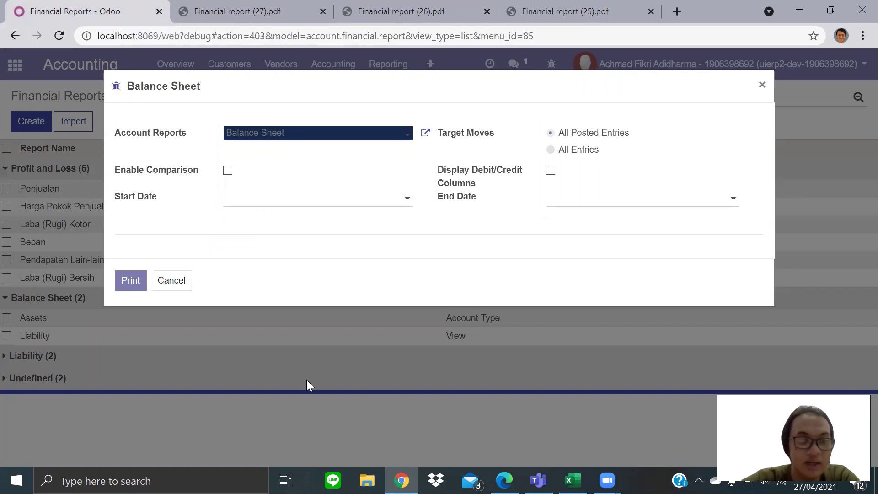
left_click(762, 84)
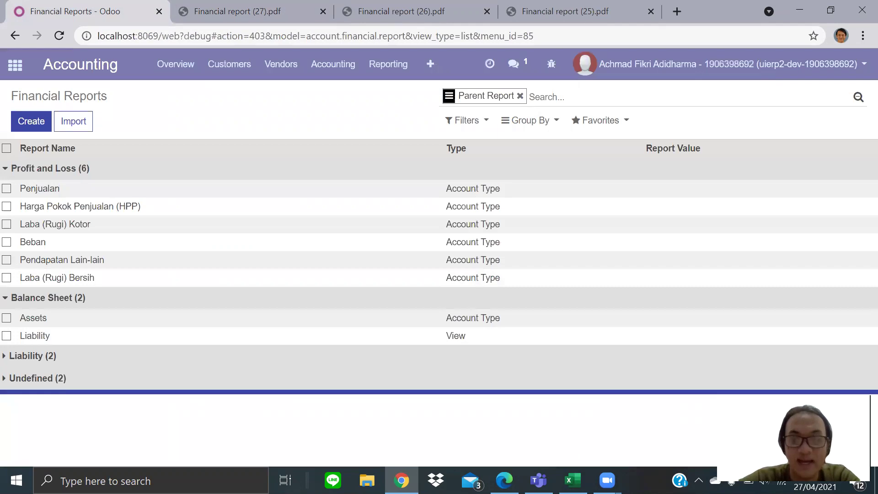
left_click(572, 480)
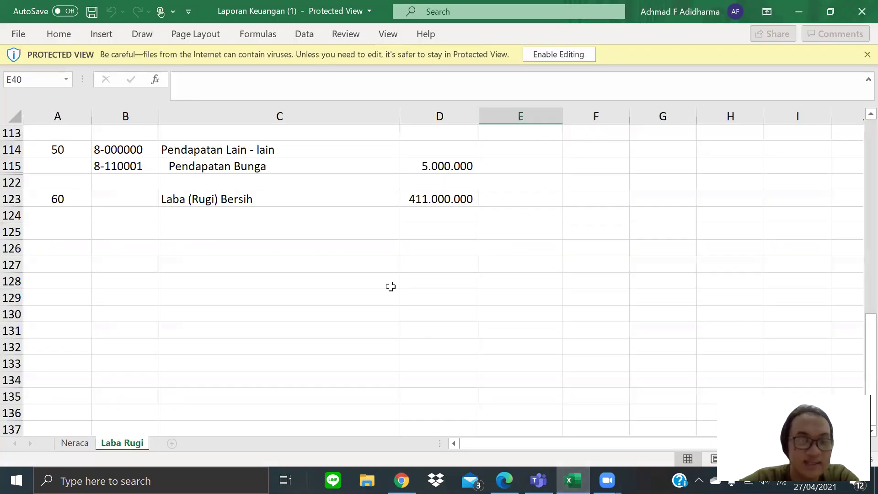
key("ctrl+Home")
left_click(74, 443)
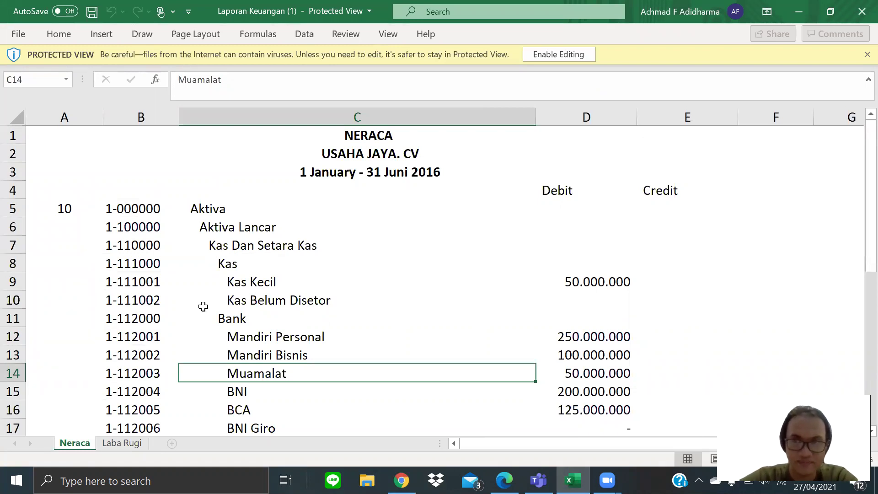
Examine the Neraca sheet's Aktiva hierarchy from Aktiva Lancar down to Kas, Bank and Piutang, checking it against Odoo's Financial Reports list
scroll(203, 306, "down", 4)
left_click(202, 302)
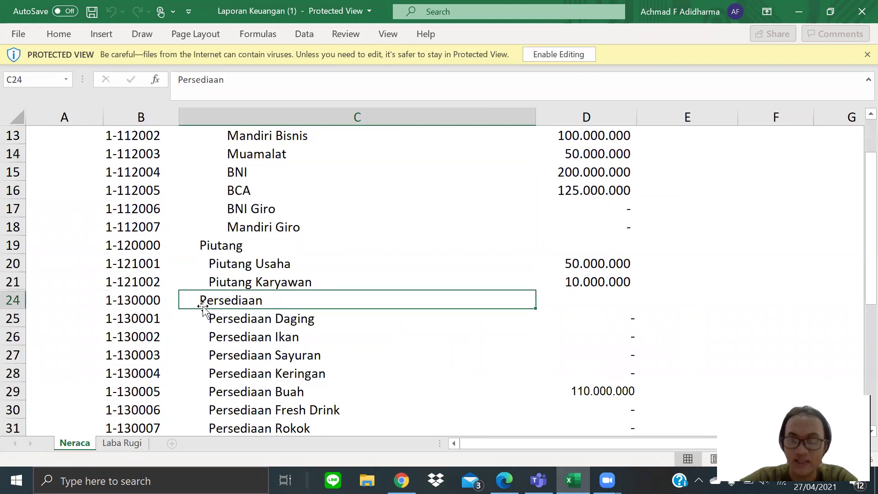
left_click(219, 262)
scroll(218, 260, "up", 4)
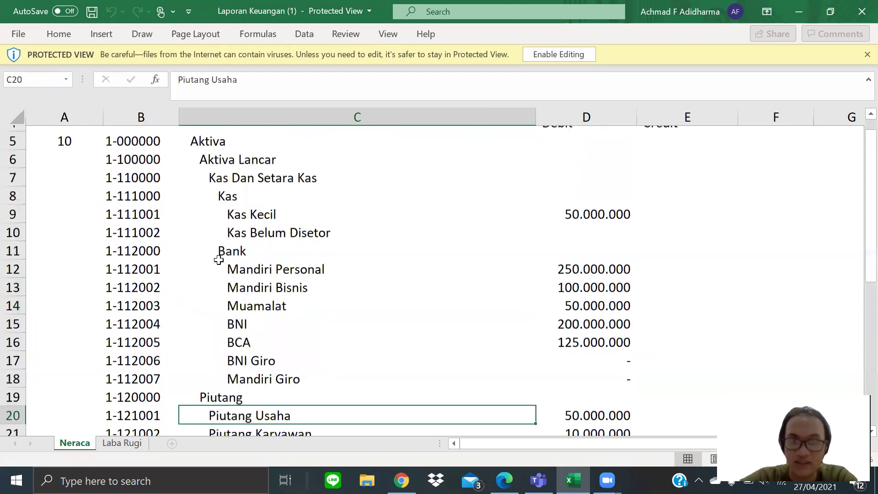
left_click(235, 221)
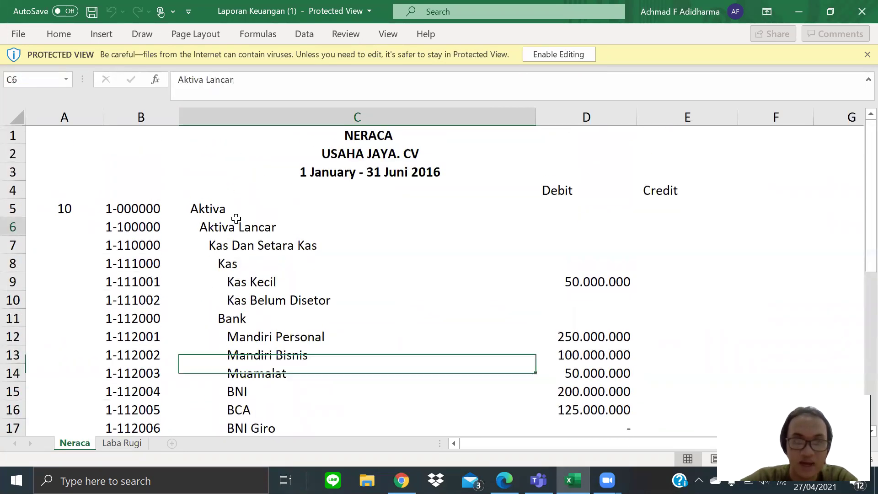
left_click(242, 243)
left_click(237, 281)
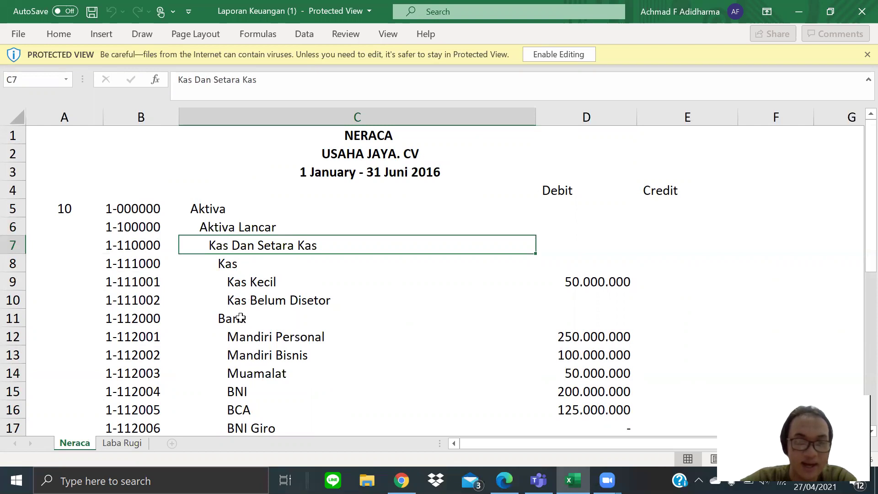
left_click(241, 318)
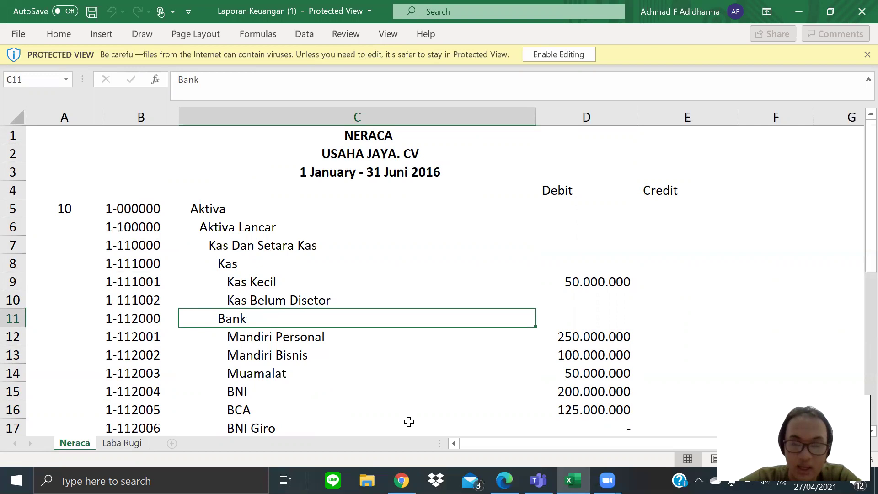
left_click(402, 480)
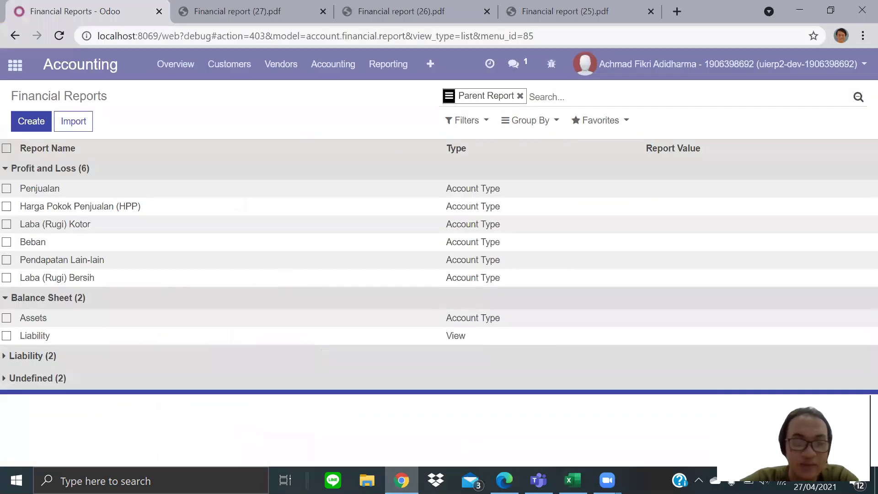
key("alt+Tab")
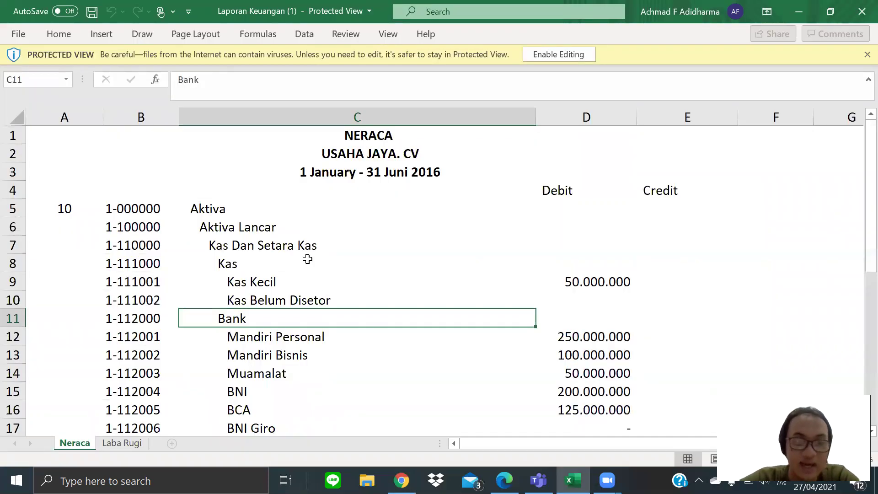
Examine how Kas Dan Setara Kas, Piutang, Persediaan and Aktiva Tidak Lancar are nested under Aktiva in the Neraca sheet
left_click(220, 244)
scroll(220, 244, "down", 4)
scroll(220, 244, "up", 4)
scroll(220, 244, "down", 4)
scroll(220, 244, "up", 4)
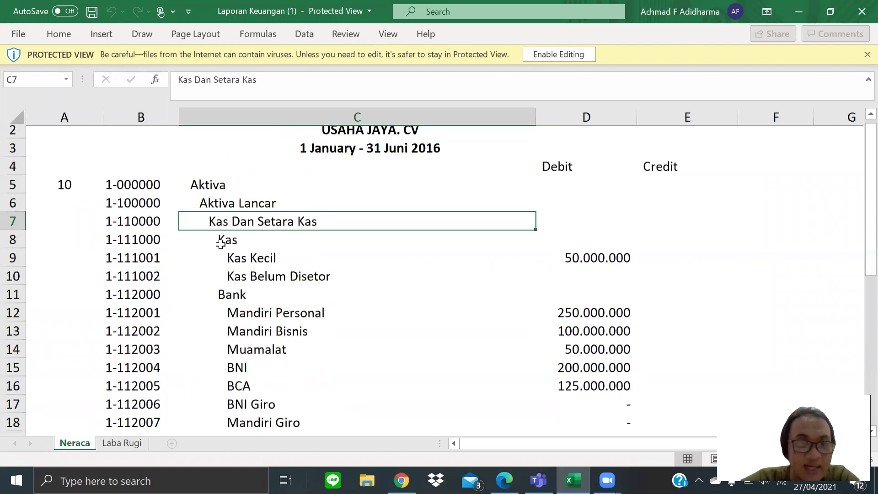
scroll(220, 244, "down", 3)
scroll(220, 244, "down", 1)
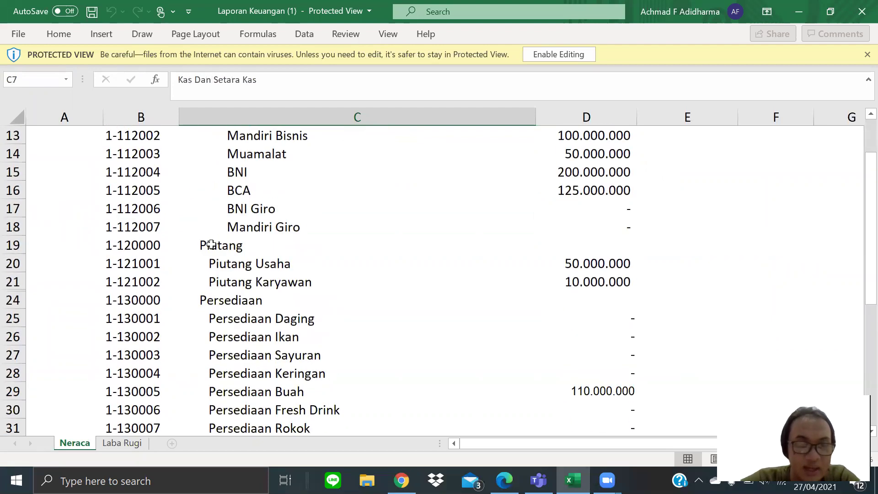
scroll(211, 244, "up", 4)
scroll(212, 245, "down", 4)
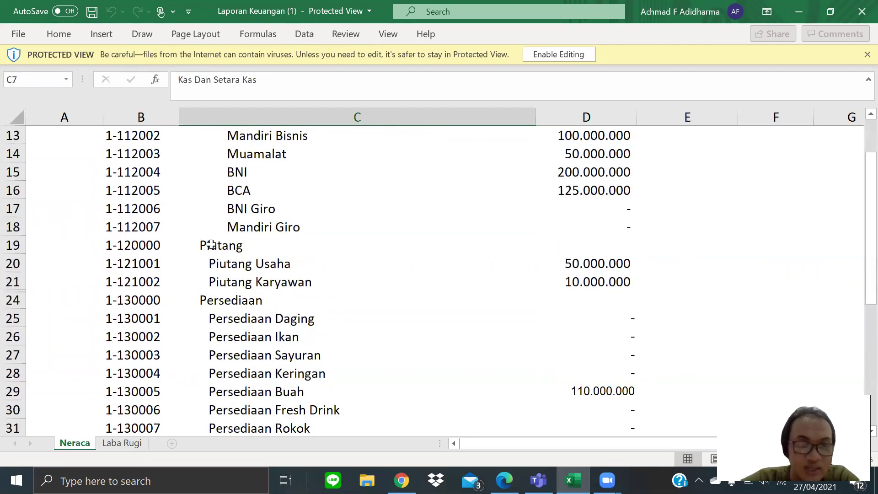
scroll(211, 245, "up", 4)
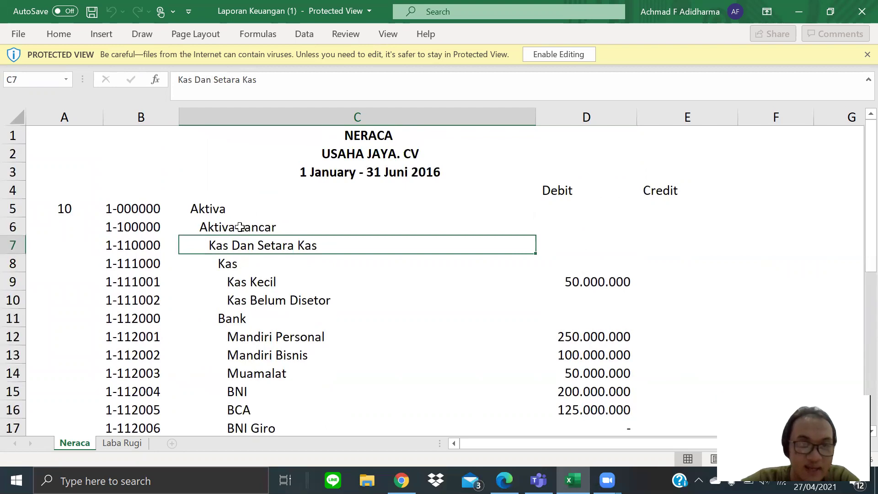
scroll(239, 228, "down", 4)
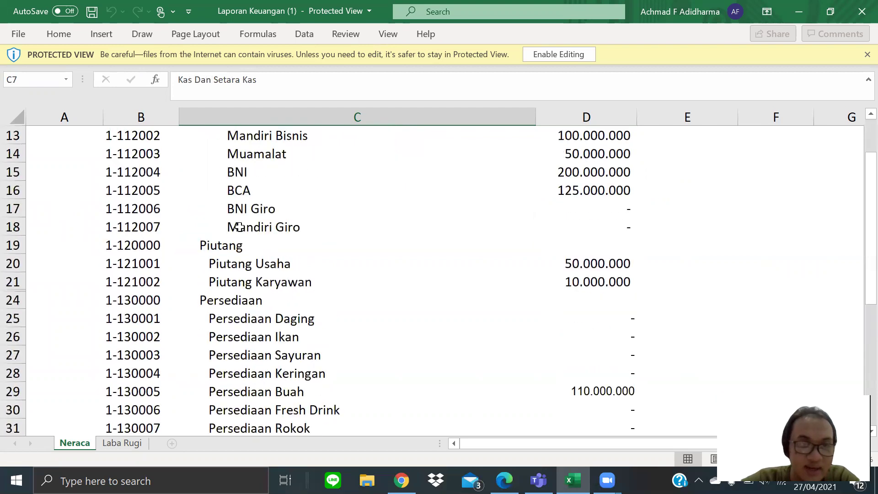
left_click(219, 305)
scroll(220, 305, "down", 4)
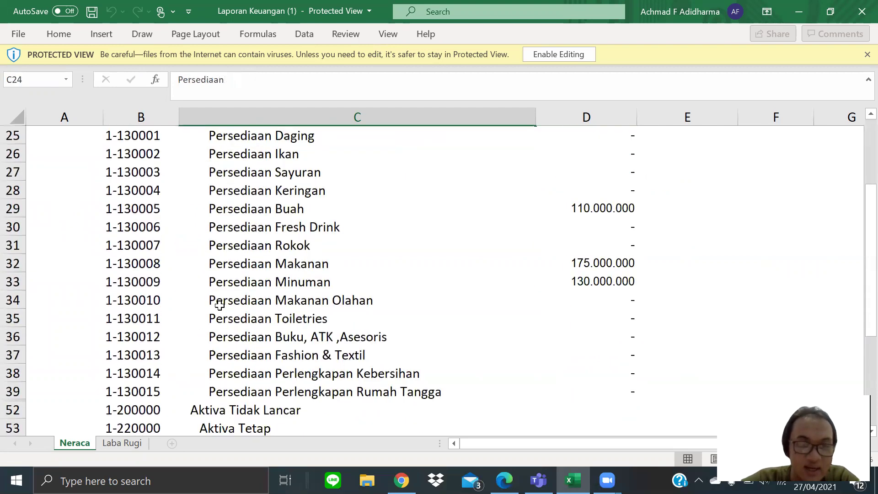
scroll(220, 305, "down", 4)
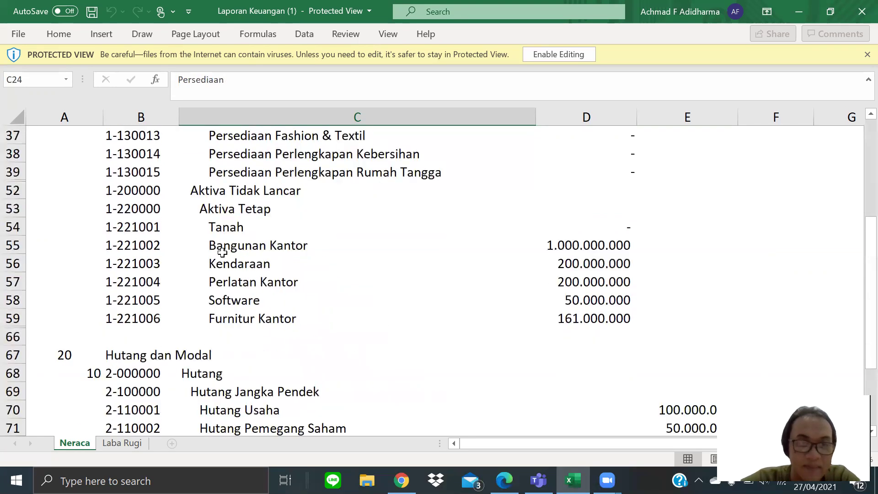
scroll(222, 252, "up", 4)
scroll(222, 253, "up", 8)
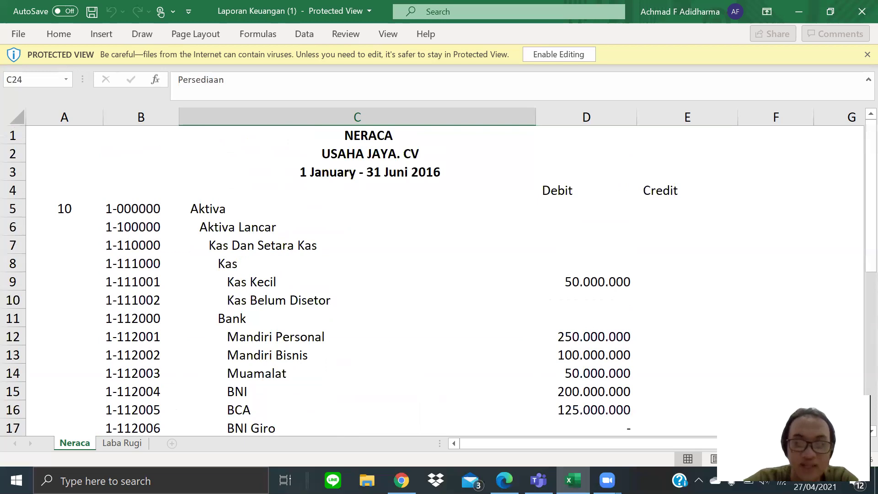
Switch to Odoo and start a new financial report named Aktiva with sequence 10, consulting the Neraca sheet in Excel
mouse_move(401, 481)
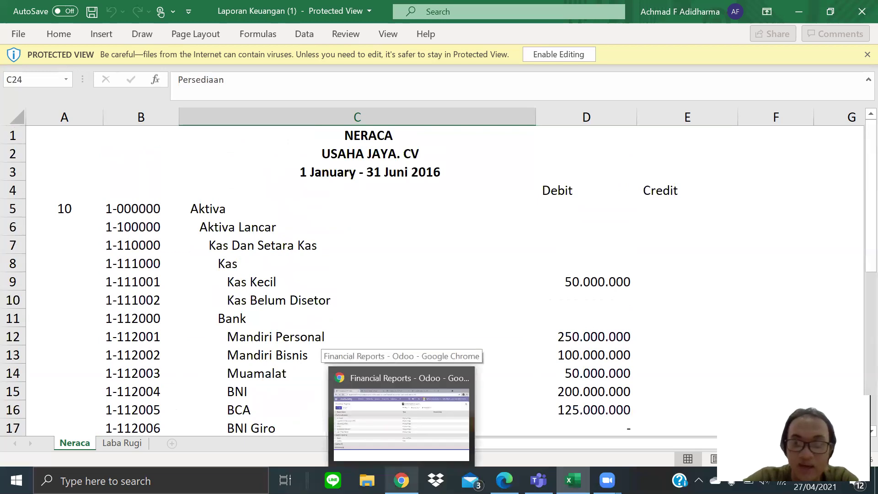
left_click(391, 434)
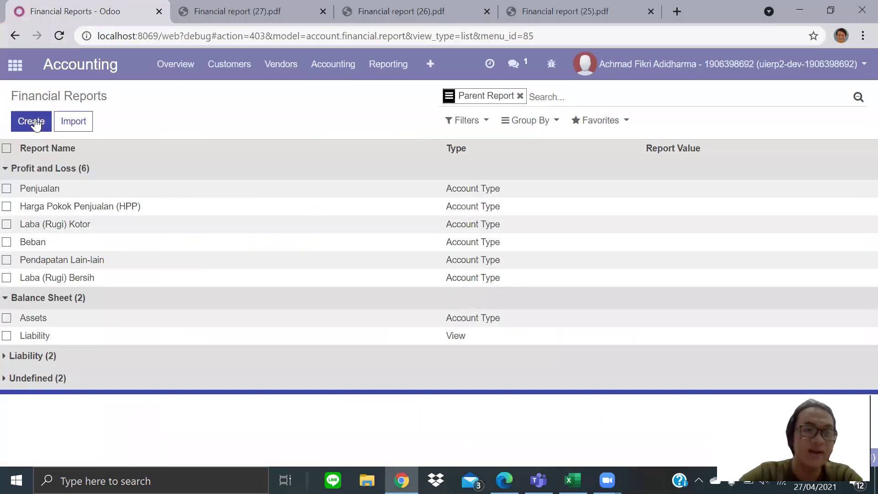
left_click(36, 125)
type("Aktiva")
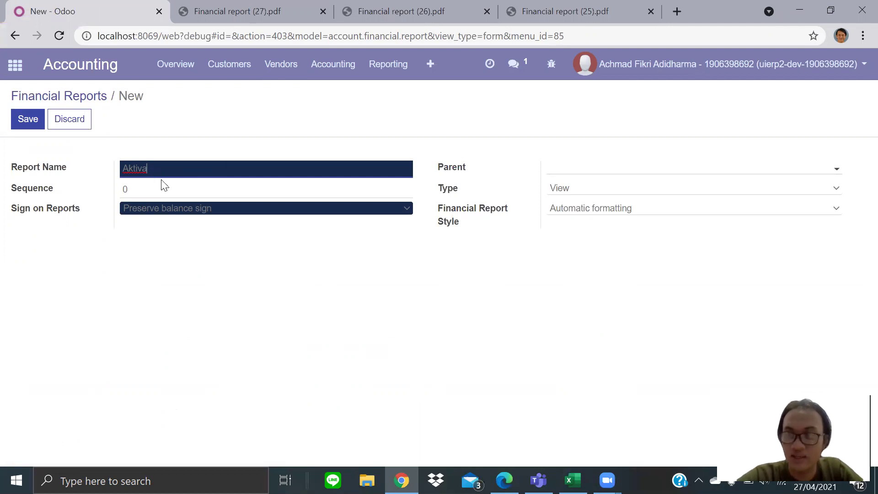
left_click(573, 480)
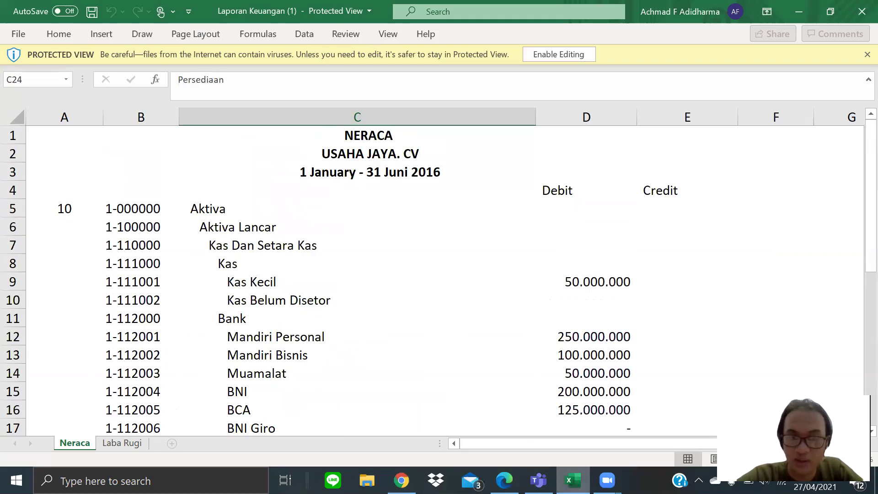
left_click(402, 480)
left_click(189, 184)
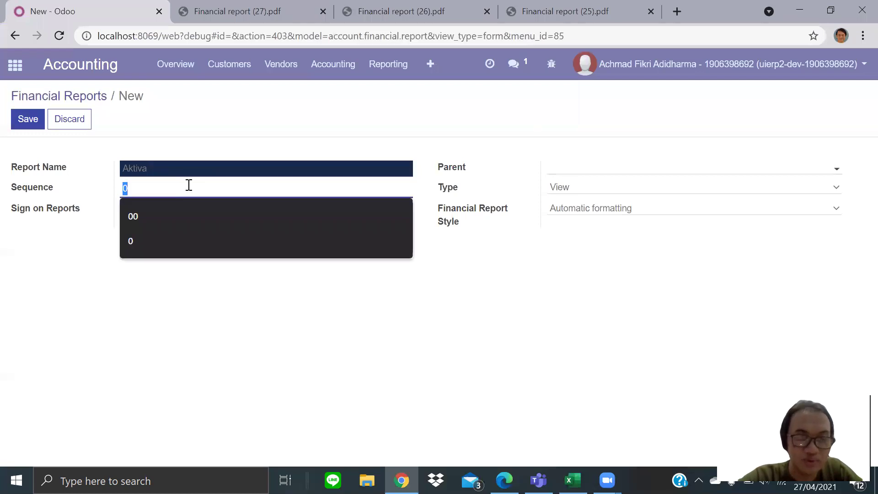
type("10")
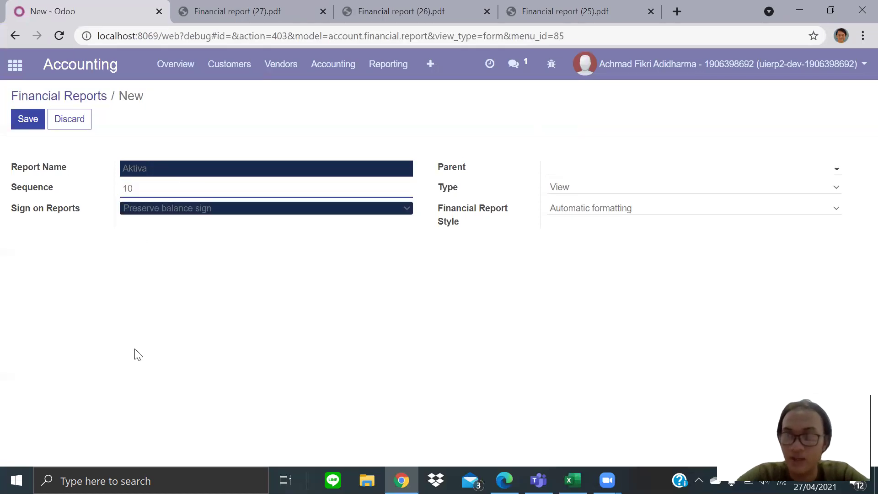
Keep Aktiva's sign as Preserve balance sign, set its parent to Balance Sheet and save the report
left_click(189, 209)
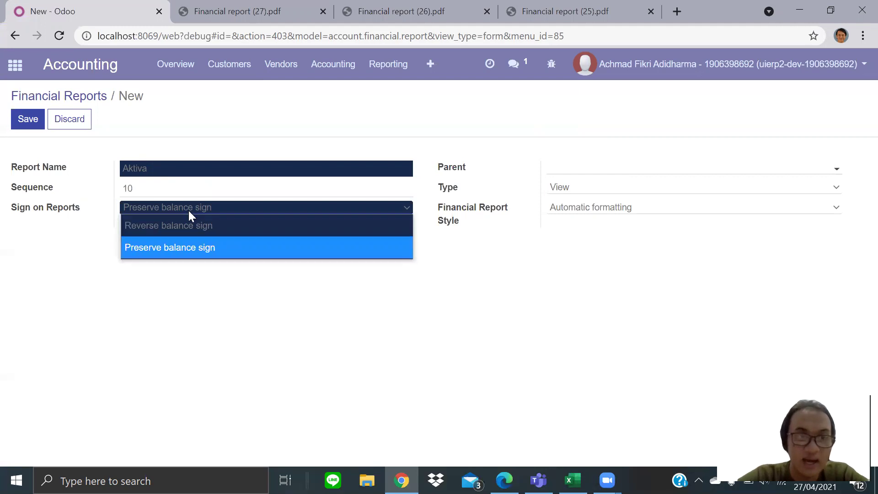
left_click(193, 248)
left_click(570, 169)
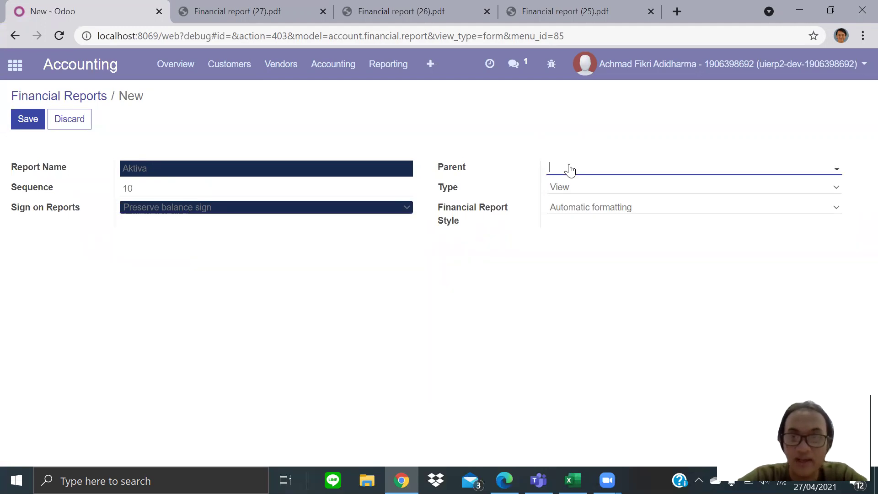
left_click(565, 241)
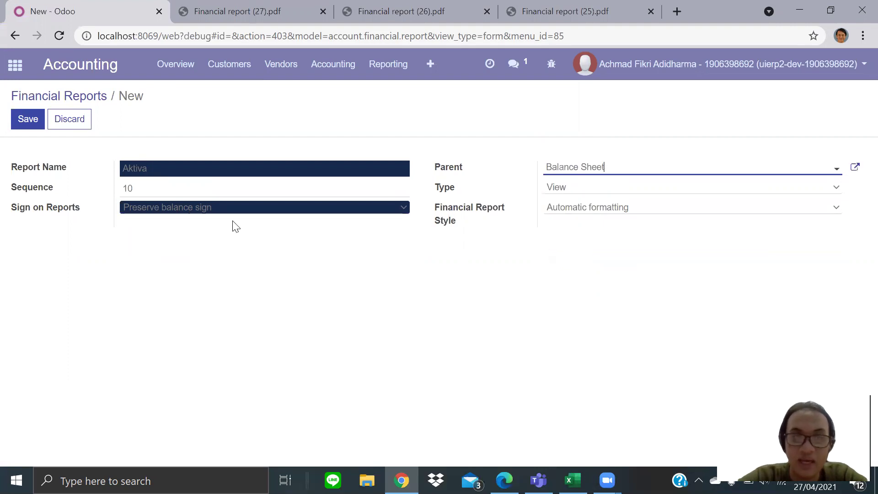
left_click(31, 126)
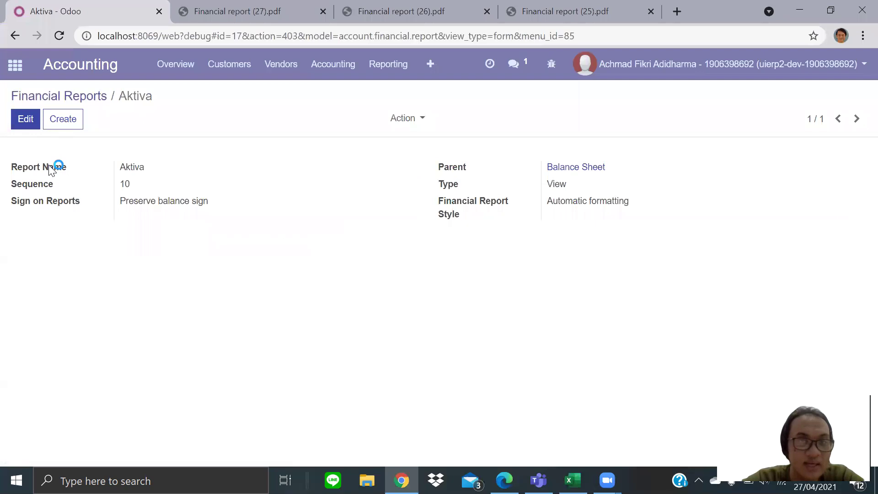
Start another new financial report named Aktiva Lancar with sequence 10, consulting the Neraca sheet for the name
left_click(52, 105)
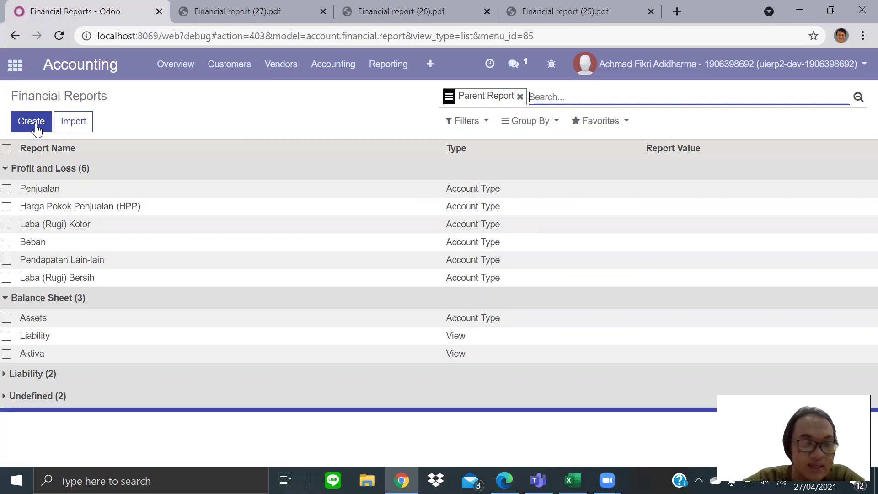
left_click(39, 131)
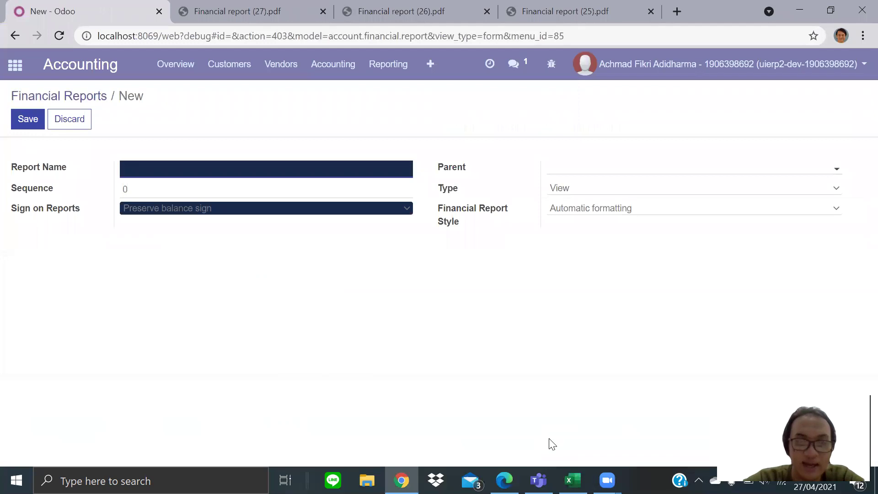
key("alt+Tab")
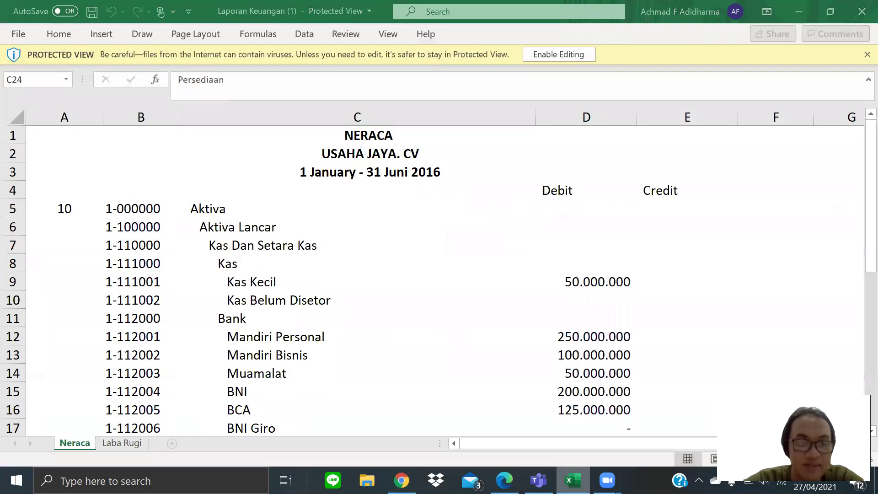
key("alt+Tab")
type("Ak")
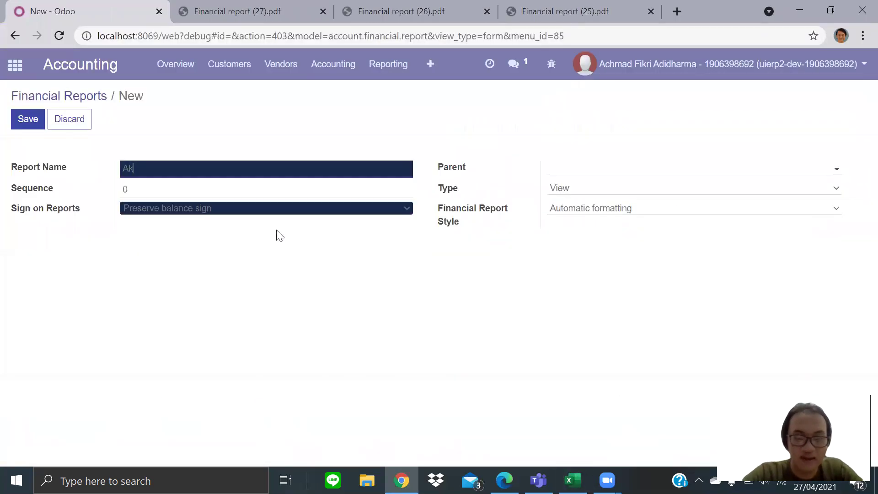
type("tiva Lancar")
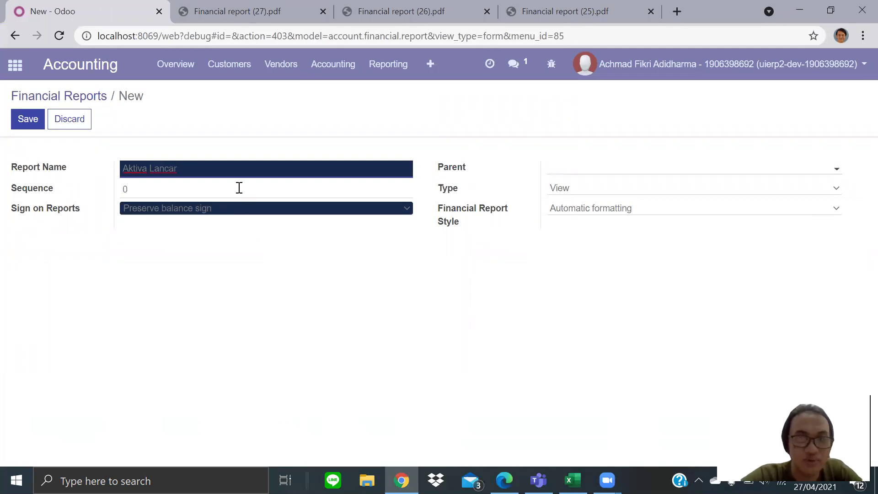
left_click(239, 187)
type("1")
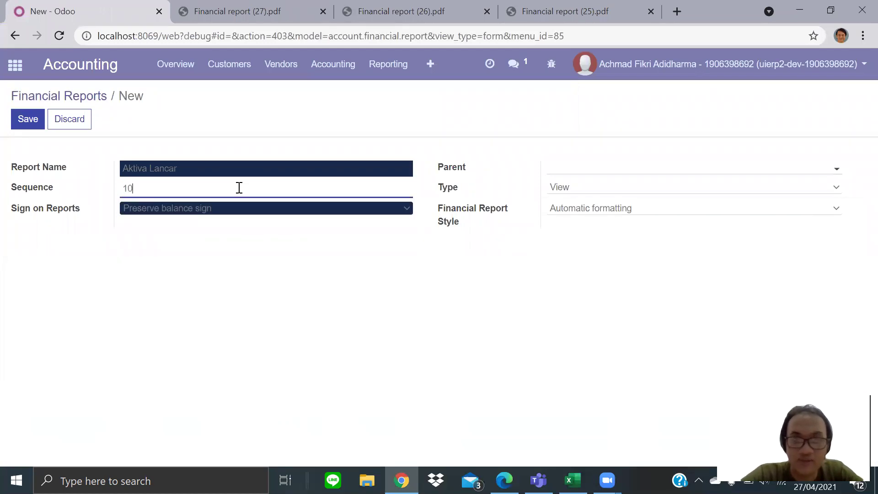
Set the parent of Aktiva Lancar to Aktiva, picking it from the full list of reports
left_click(555, 170)
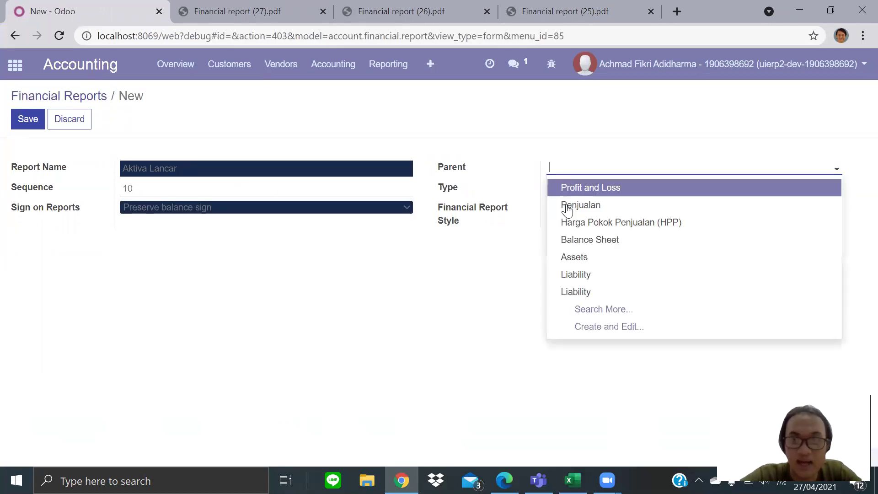
left_click(587, 315)
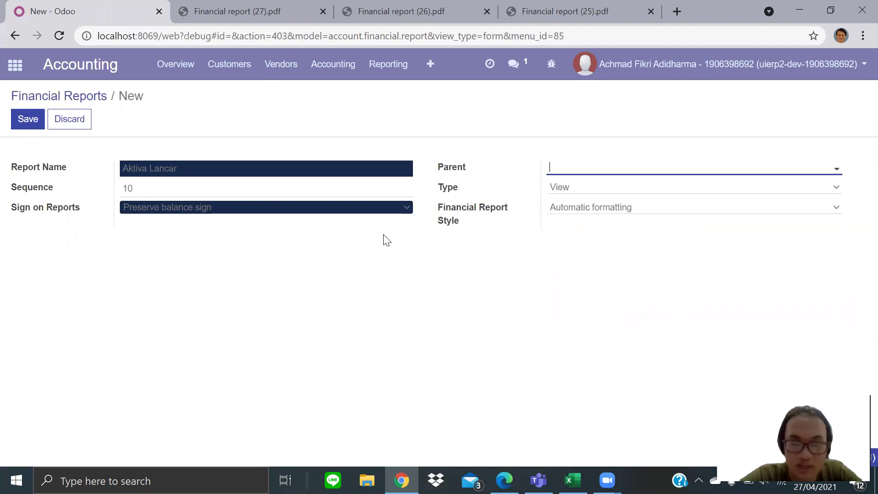
scroll(336, 213, "down", 1)
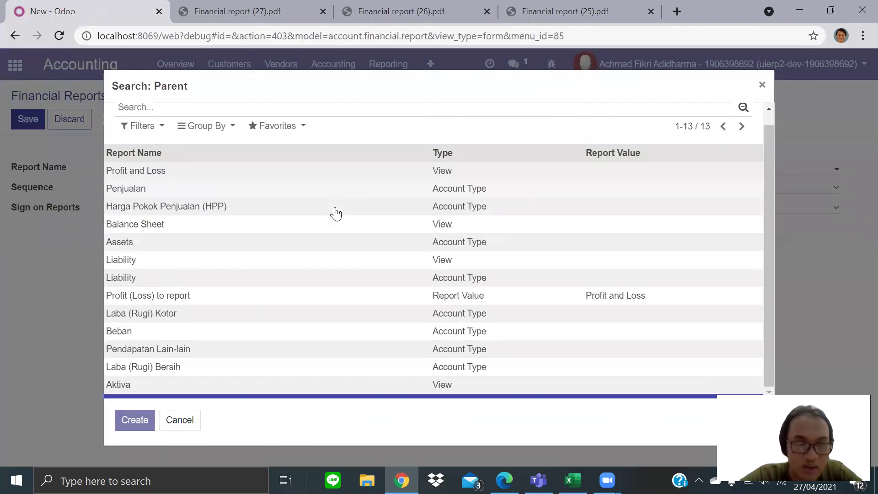
left_click(210, 388)
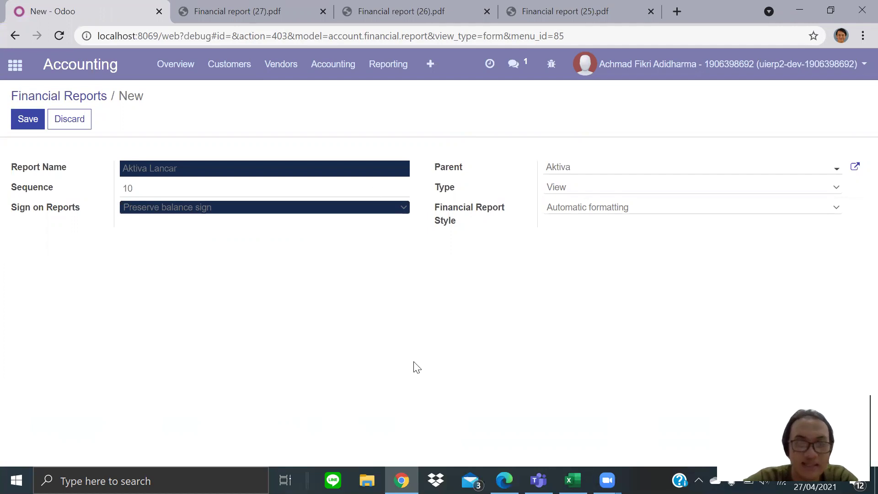
Save the Aktiva Lancar report and go back to the list of financial reports
left_click(31, 120)
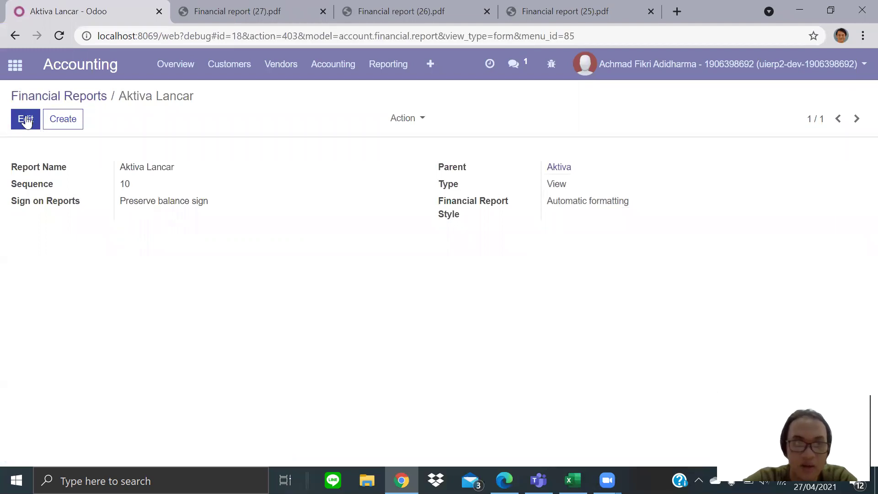
left_click(51, 106)
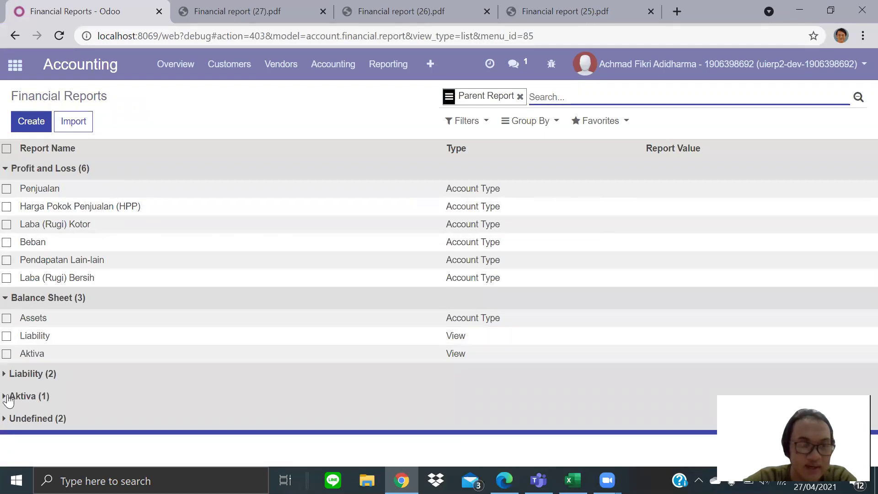
left_click(9, 396)
left_click(9, 396)
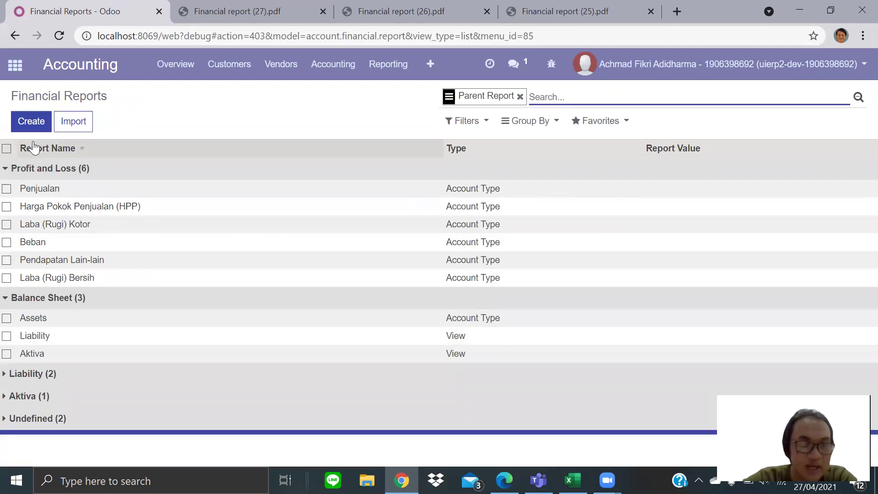
Start a new financial report named Kas dan Setara Kas, consulting the Neraca sheet in Excel for the name
left_click(33, 121)
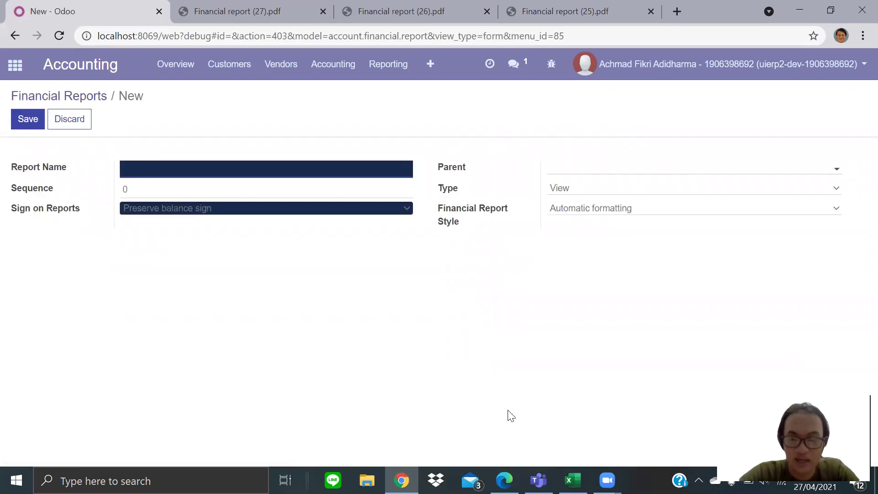
left_click(572, 480)
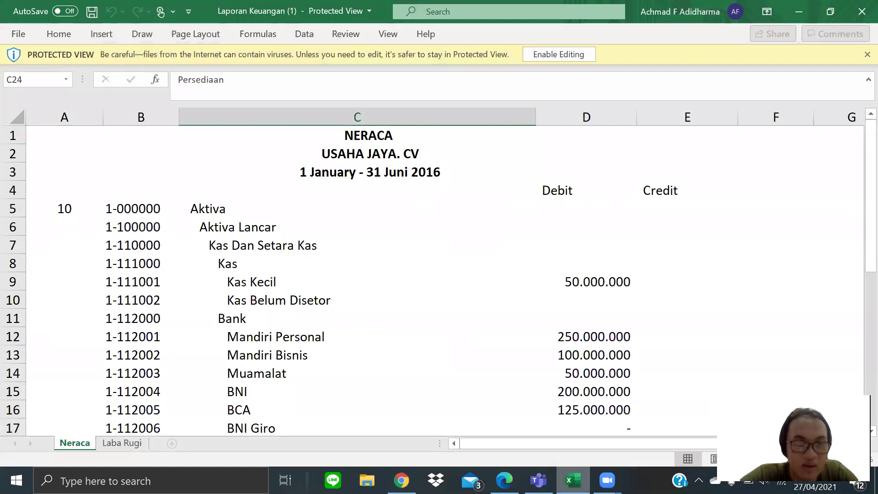
left_click(527, 336)
scroll(528, 336, "down", 8)
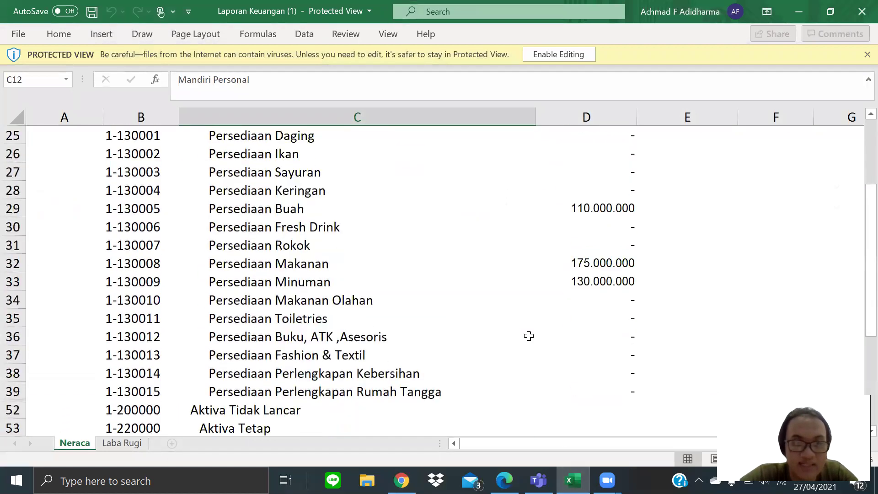
scroll(529, 336, "up", 8)
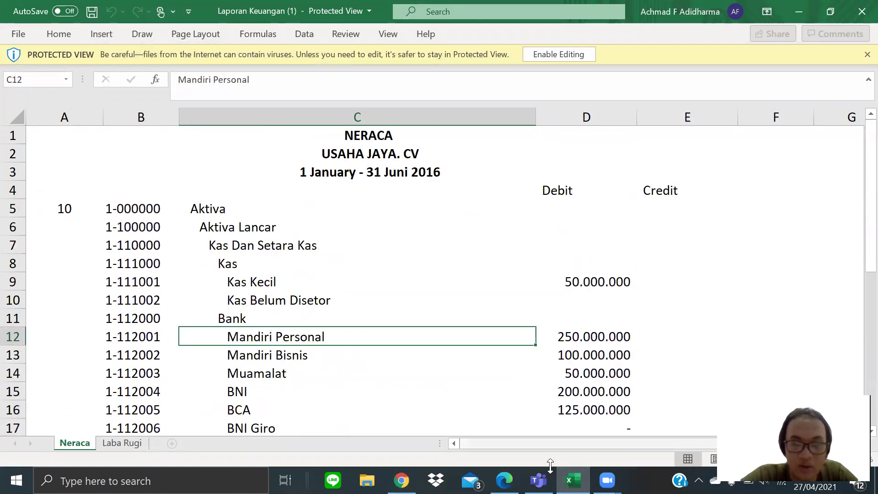
left_click(572, 480)
left_click(294, 159)
type("Kas dan Setara Kas")
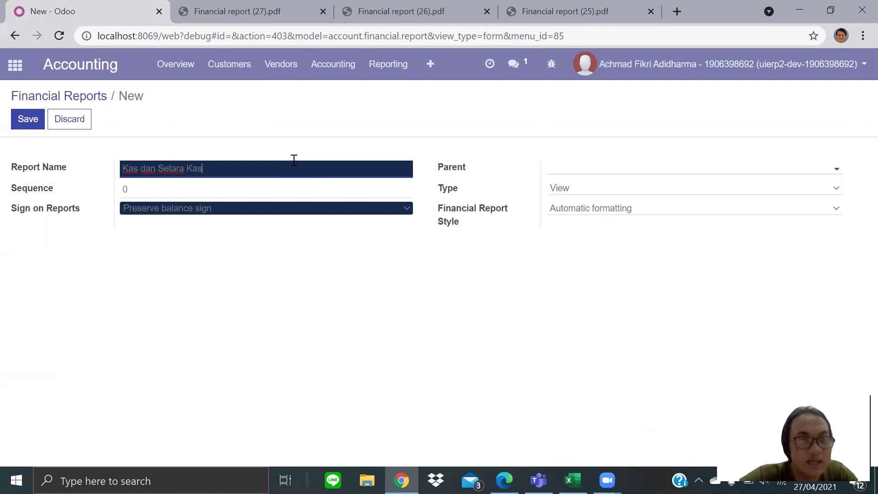
Set the sequence of Kas dan Setara Kas to 10 and keep its sign as Preserve balance sign
left_click(257, 188)
type("10")
left_click(255, 210)
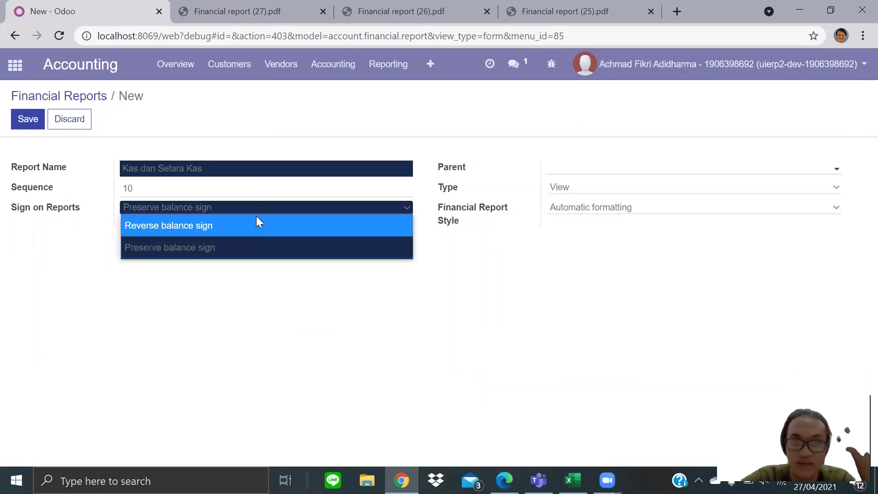
left_click(259, 244)
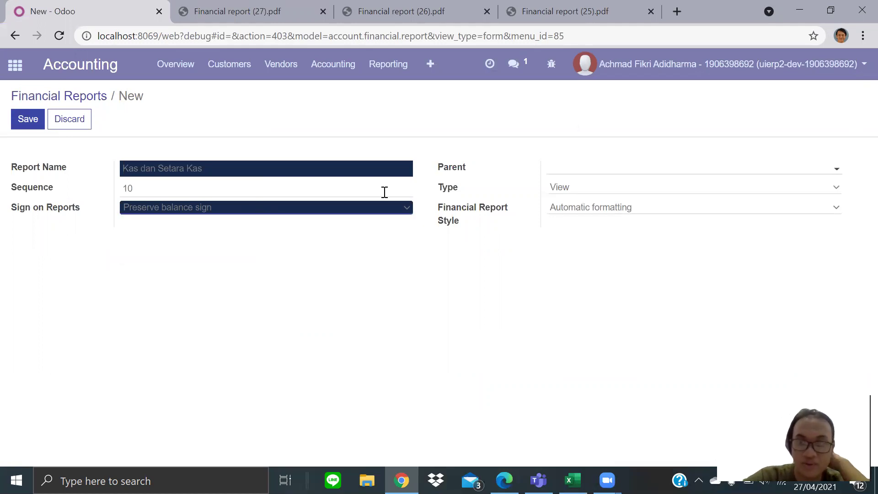
Set the parent of Kas dan Setara Kas to Aktiva Lancar, picking it from the full list of reports
left_click(561, 168)
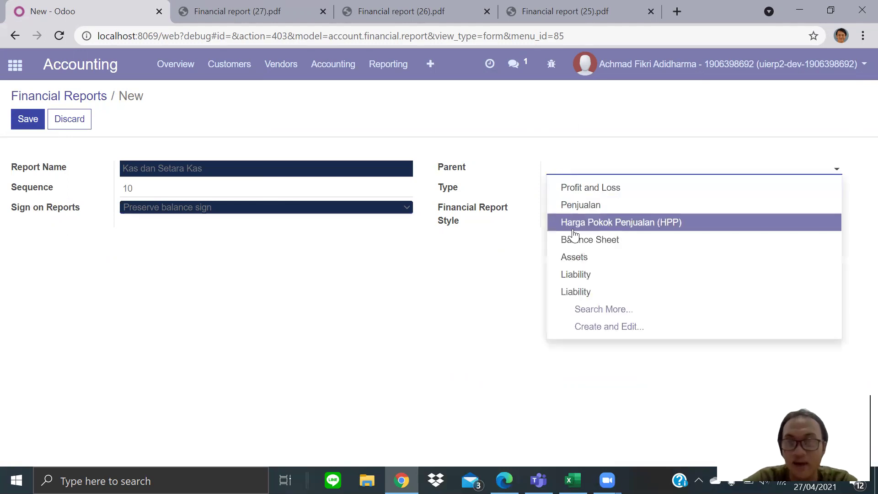
left_click(589, 312)
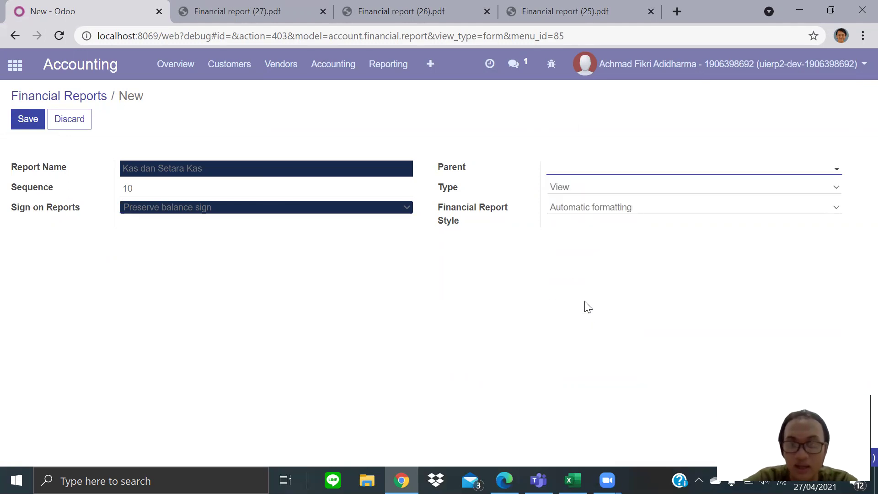
scroll(189, 387, "down", 1)
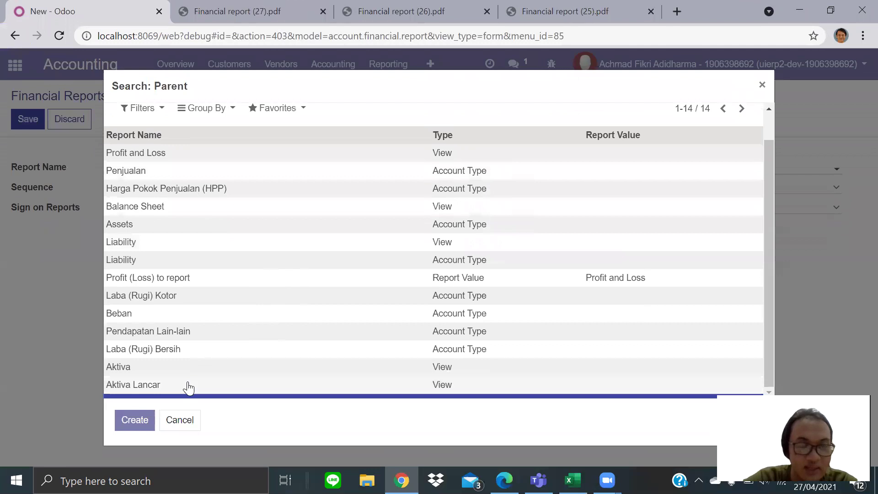
left_click(189, 388)
Make Kas dan Setara Kas an Account Type report covering Bank and Cash, and save it before returning to the report list
left_click(566, 188)
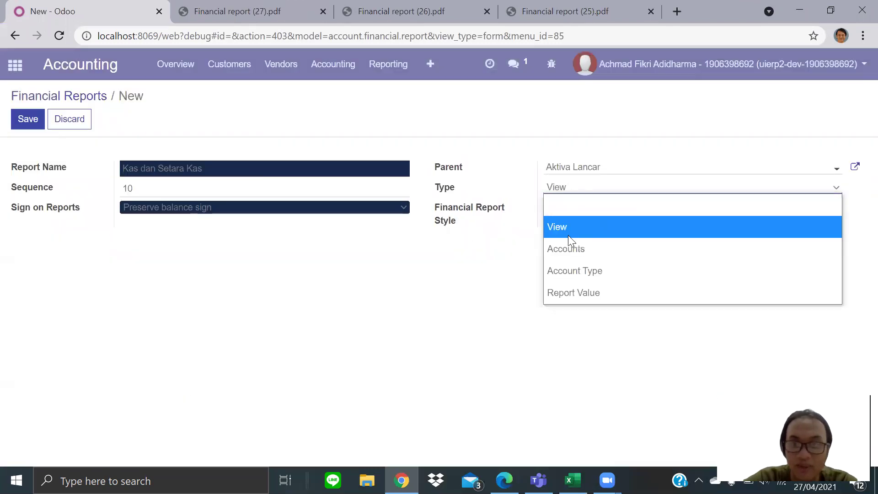
left_click(569, 268)
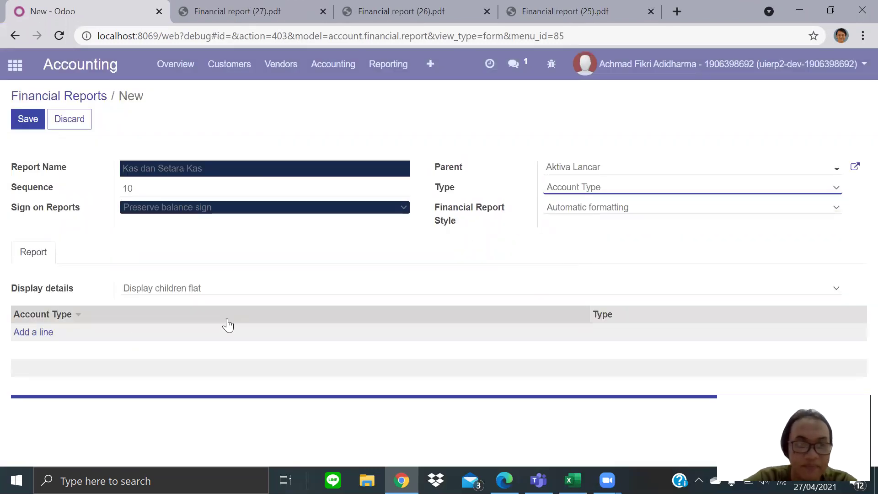
left_click(31, 332)
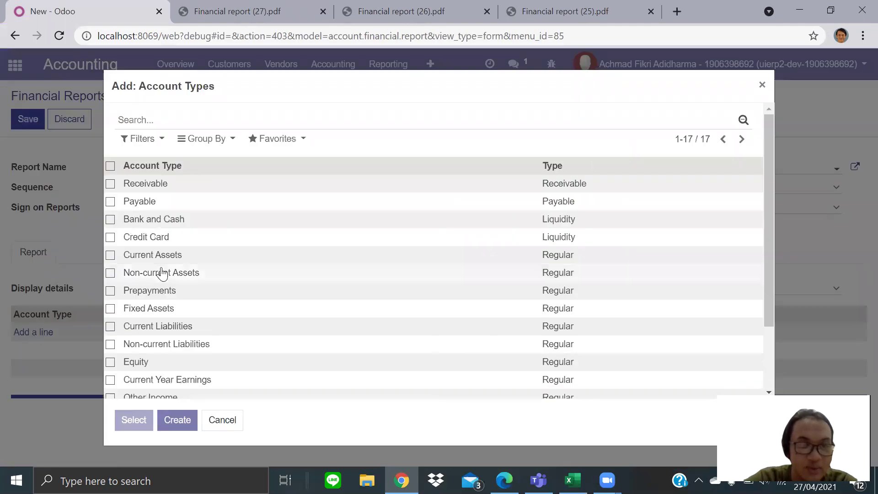
scroll(162, 273, "down", 3)
scroll(162, 273, "up", 3)
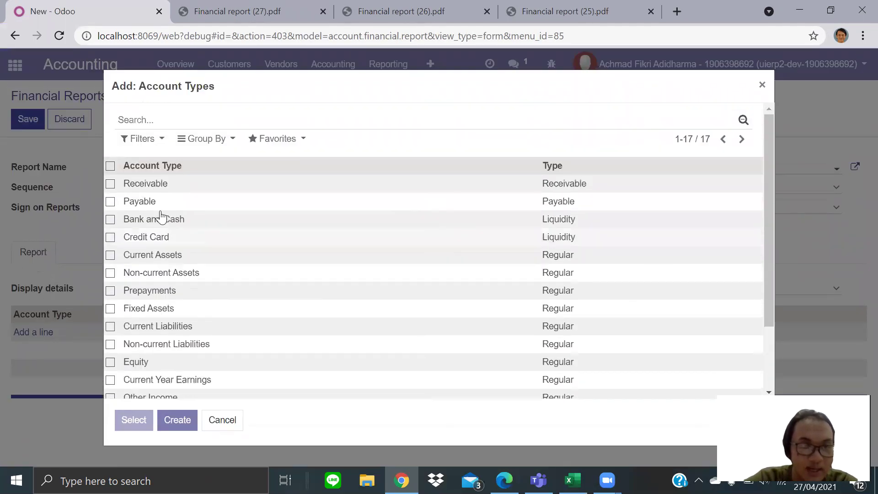
left_click(166, 220)
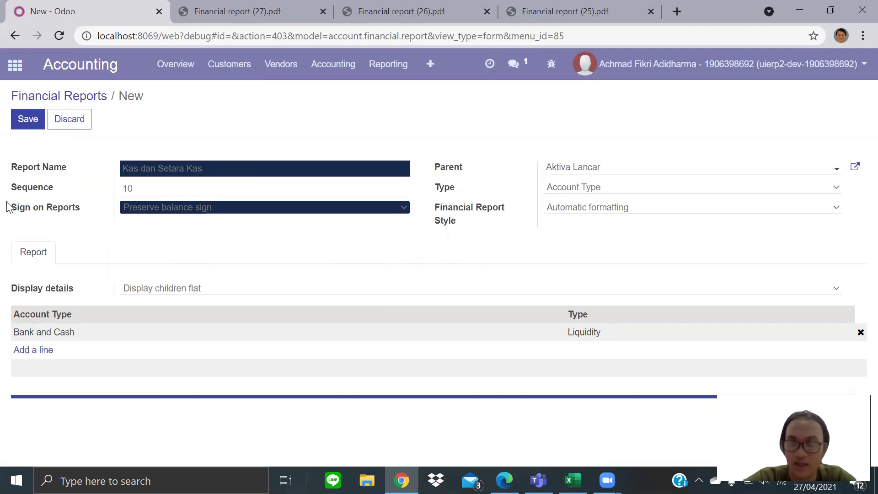
left_click(28, 120)
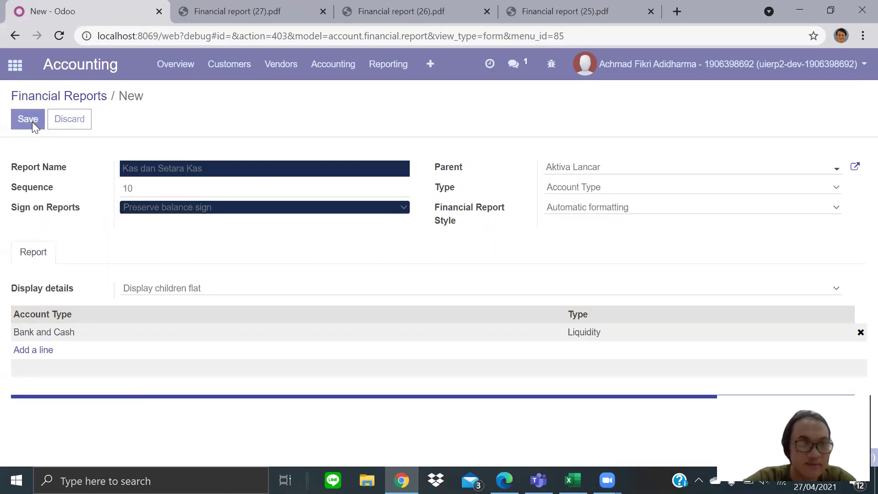
left_click(70, 105)
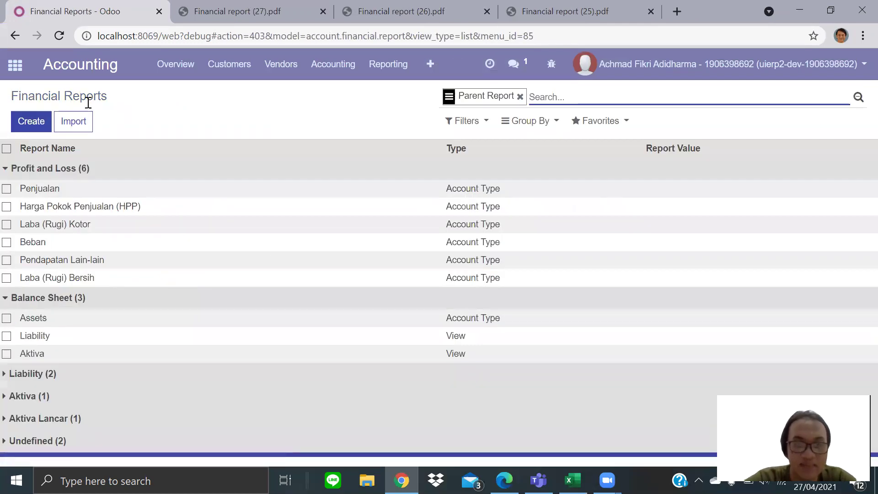
Examine the Neraca sheet in Excel for the account group that follows Kas Dan Setara Kas, and return to Odoo
mouse_move(573, 480)
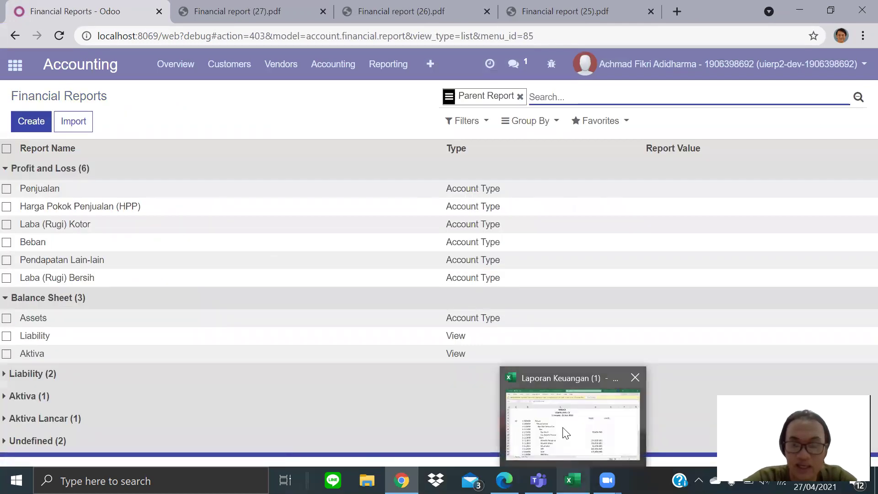
left_click(568, 430)
left_click(504, 304)
scroll(505, 303, "down", 12)
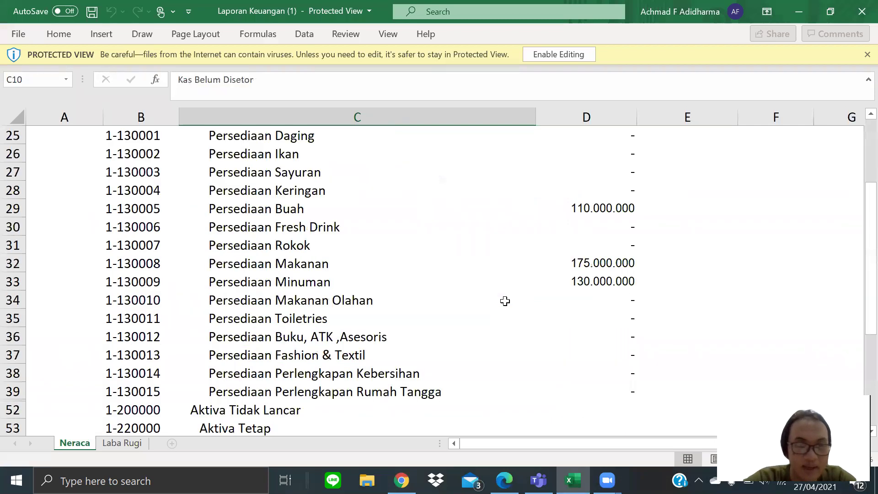
scroll(504, 301, "up", 12)
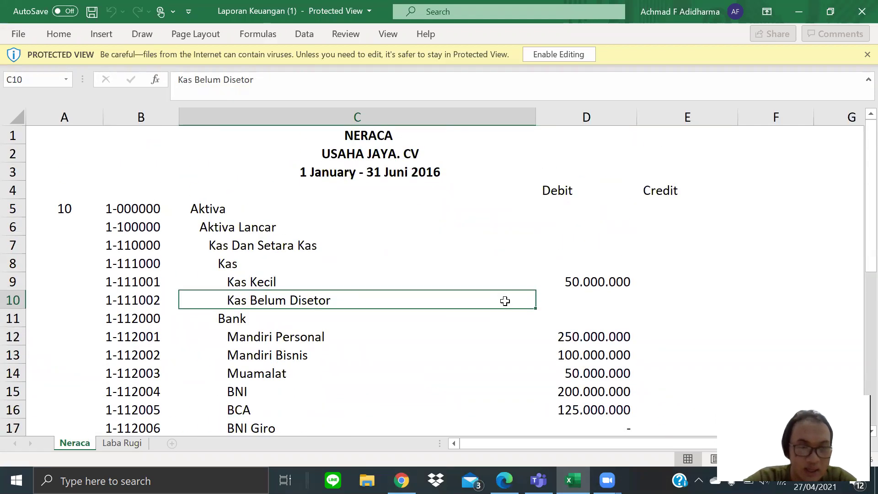
scroll(504, 301, "down", 4)
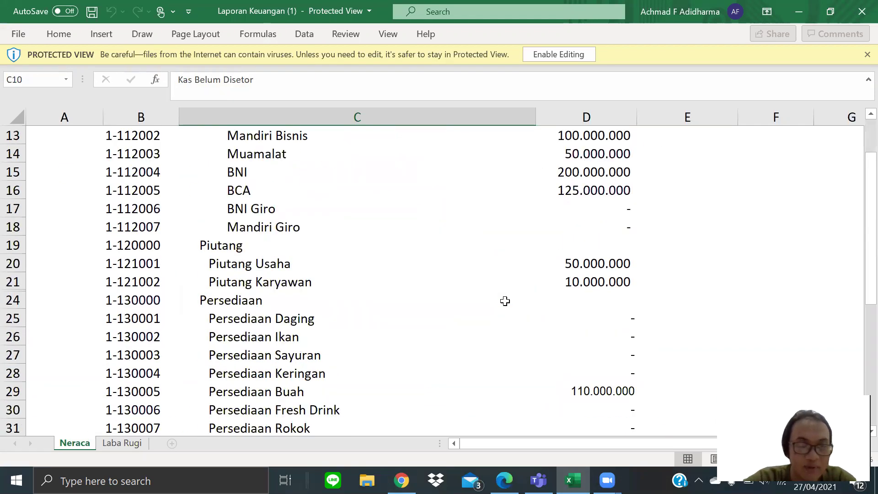
left_click(224, 257)
left_click(222, 247)
scroll(222, 247, "up", 4)
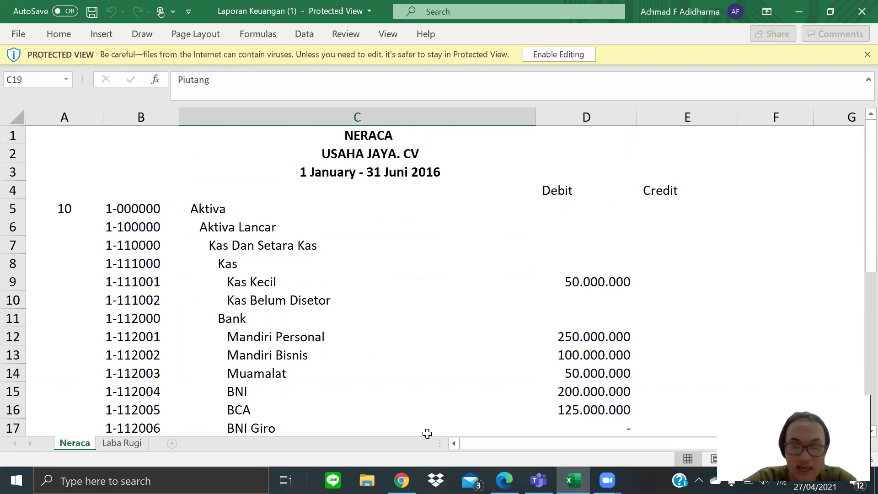
key("alt+Tab")
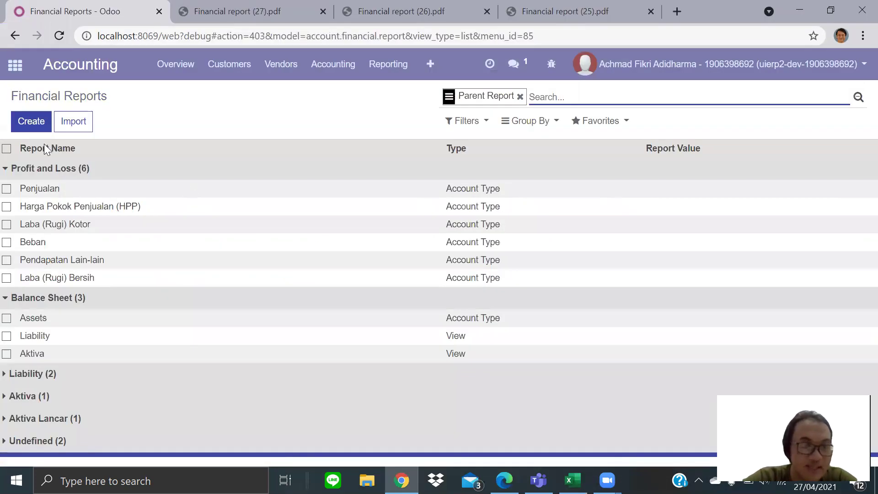
Start a new financial report named Piutang and select its sequence value for editing
left_click(41, 122)
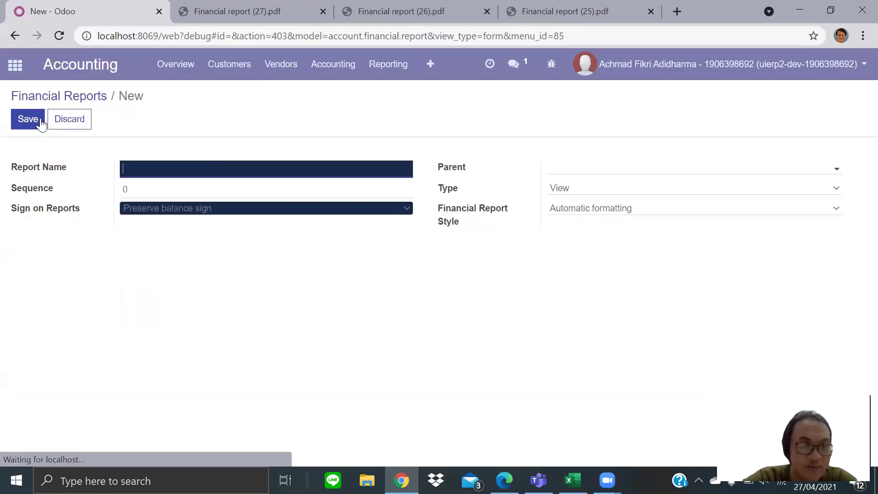
left_click(162, 169)
type("Piutang")
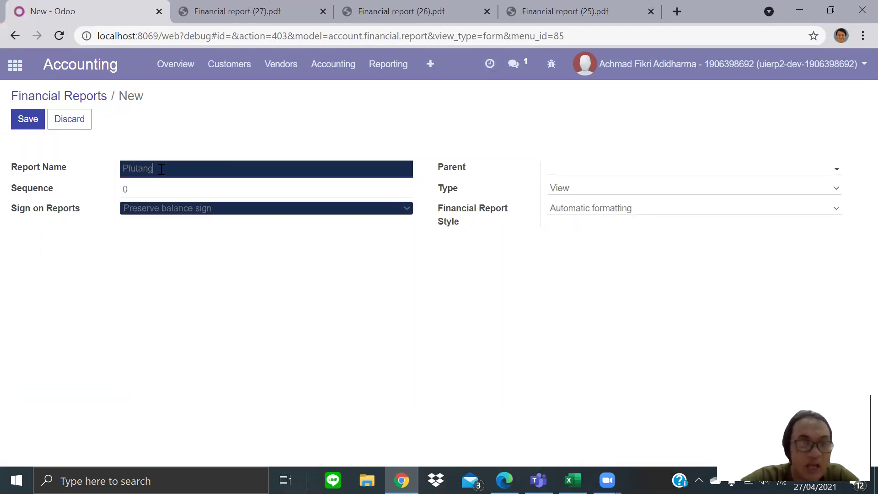
left_click(143, 187)
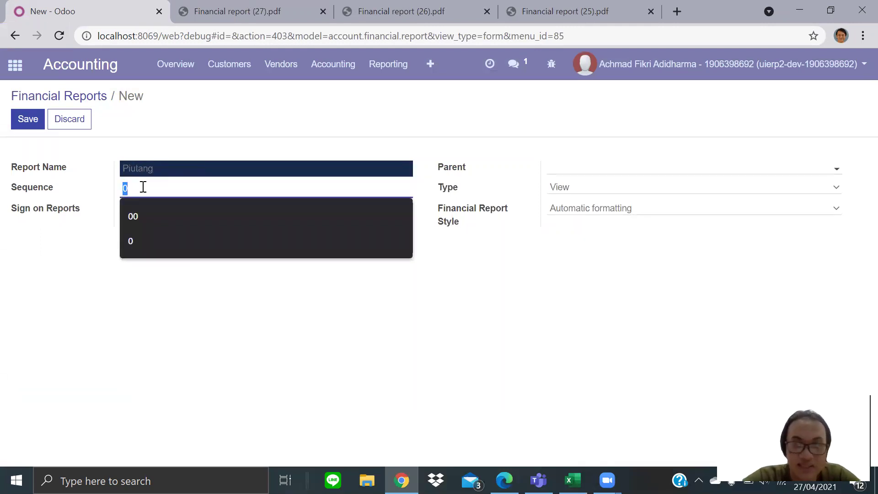
Check where Piutang sits in the account hierarchy of Excel's Neraca sheet, and set its sequence to 2 in Odoo
left_click(572, 481)
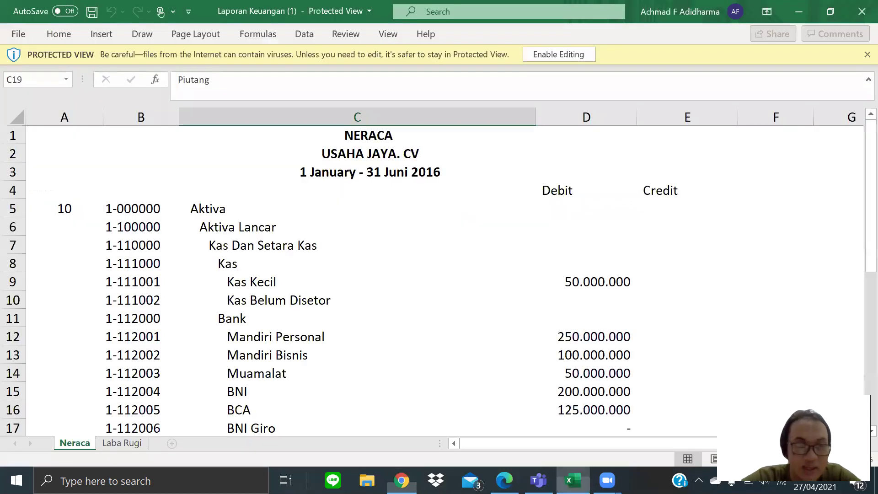
left_click(361, 302)
scroll(362, 302, "down", 4)
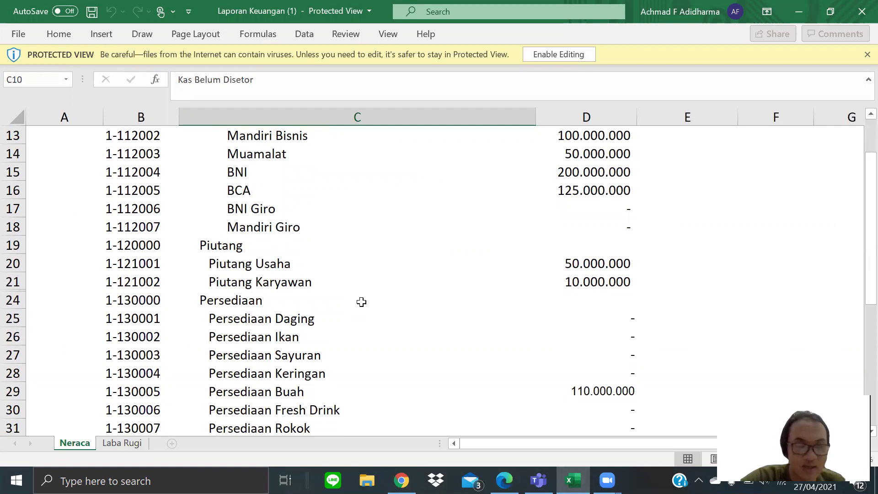
scroll(361, 302, "up", 4)
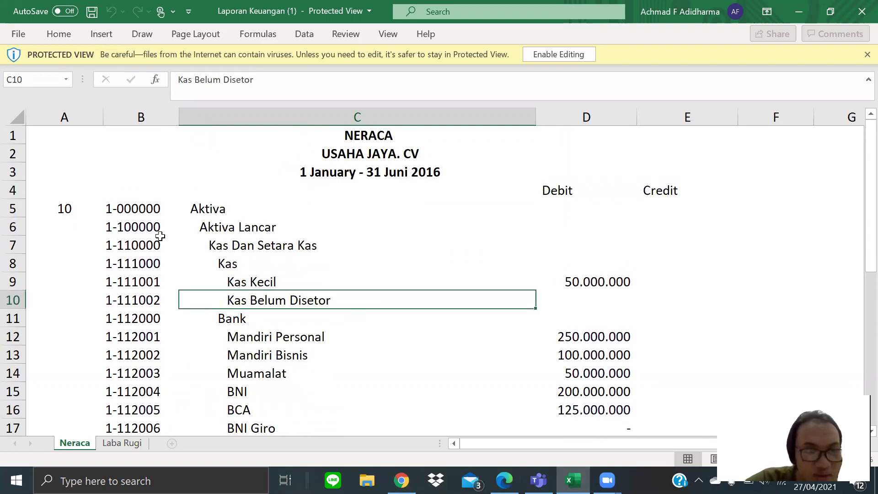
scroll(147, 233, "down", 4)
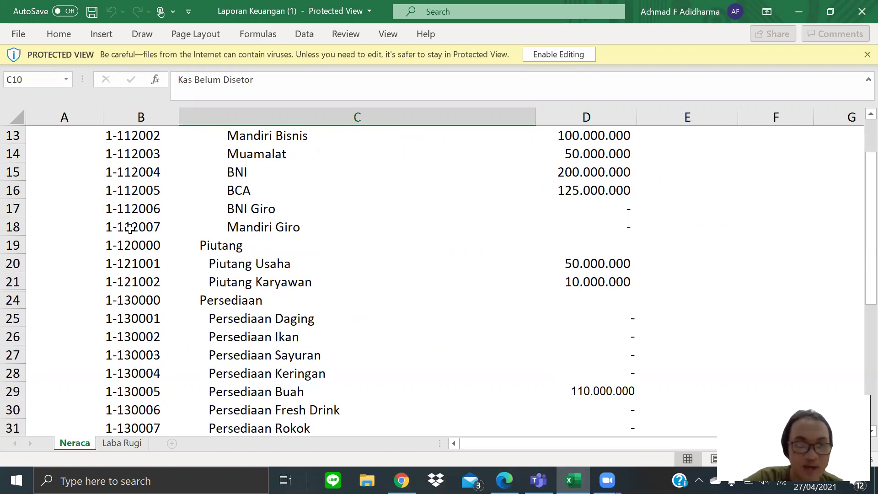
scroll(130, 228, "up", 4)
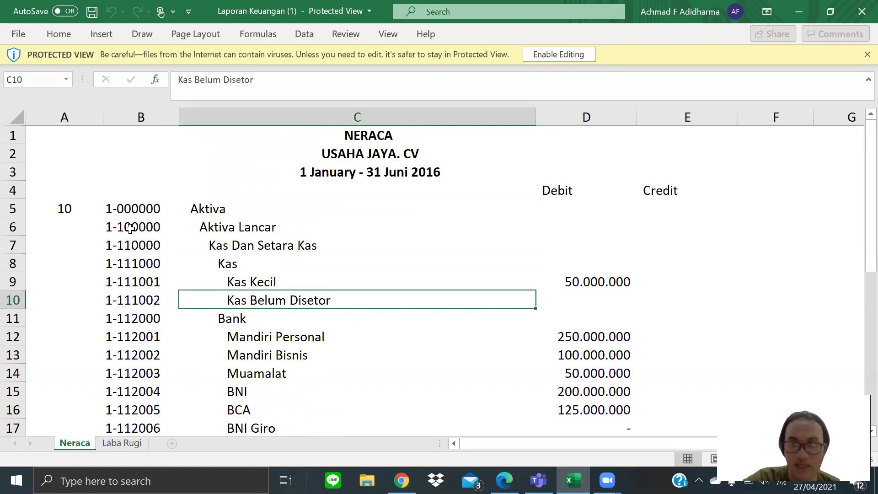
scroll(130, 229, "down", 4)
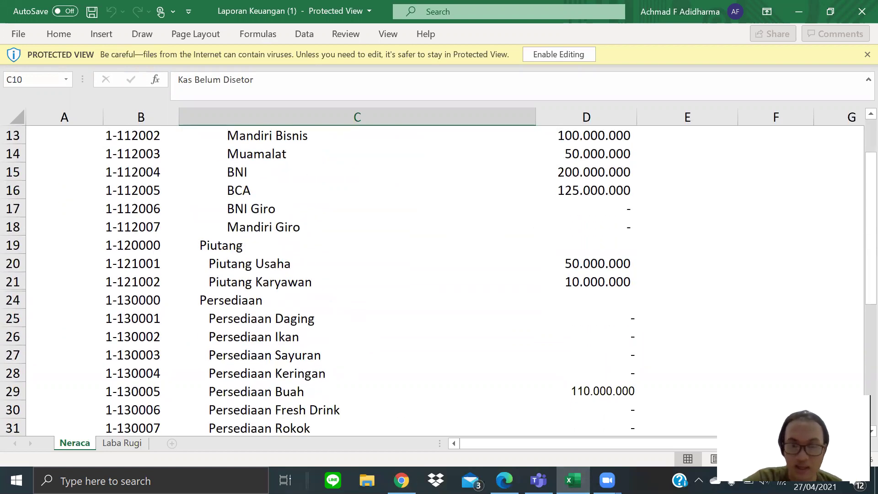
key("alt+Tab")
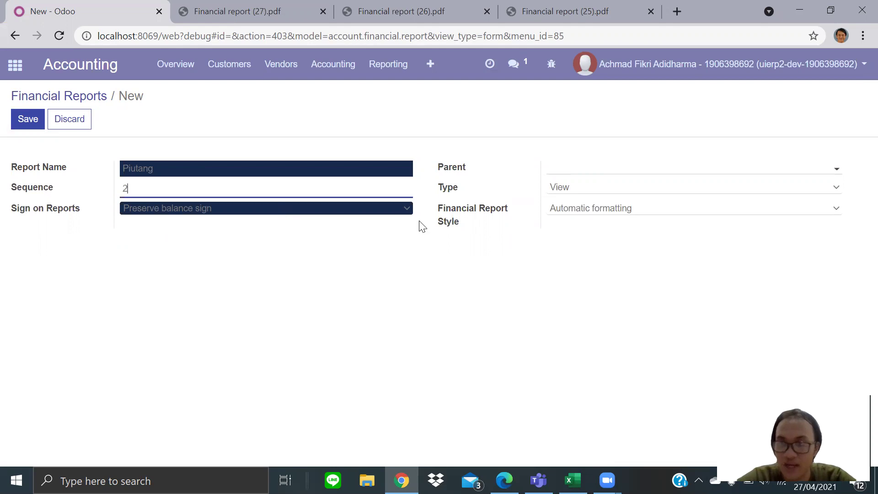
Set the Piutang report's parent to Aktiva and its type to Account Type
left_click(583, 173)
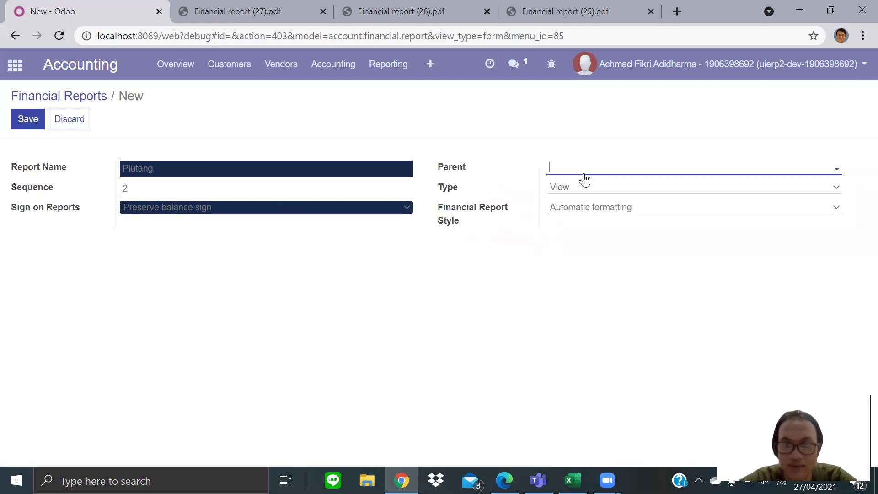
type("ak")
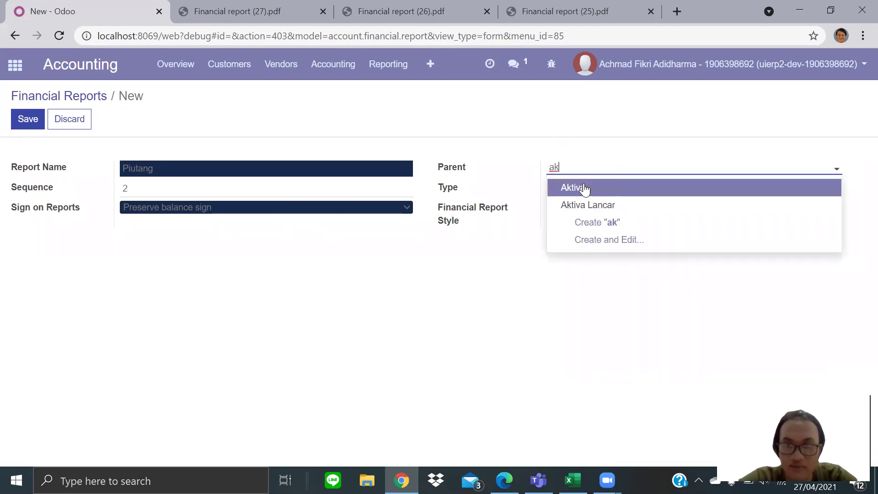
left_click(585, 188)
left_click(564, 192)
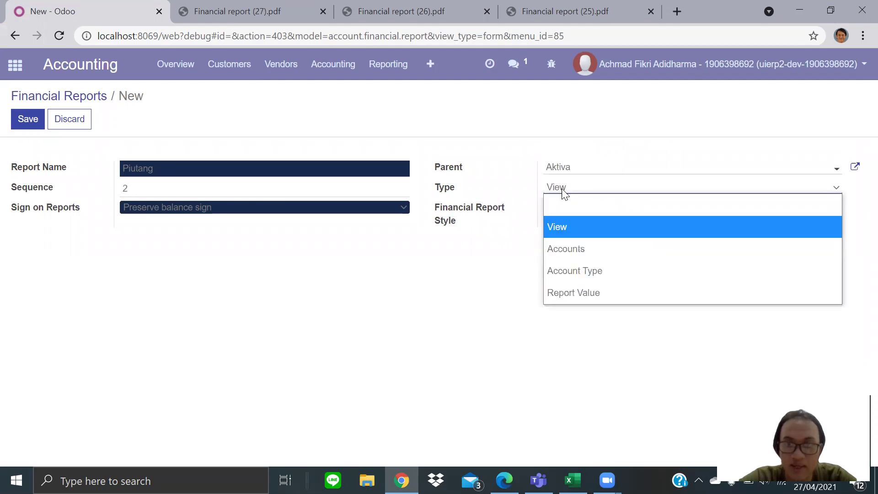
left_click(564, 266)
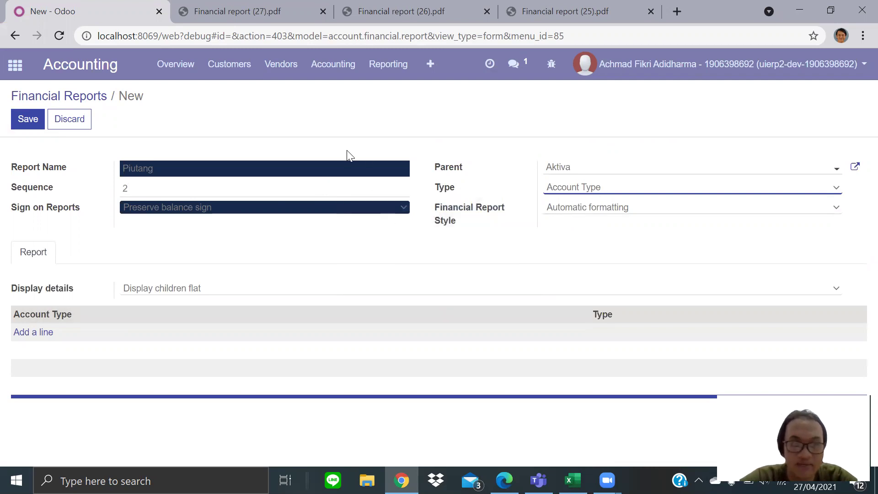
Add the Receivable account type to Piutang, and save the report before returning to the financial report list
left_click(34, 338)
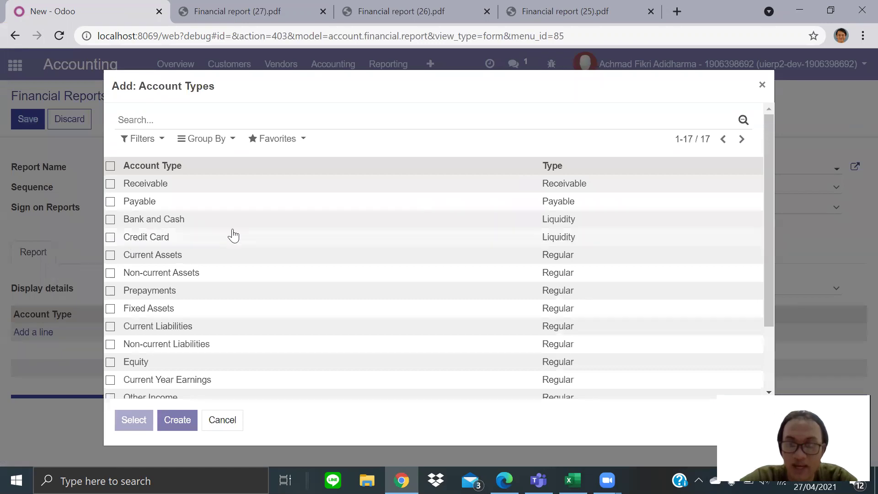
scroll(233, 235, "down", 2)
scroll(231, 233, "up", 2)
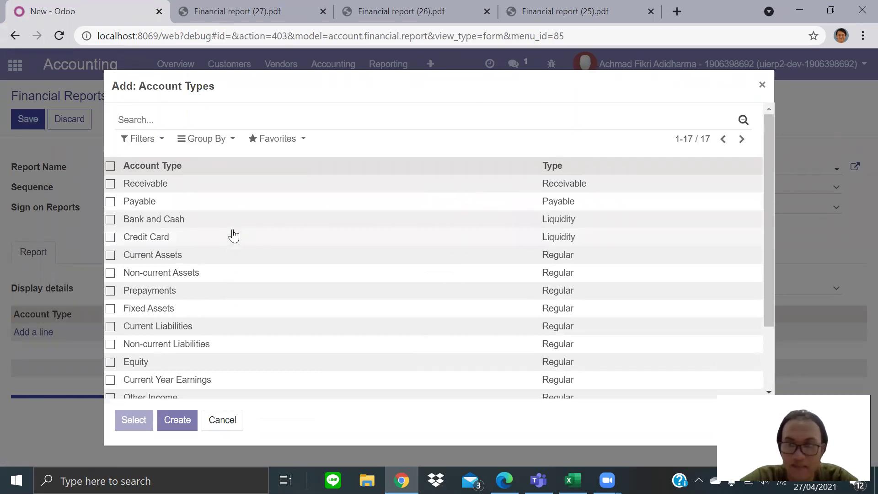
left_click(145, 182)
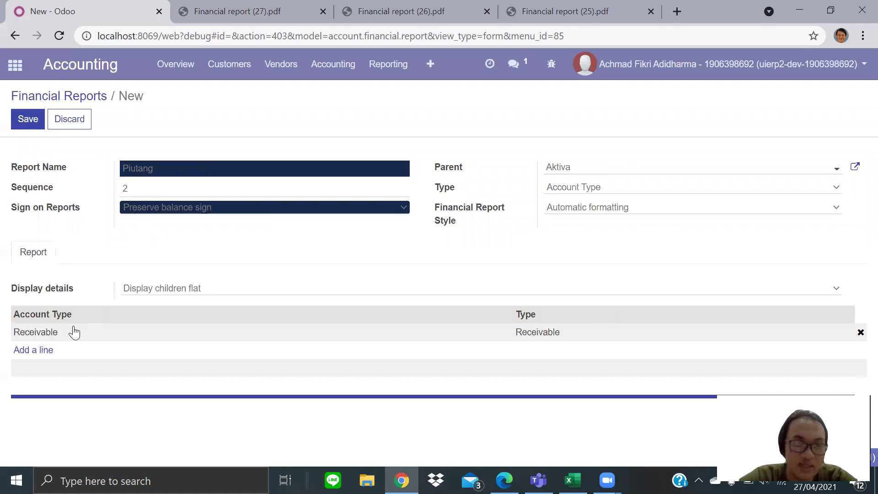
left_click(27, 119)
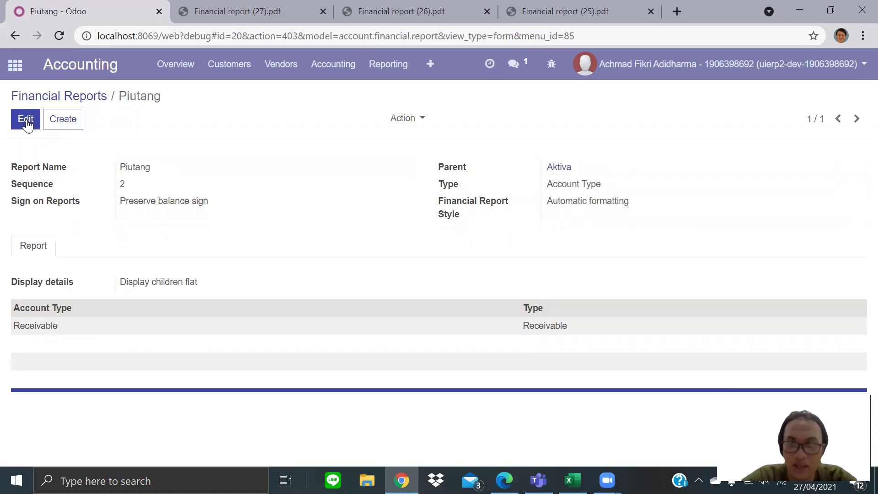
left_click(58, 103)
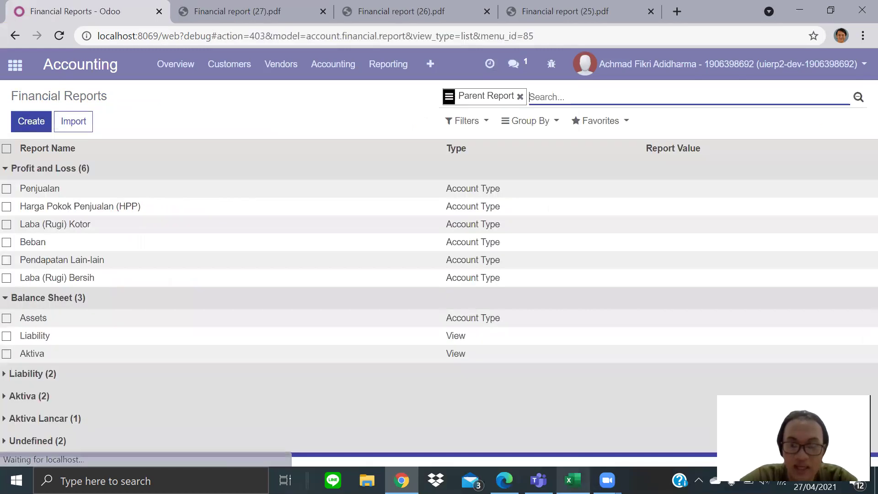
Check the group after Piutang in Excel's Neraca sheet, and start a new Odoo financial report named Persediaan
left_click(573, 481)
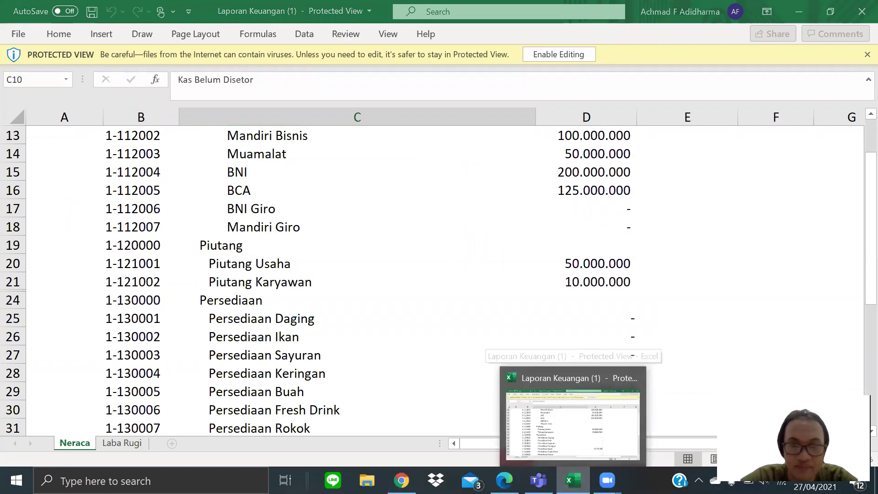
left_click(401, 480)
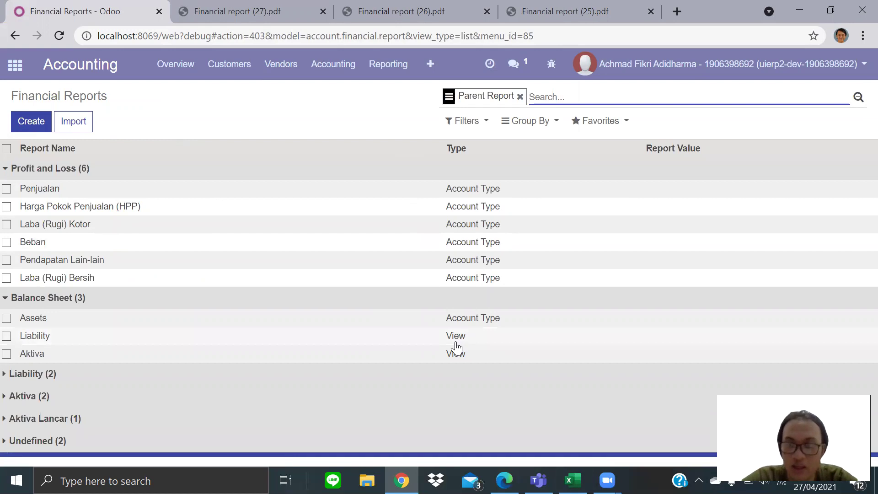
left_click(44, 128)
type("Persediaan")
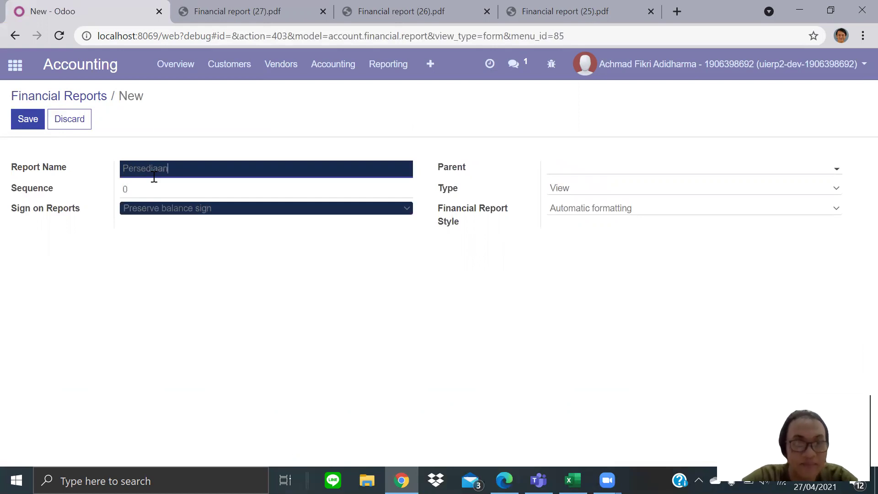
Check Persediaan's order in Excel's Neraca sheet, and set the new report's sequence to 3 in Odoo
left_click(149, 188)
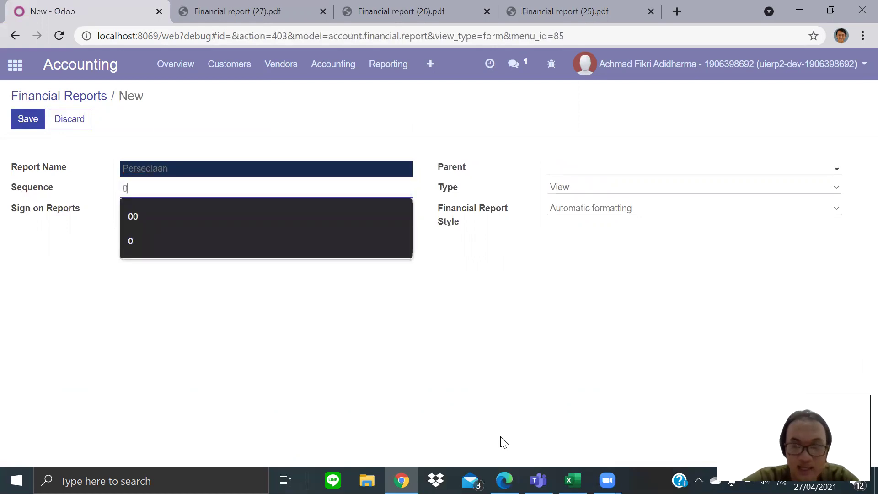
key("alt+Tab")
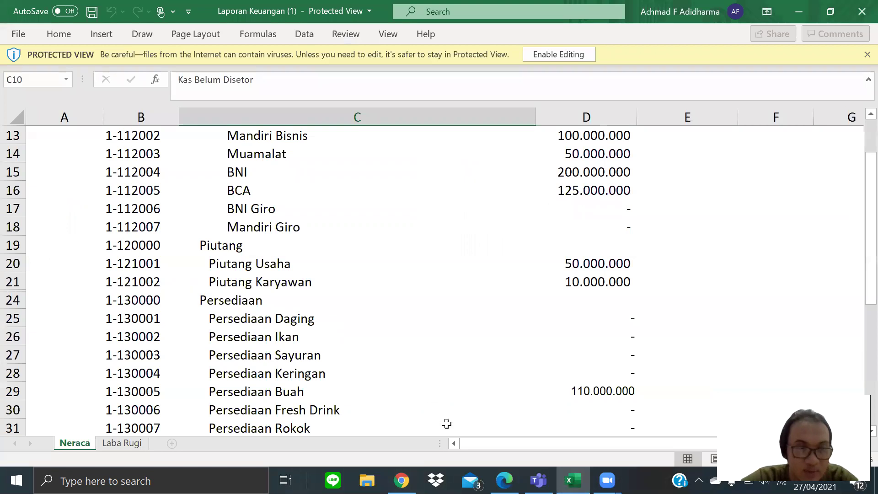
key("alt+Tab")
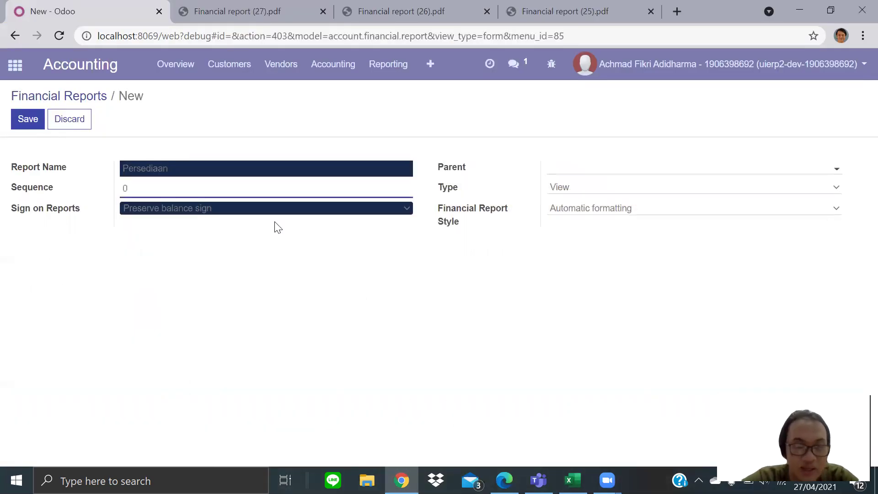
type("30")
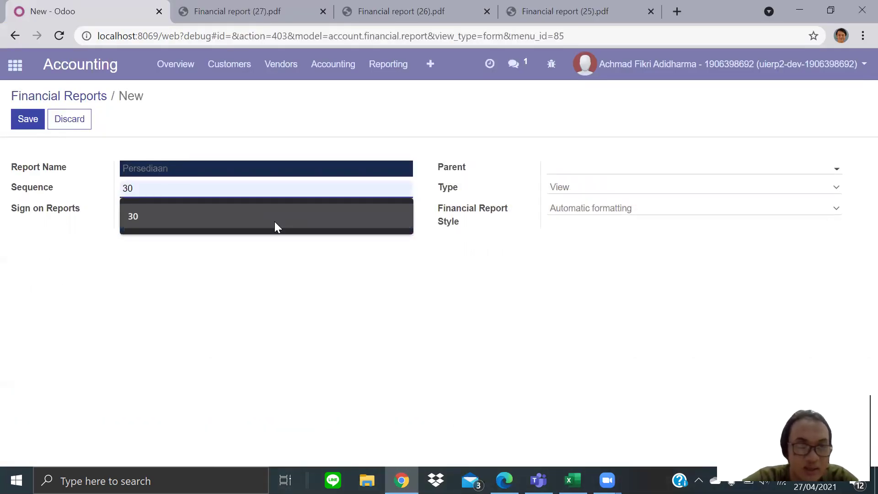
key("BackSpace")
type("3")
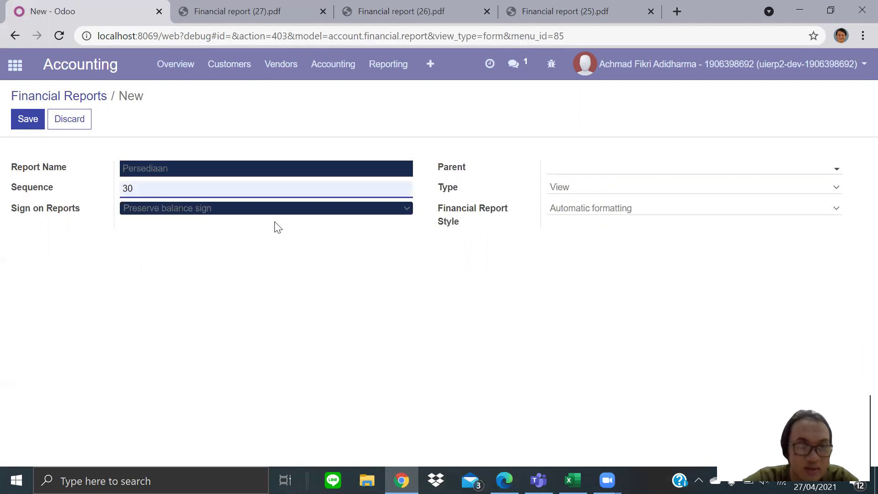
key("Tab")
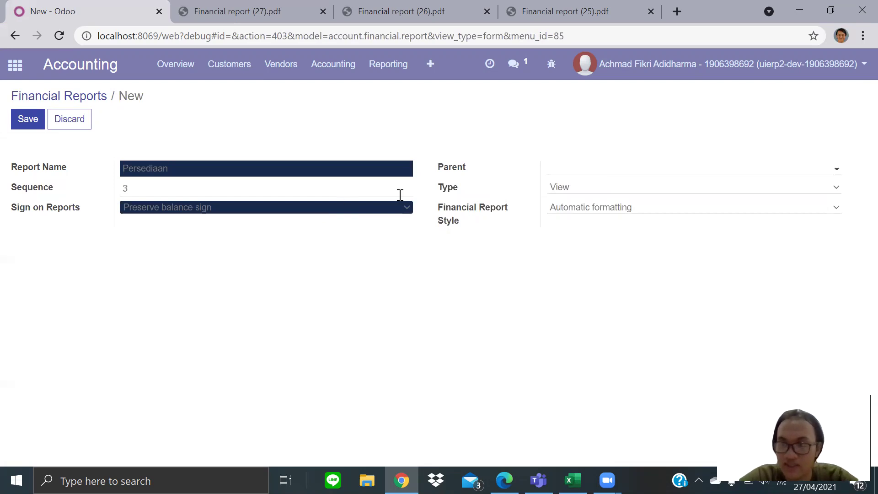
Set the Persediaan report's parent to Aktiva and its type to Account Type
left_click(556, 170)
type("Akt")
key("Return")
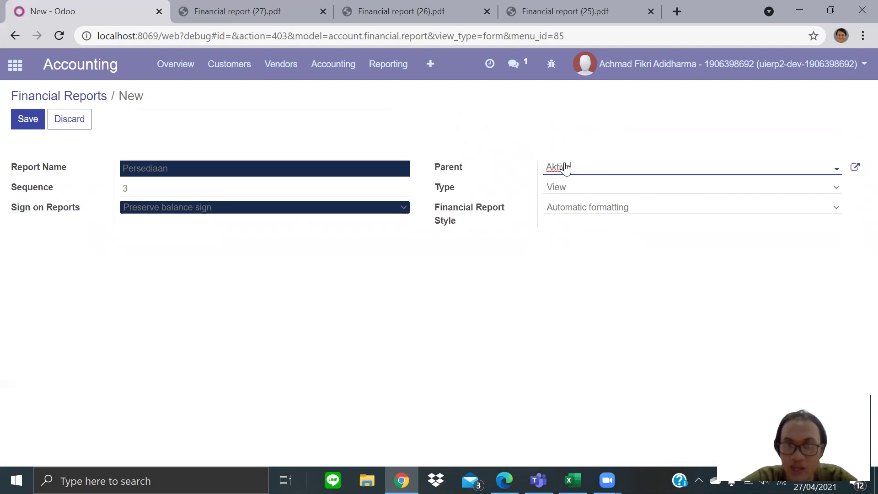
left_click(564, 190)
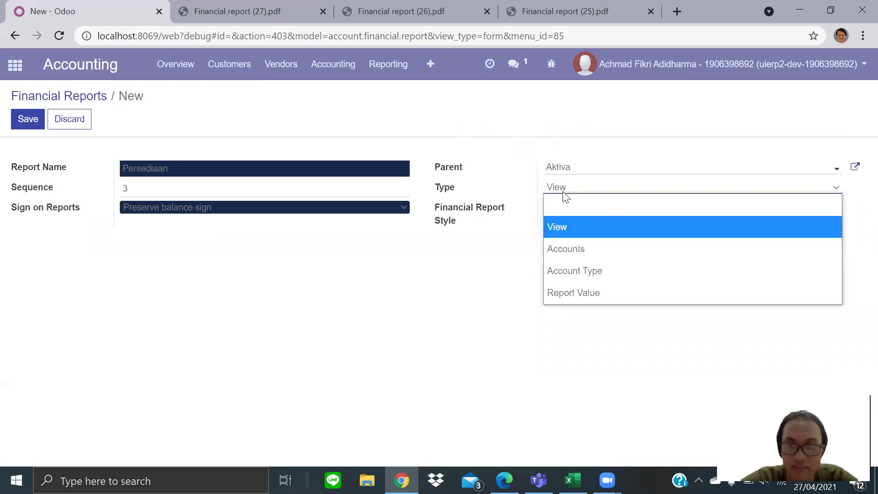
left_click(571, 269)
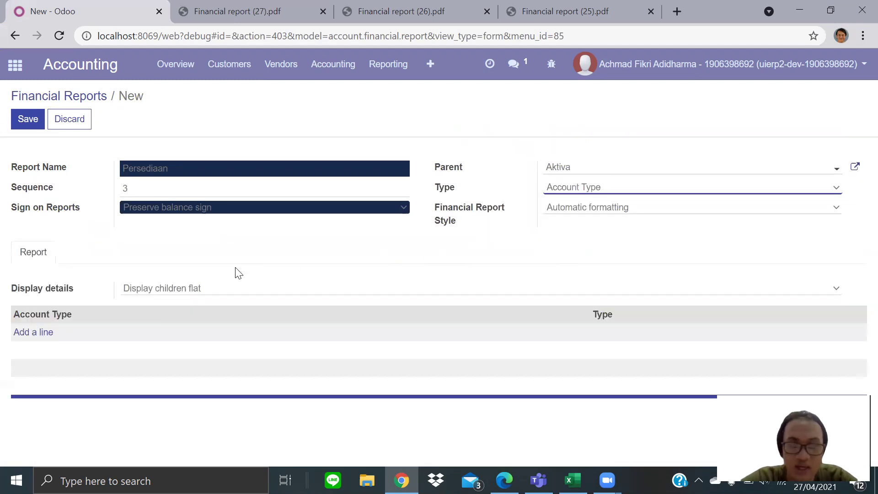
Add the Current Assets account type to the Persediaan report
left_click(25, 331)
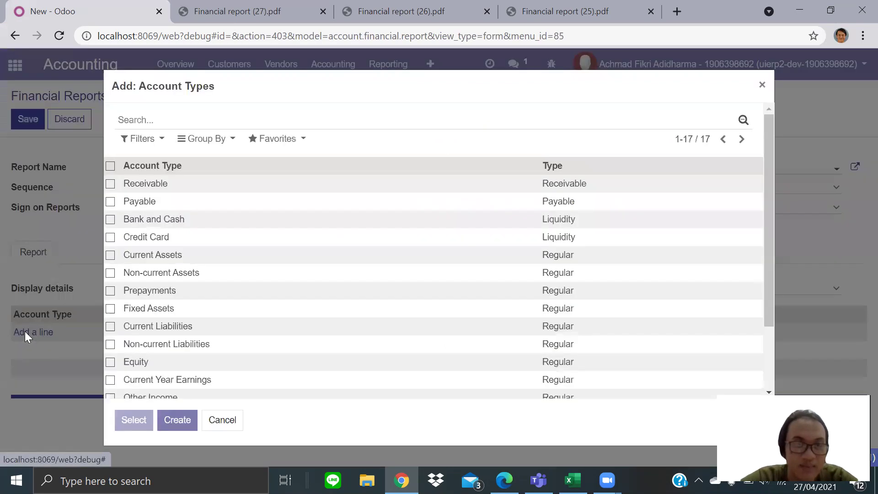
scroll(185, 254, "down", 3)
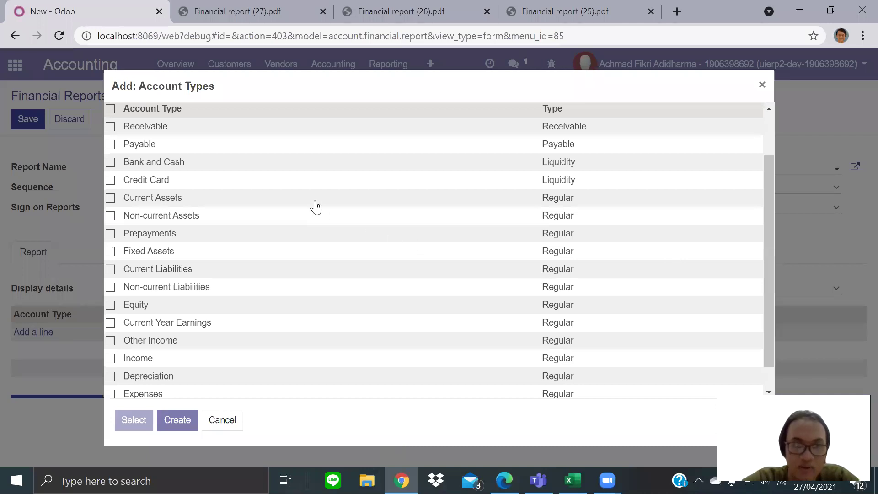
scroll(255, 191, "down", 1)
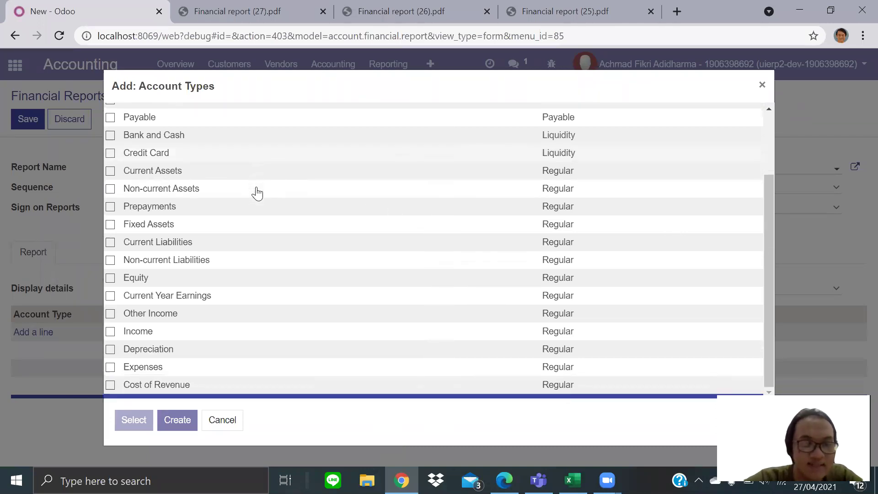
left_click(177, 172)
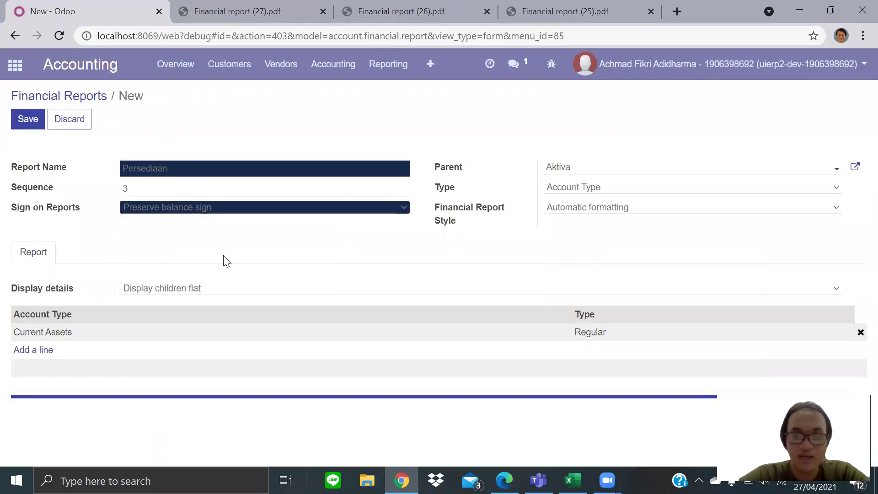
Set Persediaan's display details to Display children with hierarchy, and save the report
left_click(218, 292)
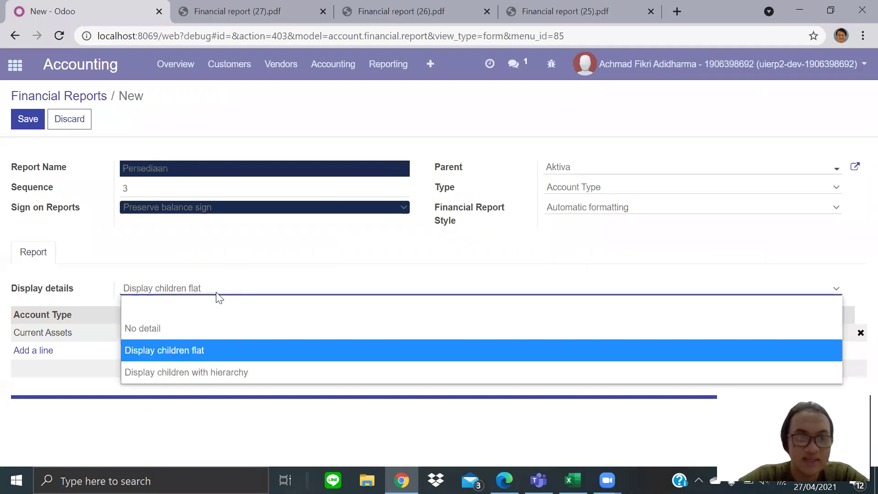
left_click(204, 372)
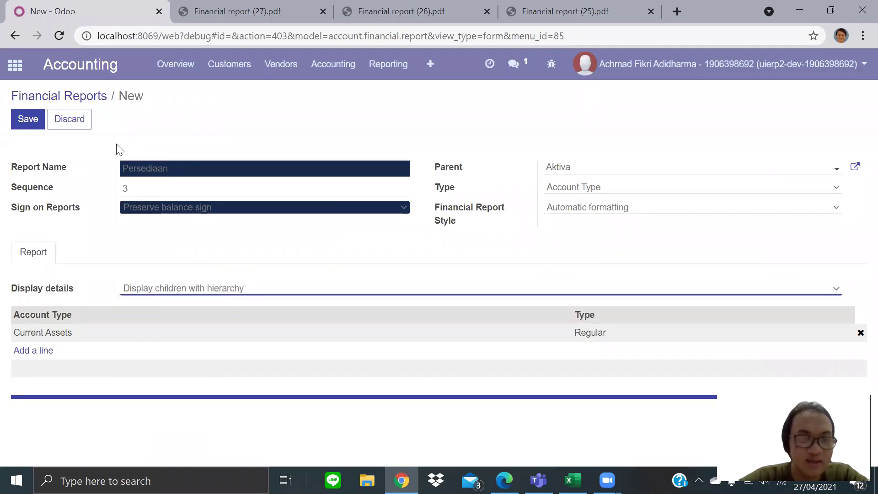
left_click(31, 120)
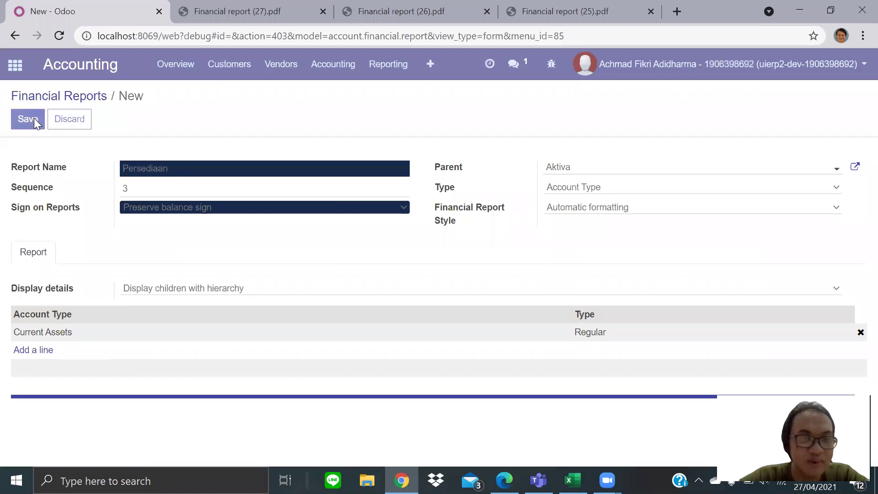
Return to the Financial Reports list, and check Excel's Neraca sheet for the group that follows Persediaan
left_click(63, 97)
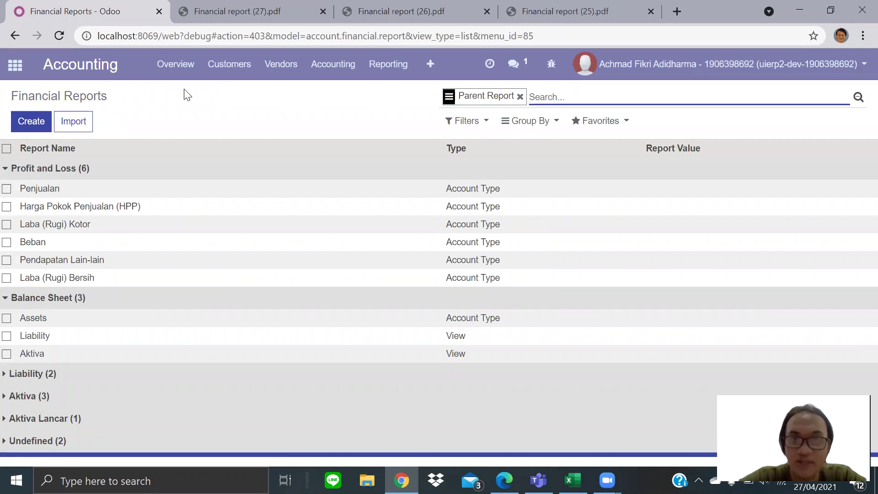
left_click(532, 406)
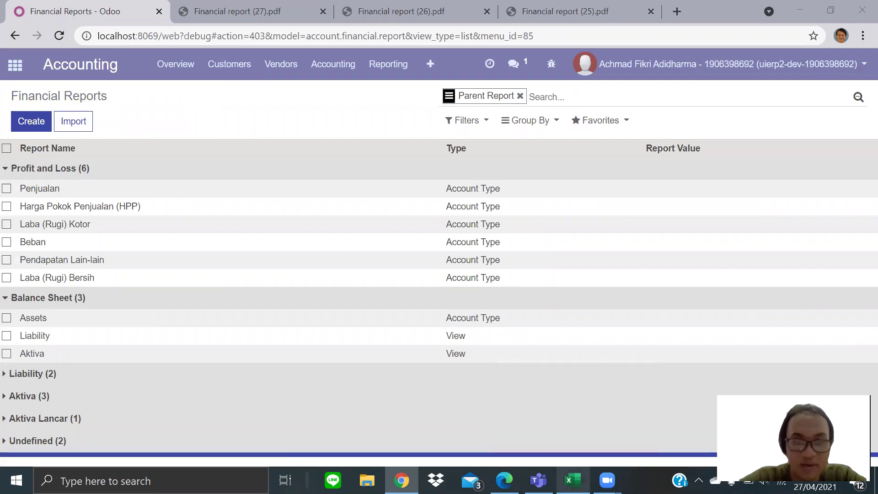
left_click(521, 360)
scroll(521, 363, "down", 7)
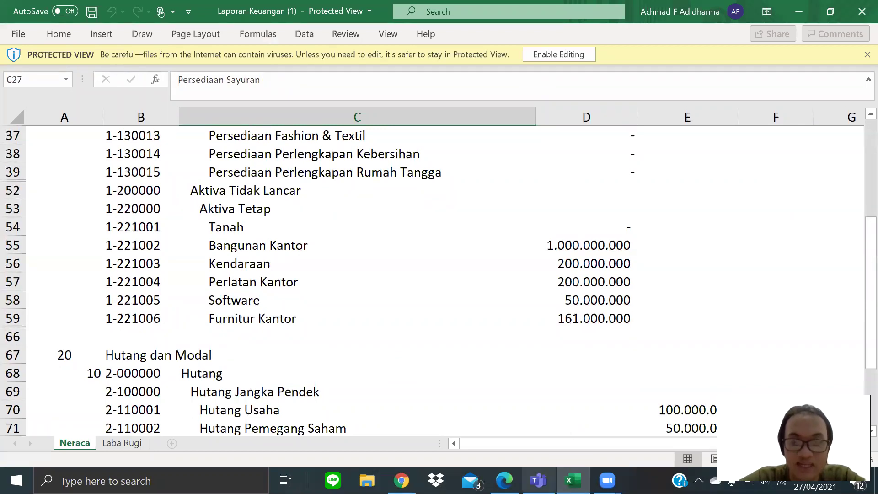
left_click(573, 480)
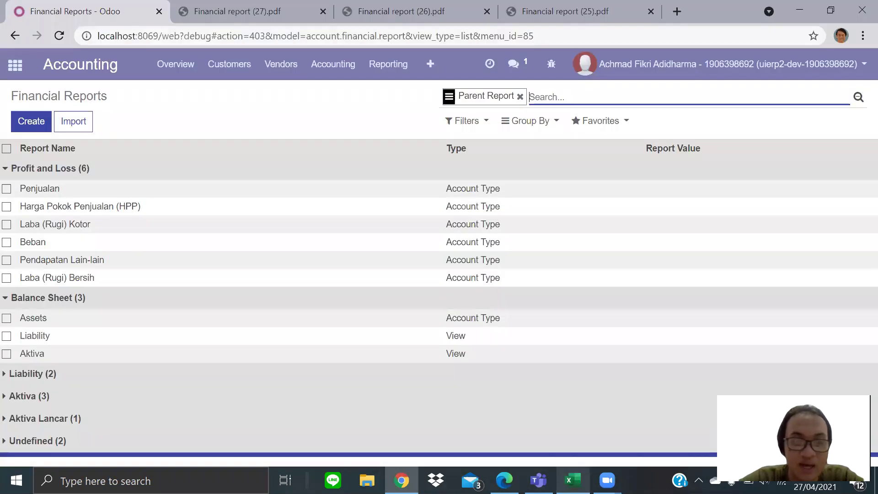
left_click(572, 480)
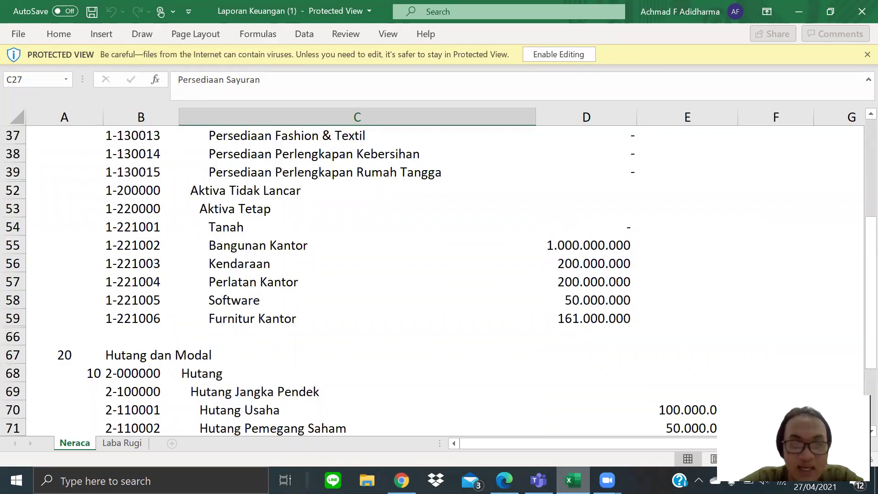
key("alt+Tab")
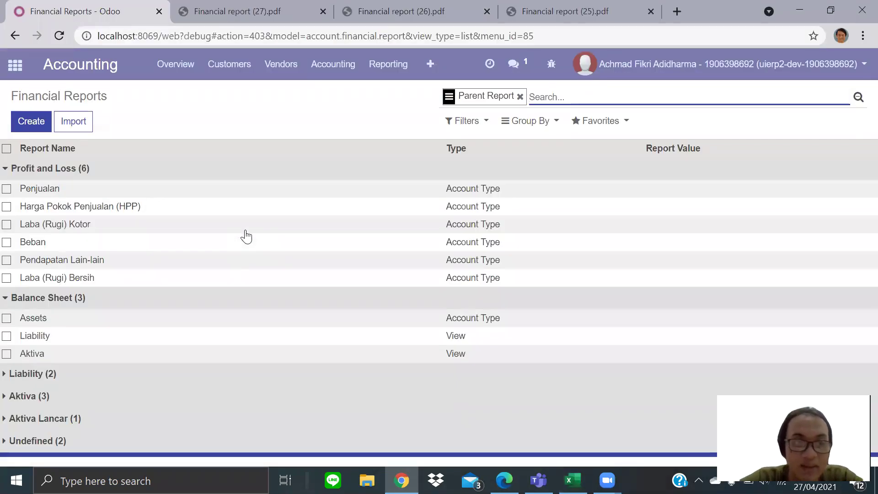
Create a new financial report in Odoo named Aktiva Tidak Lancar
left_click(30, 121)
left_click(142, 165)
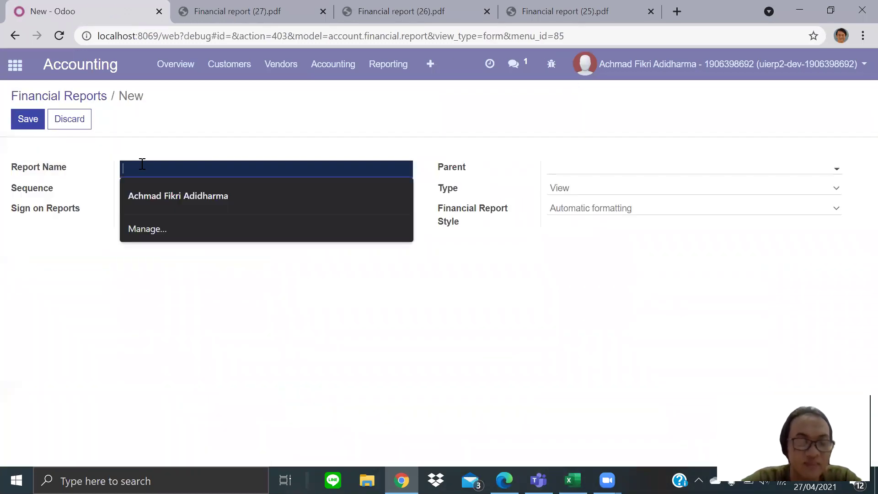
type("Ak")
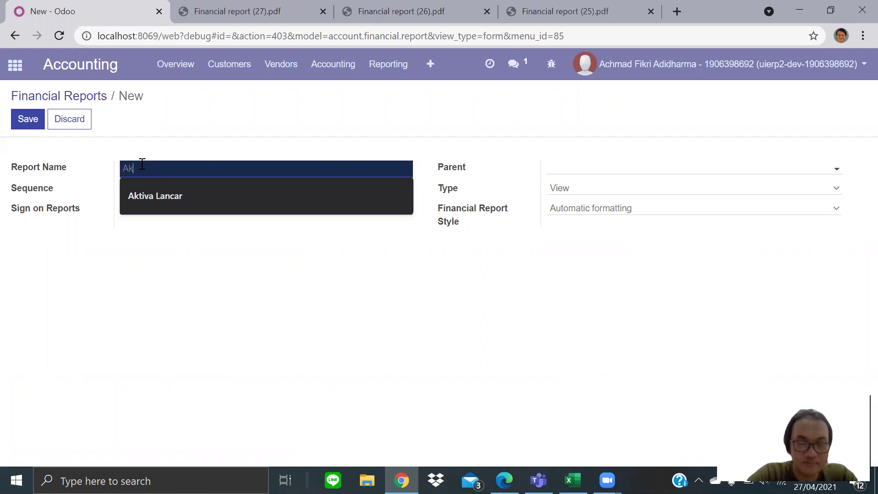
type("tiva Tidak")
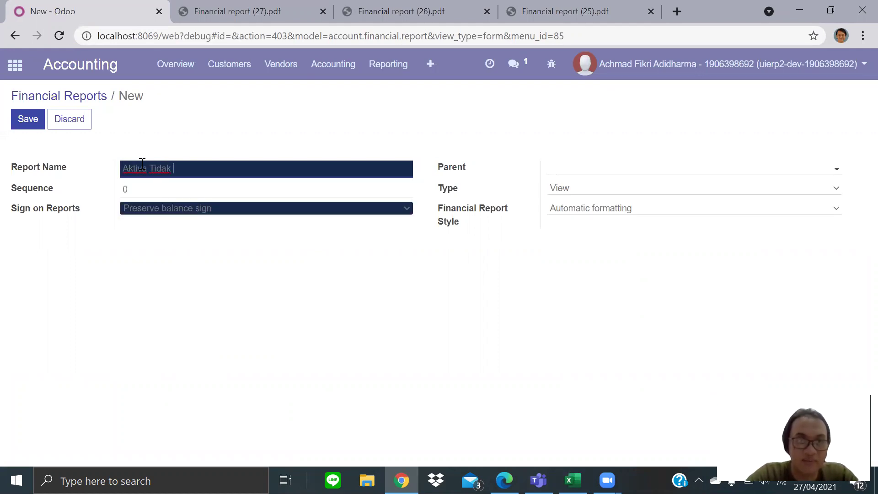
type(" Lancar")
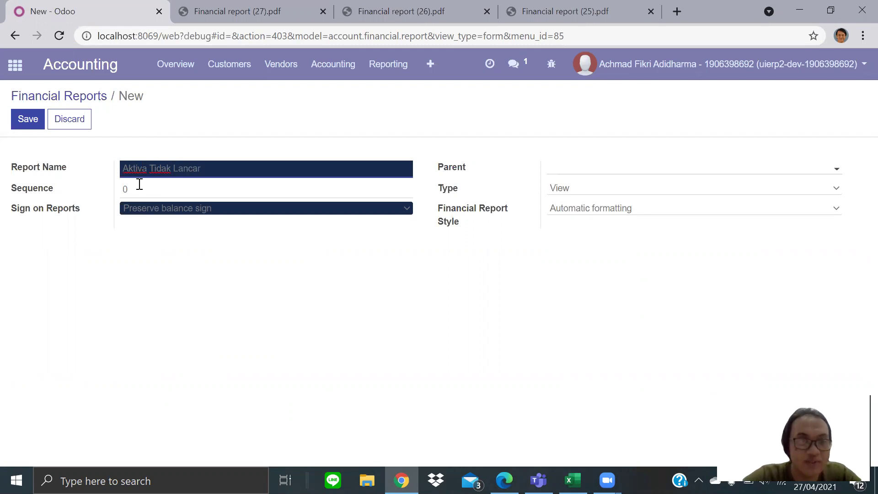
Check the position of Aktiva Tidak Lancar in Excel's Neraca sheet for the new report's sequence, and return to Odoo
left_click(139, 185)
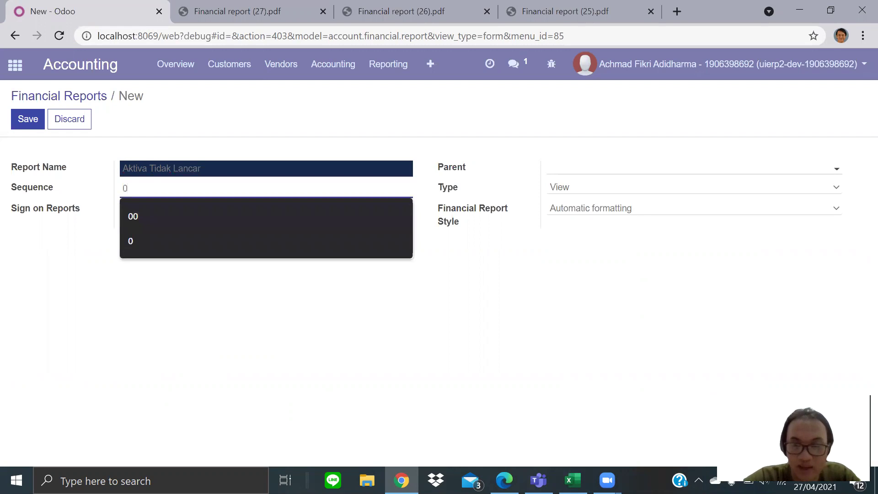
left_click(572, 481)
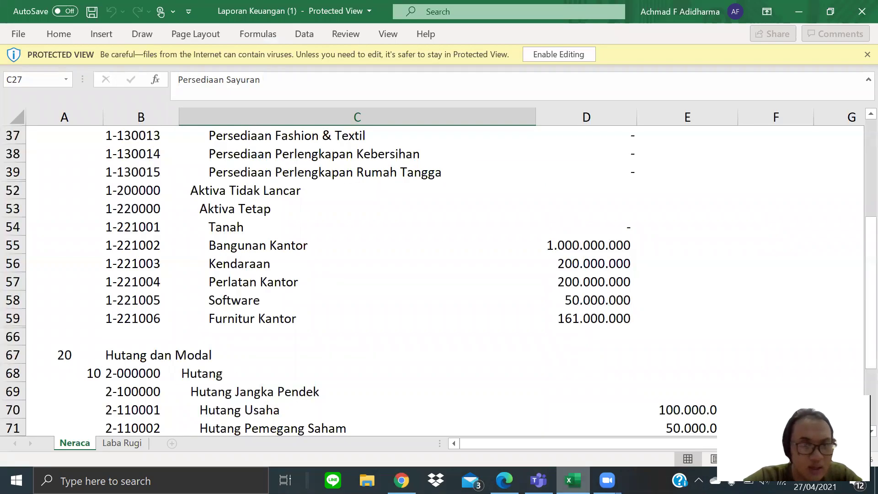
key("alt+Tab")
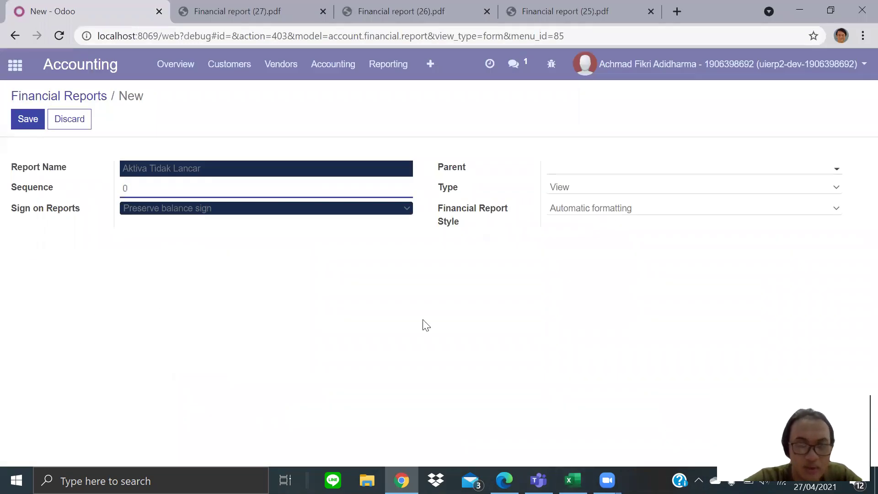
Set the Aktiva Tidak Lancar report's sequence to 9, its parent to Aktiva and its type to View
type("20")
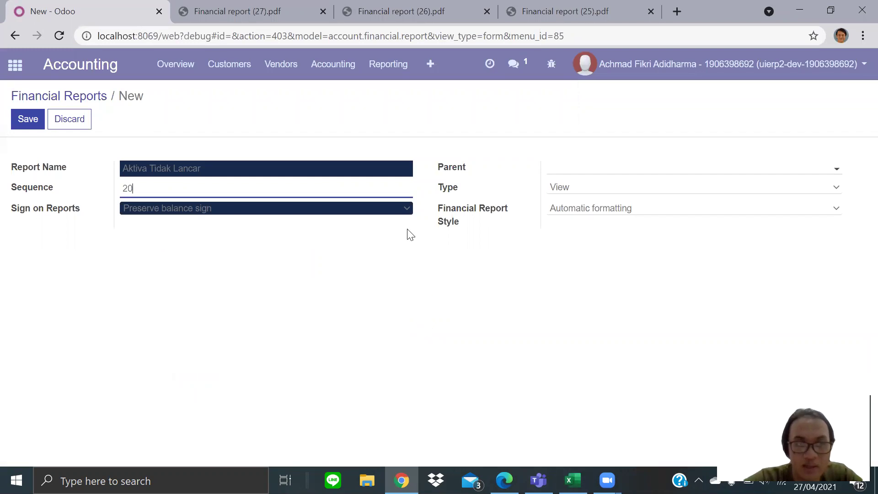
type("9")
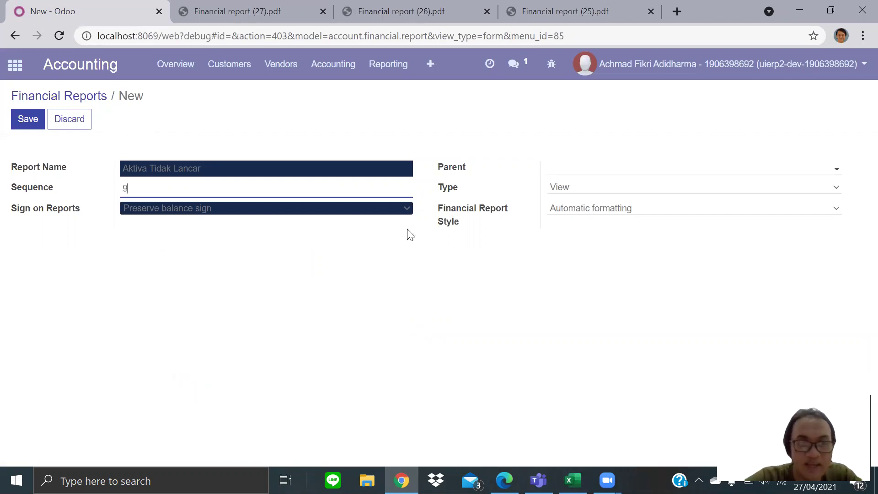
left_click(573, 170)
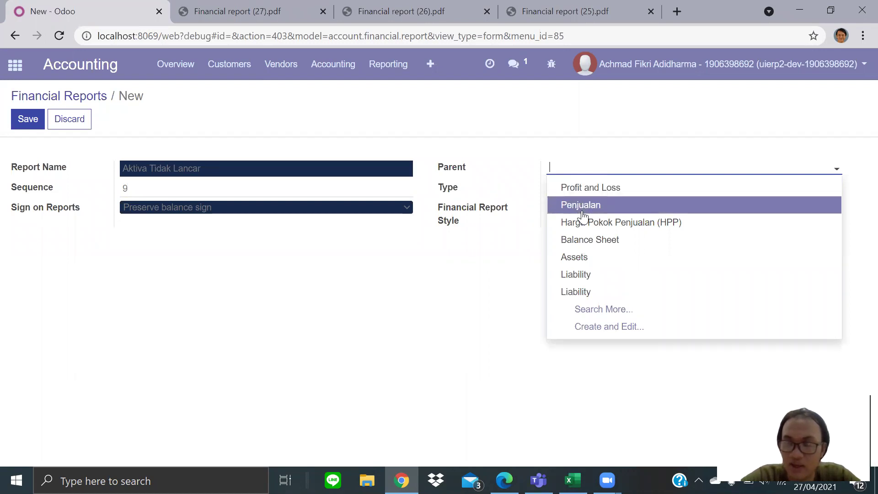
type("Akti")
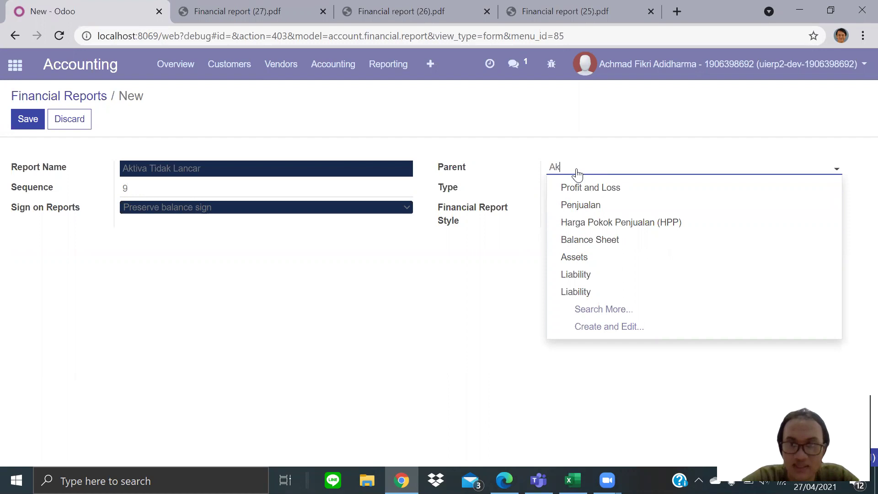
left_click(578, 189)
left_click(564, 192)
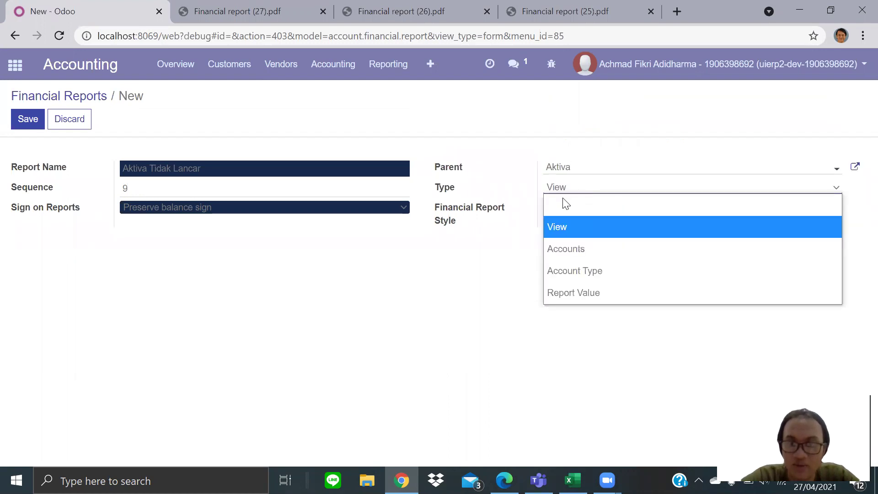
left_click(566, 224)
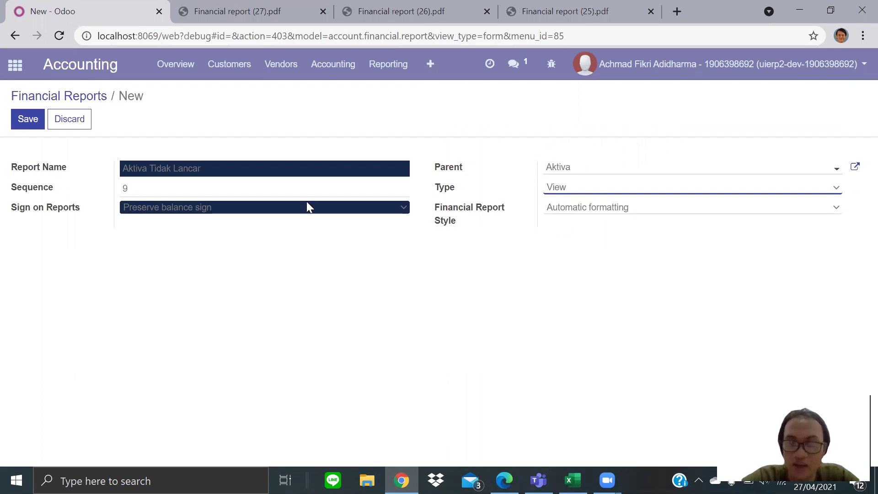
Change the sequence of the Aktiva Tidak Lancar report to 4 and save the report
left_click(234, 190)
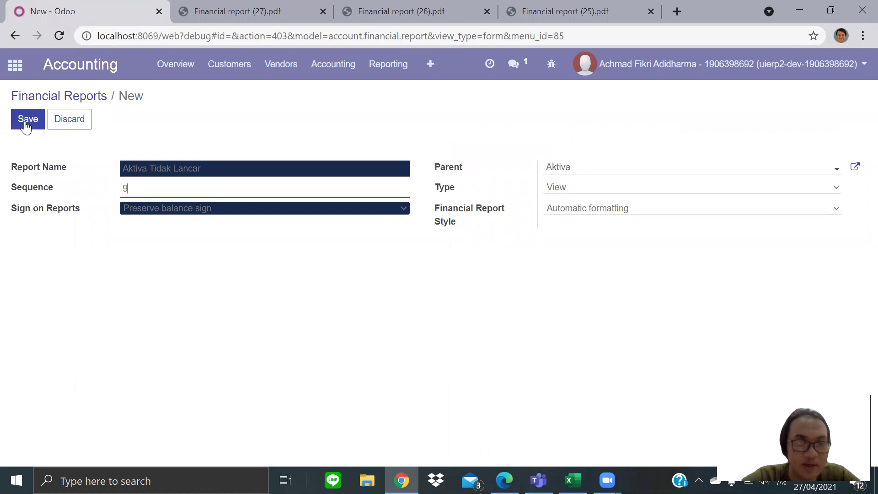
key("BackSpace")
type("4")
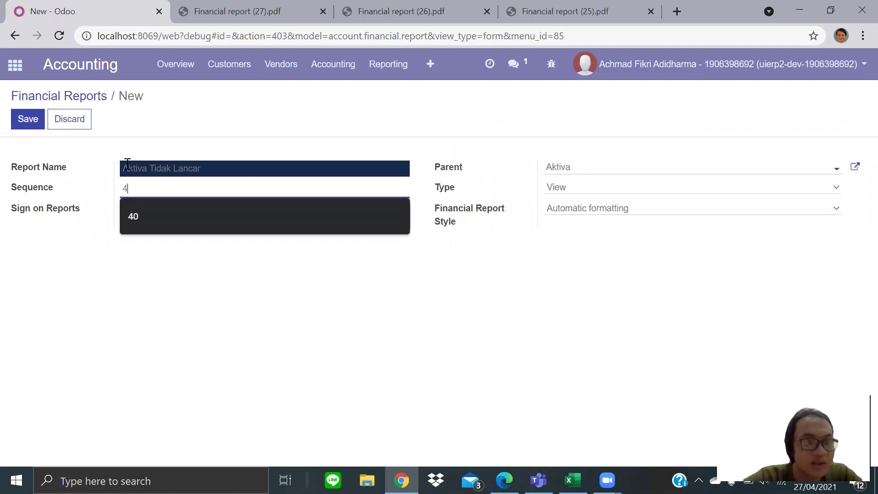
left_click(38, 118)
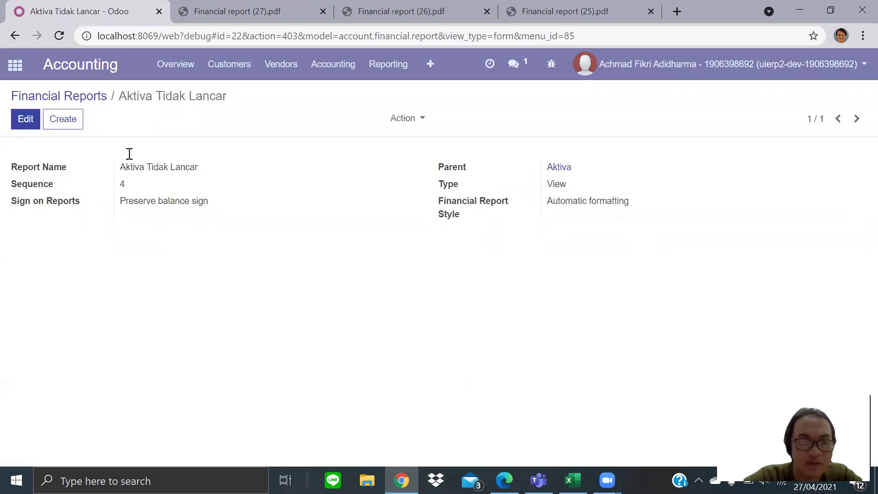
Return to the Financial Reports list and expand the Aktiva group to check its child reports
left_click(89, 96)
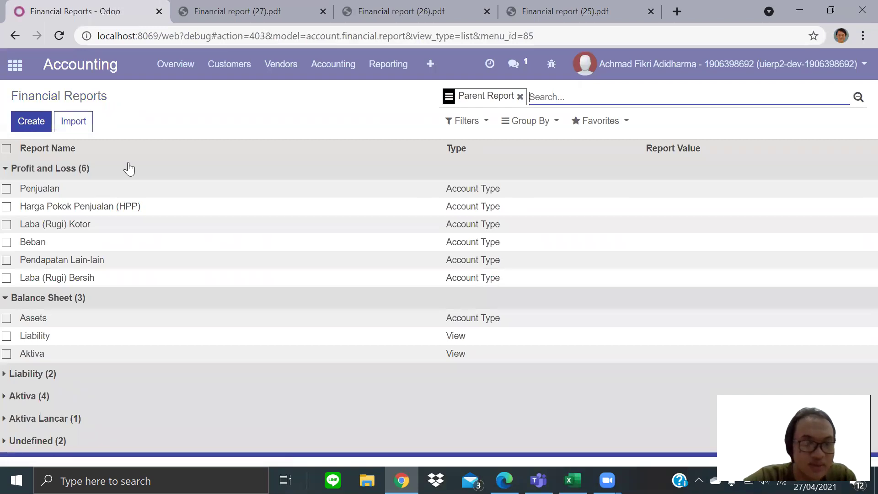
left_click(9, 397)
scroll(9, 398, "down", 2)
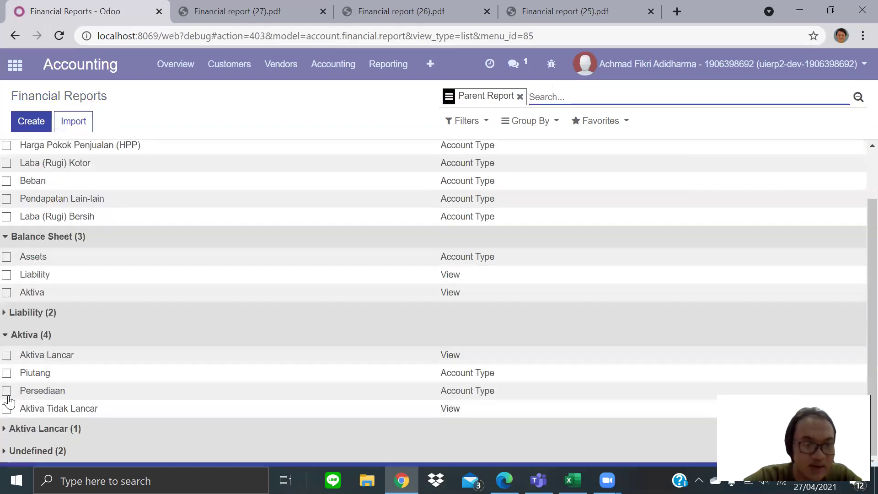
scroll(9, 399, "up", 2)
Start a new financial report named Aktiva Tetap, following the account structure in the Excel balance sheet, with sequence 0
left_click(32, 119)
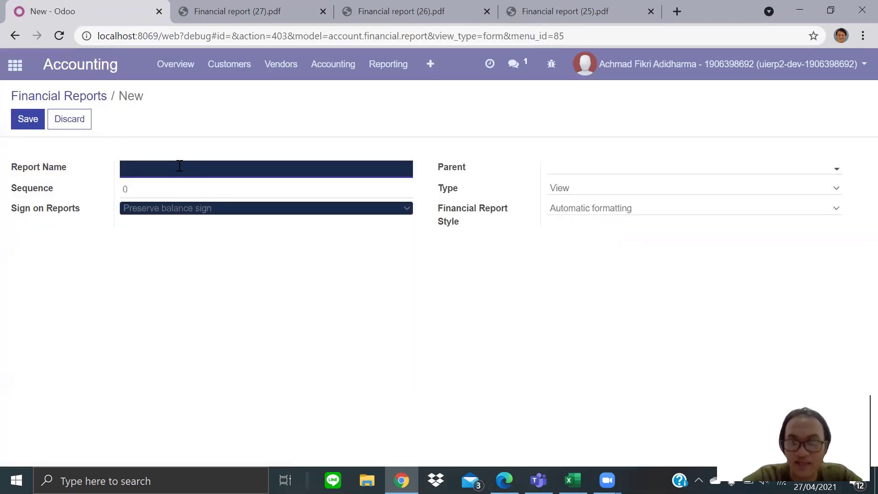
left_click(572, 481)
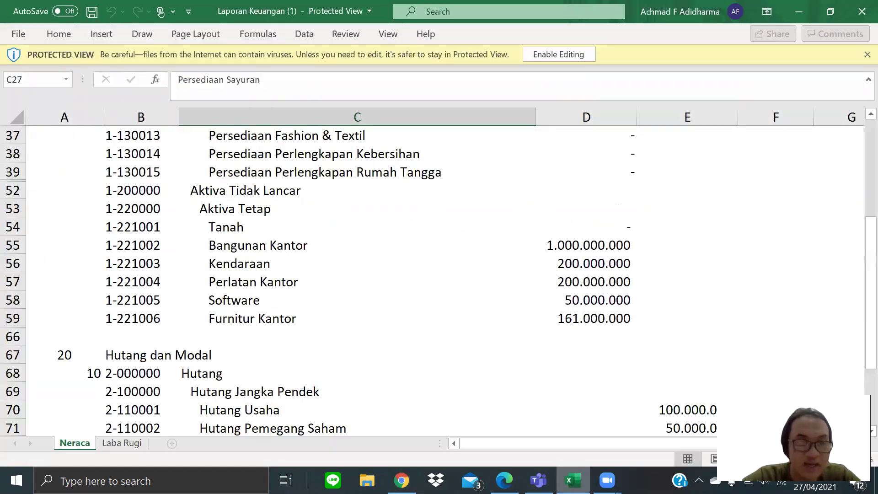
key("alt+Tab")
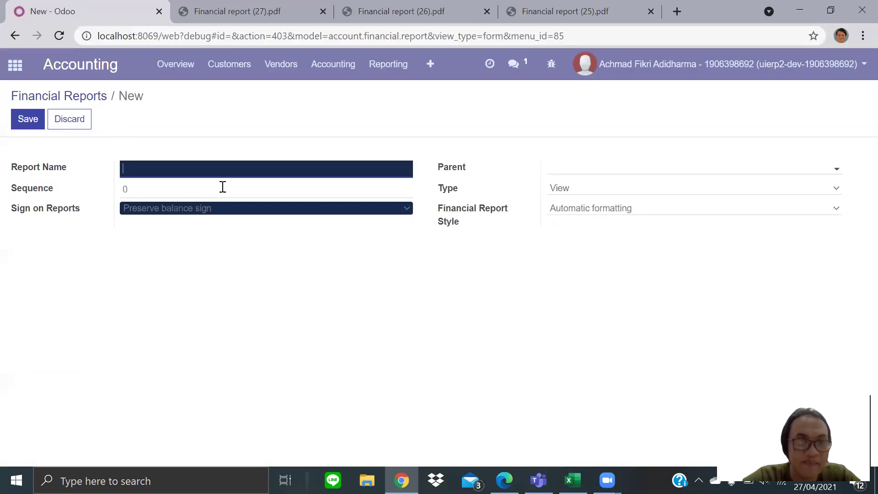
type("Aktiva Tetap")
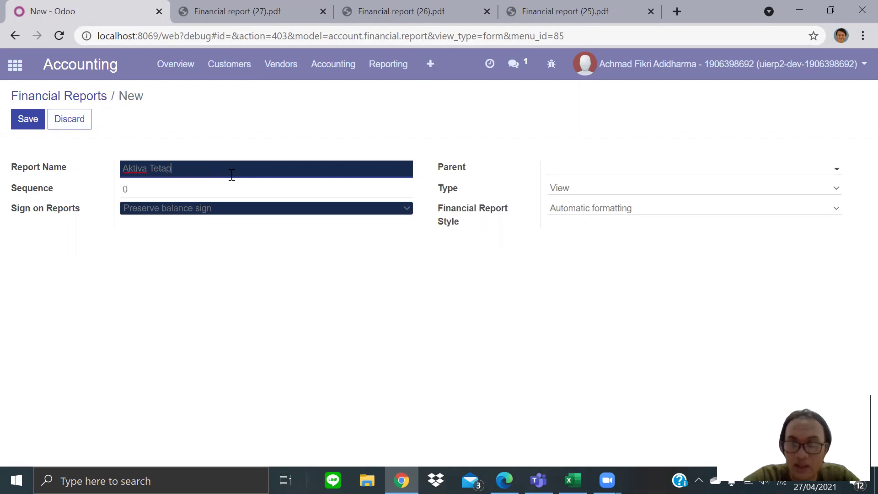
left_click(200, 187)
key("BackSpace")
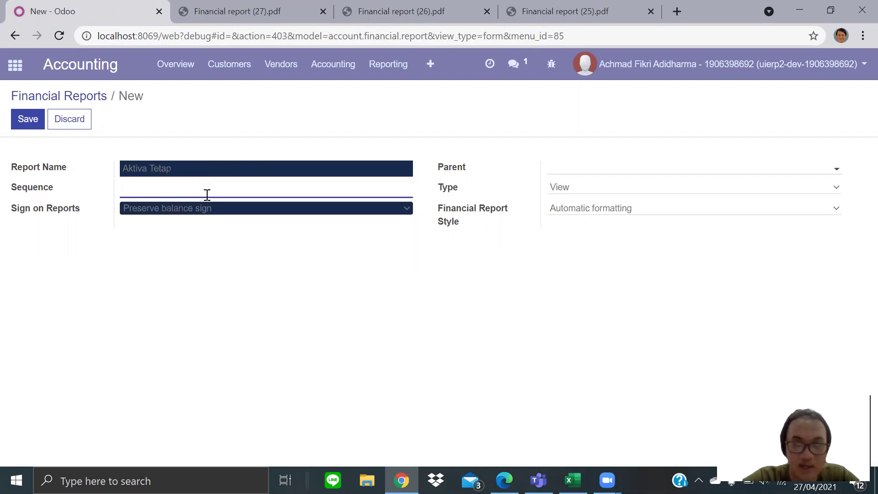
type("0")
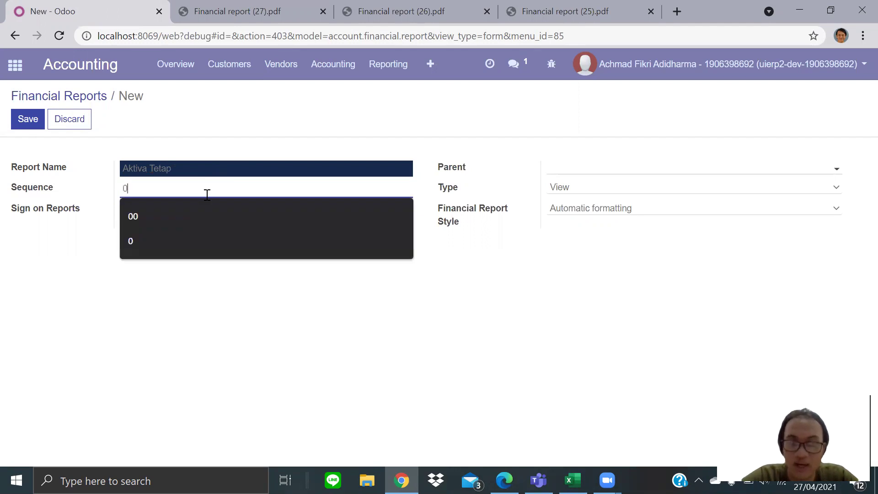
Set the Aktiva Tetap report's parent to Aktiva Tidak Lancar and its type to Account Type
left_click(556, 169)
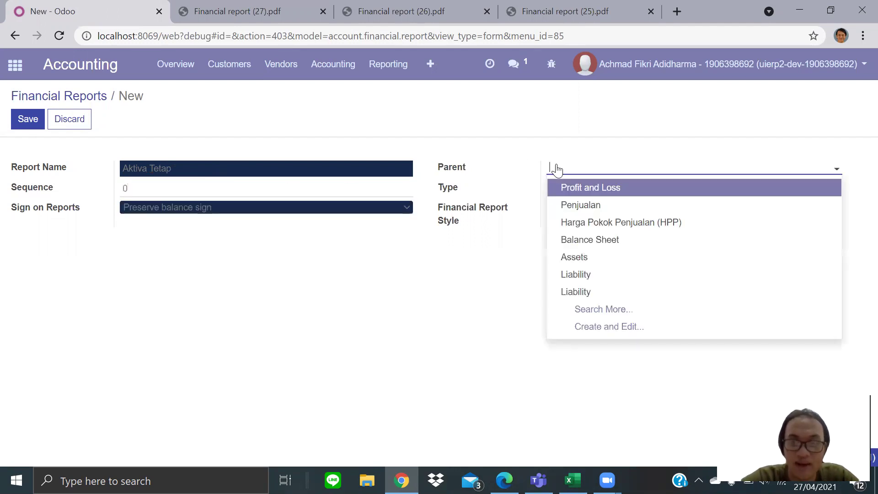
type("Akt")
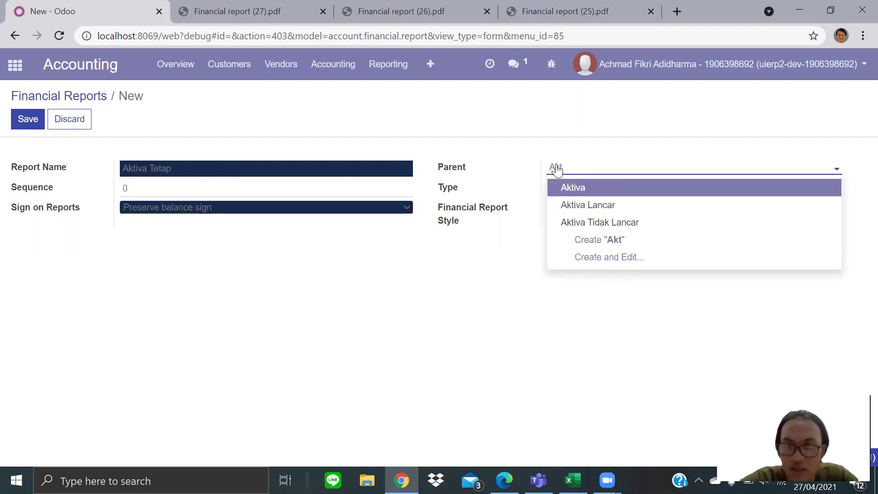
left_click(569, 222)
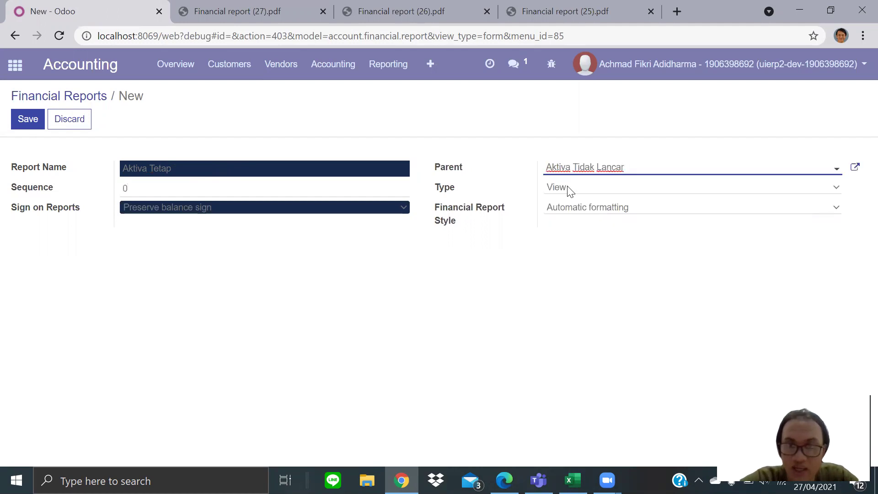
left_click(569, 189)
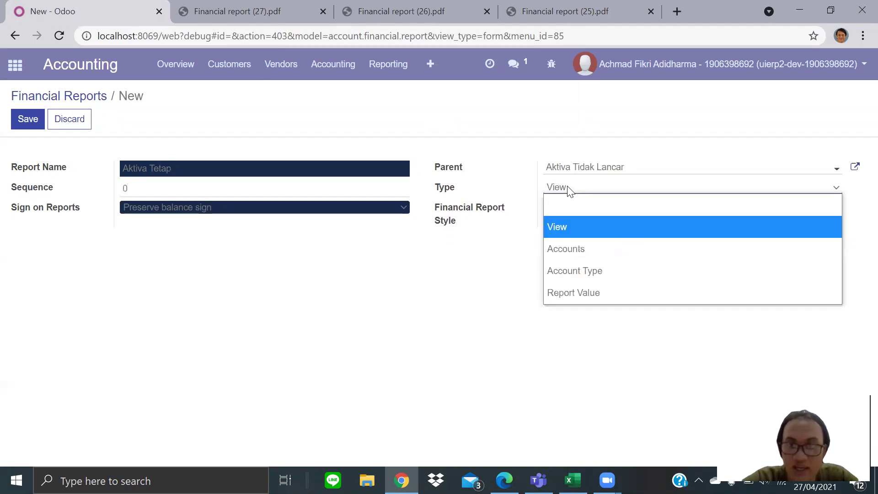
left_click(588, 273)
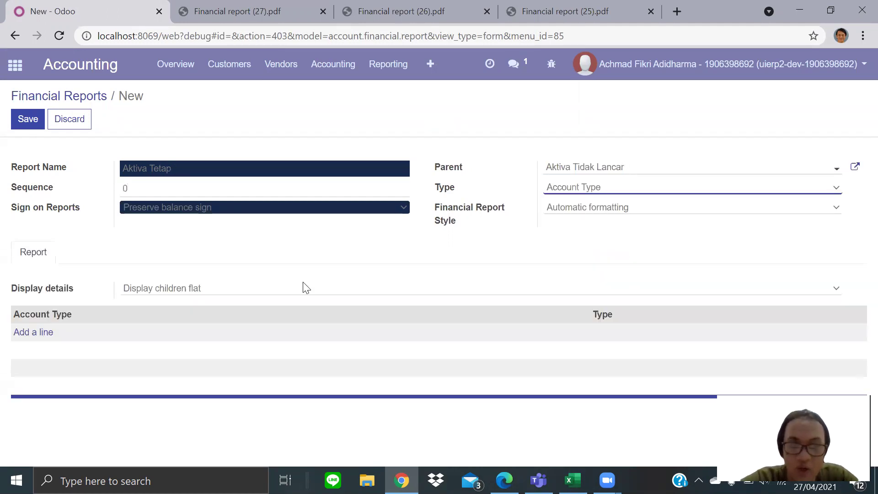
Add the Fixed Assets account type to the Aktiva Tetap report and save the report
left_click(45, 333)
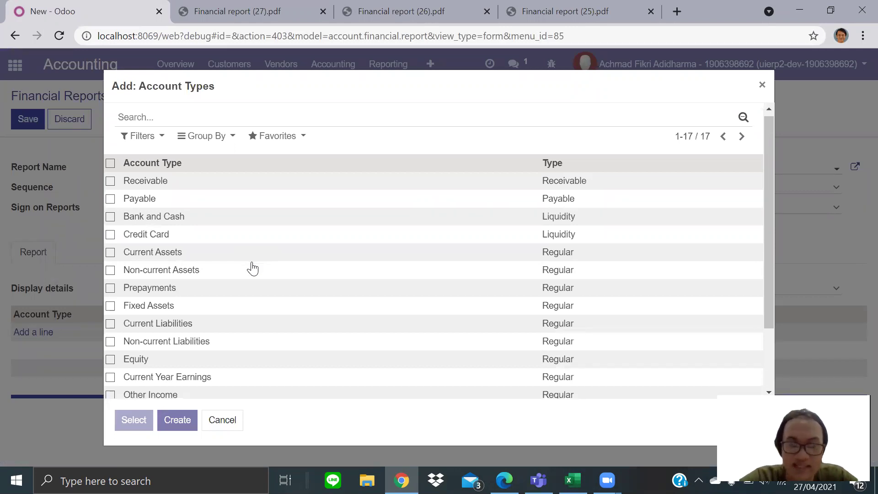
scroll(201, 271, "down", 1)
left_click(201, 264)
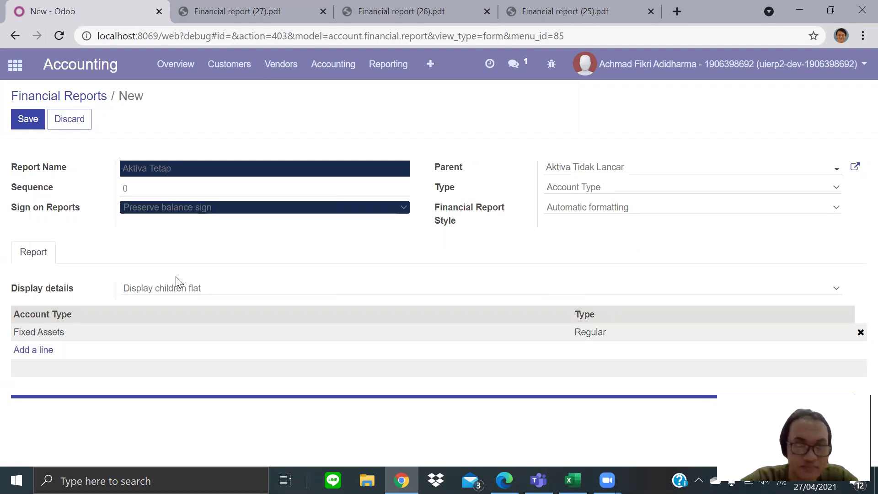
left_click(34, 120)
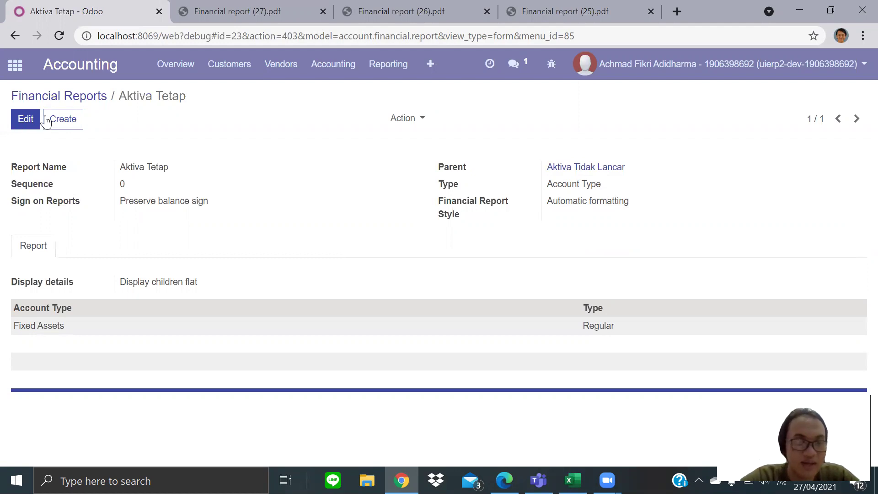
Edit the saved Aktiva Tetap report to choose another display details option, and save the change
left_click(25, 120)
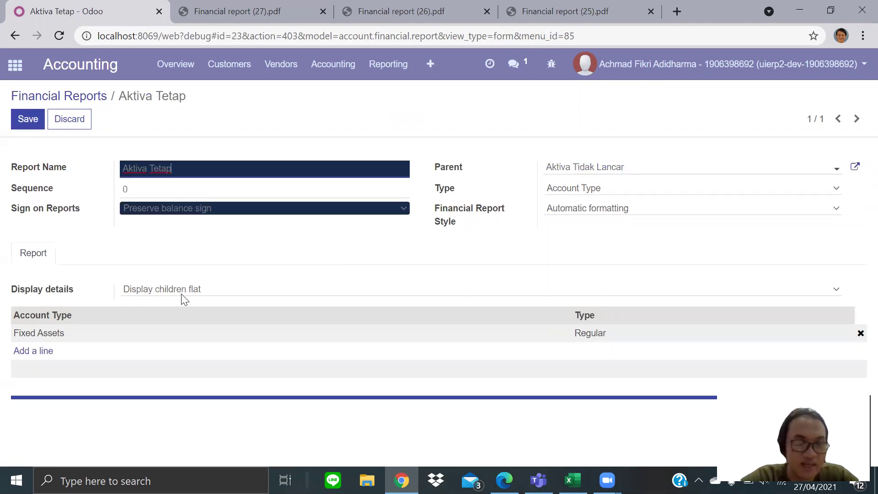
left_click(183, 290)
left_click(176, 369)
left_click(25, 119)
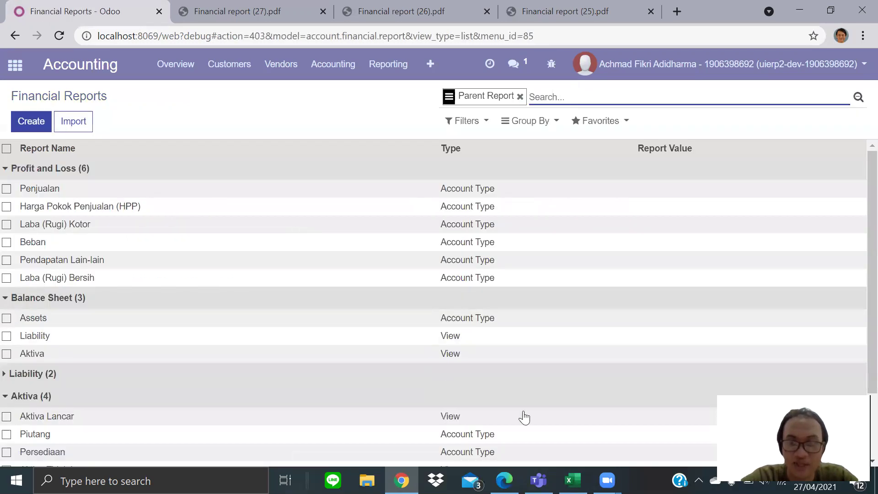
Examine the Hutang and Modal accounts on the Neraca sheet in Excel and return to the Financial Reports list in Odoo
scroll(528, 392, "down", 1)
scroll(529, 392, "down", 1)
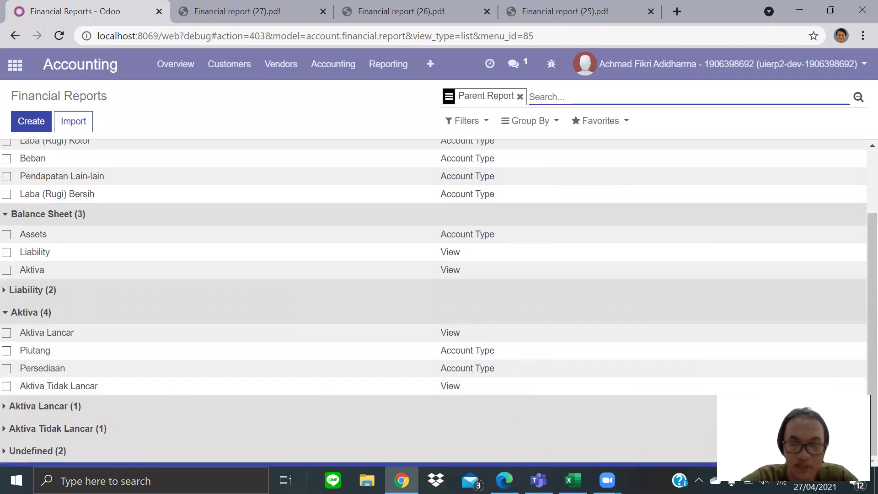
left_click(572, 480)
left_click(500, 308)
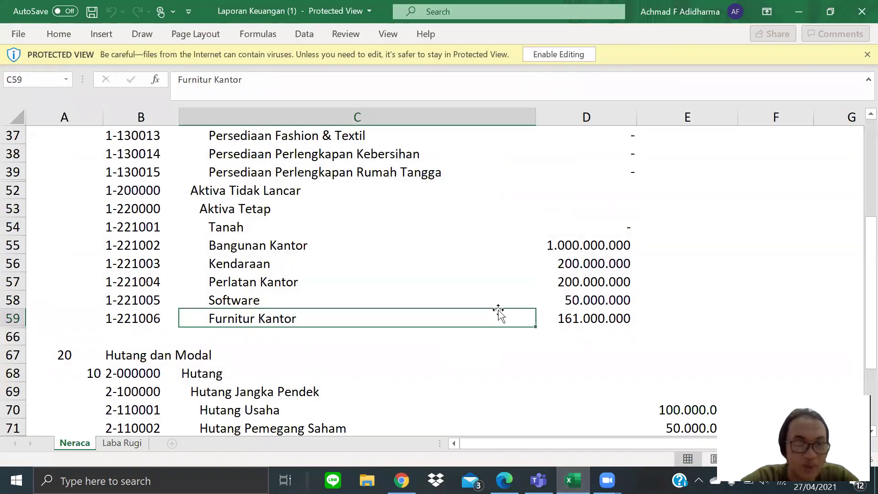
scroll(498, 311, "down", 1)
scroll(498, 311, "down", 7)
scroll(498, 311, "up", 5)
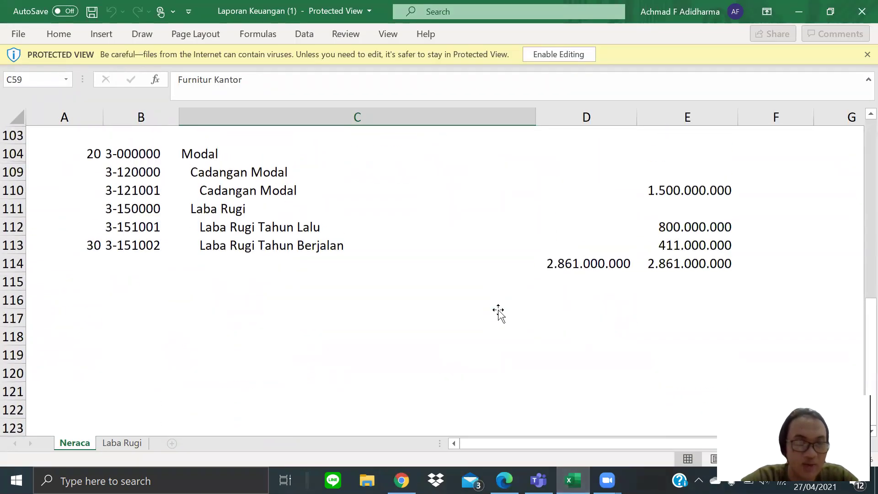
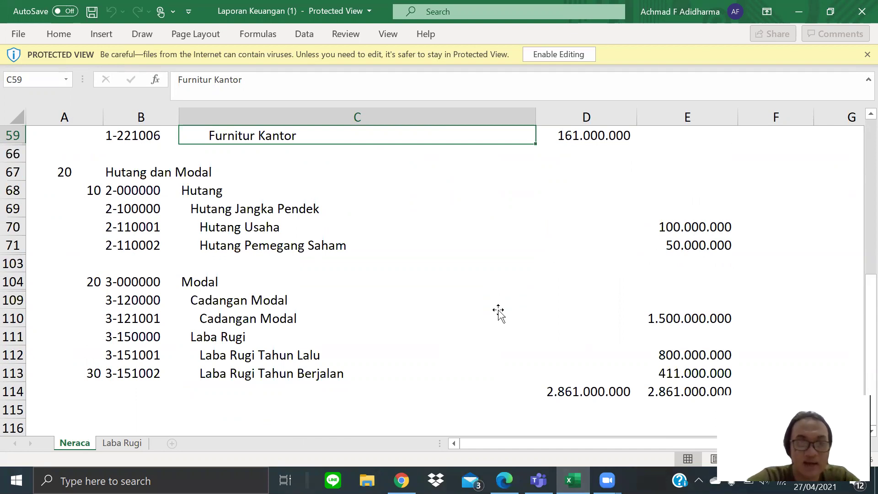
left_click(442, 302)
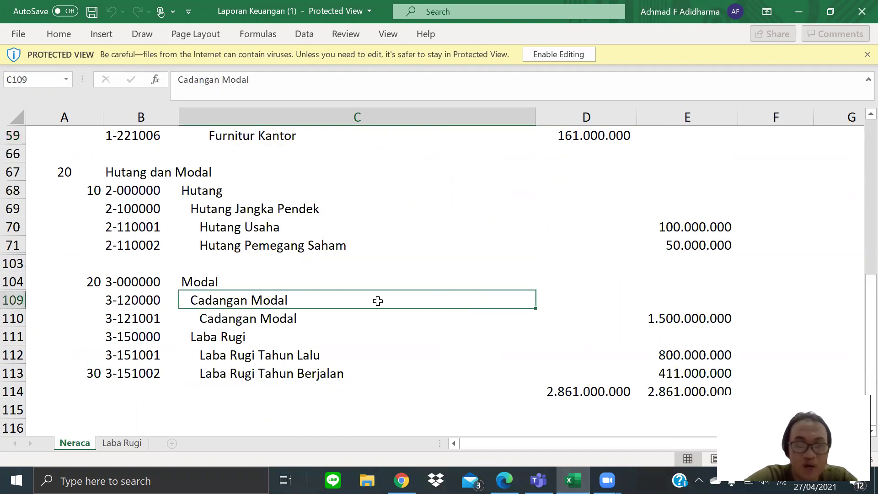
left_click(273, 337)
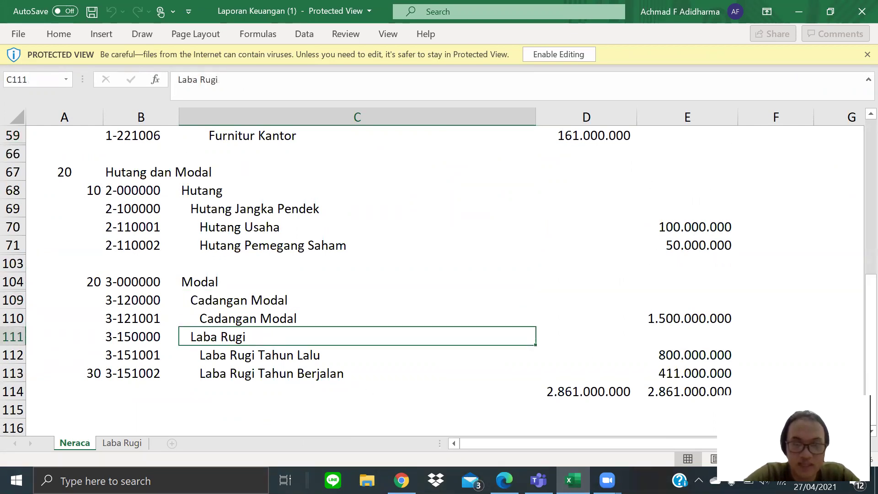
left_click(401, 480)
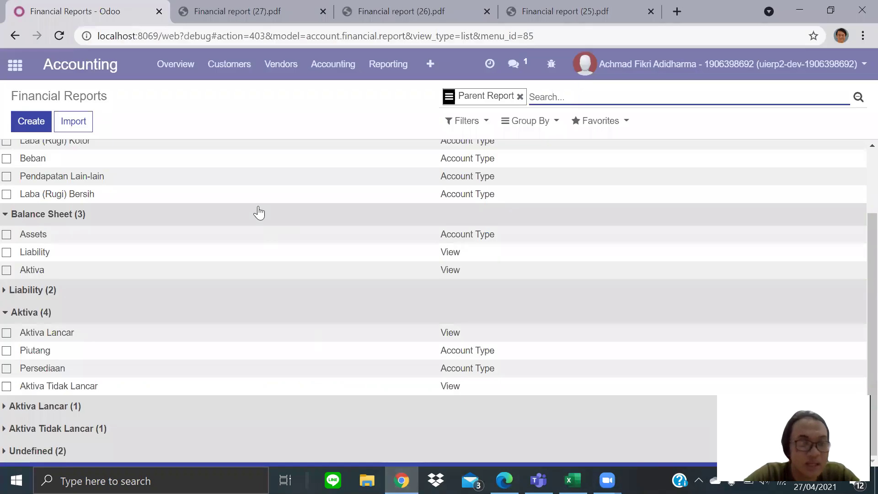
scroll(94, 196, "up", 2)
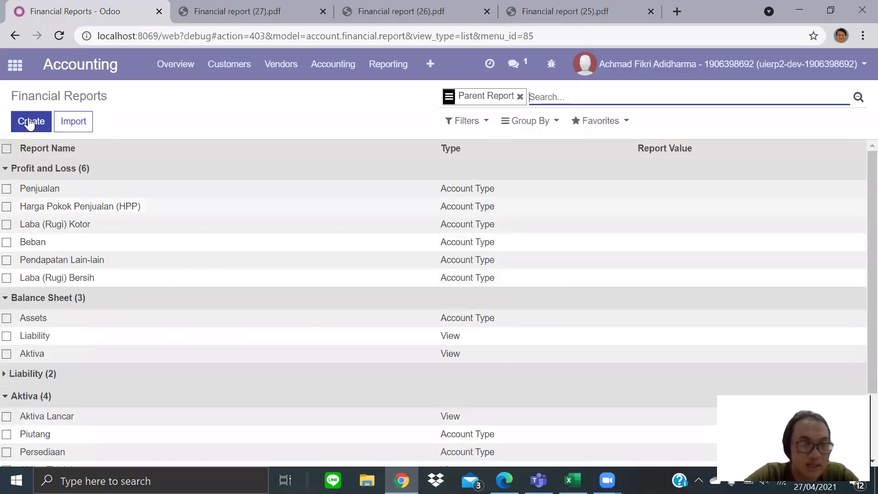
Check the settings of the Liability report under Balance Sheet without changing them, and return to the Financial Reports list
left_click(44, 339)
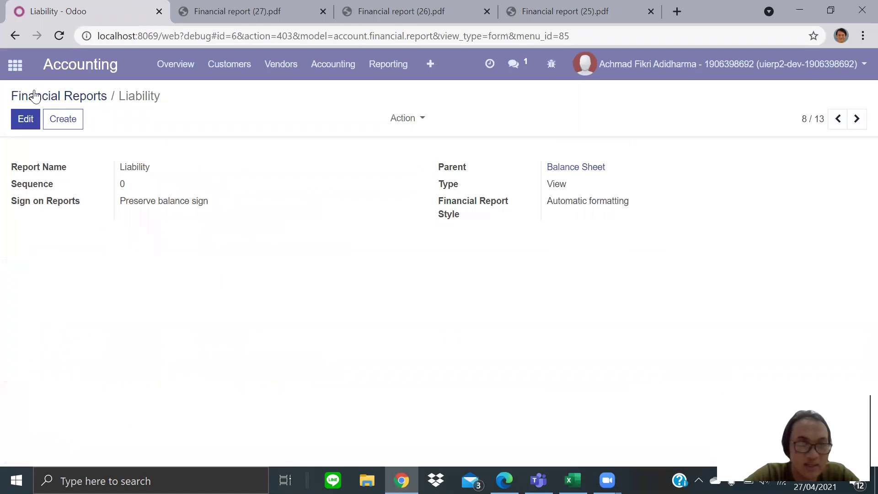
left_click(28, 119)
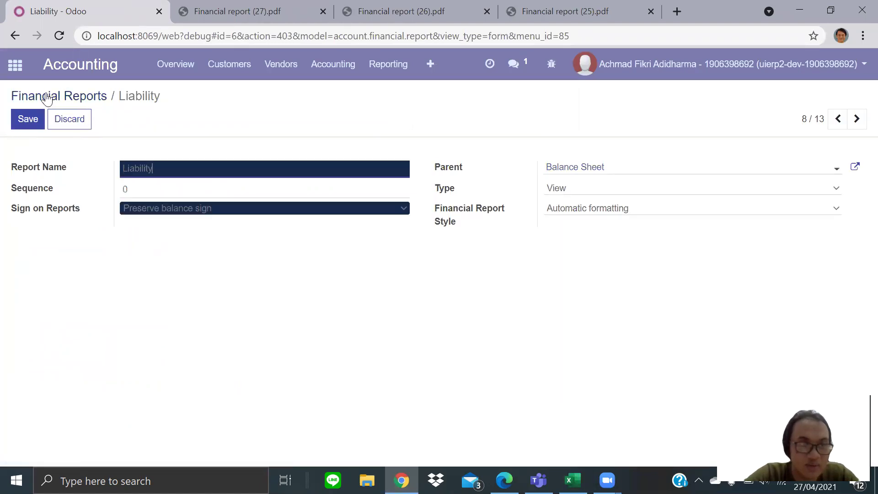
left_click(36, 119)
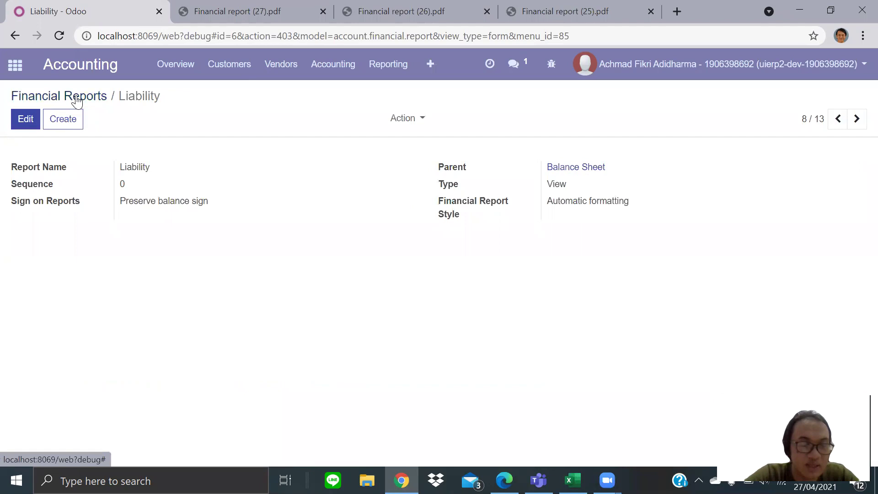
left_click(75, 99)
Set the Piutang report's display details to Display children with hierarchy, save it, and return to the Financial Reports list
scroll(64, 294, "down", 2)
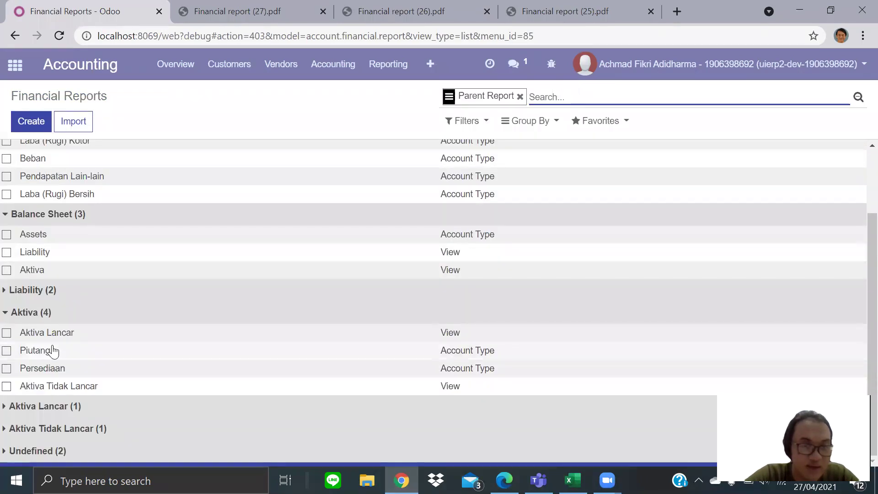
left_click(34, 355)
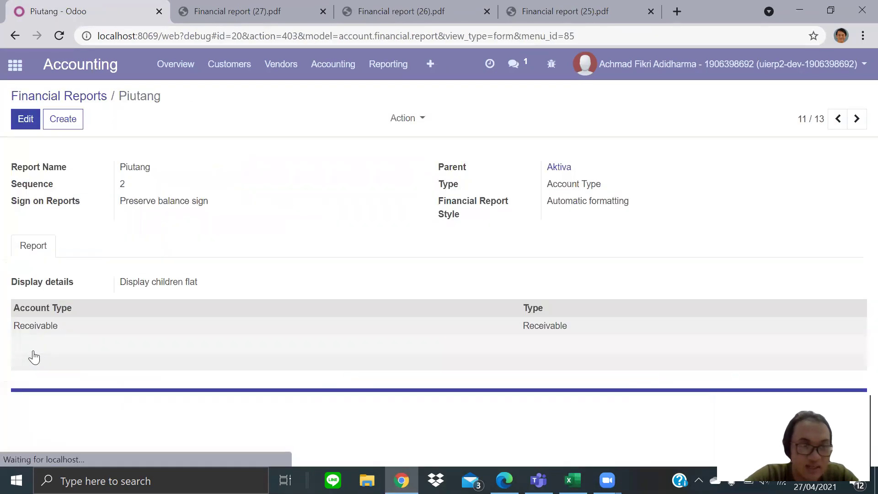
left_click(29, 118)
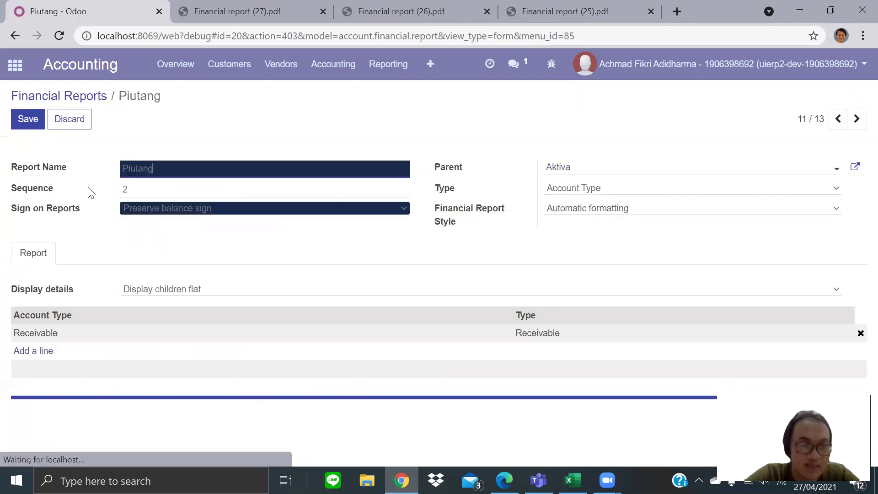
left_click(160, 290)
left_click(162, 373)
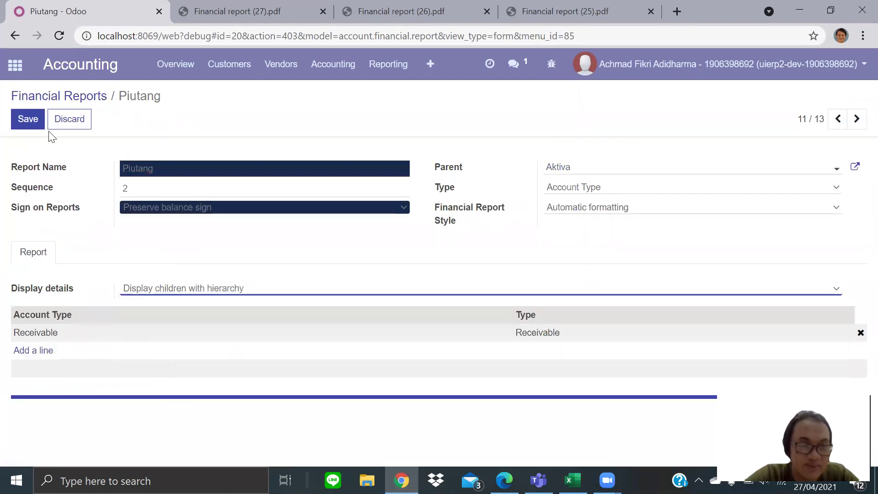
left_click(28, 118)
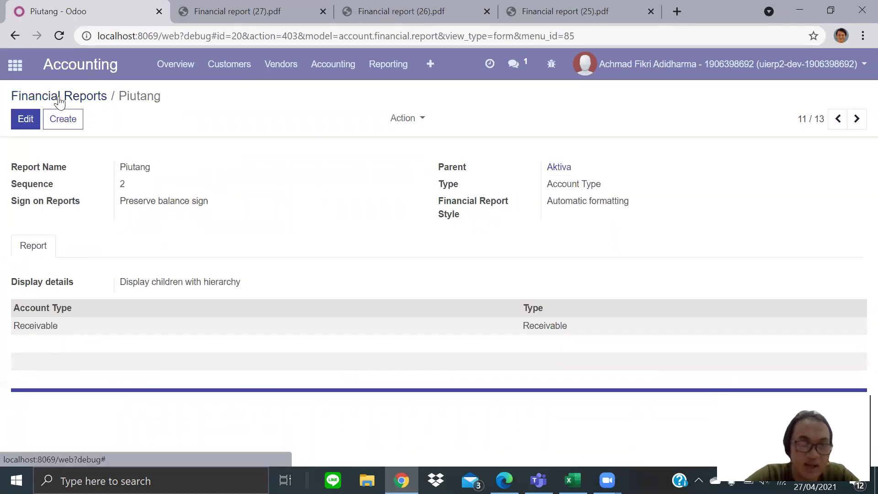
left_click(59, 98)
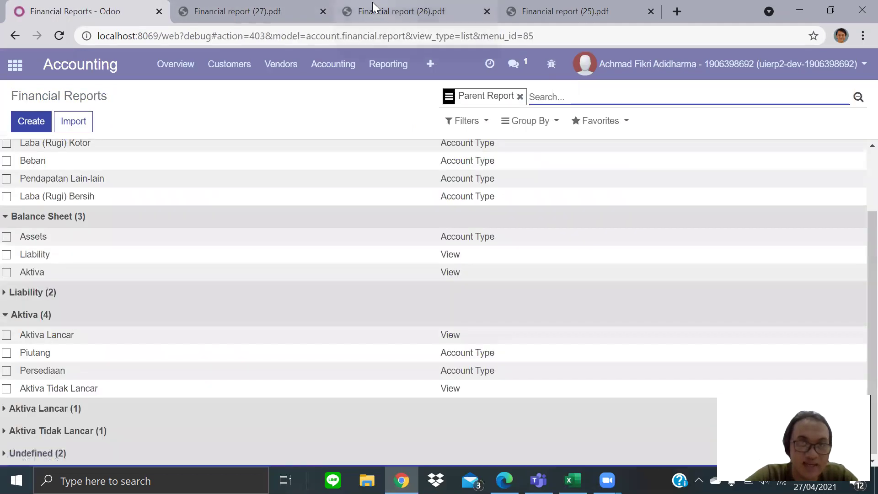
Examine the layout of the generated Balance Sheet and Profit and Loss PDFs, and return to the Financial Reports list
left_click(270, 6)
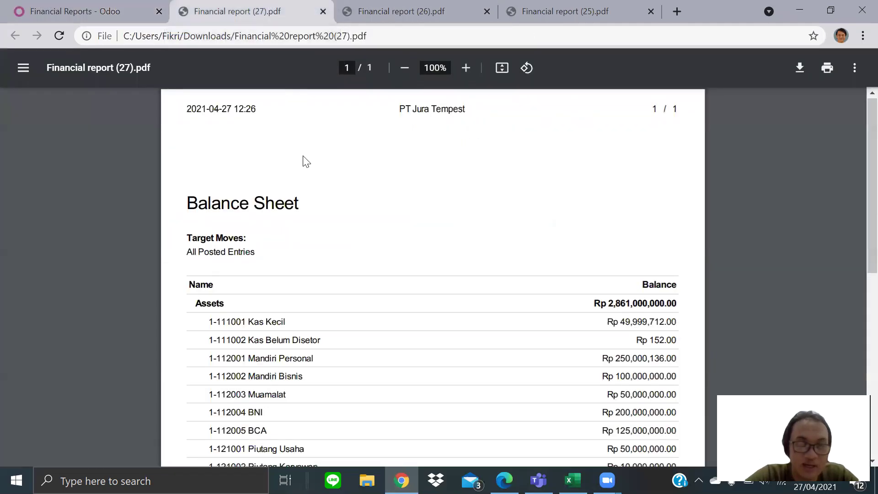
scroll(305, 151, "down", 2)
left_click(398, 10)
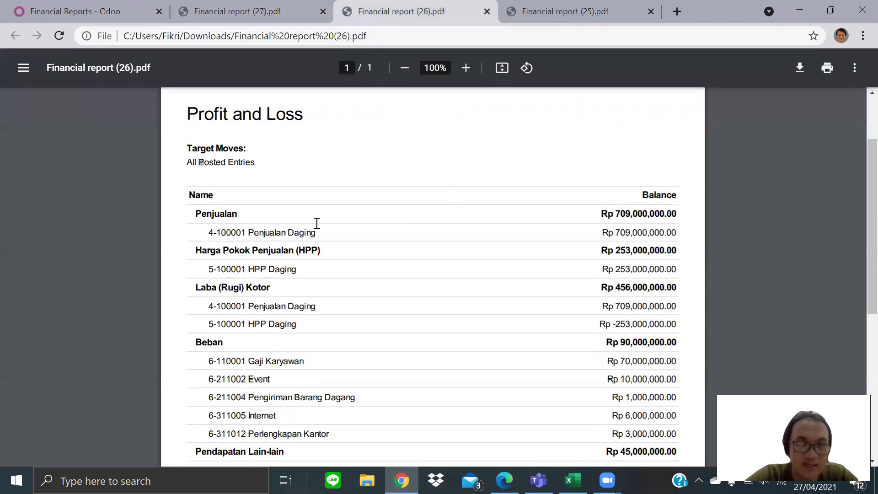
scroll(317, 224, "down", 1)
right_click(316, 223)
left_click(218, 283)
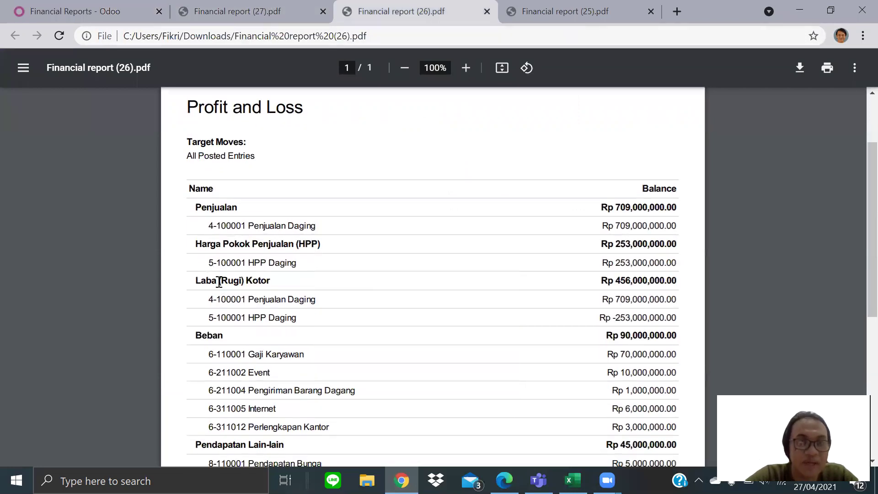
left_click(130, 6)
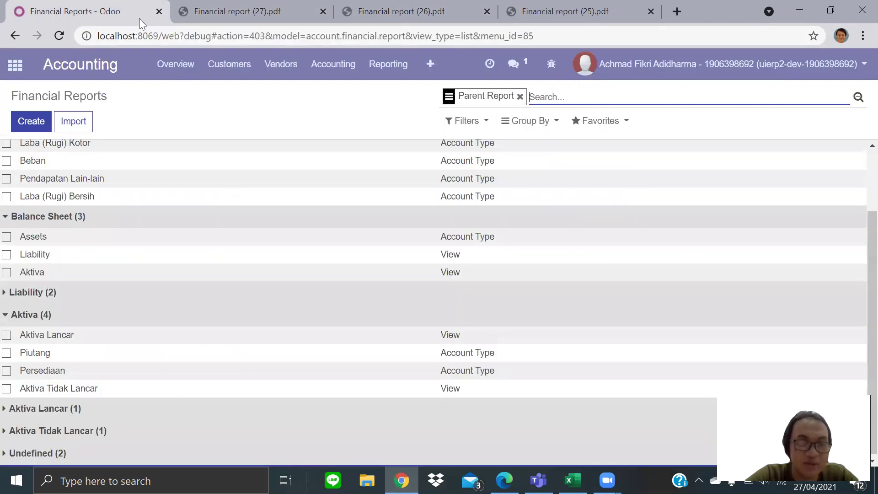
left_click(238, 6)
left_click(98, 8)
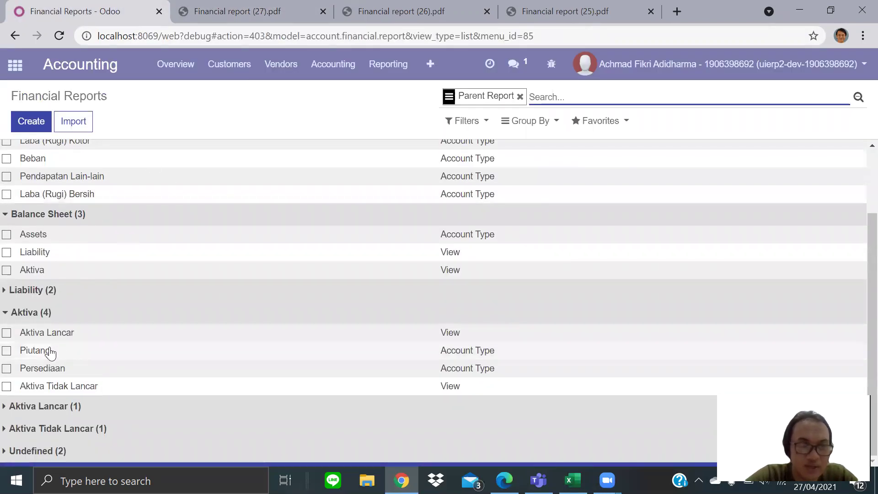
Check the Persediaan report's display details, and expand the Aktiva Lancar and Aktiva Tidak Lancar groups in the Financial Reports list
left_click(46, 368)
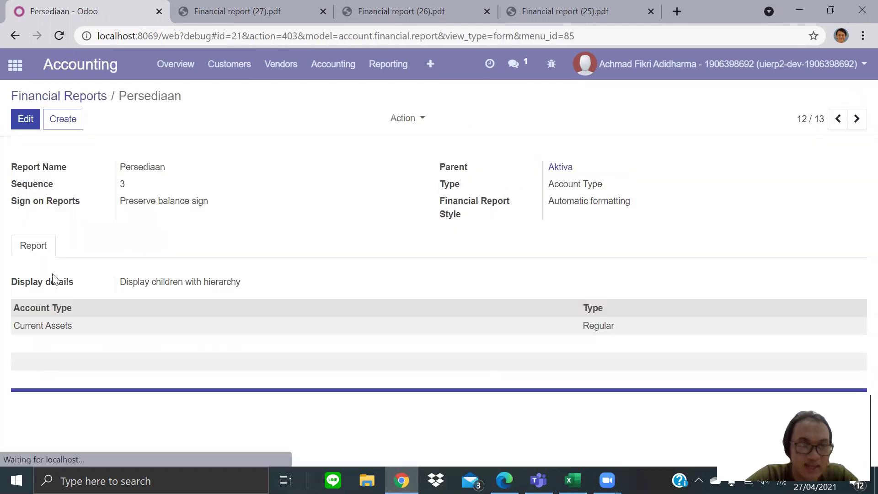
left_click(70, 97)
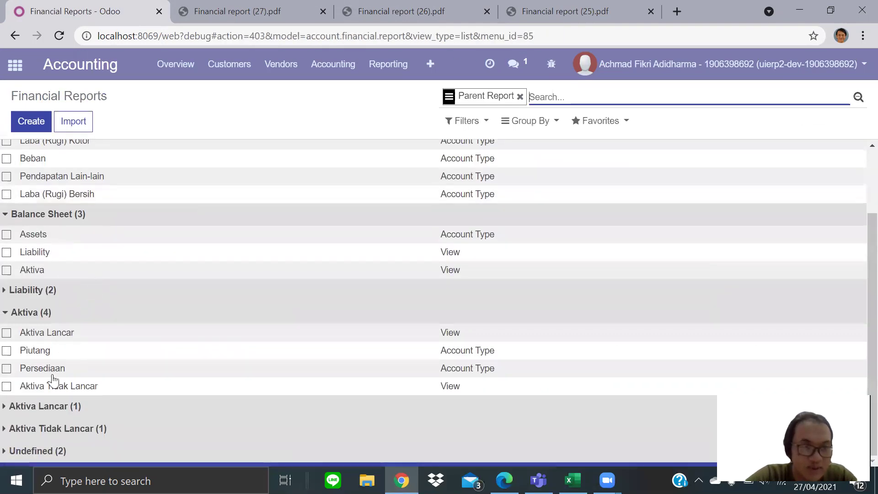
left_click(43, 406)
scroll(44, 423, "down", 1)
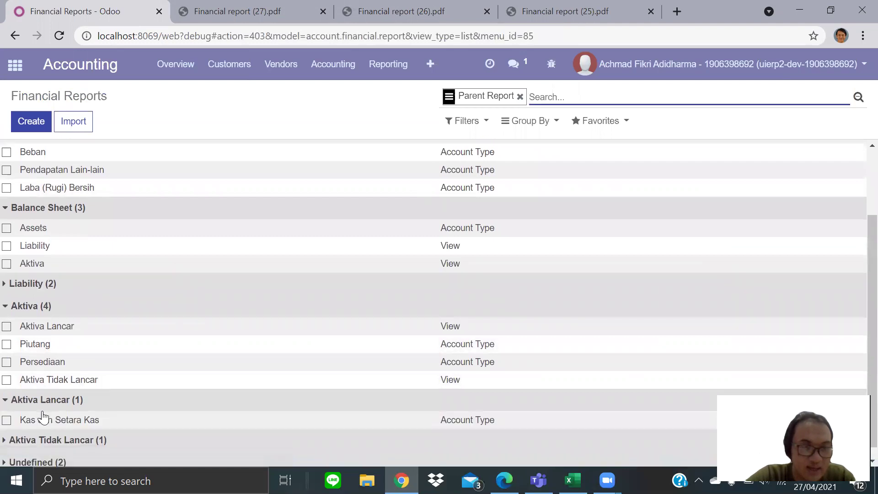
left_click(43, 427)
scroll(43, 427, "down", 1)
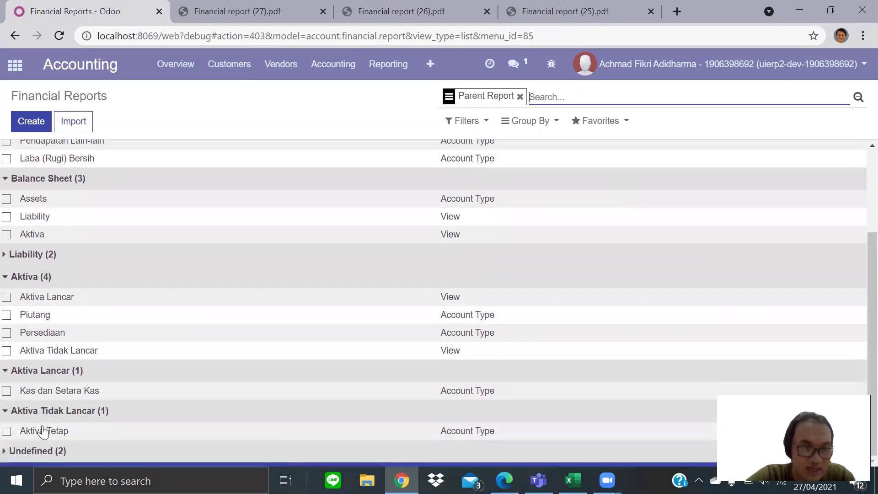
Set the Kas dan Setara Kas report's display details to Display children with hierarchy, save it, and return to the list
left_click(70, 390)
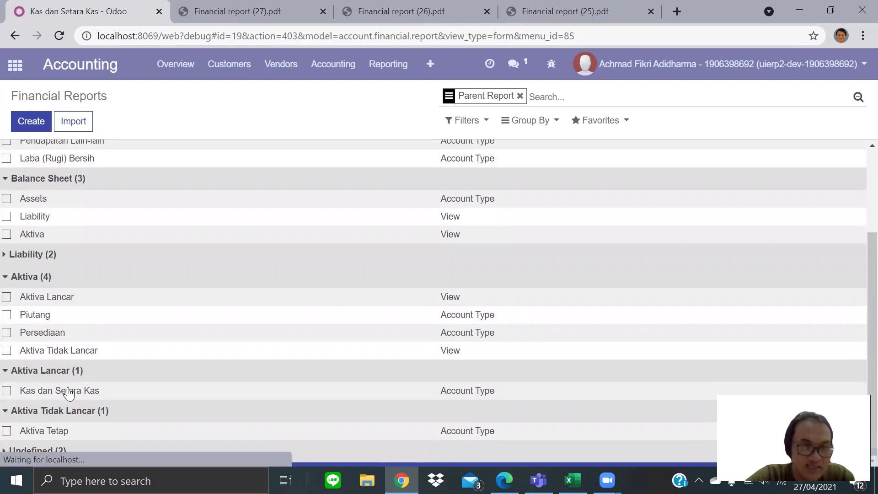
left_click(24, 118)
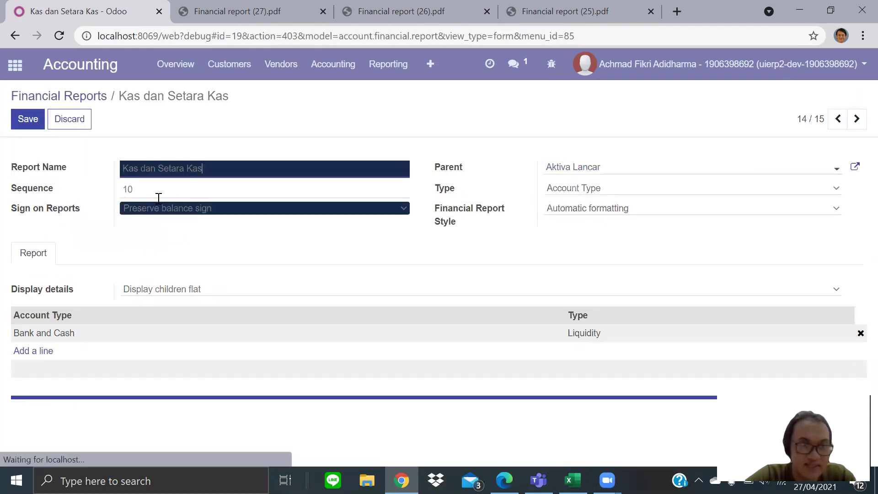
left_click(178, 288)
left_click(182, 371)
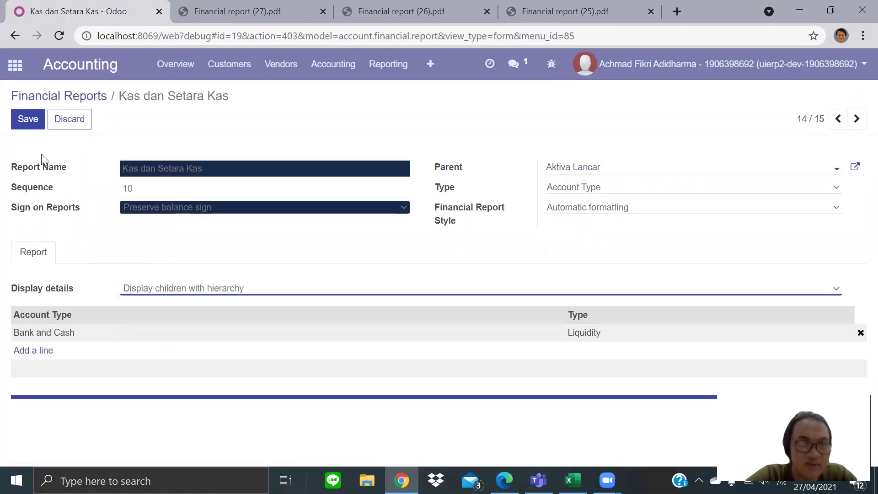
left_click(28, 120)
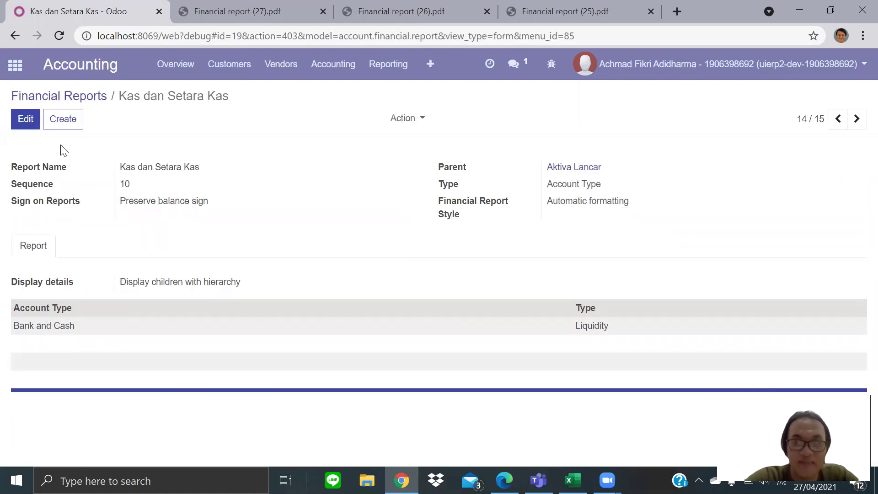
left_click(69, 104)
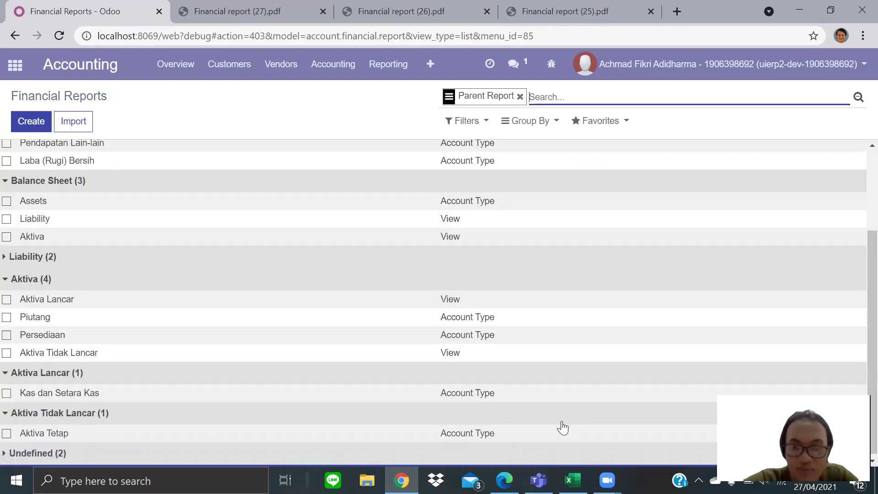
Start a new financial report named Hutang dan Modal and set its sequence to 20
left_click(573, 480)
key("alt+Tab")
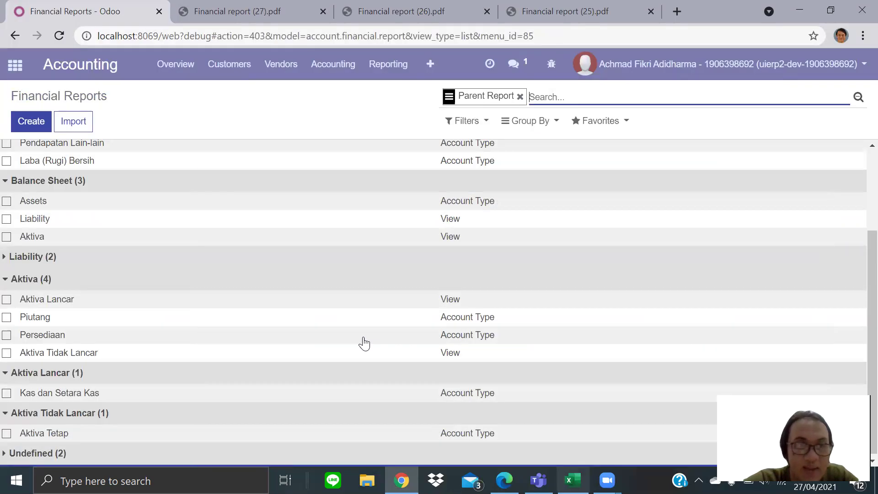
left_click(32, 121)
type("Hu")
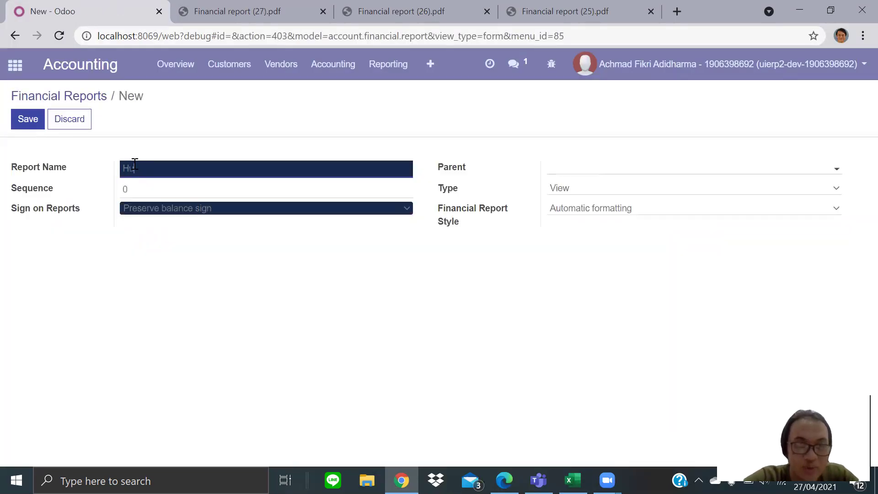
type("tang dan Modal")
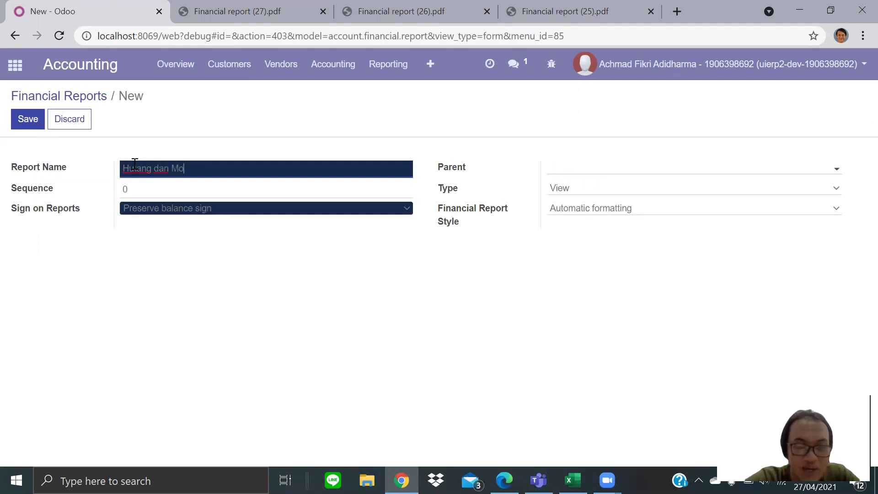
left_click(137, 187)
type("20")
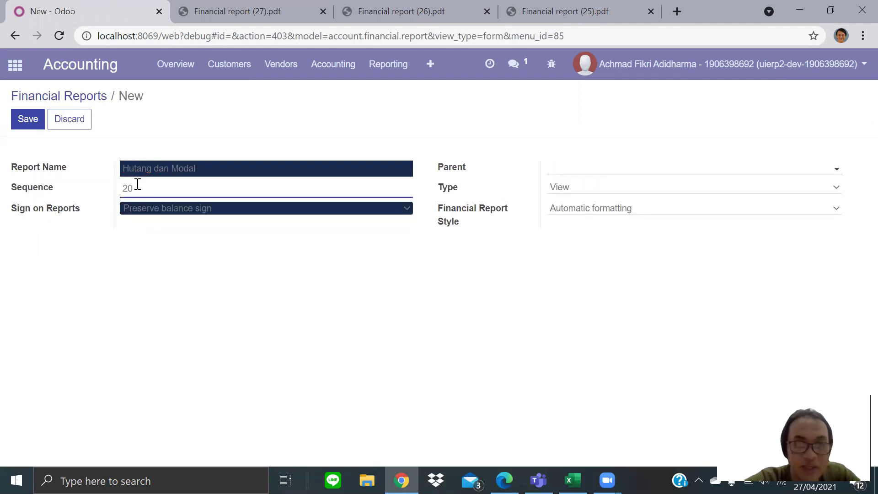
Set the Hutang dan Modal report's parent to Balance Sheet, keep Preserve balance sign, save it, and return to the list
left_click(551, 171)
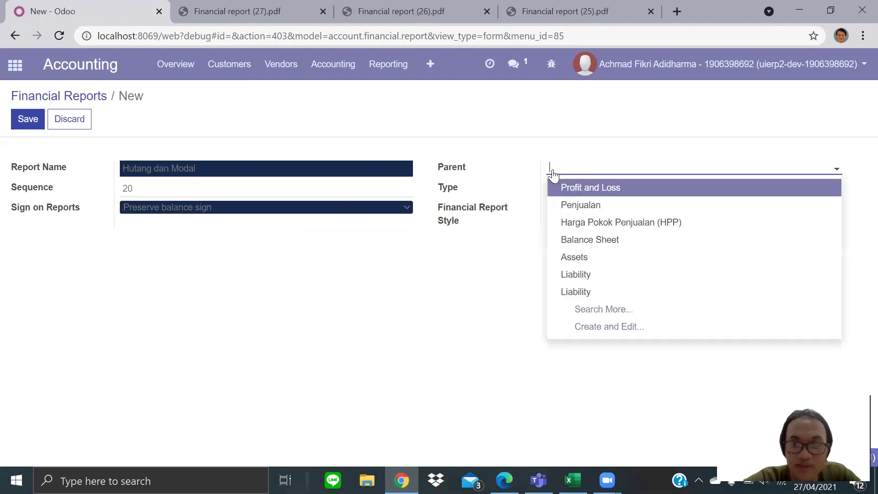
left_click(572, 239)
left_click(273, 278)
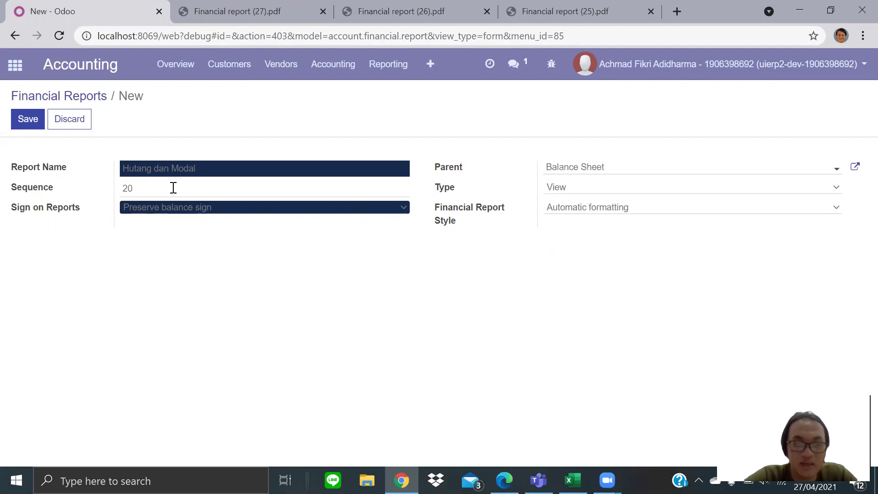
left_click(207, 208)
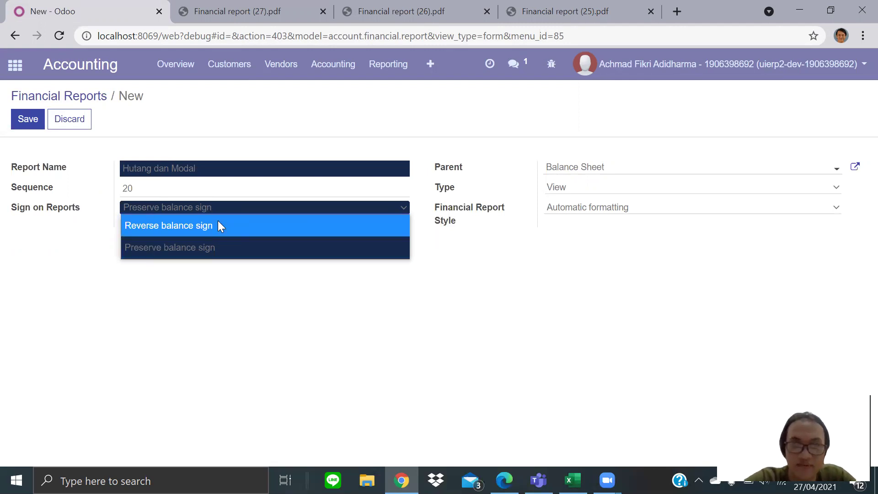
left_click(216, 251)
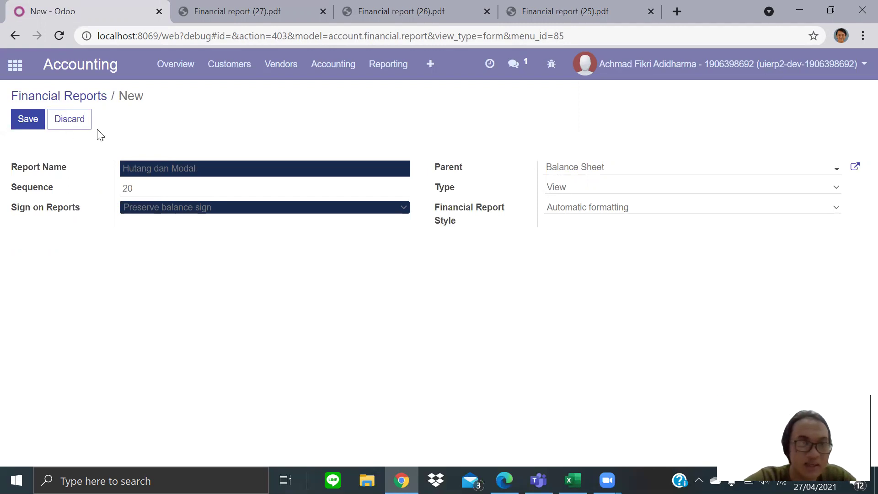
left_click(41, 123)
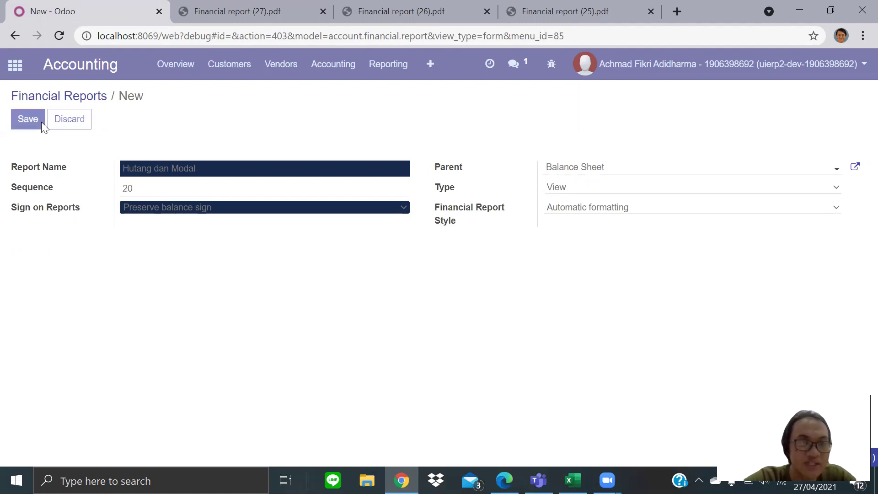
left_click(83, 97)
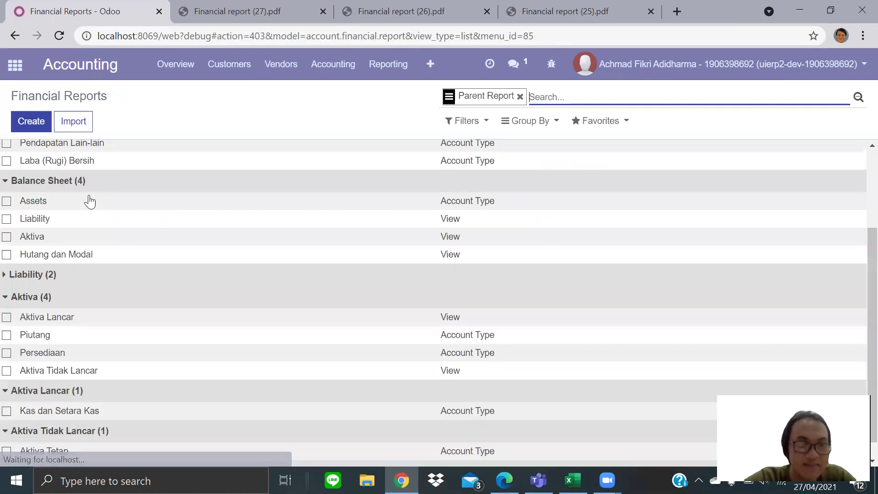
Open the Liability report under Balance Sheet to review its settings
scroll(90, 201, "up", 3)
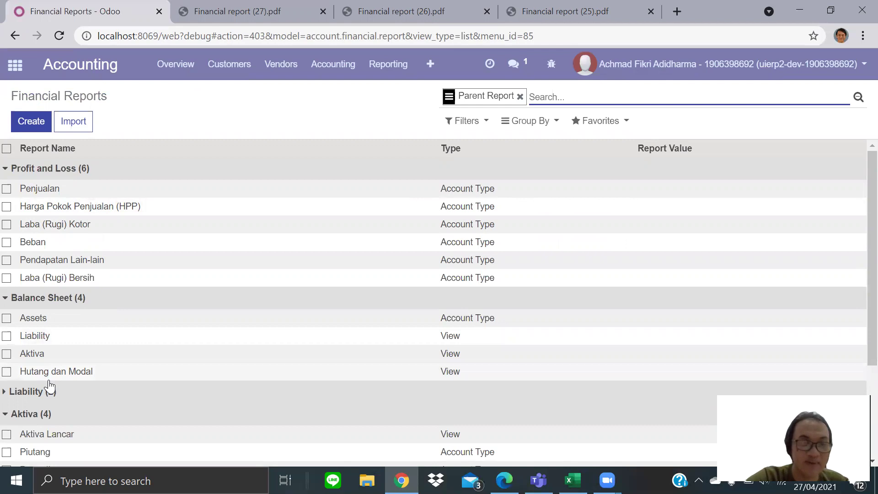
left_click(47, 341)
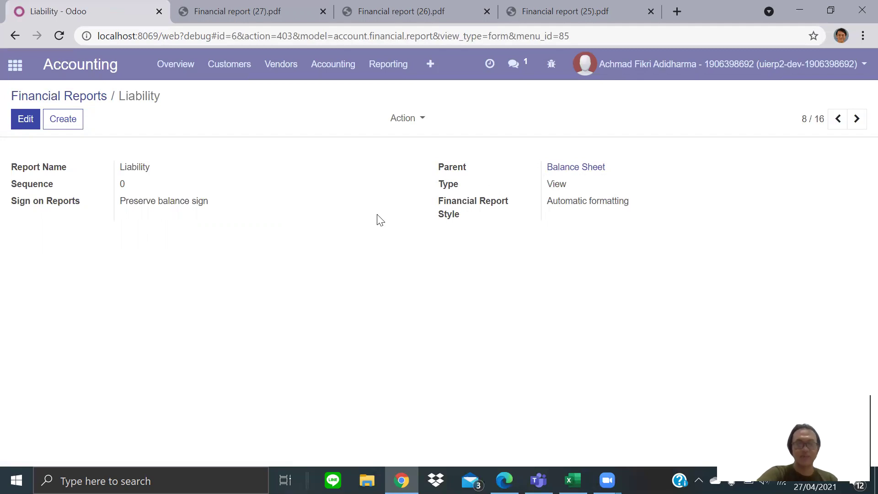
Leave the Liability report and review the report groups in the Financial Reports list
left_click(25, 127)
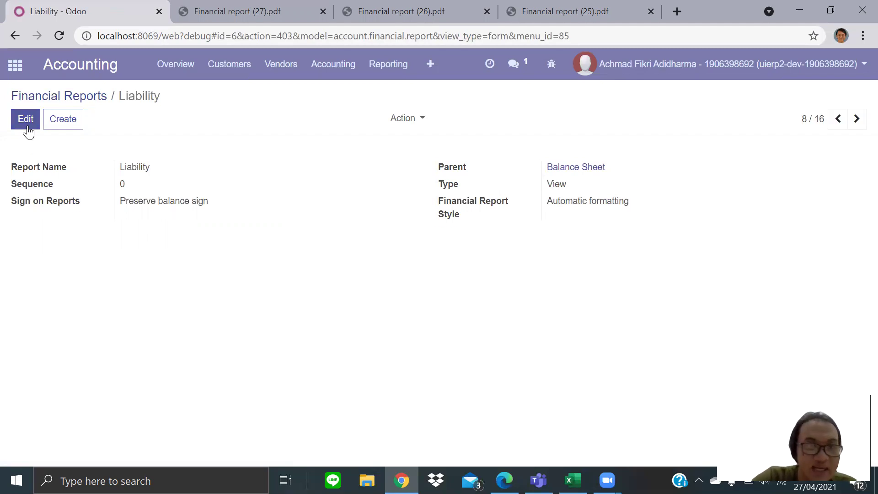
left_click(54, 96)
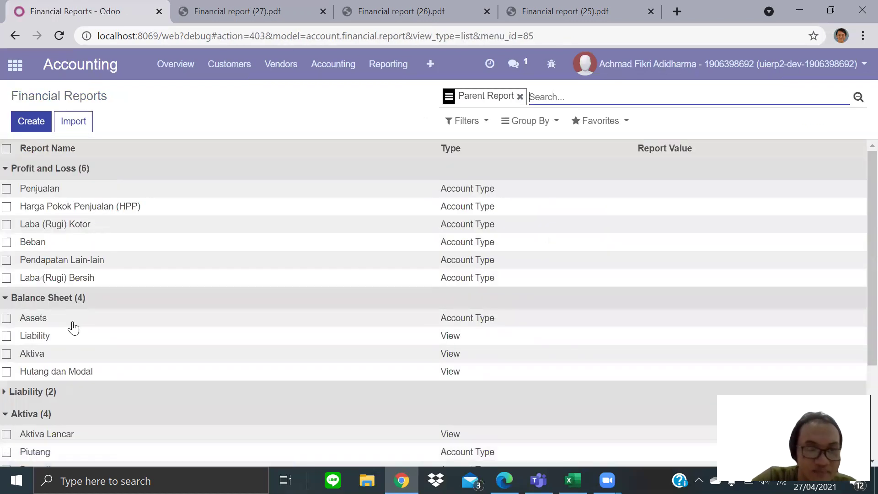
scroll(73, 328, "down", 2)
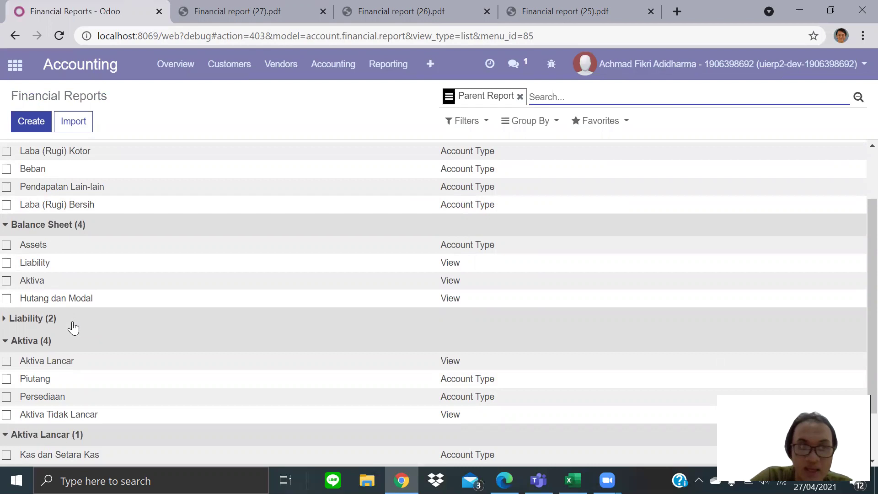
scroll(74, 327, "up", 2)
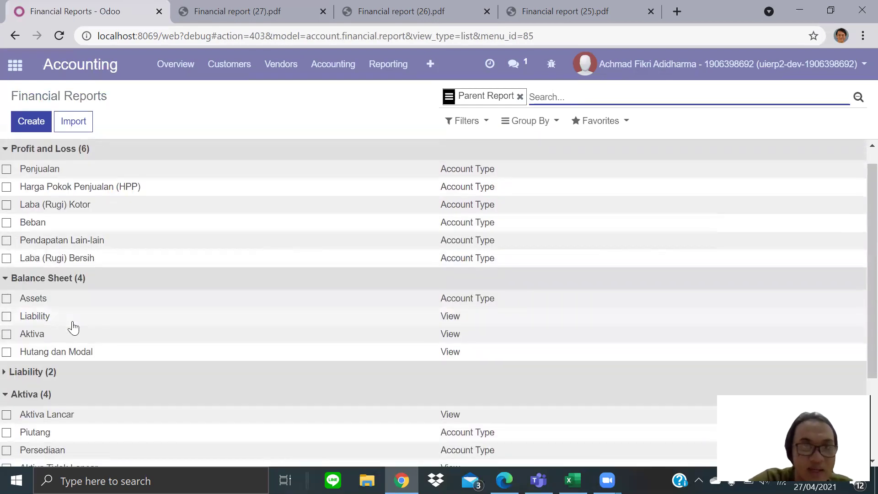
scroll(73, 329, "down", 1)
Switch to the Excel workbook and examine the Hutang and Modal account rows on the Neraca sheet
left_click(572, 480)
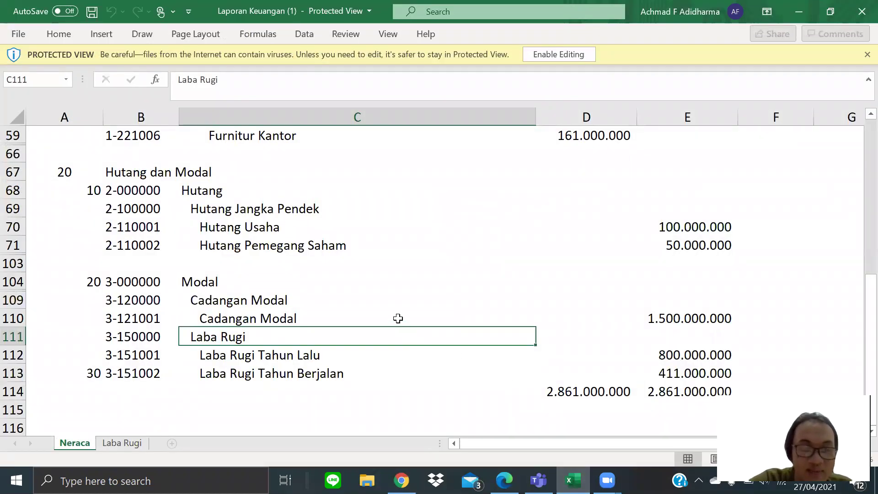
left_click(391, 306)
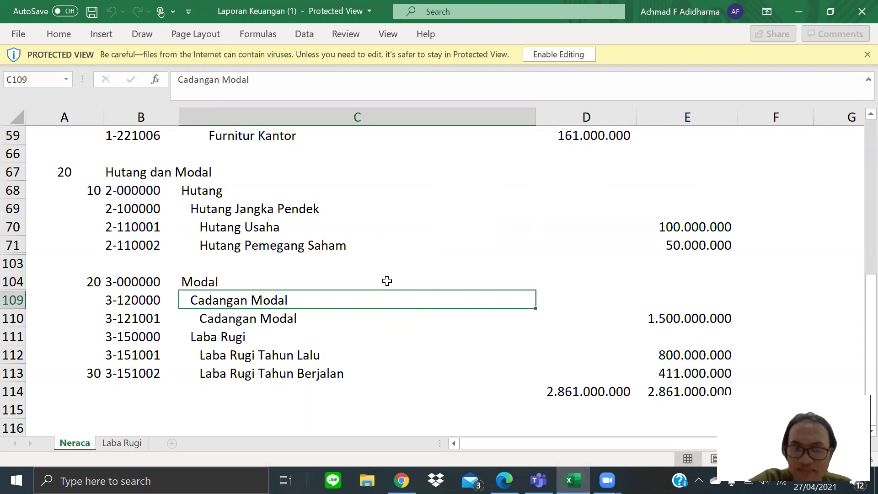
left_click(378, 246)
left_click(368, 220)
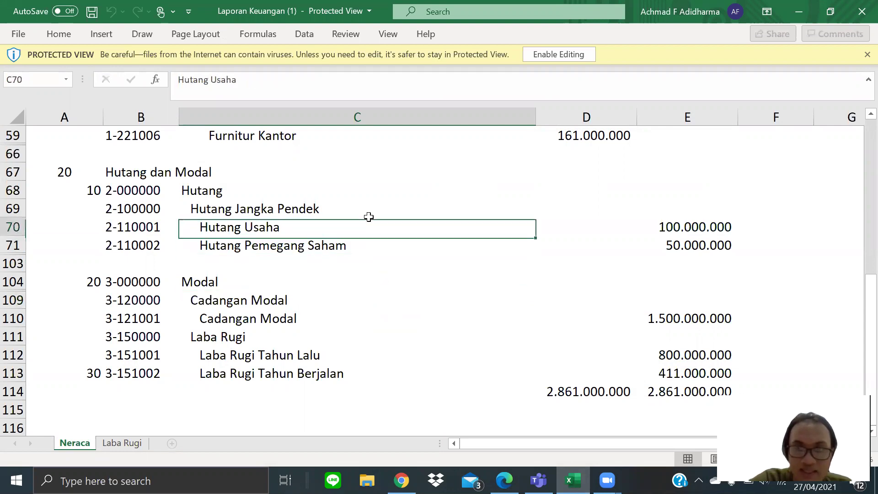
left_click(326, 193)
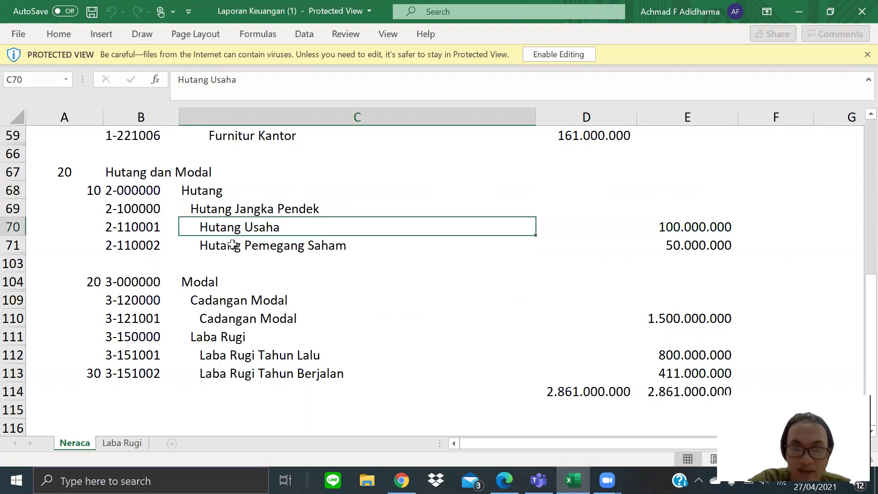
left_click(230, 242)
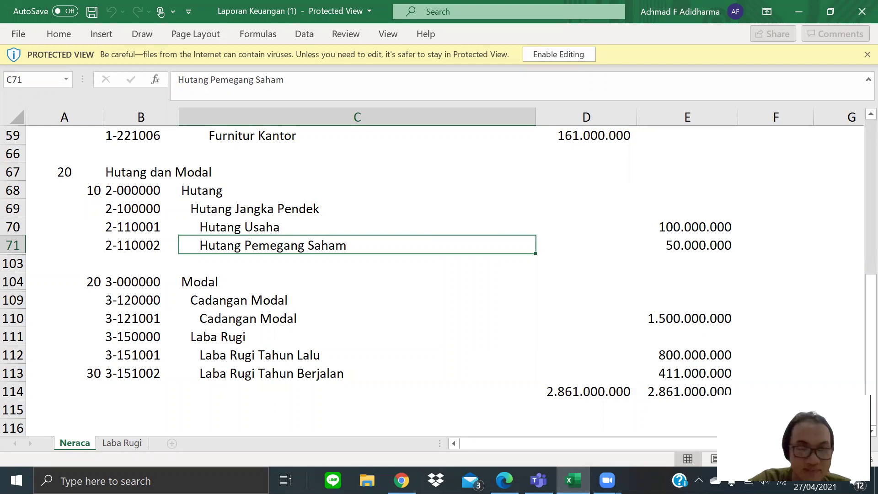
Switch back to Odoo in Chrome and check which reports the Liability group contains, comparing against the workbook
key("alt+Tab")
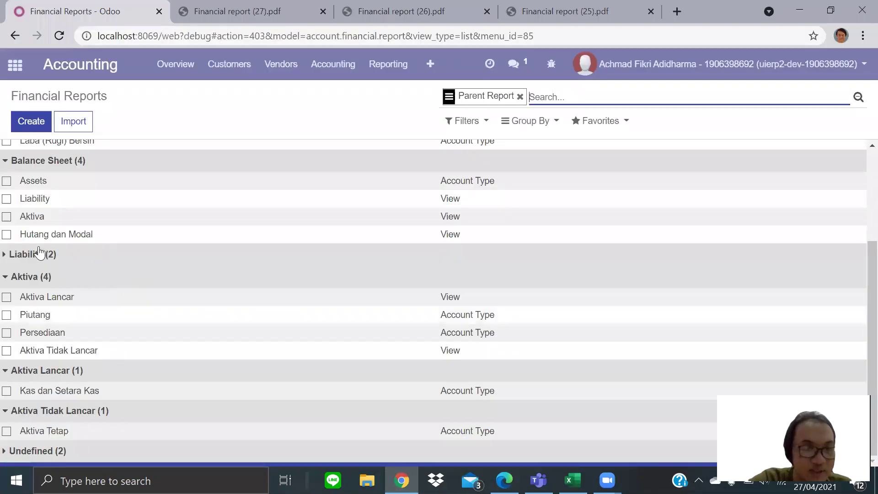
left_click(36, 253)
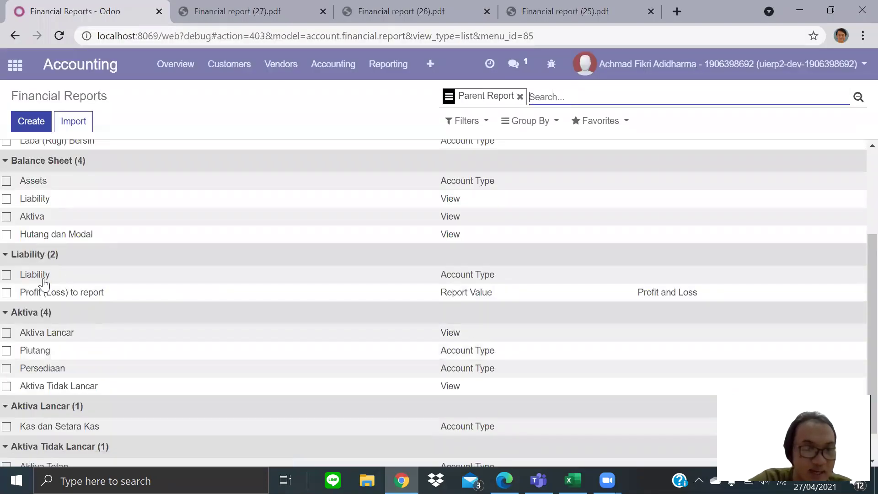
left_click(31, 254)
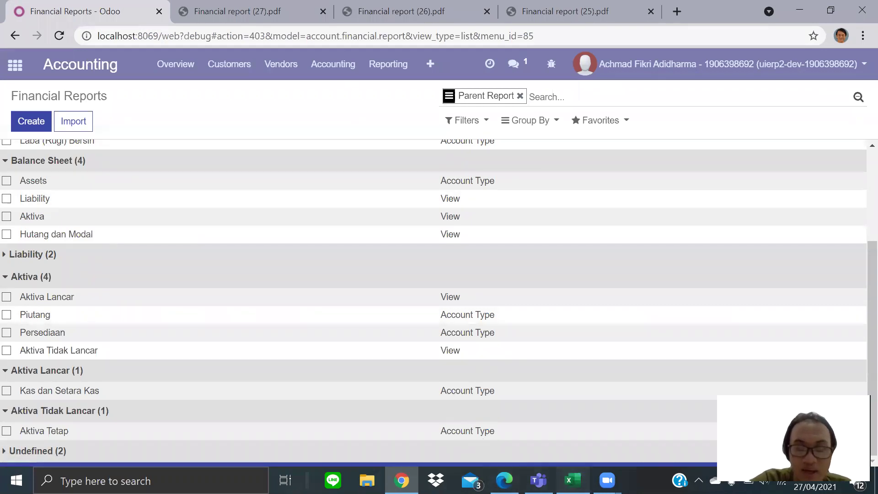
left_click(572, 480)
key("alt+Tab")
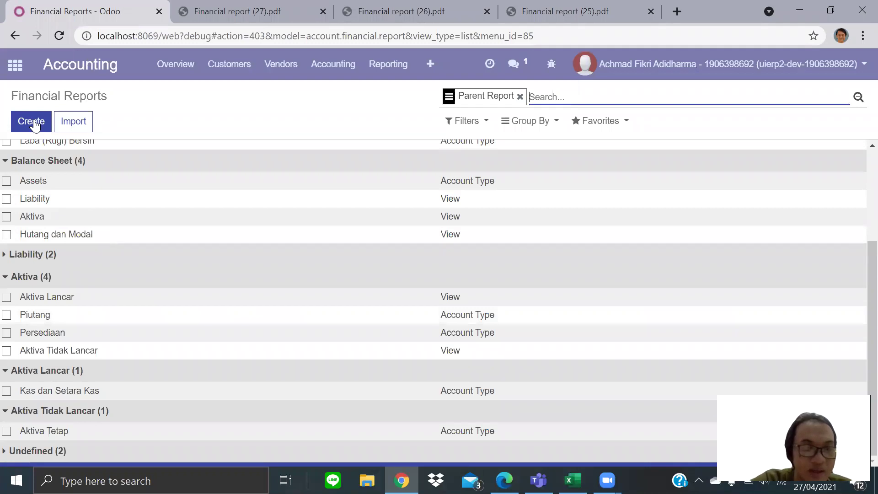
Start a new financial report named Hutang with Hutang dan Modal as its parent
left_click(32, 122)
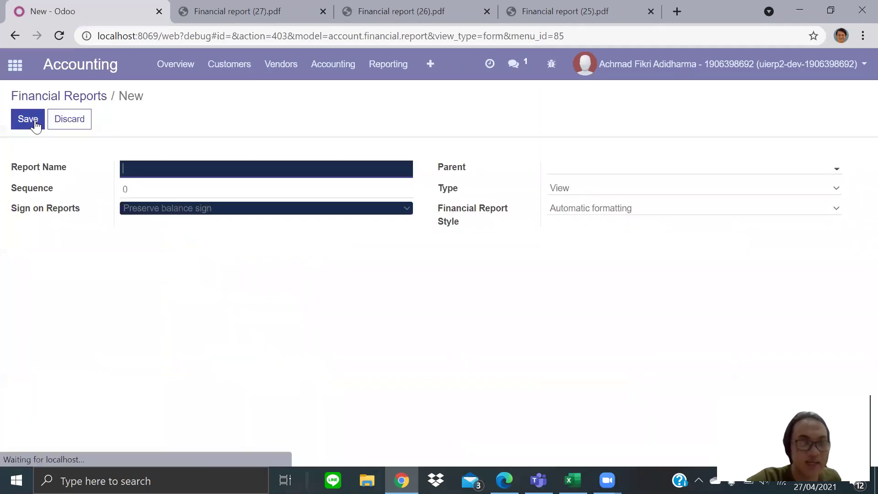
left_click(138, 167)
type("Hutang")
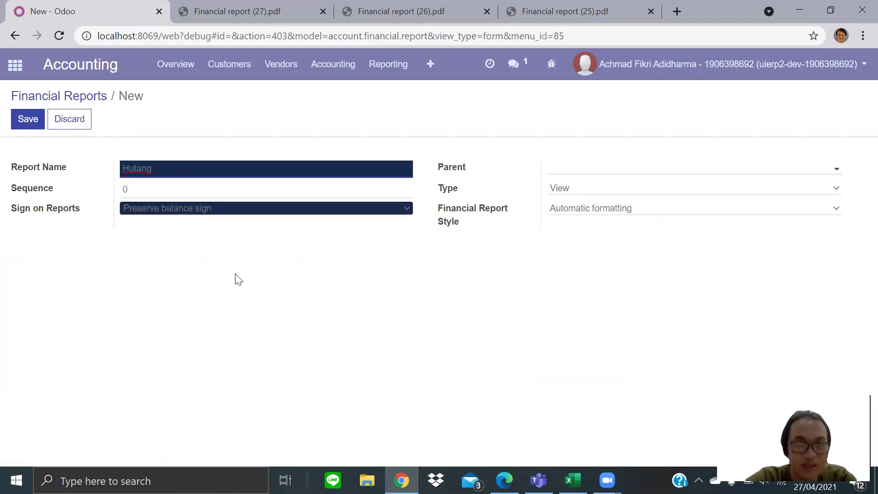
left_click(548, 170)
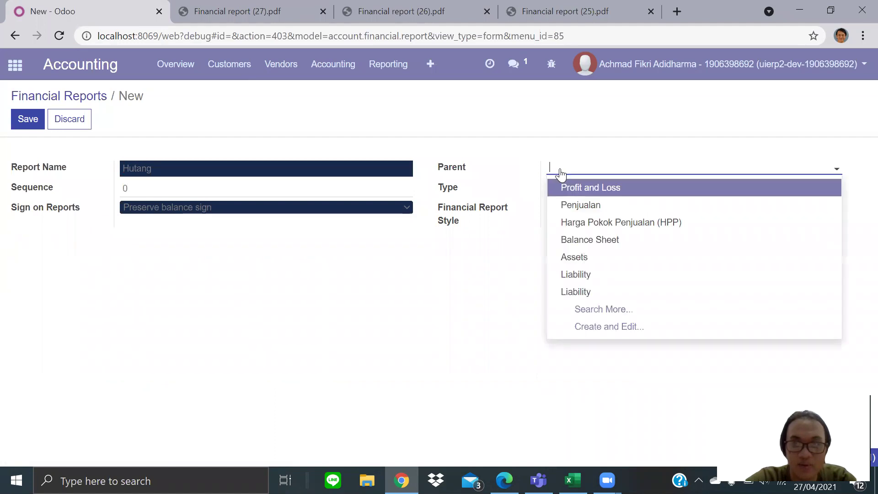
type("H")
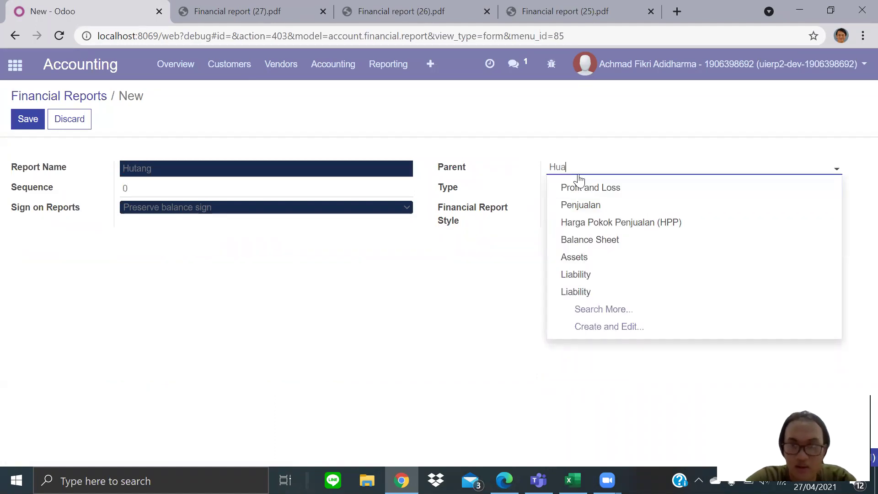
type("ua")
key("BackSpace")
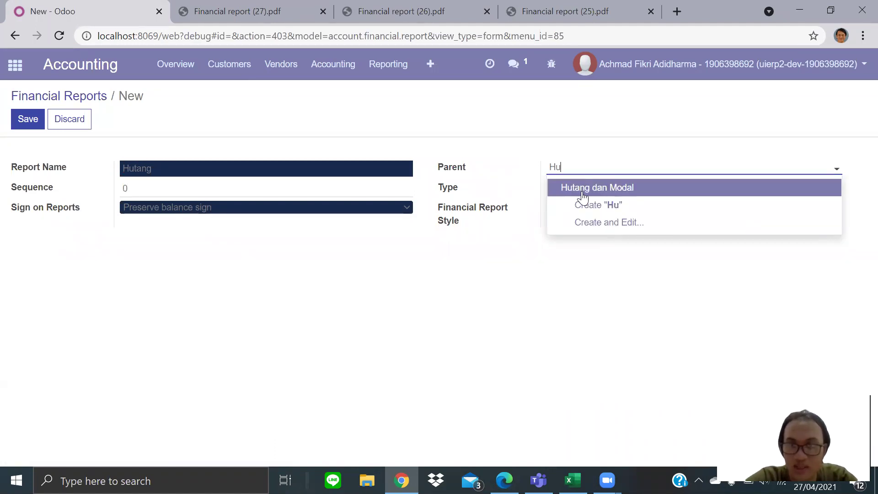
left_click(584, 195)
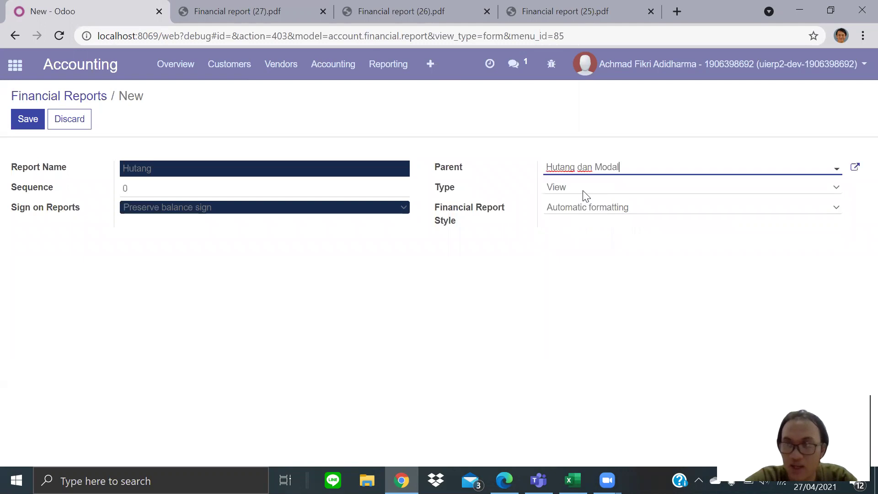
left_click(502, 268)
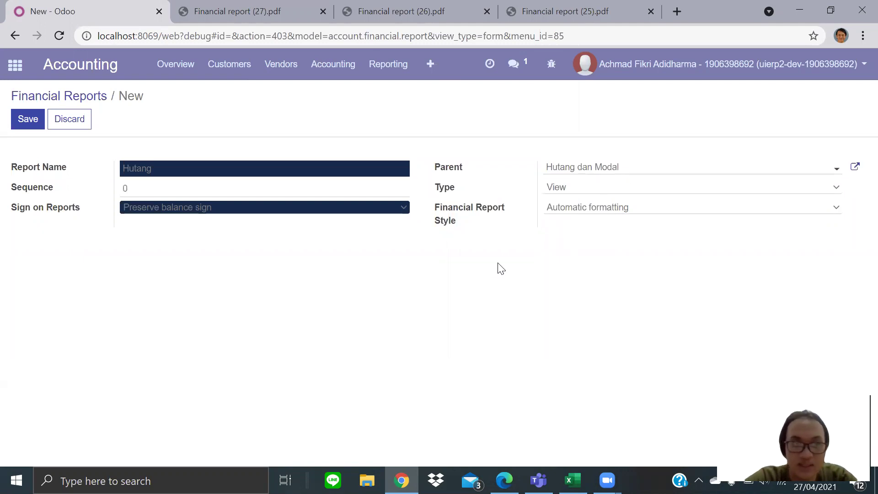
Set the Hutang report's sequence to 2 and its type to Account Type
left_click(157, 188)
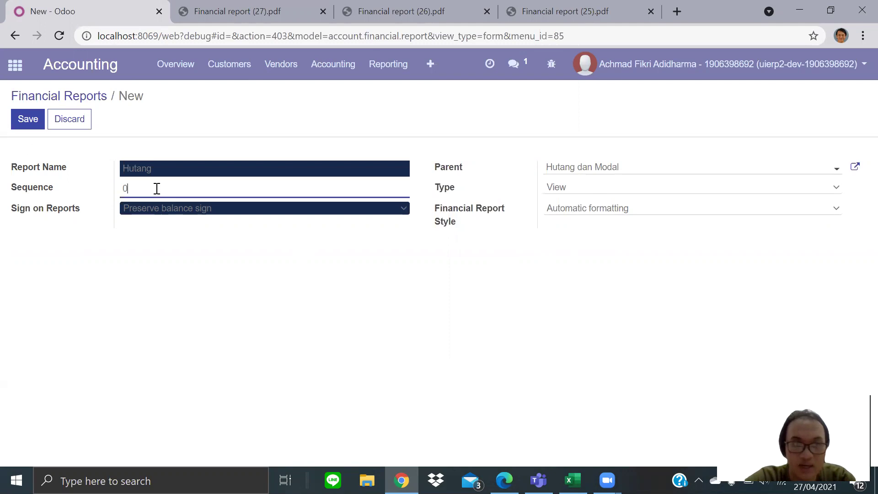
left_click(156, 189)
key("BackSpace")
type("2")
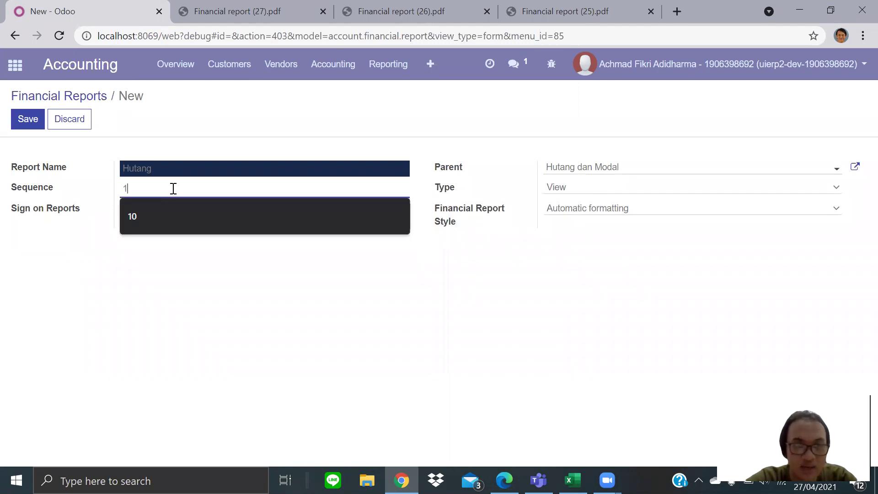
left_click(364, 218)
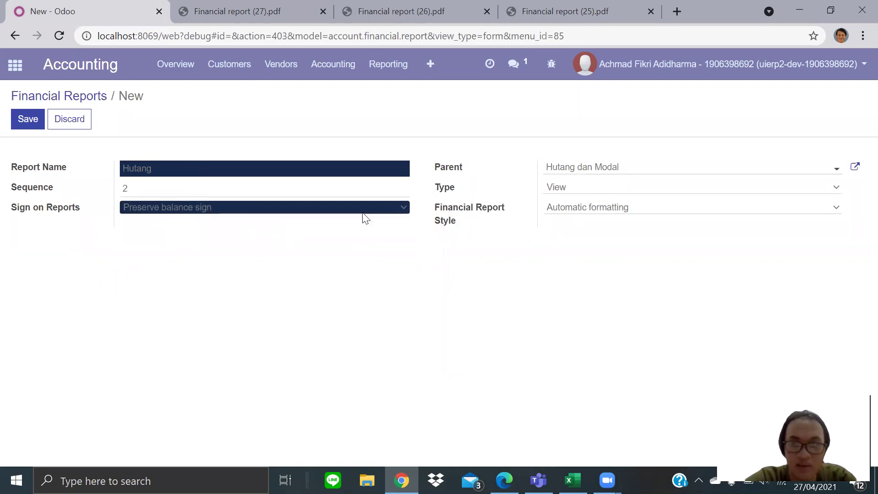
left_click(558, 187)
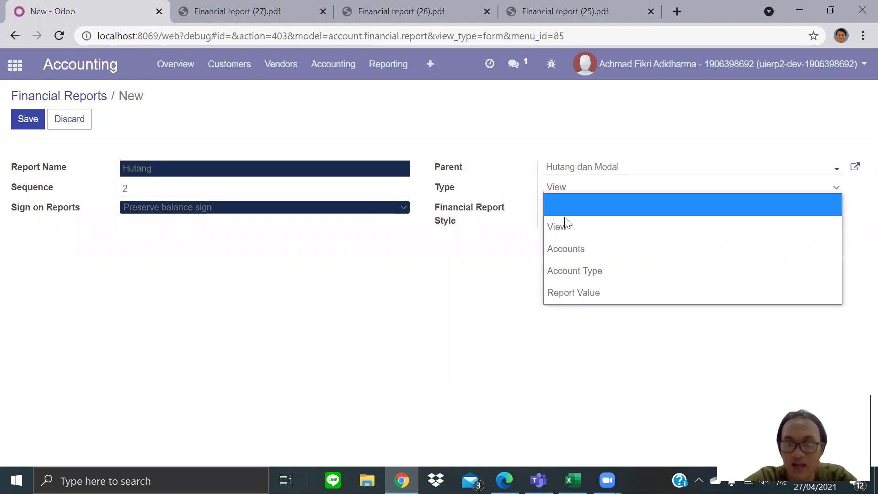
left_click(571, 271)
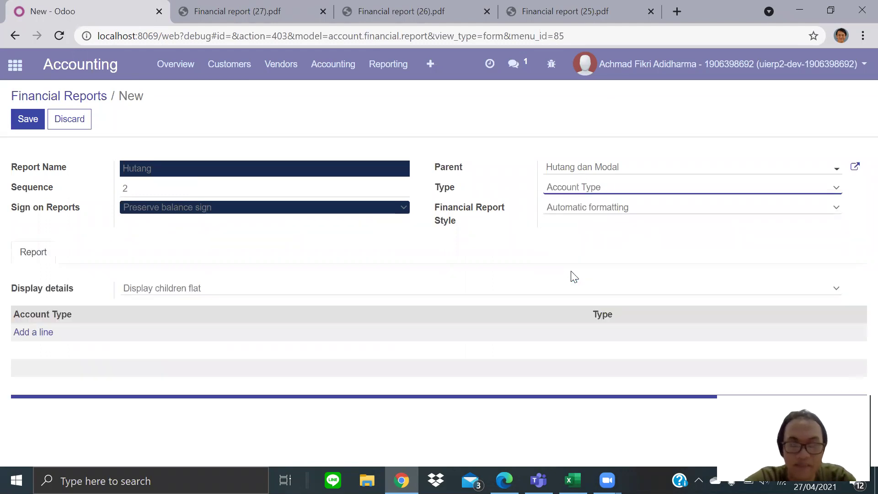
Add the Payable and Current Liabilities account types to the Hutang report, checking the Neraca sheet in Excel for the accounts needed
left_click(33, 333)
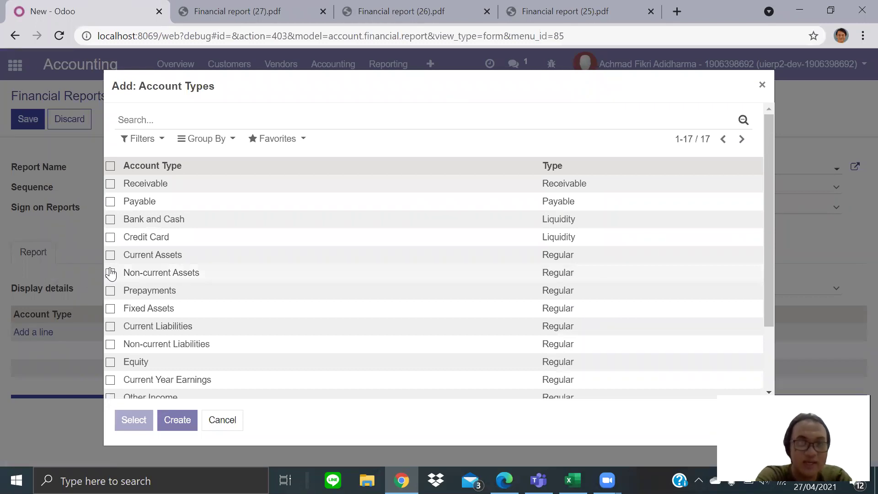
left_click(573, 480)
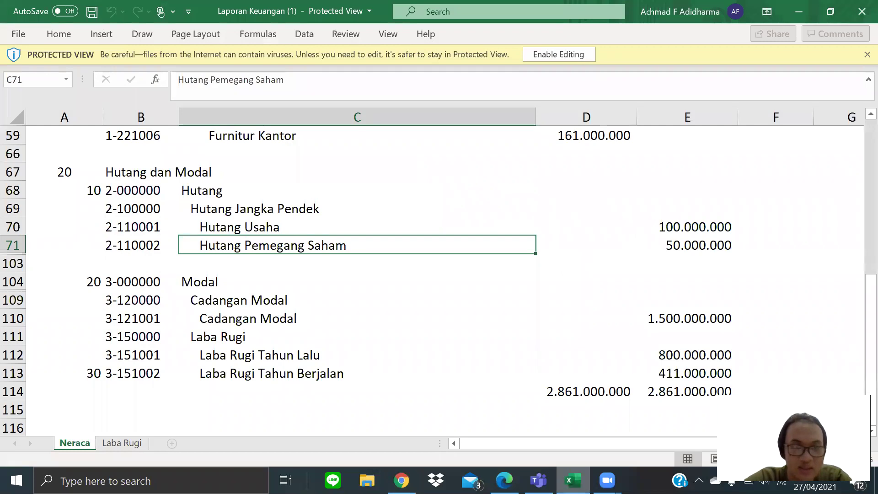
left_click(573, 480)
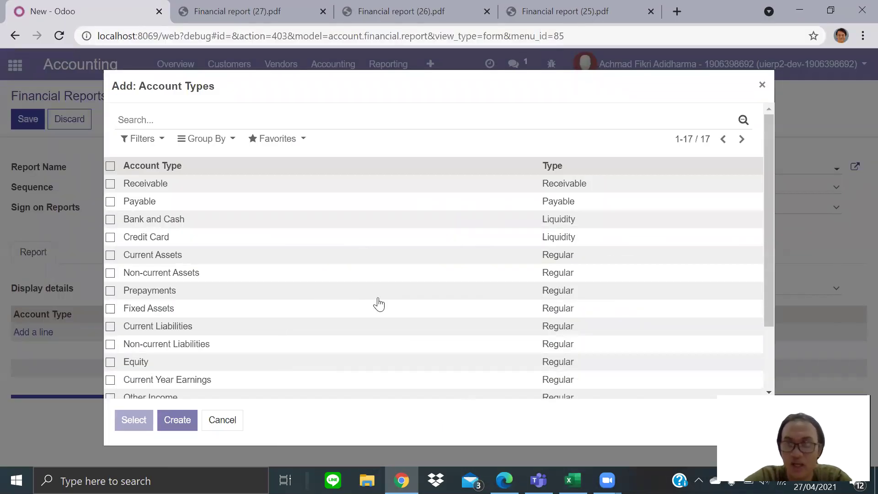
scroll(245, 268, "down", 2)
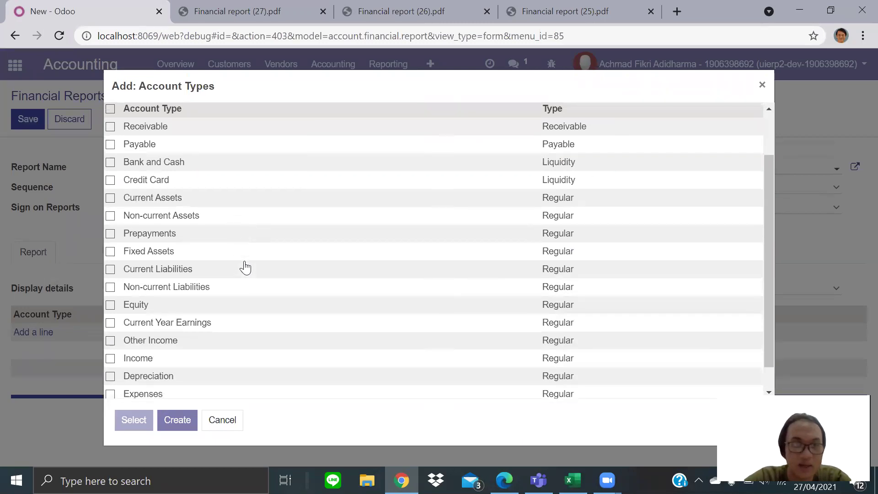
scroll(246, 268, "up", 2)
left_click(201, 204)
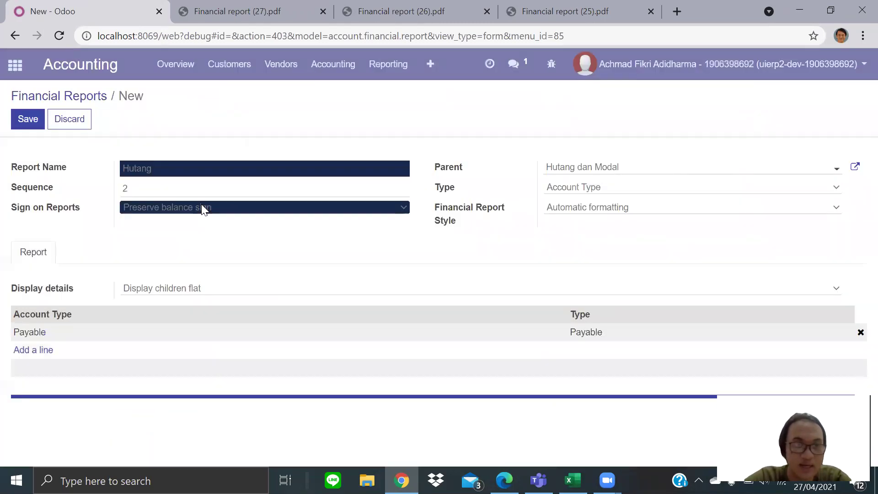
left_click(30, 352)
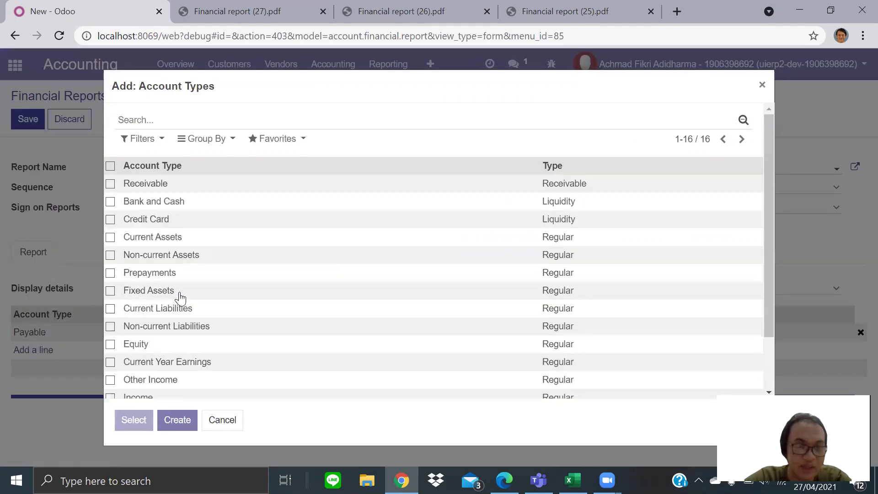
scroll(178, 293, "down", 1)
left_click(180, 291)
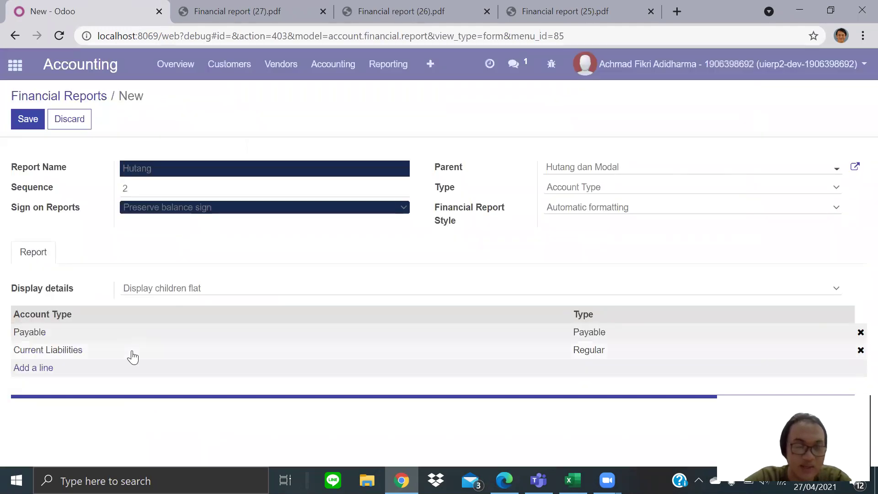
Save the Hutang report, reopen it for editing, set its display details to Display children with hierarchy, and save again
left_click(28, 120)
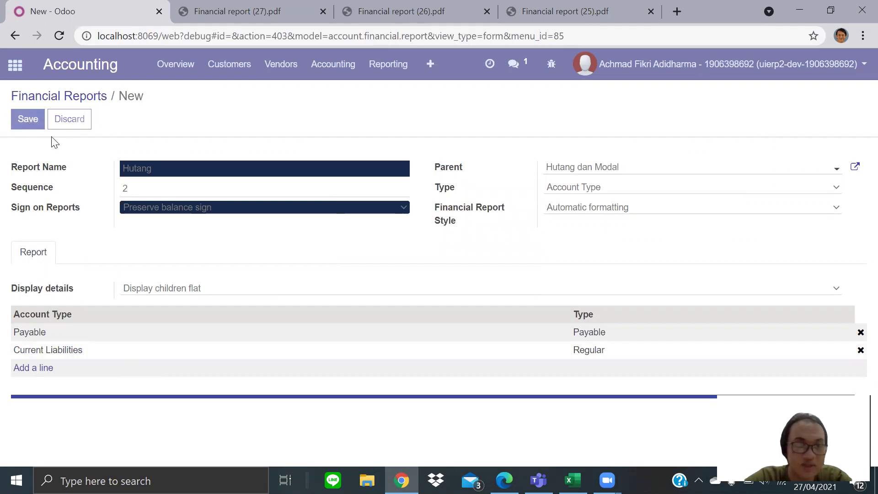
left_click(28, 128)
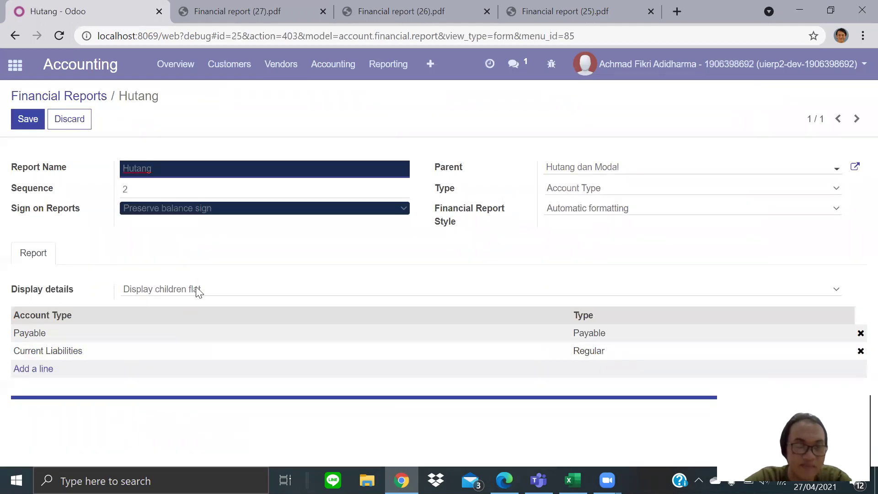
left_click(197, 290)
left_click(192, 378)
left_click(31, 121)
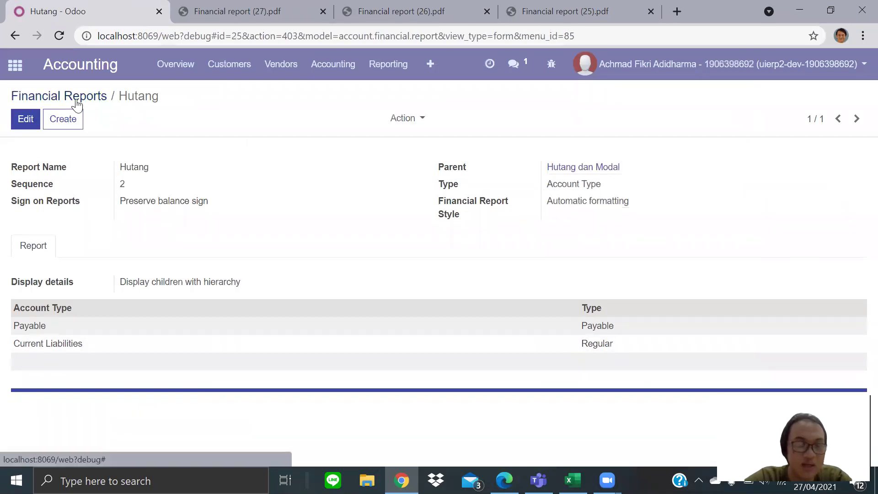
Return to the financial reports list and examine the reports grouped under Liability and Hutang dan Modal
left_click(78, 102)
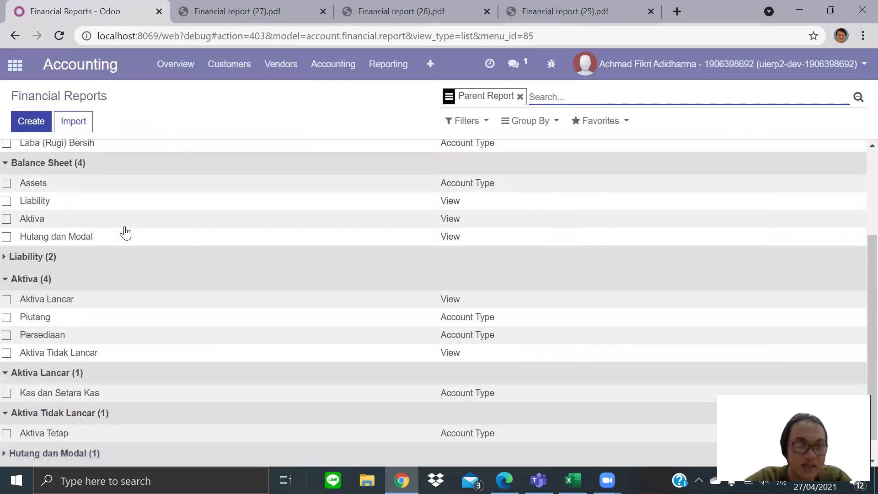
scroll(125, 229, "down", 1)
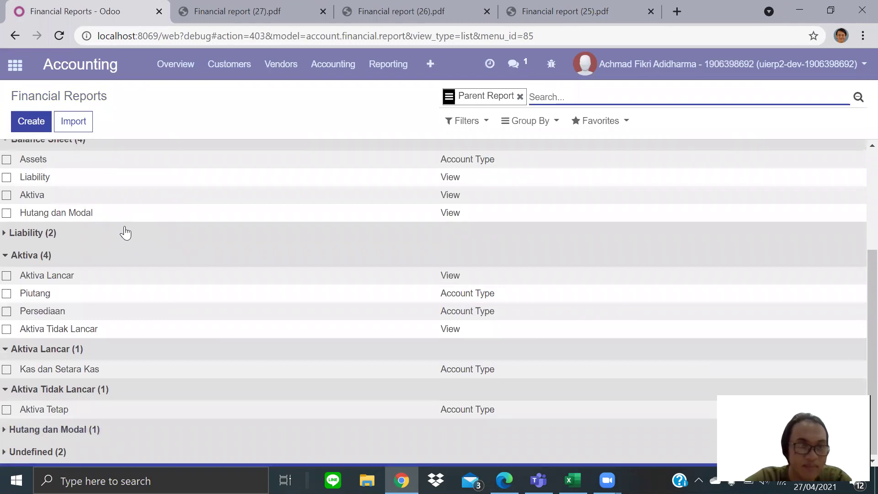
scroll(125, 229, "up", 1)
scroll(125, 228, "down", 1)
left_click(48, 232)
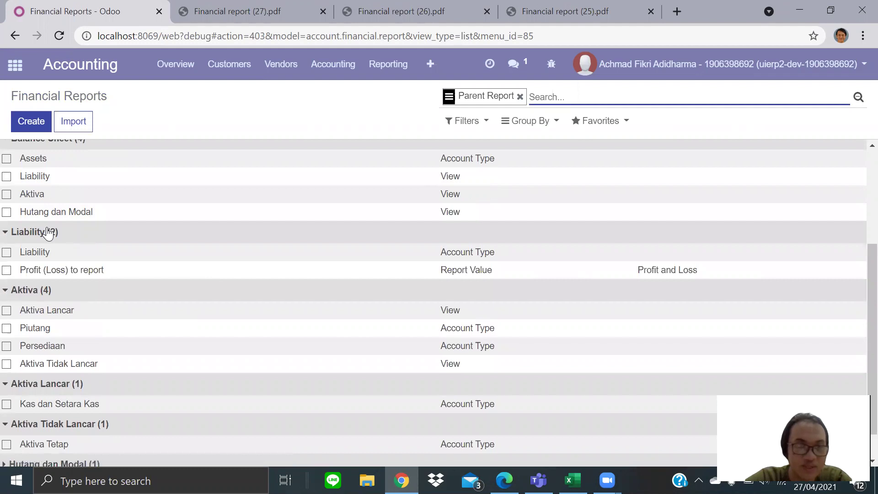
left_click(48, 232)
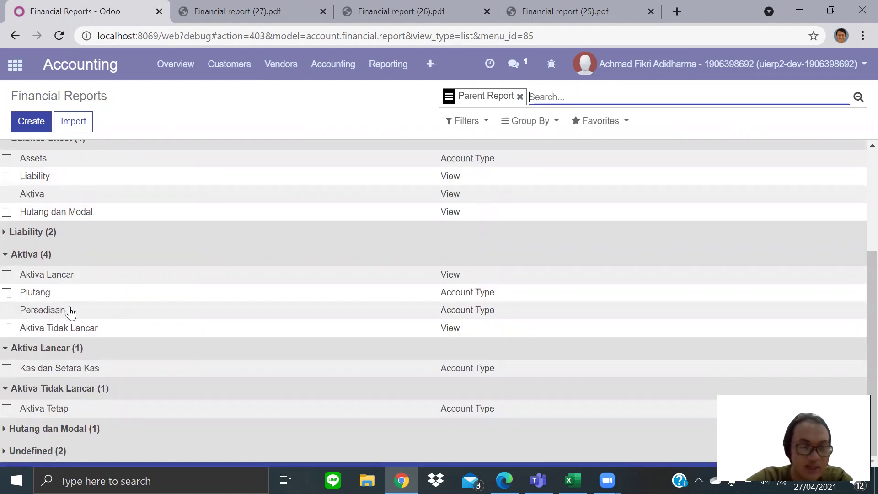
left_click(49, 429)
scroll(46, 430, "down", 1)
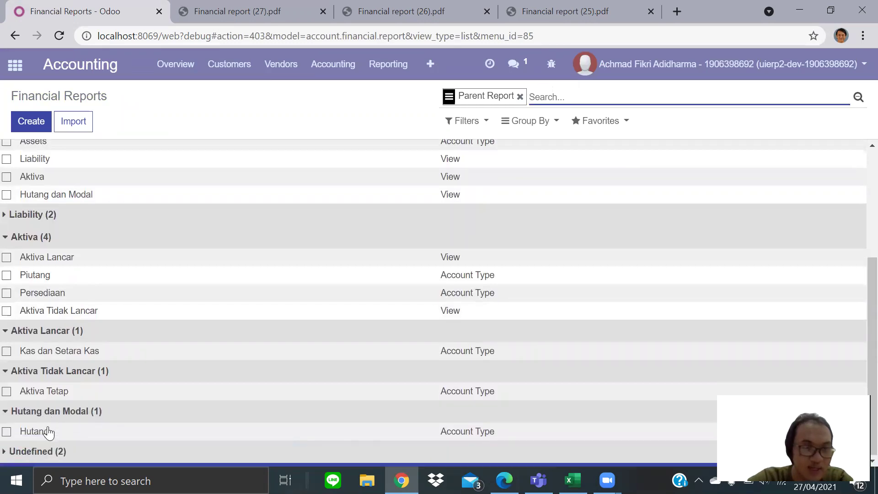
Start a new financial report named Modal with Hutang dan Modal as its parent
left_click(30, 123)
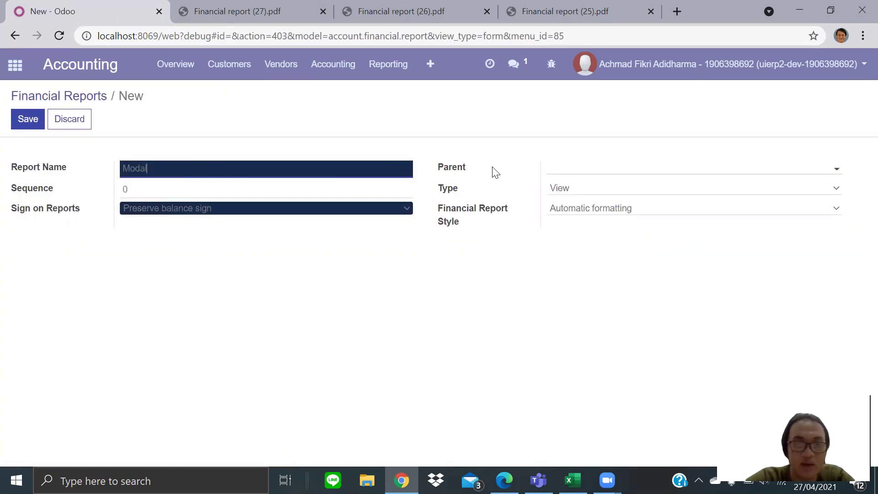
left_click(563, 170)
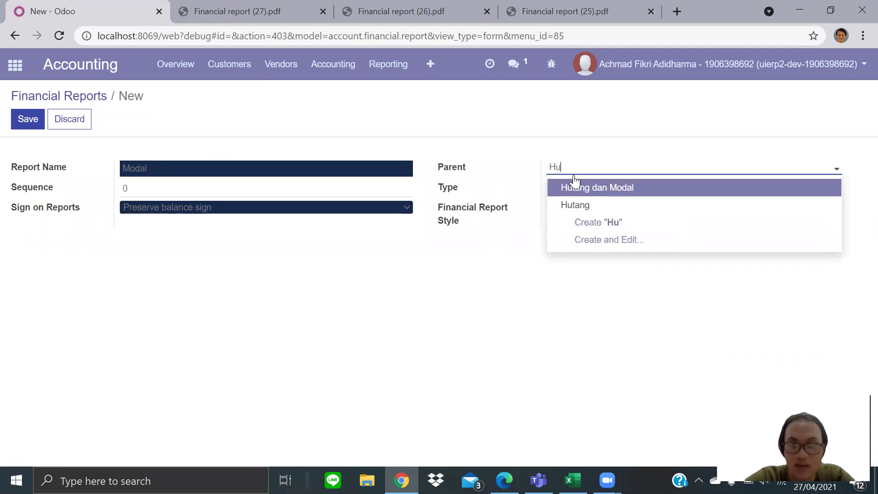
left_click(570, 188)
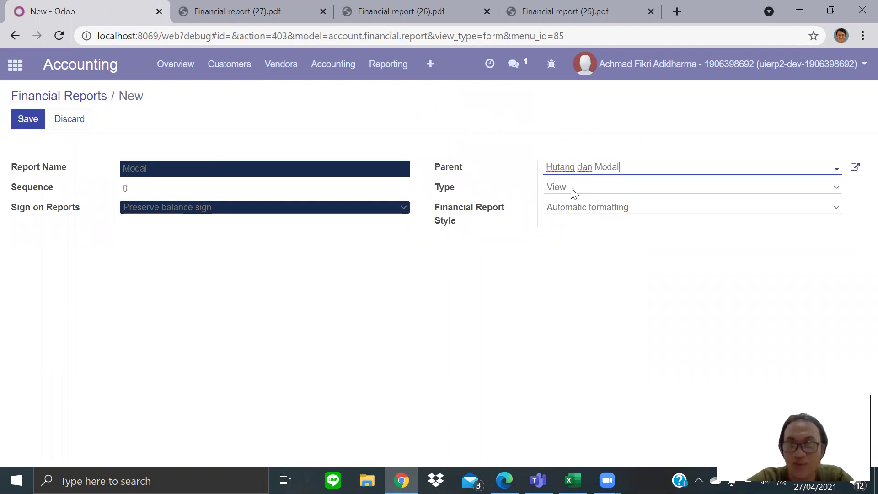
Set the Modal report's sequence to 2
left_click(275, 184)
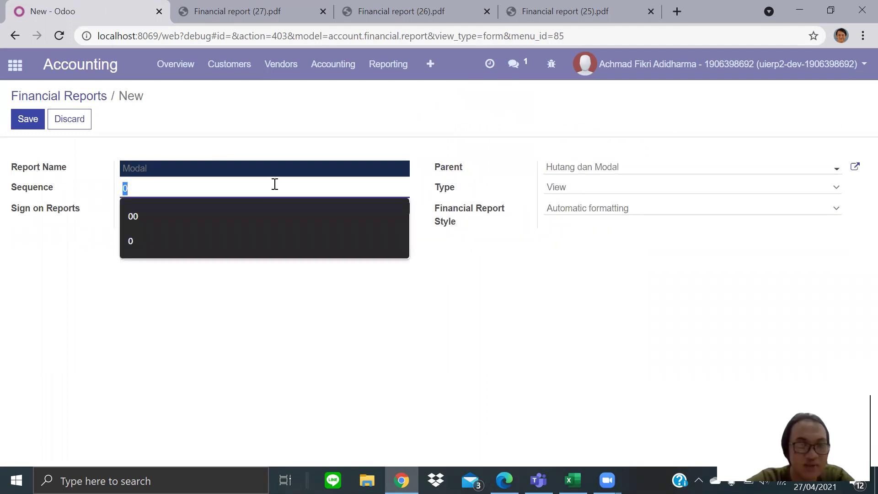
type("2")
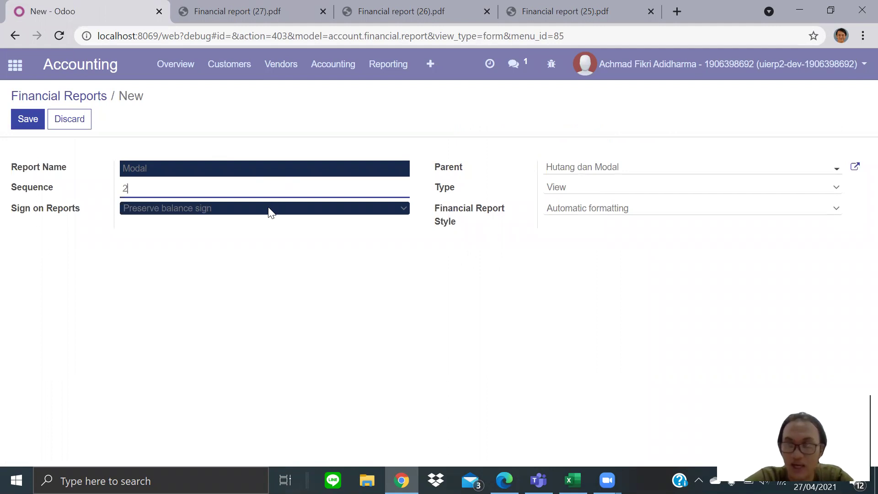
left_click(222, 257)
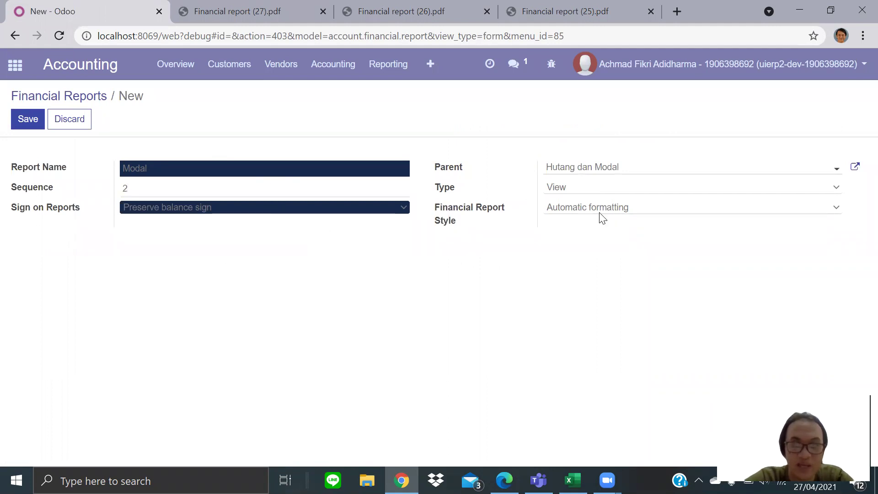
Set the Modal report's type to Account Type and add the Equity account type to it
left_click(623, 191)
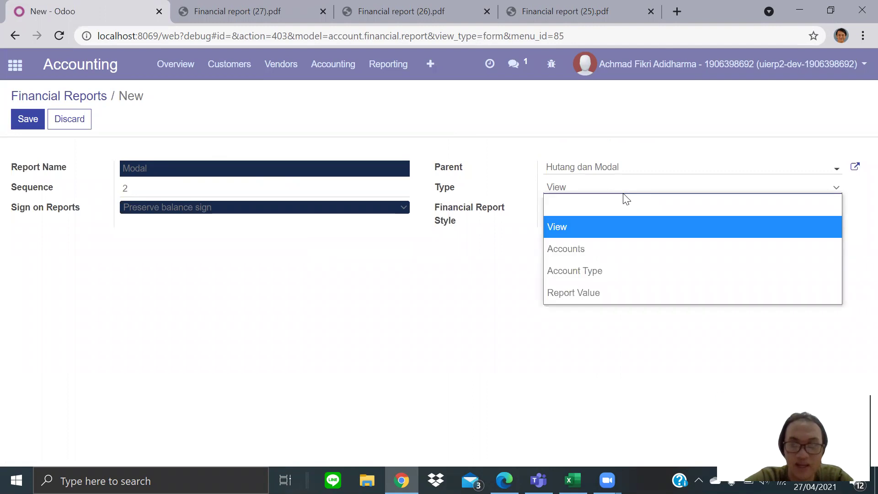
left_click(618, 266)
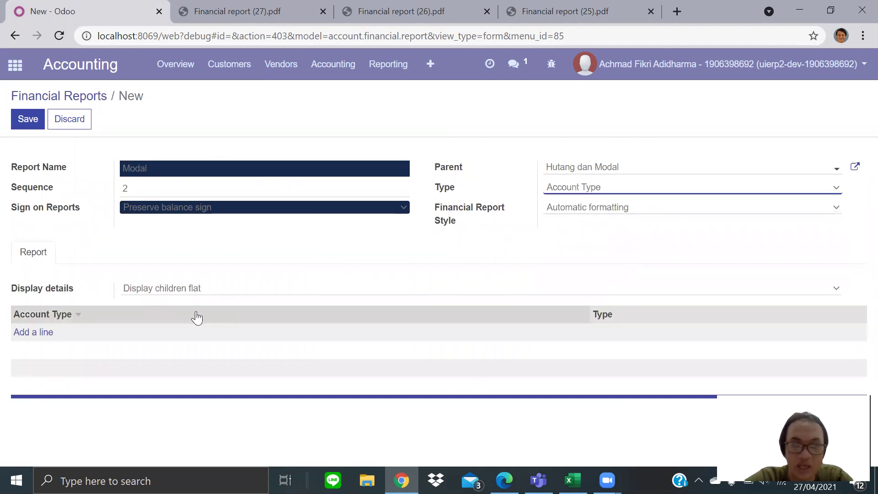
left_click(30, 332)
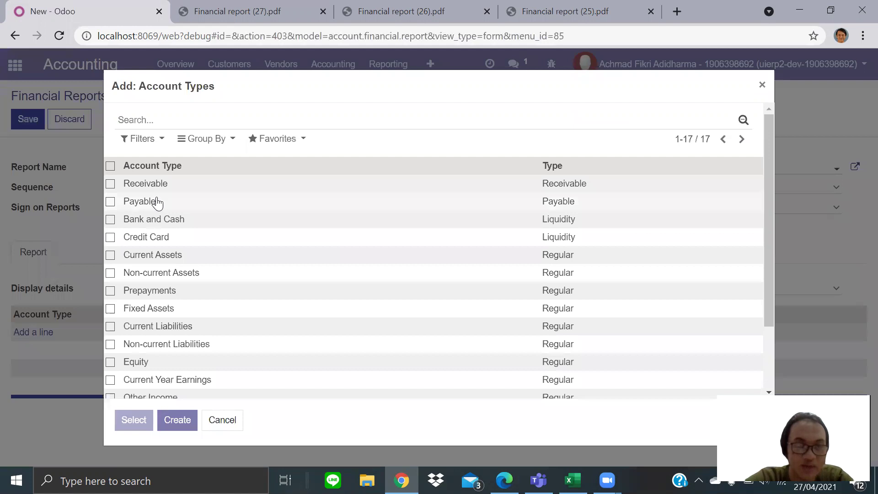
scroll(158, 202, "down", 2)
left_click(135, 276)
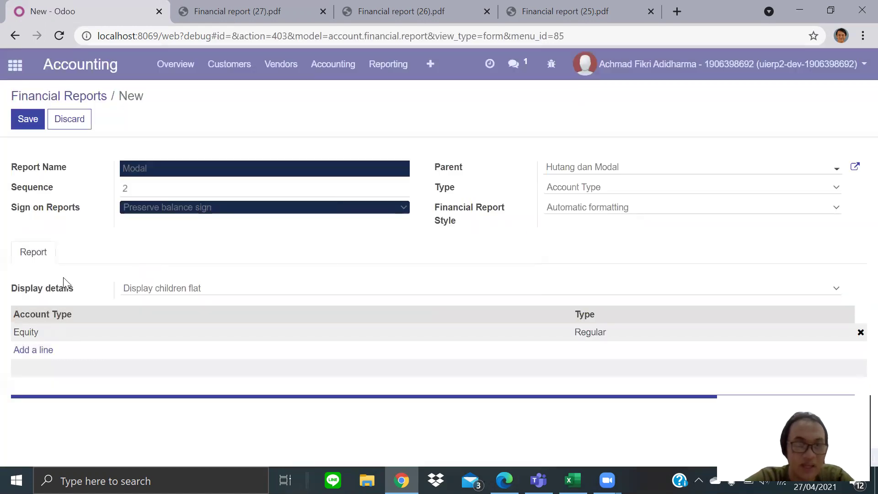
Set the Modal report's sequence to 3 and save the report
left_click(160, 189)
type("3")
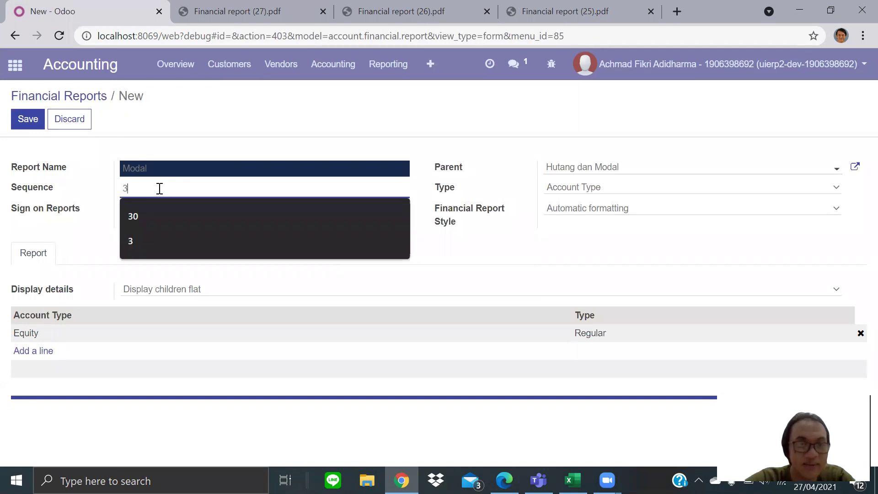
left_click(140, 146)
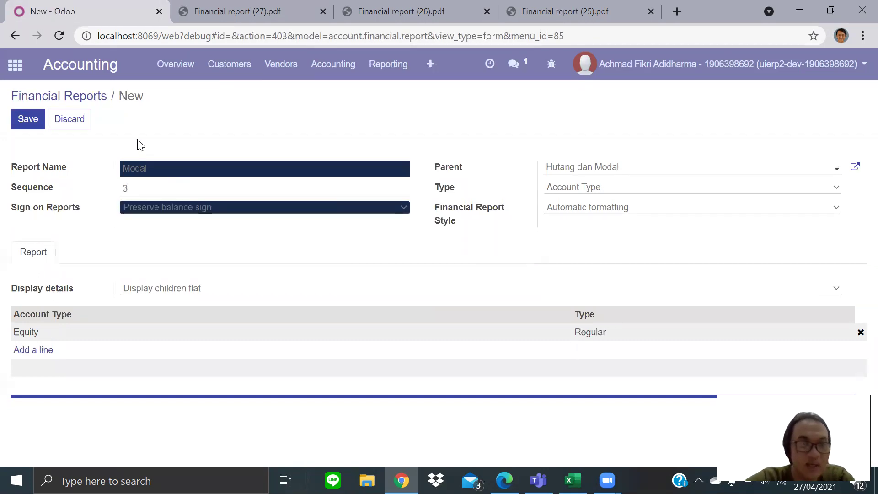
left_click(32, 121)
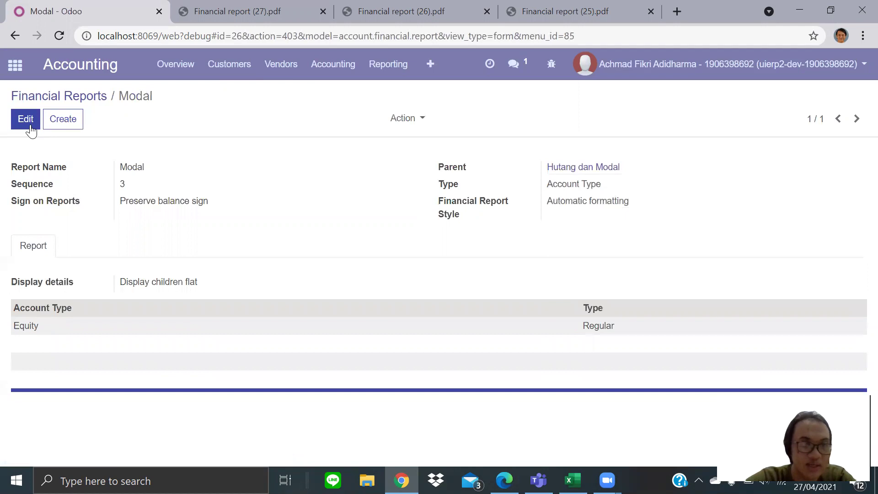
Reopen the Modal report for editing, set its display details to Display children with hierarchy, and save it
left_click(29, 126)
left_click(153, 289)
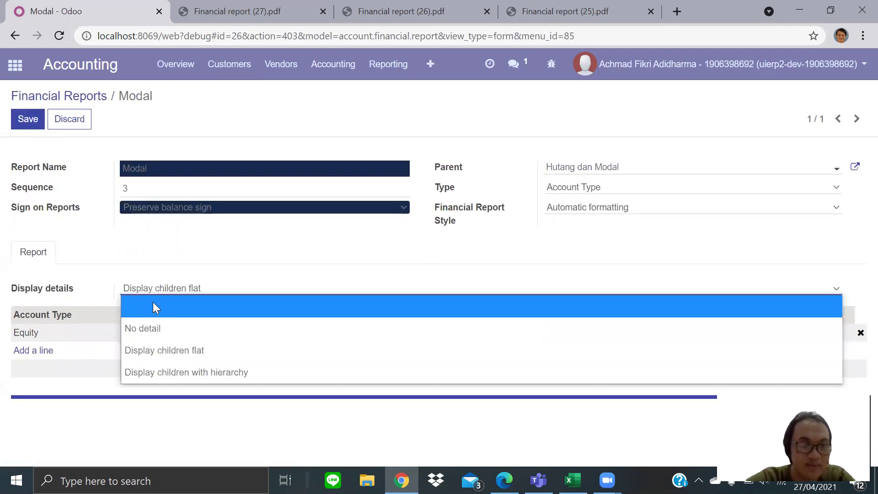
left_click(160, 373)
left_click(27, 120)
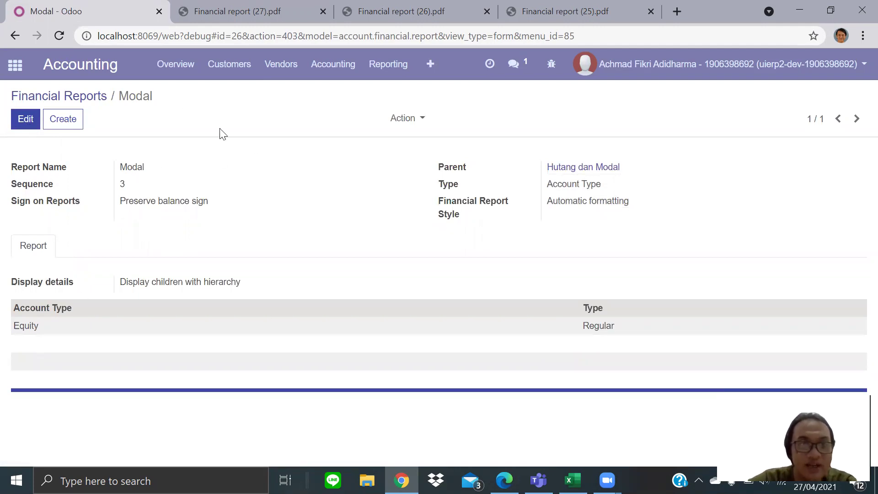
Open the Assets report under Balance Sheet from the financial reports list and delete it
left_click(82, 97)
scroll(138, 173, "down", 1)
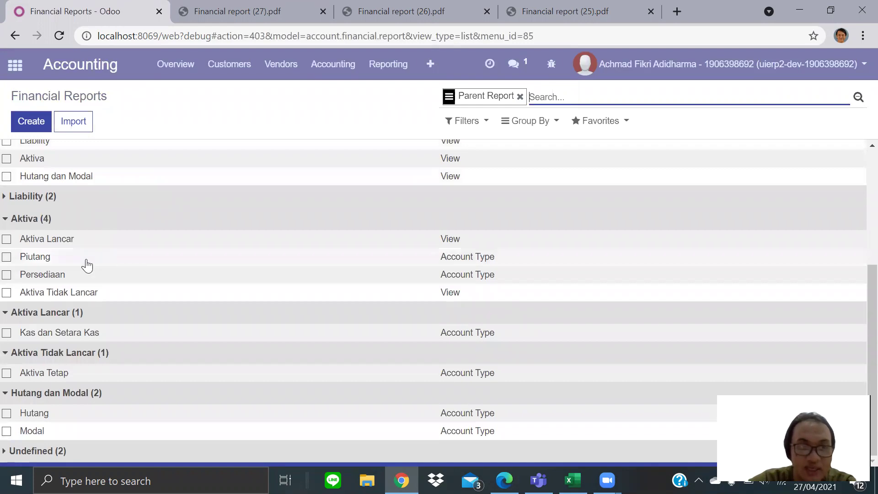
left_click(42, 197)
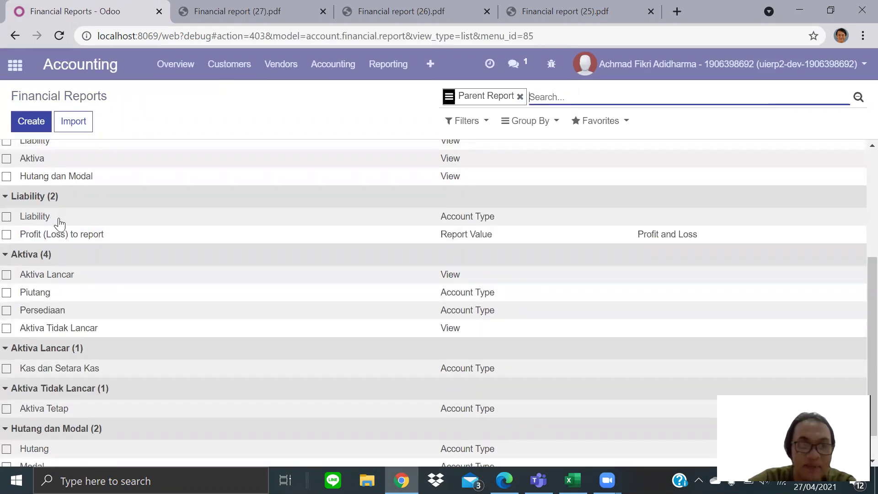
scroll(59, 224, "up", 1)
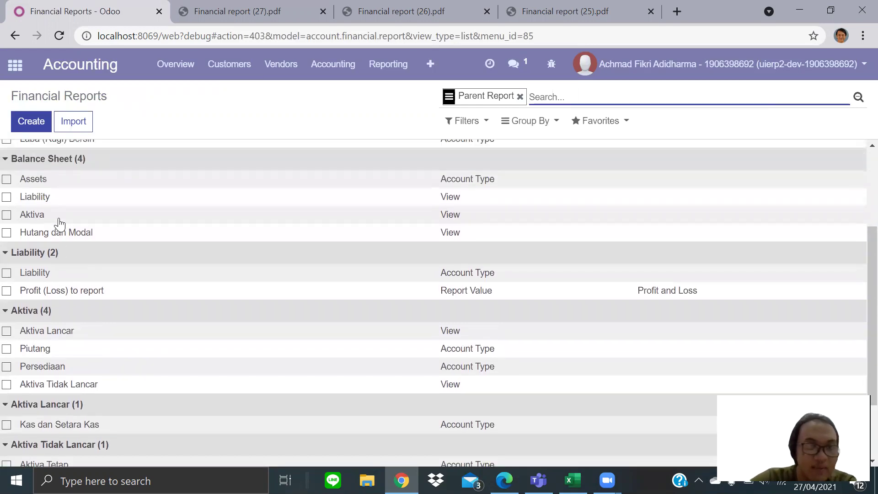
left_click(36, 184)
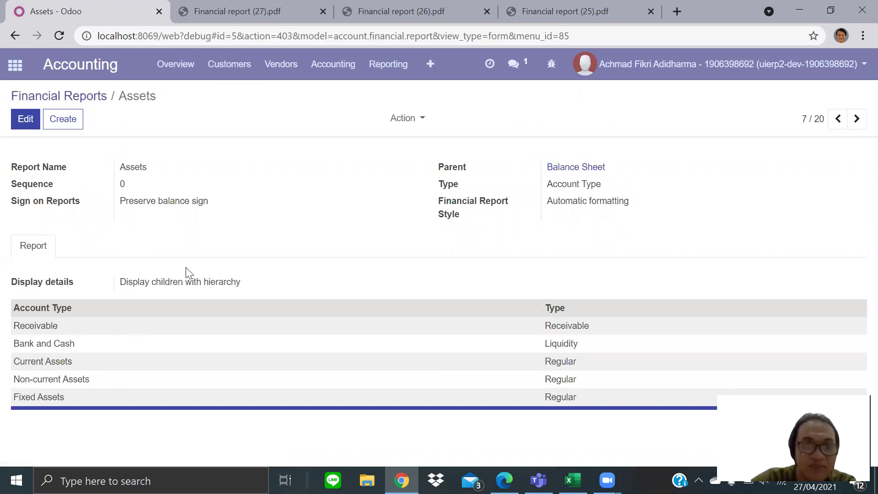
left_click(421, 120)
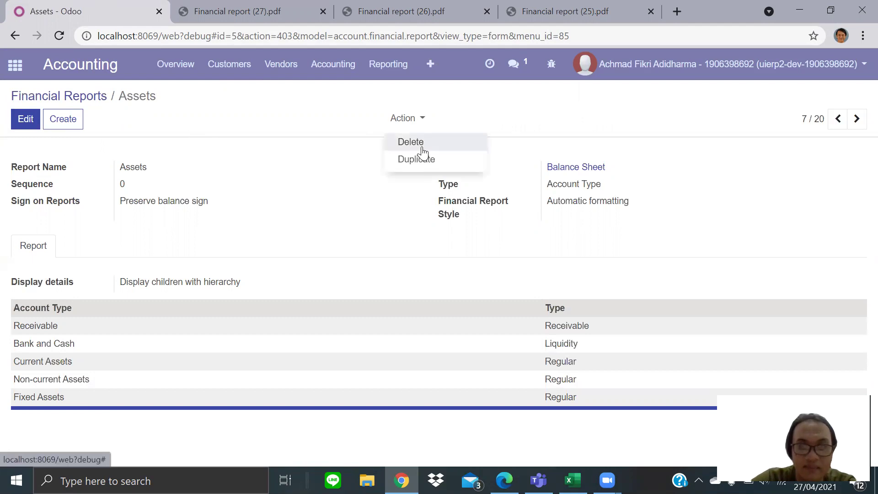
left_click(413, 140)
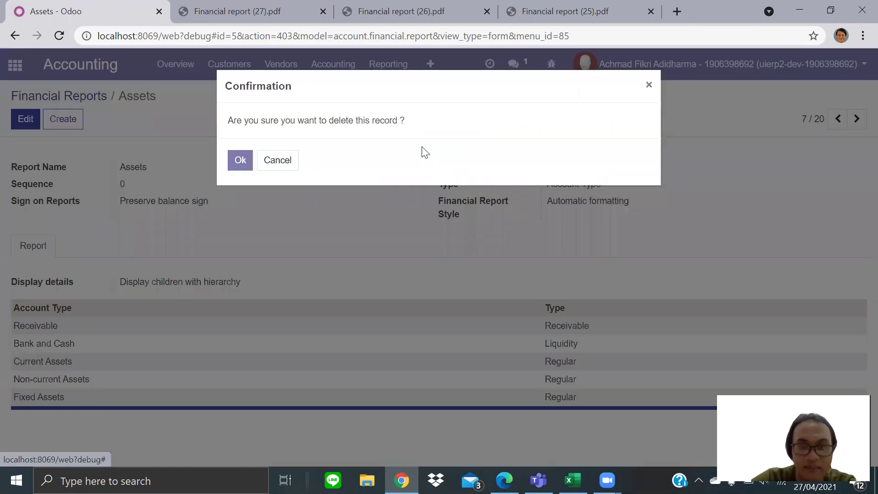
left_click(237, 168)
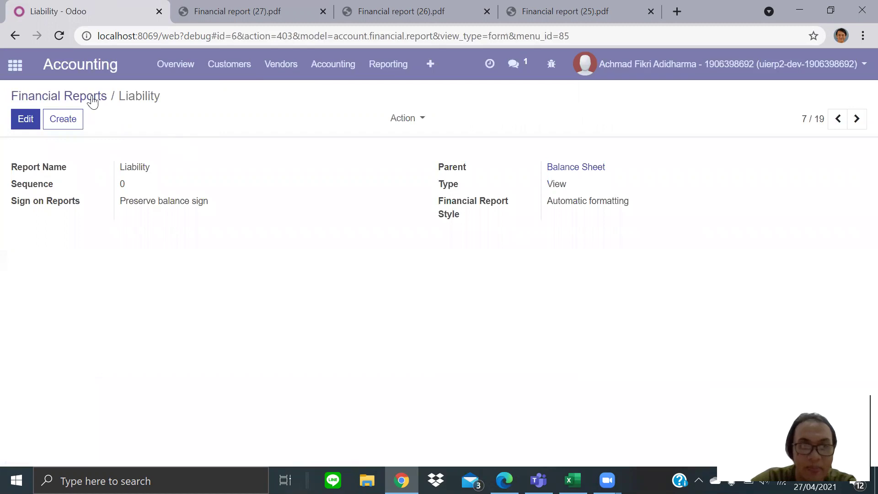
Delete the Account Type report named Liability under the Liability parent, and return to the financial reports list
left_click(88, 97)
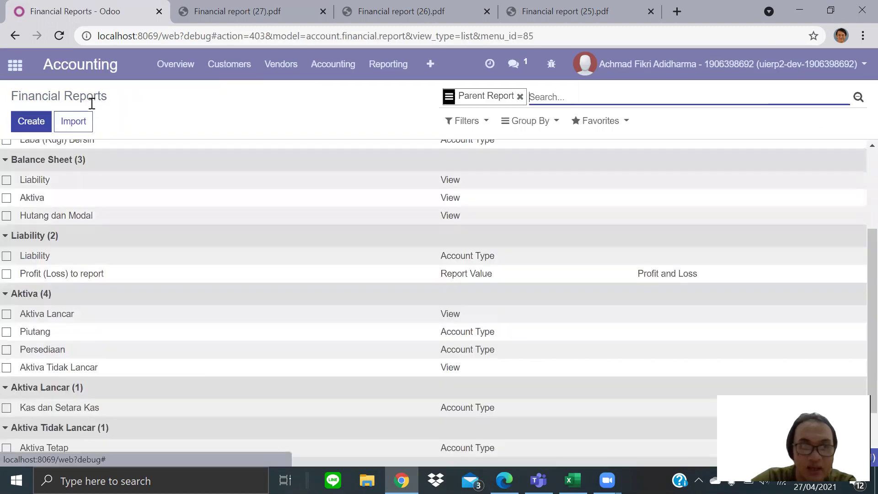
left_click(42, 261)
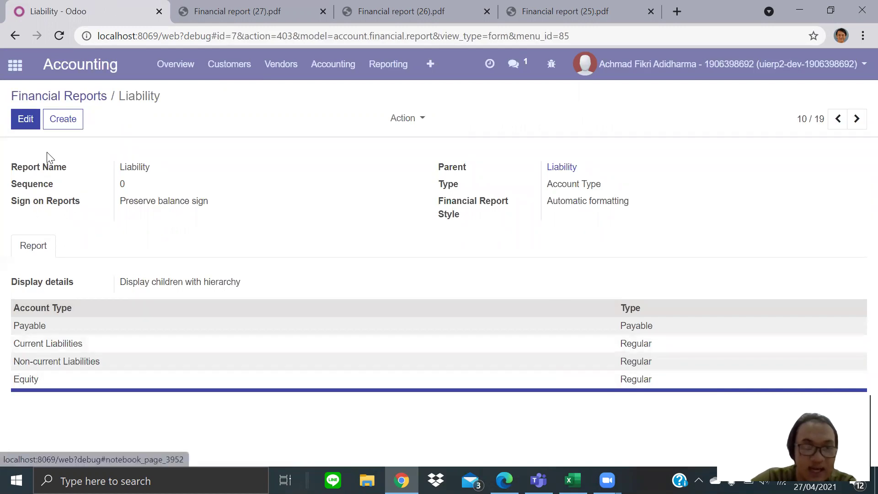
left_click(32, 121)
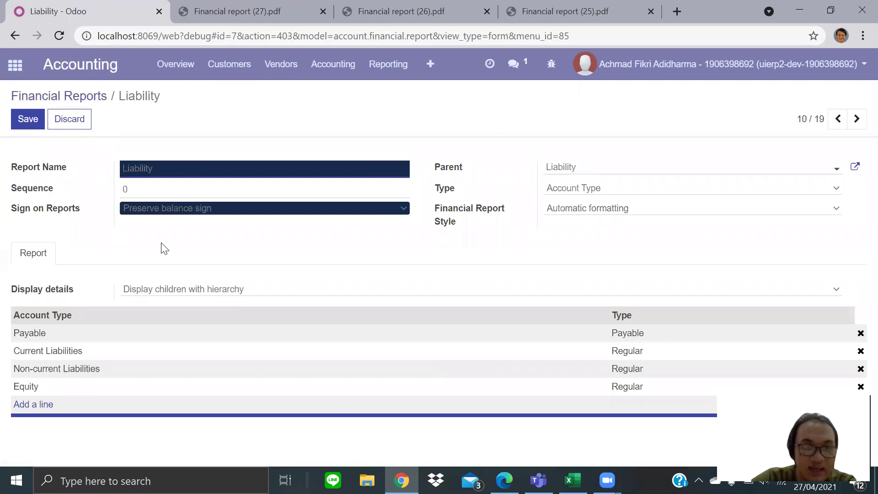
left_click(42, 122)
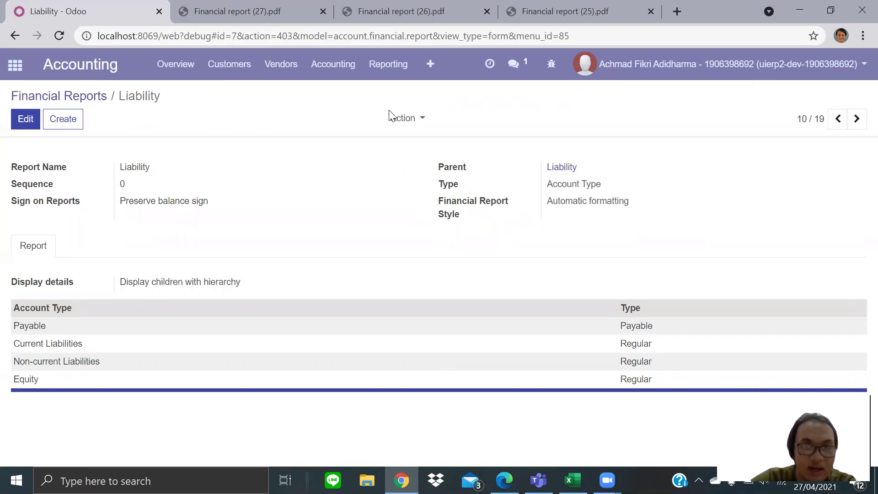
left_click(408, 120)
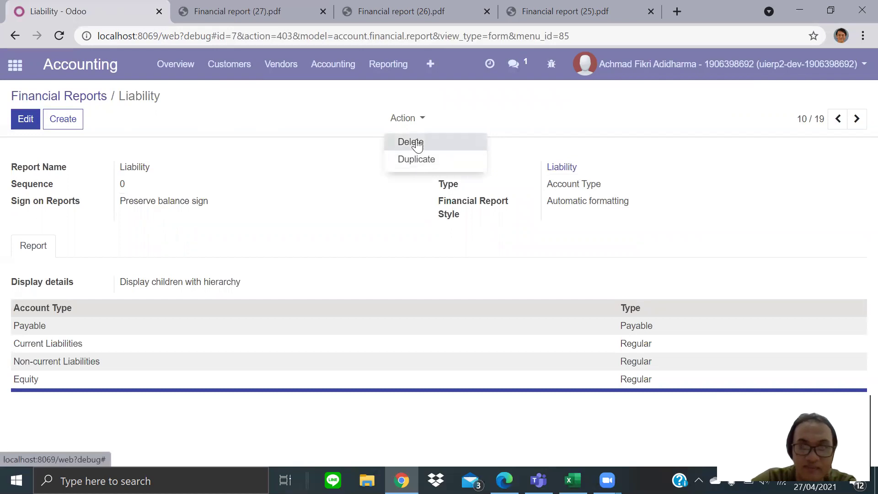
left_click(414, 143)
left_click(230, 160)
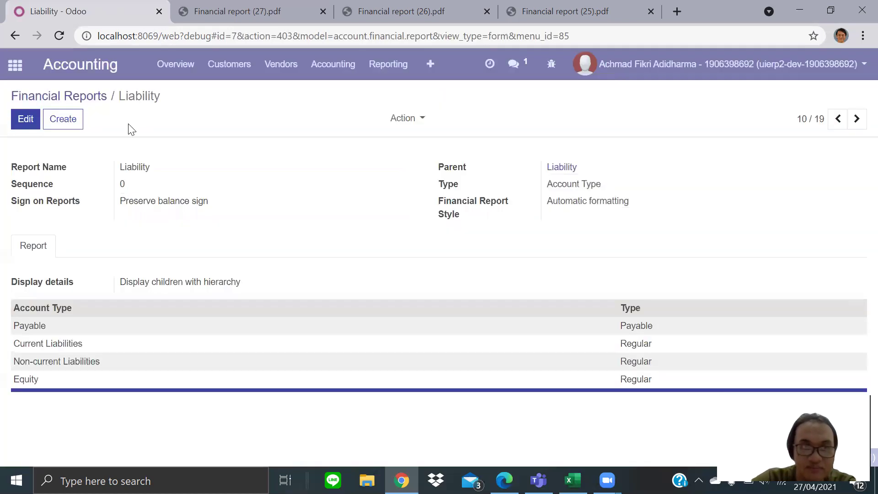
left_click(80, 102)
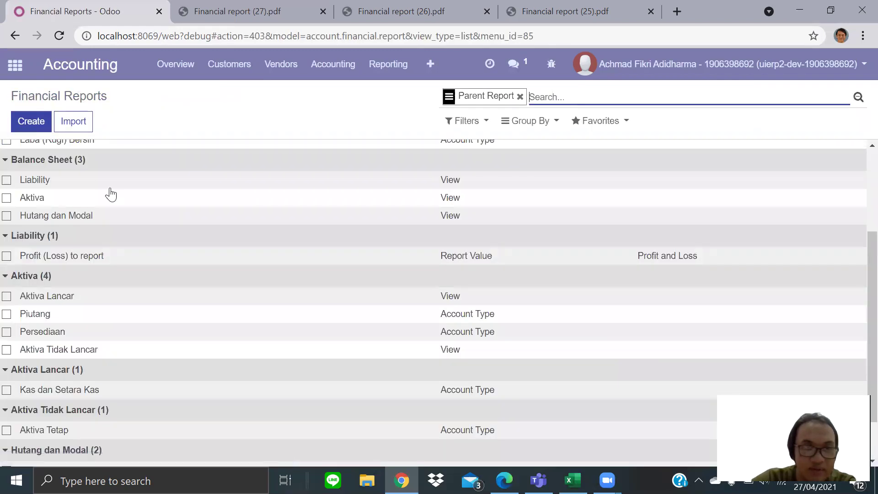
scroll(111, 193, "up", 1)
scroll(111, 193, "up", 1)
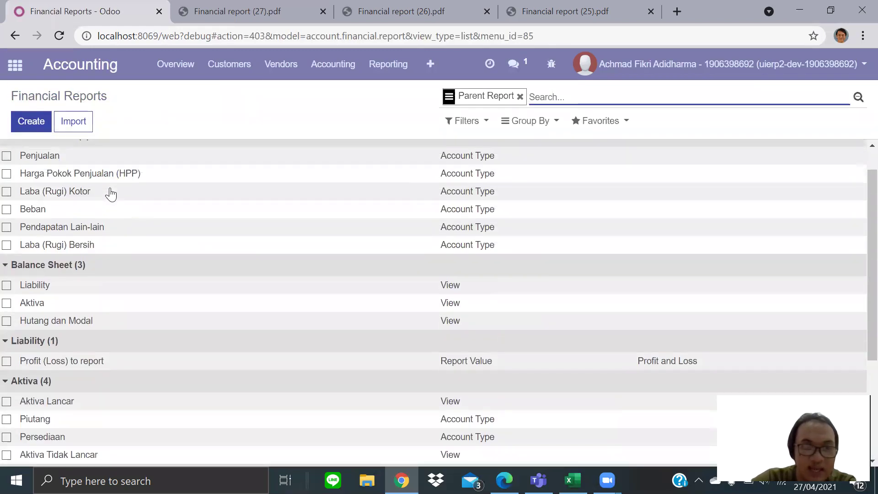
Check the Neraca sheet in Excel, delete the Liability view report under Balance Sheet in Odoo, and return to the financial reports list
scroll(111, 192, "up", 1)
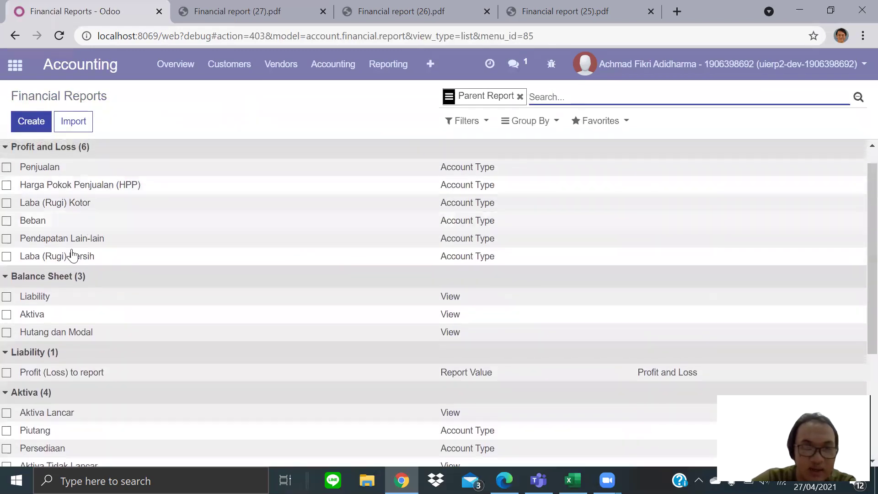
left_click(46, 299)
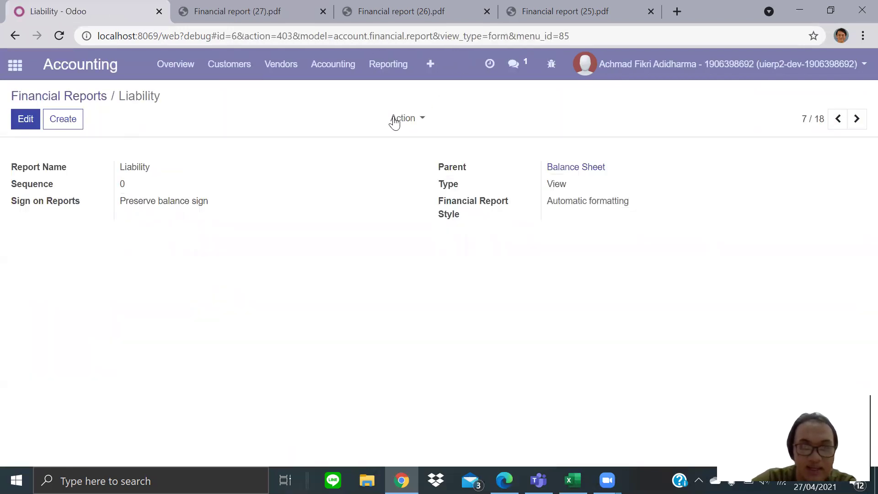
left_click(398, 118)
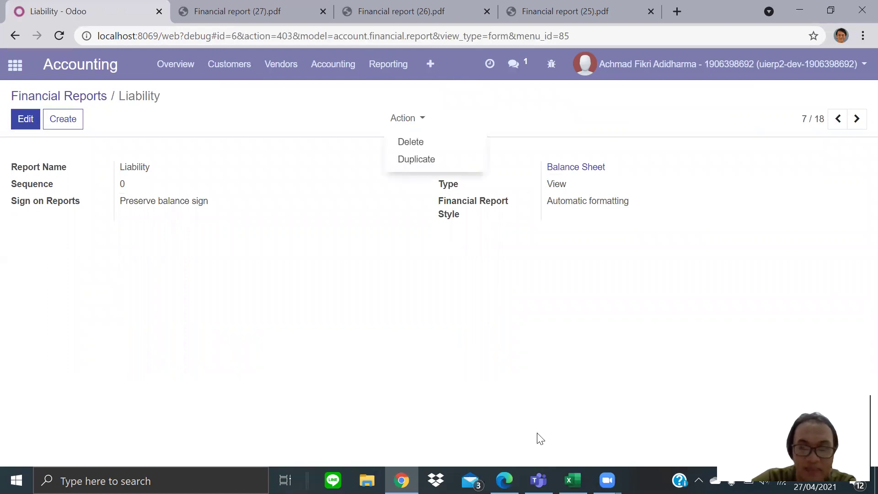
left_click(572, 480)
left_click(334, 257)
scroll(333, 256, "up", 19)
scroll(333, 256, "down", 17)
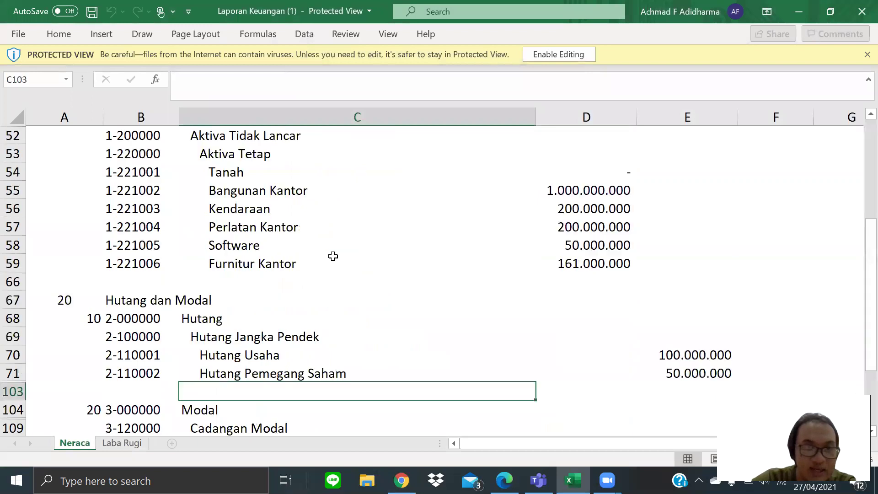
scroll(333, 256, "down", 5)
scroll(333, 256, "up", 6)
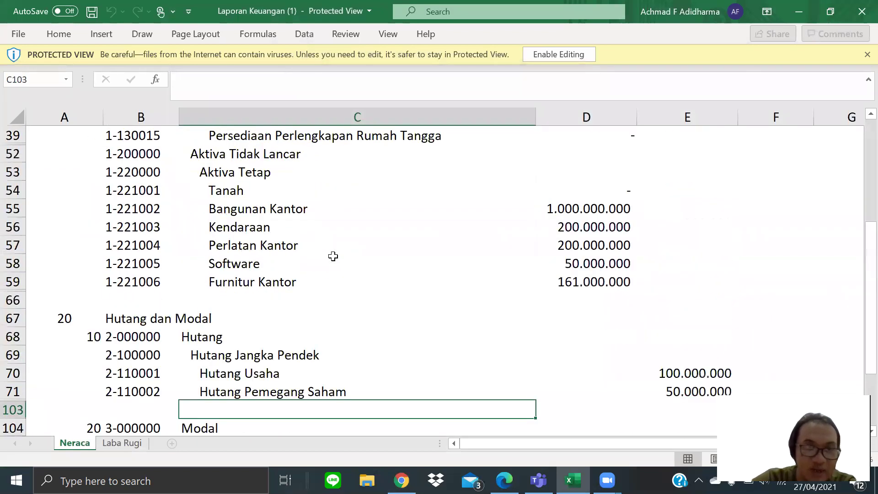
left_click(572, 480)
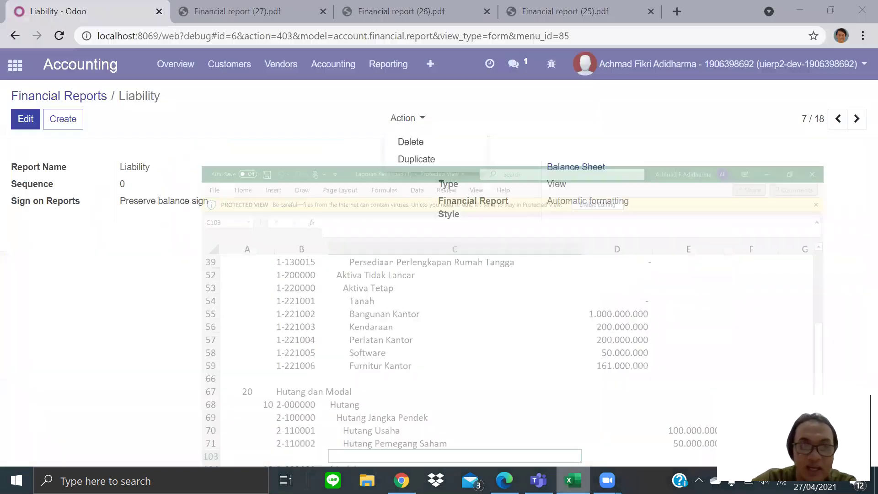
left_click(394, 142)
left_click(237, 158)
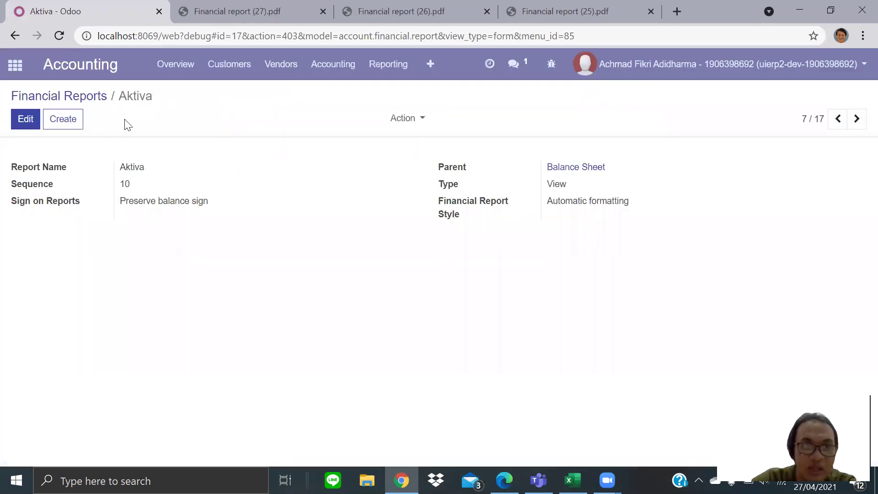
left_click(82, 103)
Print the Balance Sheet report for all posted entries and open the downloaded PDF
scroll(130, 179, "down", 3)
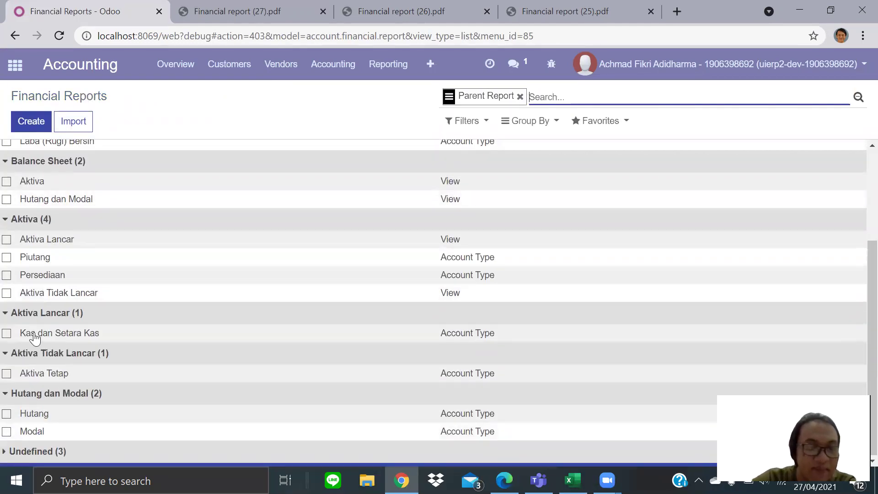
scroll(33, 337, "up", 1)
scroll(33, 337, "up", 3)
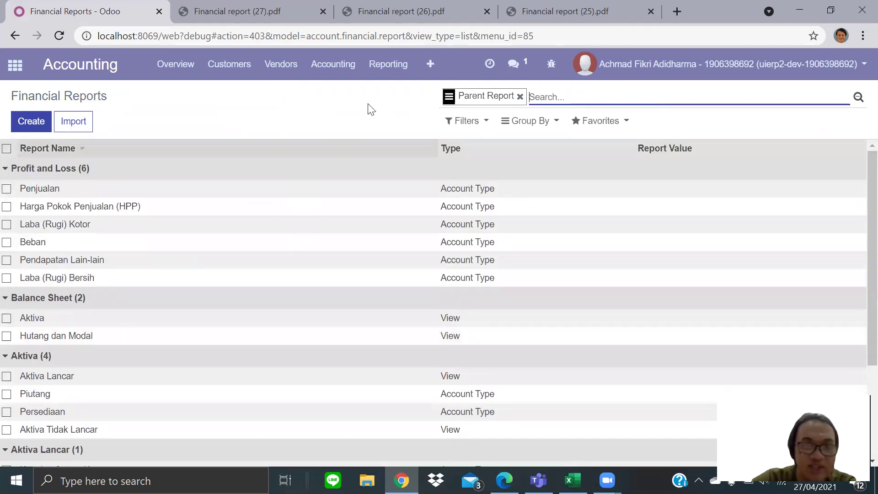
left_click(378, 75)
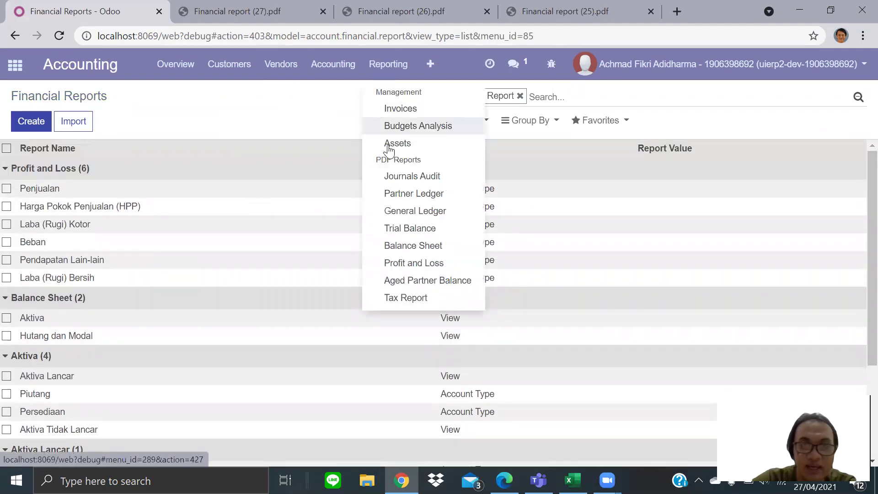
left_click(394, 251)
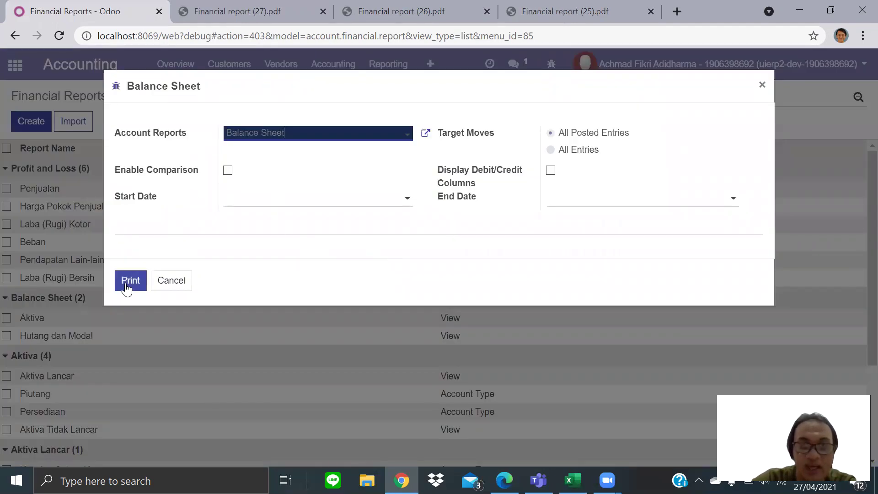
left_click(130, 280)
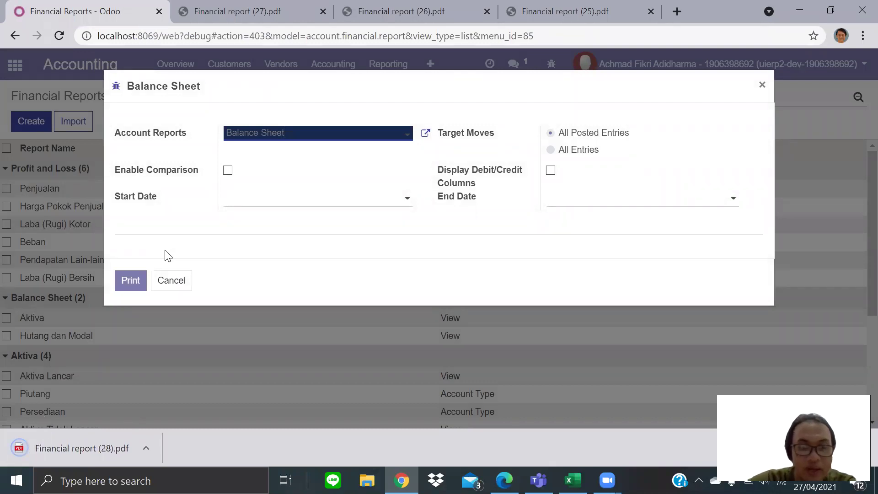
left_click(87, 438)
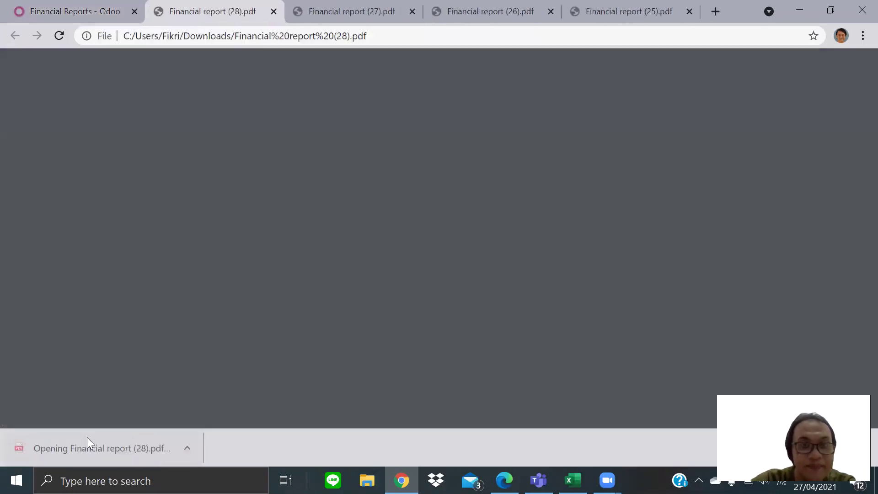
Examine the Balance Sheet PDF's section order, accounts and balances under Aktiva and Hutang dan Modal across both pages
scroll(181, 319, "down", 1)
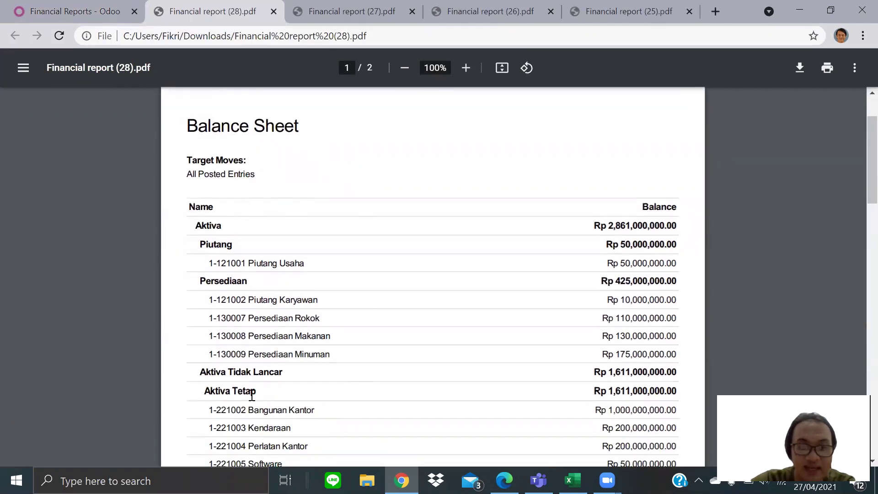
scroll(251, 396, "down", 2)
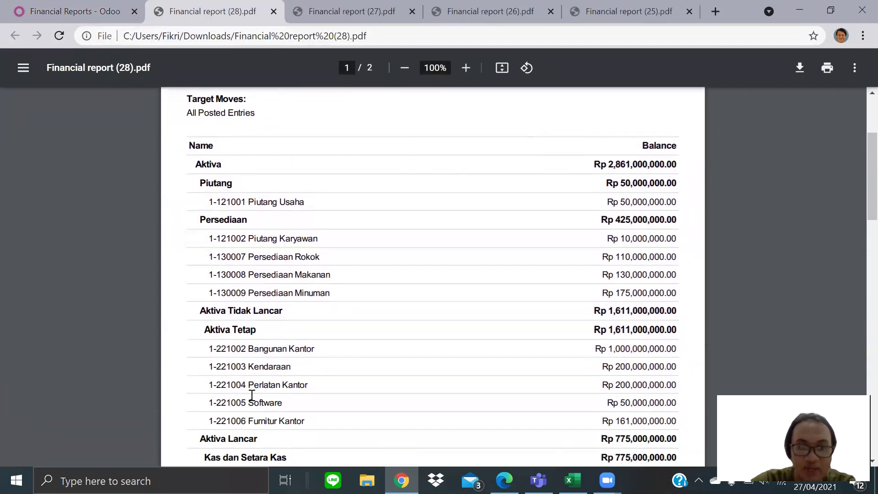
scroll(252, 396, "down", 1)
scroll(252, 396, "down", 1)
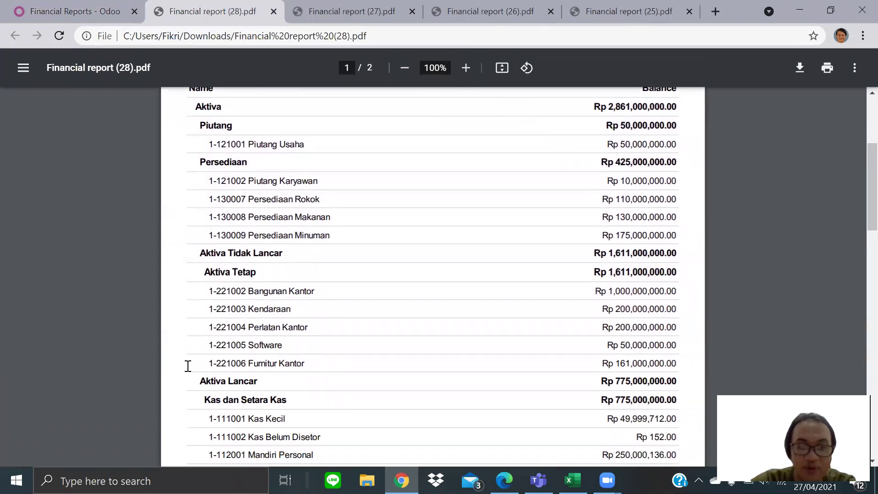
scroll(298, 376, "up", 3)
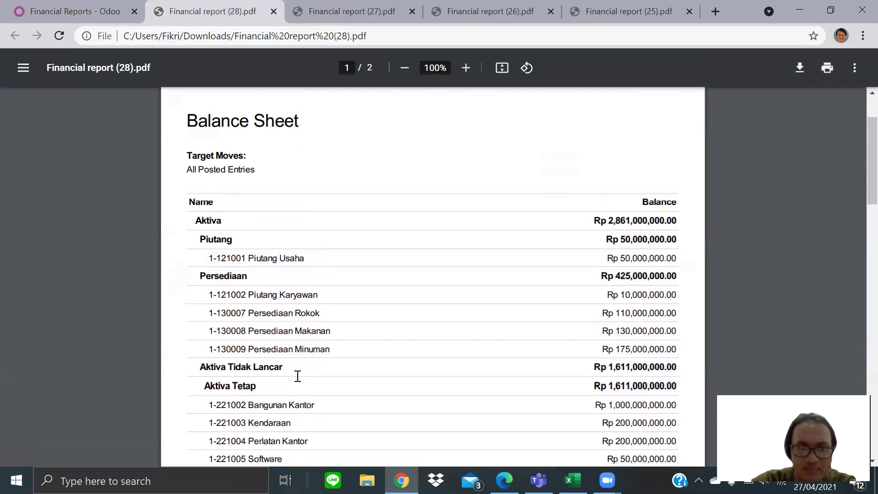
scroll(298, 373, "down", 5)
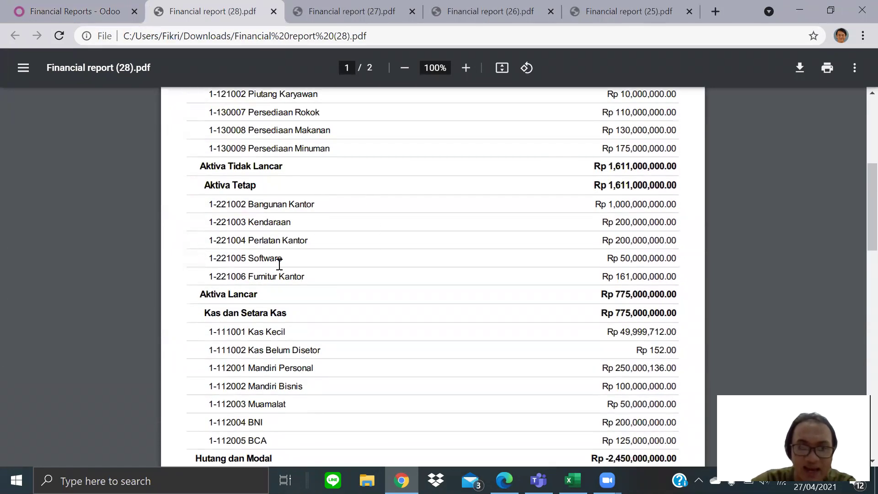
scroll(279, 264, "up", 5)
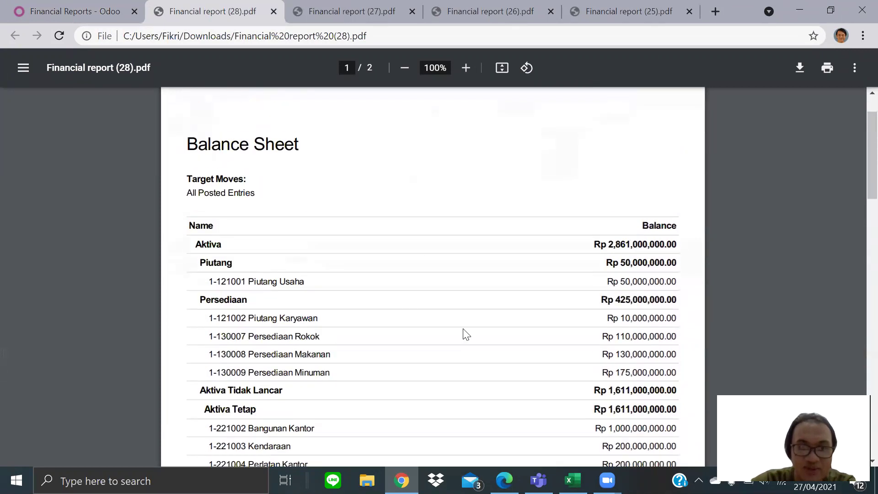
scroll(228, 256, "down", 1)
scroll(228, 256, "down", 1)
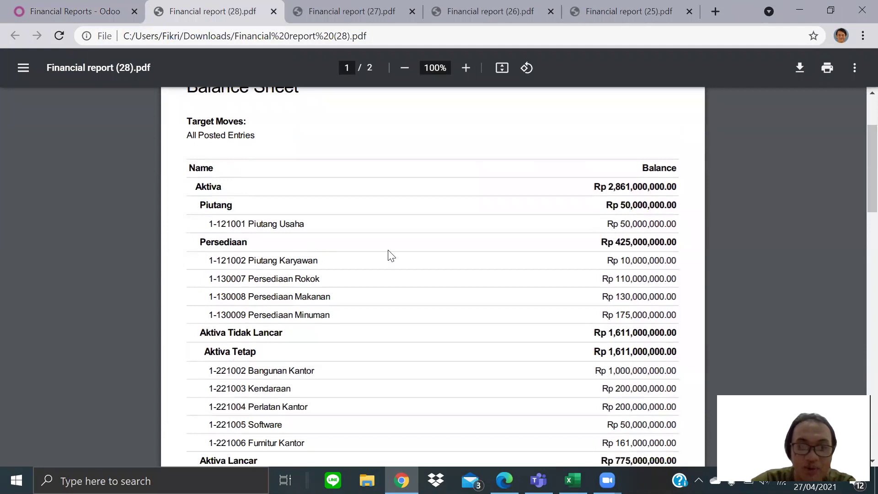
left_click_drag(197, 208, 261, 260)
left_click(300, 249)
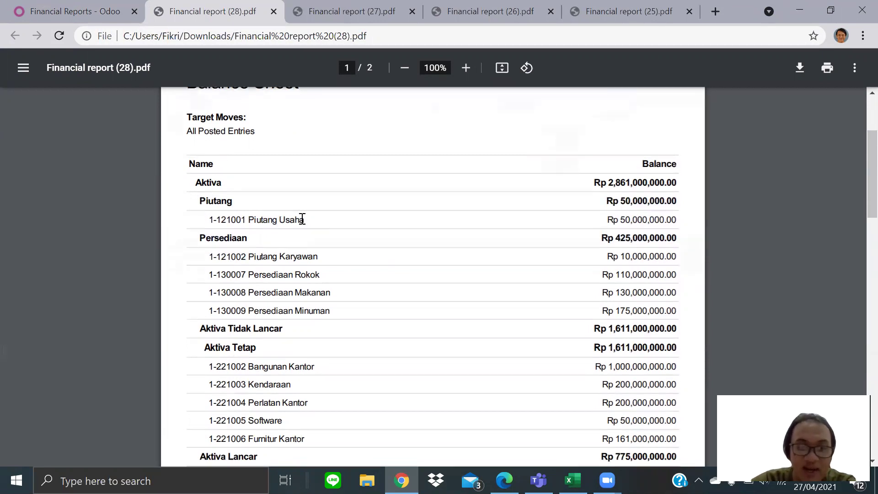
scroll(183, 232, "down", 2)
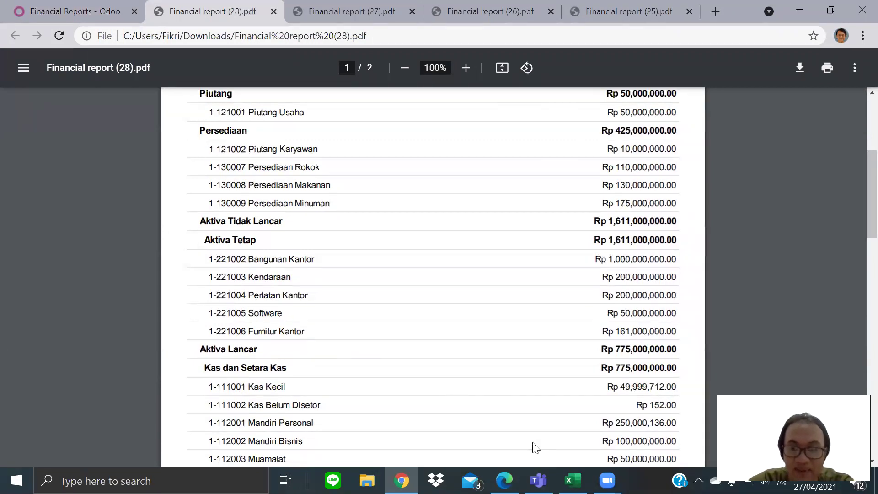
mouse_move(572, 480)
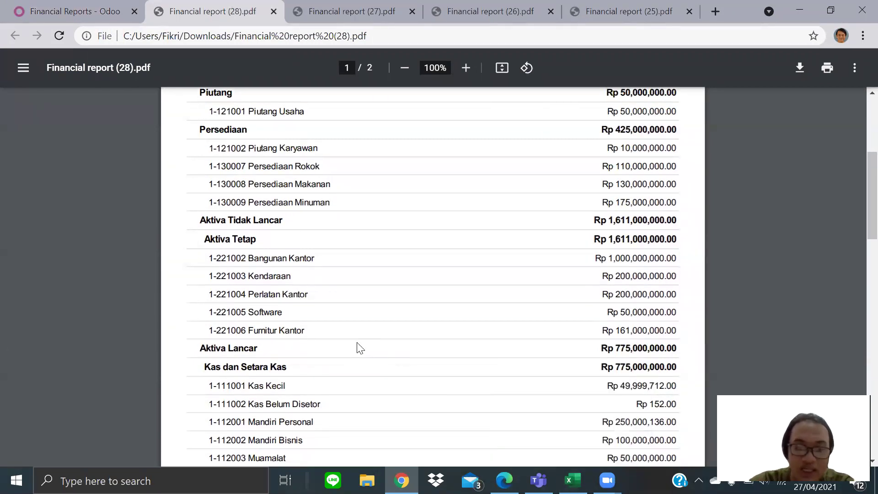
scroll(358, 344, "down", 3)
scroll(359, 349, "down", 2)
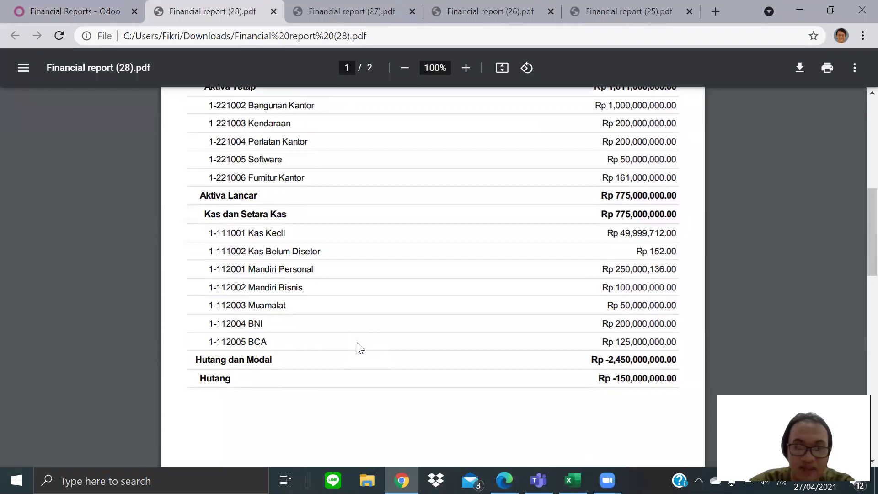
scroll(326, 287, "down", 3)
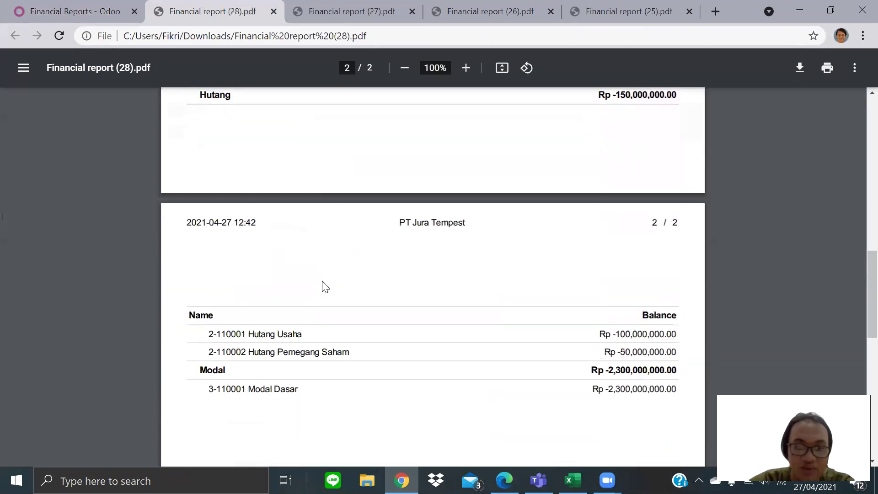
scroll(210, 381, "up", 13)
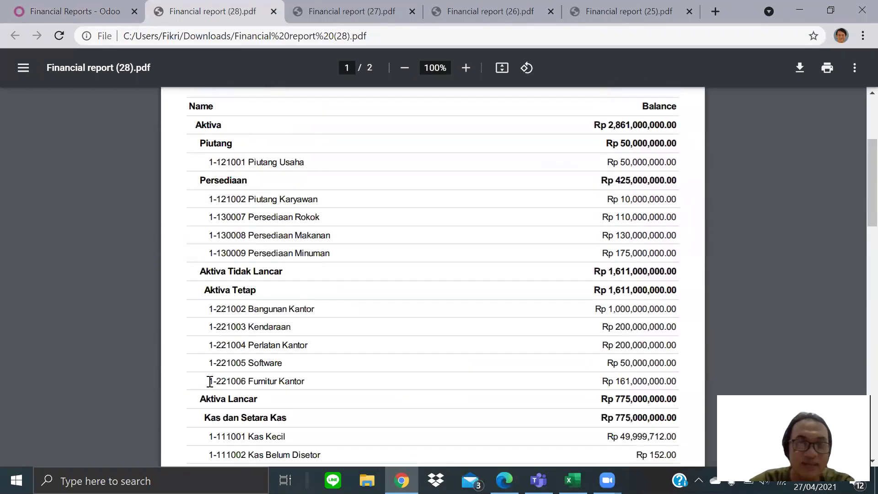
Return to Odoo, close the Balance Sheet print dialog, and review the report groups in the financial reports list
left_click(104, 10)
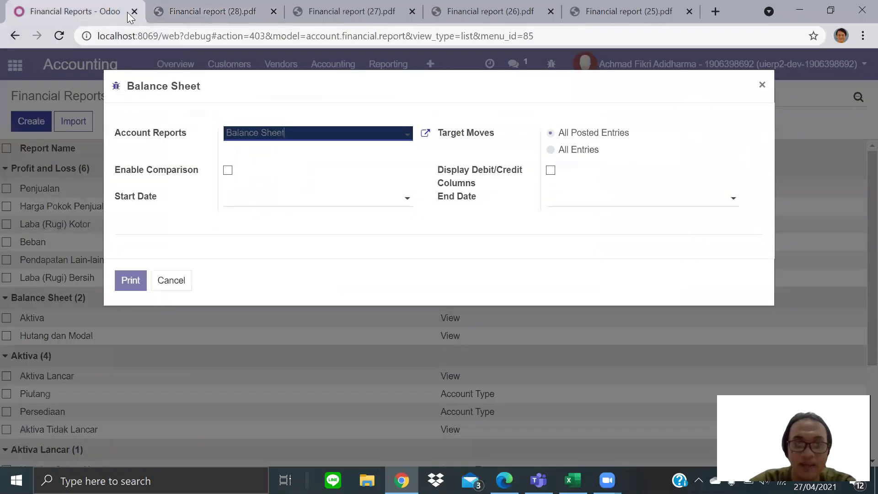
left_click(173, 282)
scroll(240, 297, "down", 3)
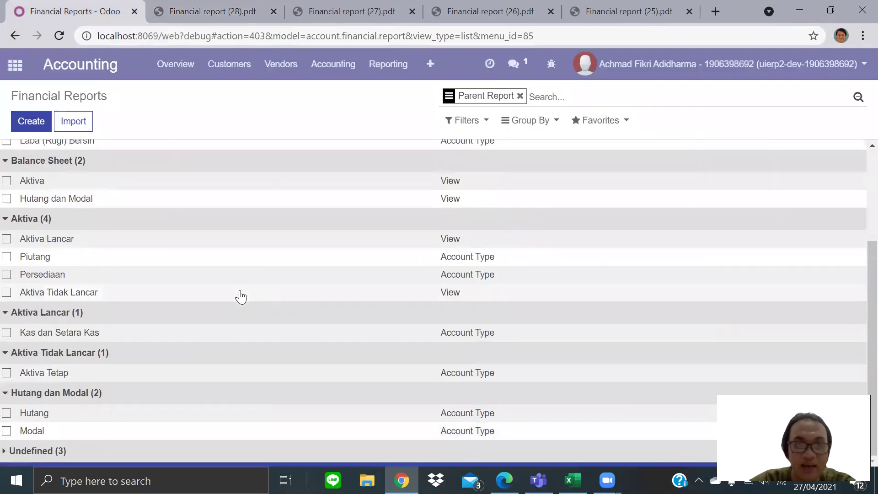
scroll(397, 332, "up", 3)
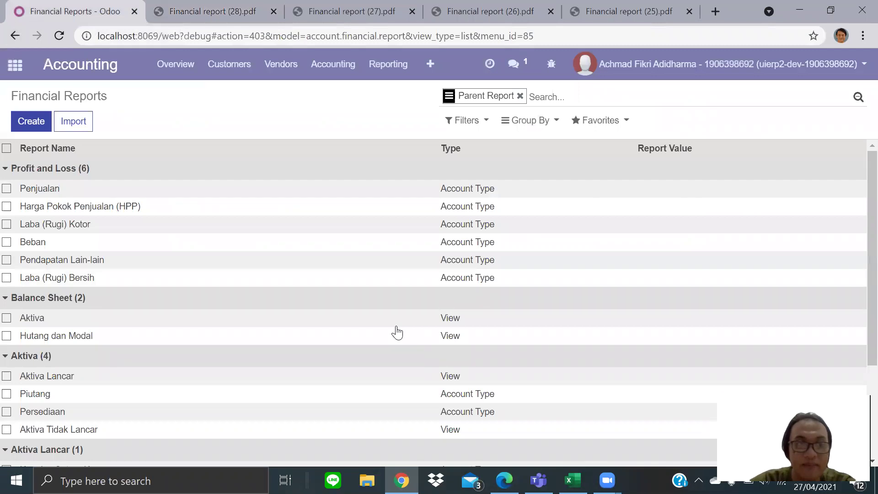
scroll(397, 333, "down", 3)
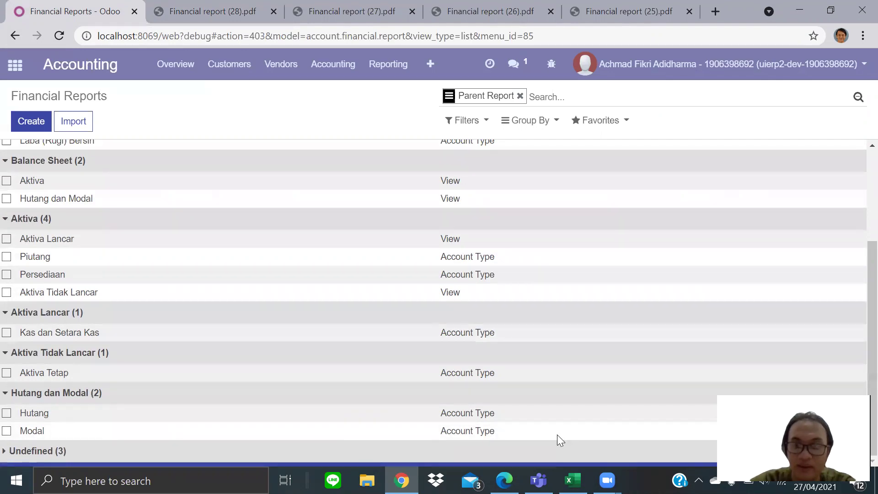
Open the customer invoices list and create a new draft invoice for the customer BERDIKARI. UD
key("alt+Left")
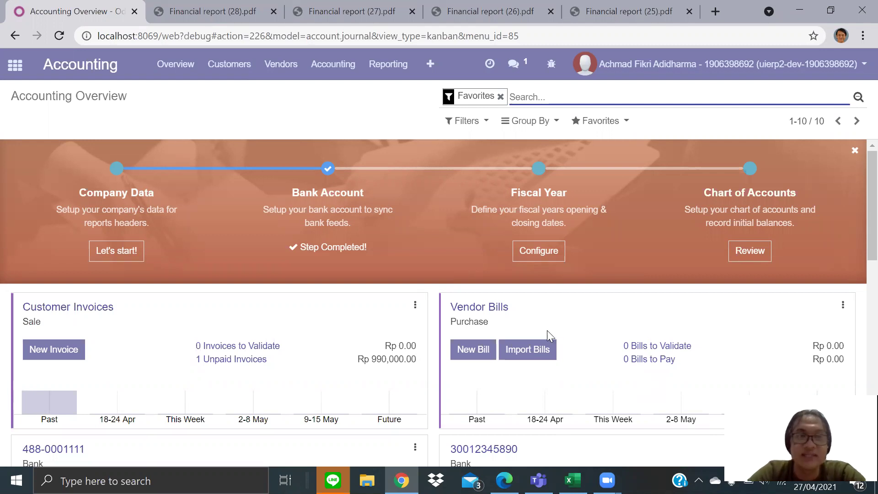
left_click(245, 73)
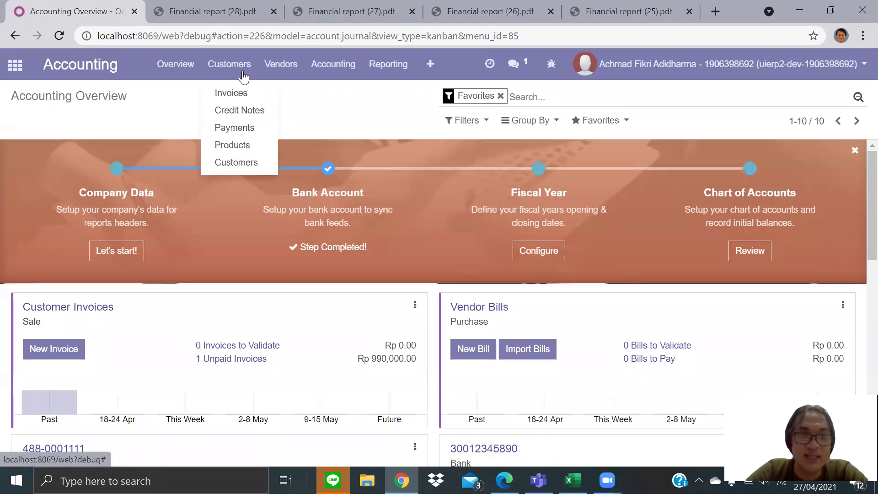
left_click(253, 94)
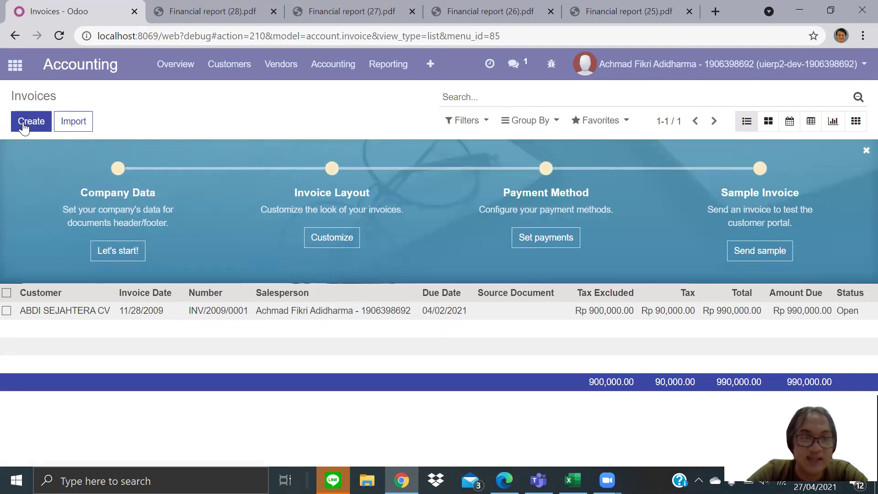
left_click(30, 122)
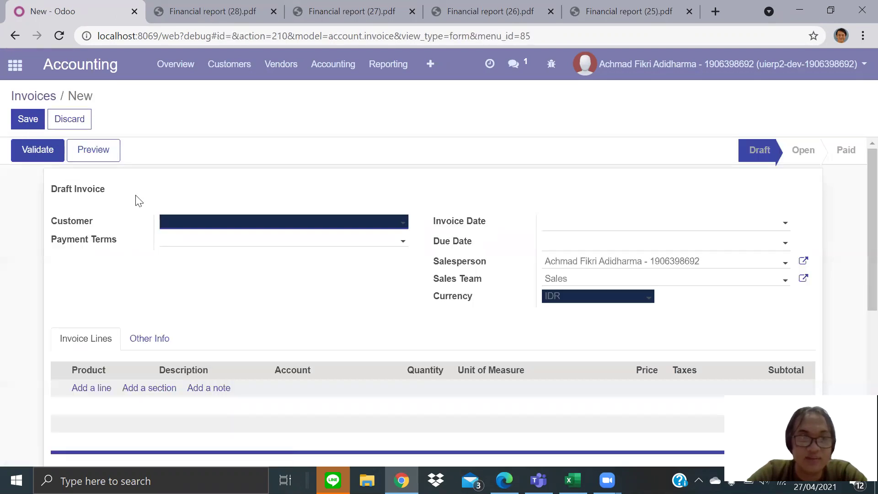
left_click(181, 224)
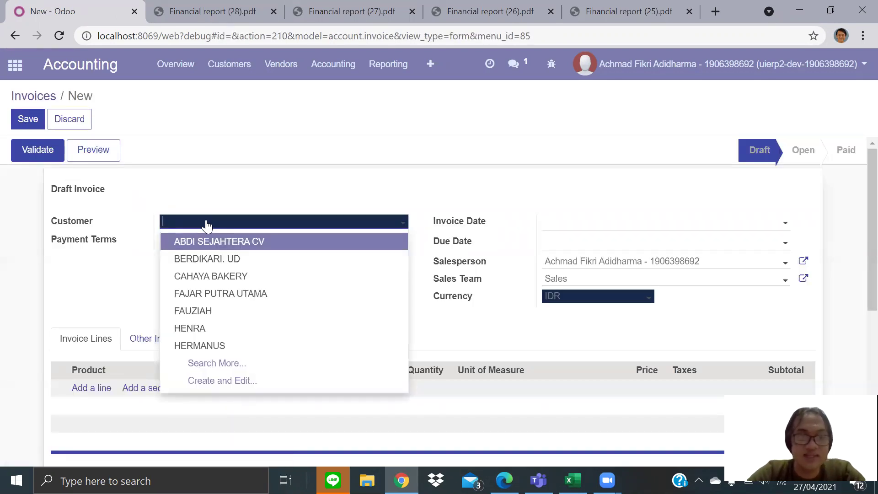
left_click(212, 257)
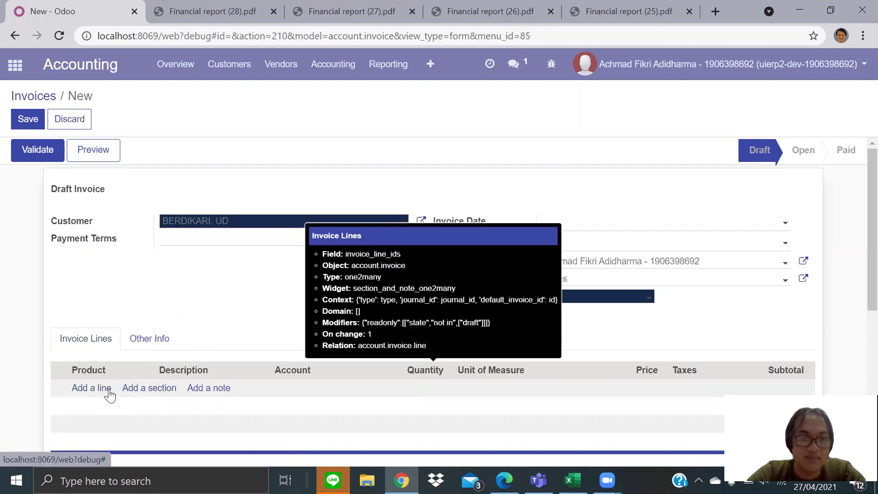
Add an invoice line for product [13160-0003] Dji Sam Soe 12 with a quantity of 80
left_click(106, 392)
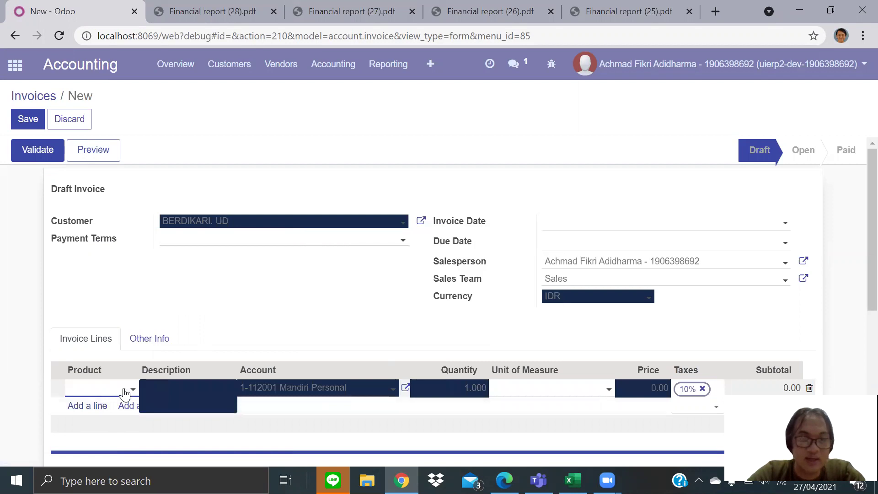
left_click(124, 392)
left_click(163, 262)
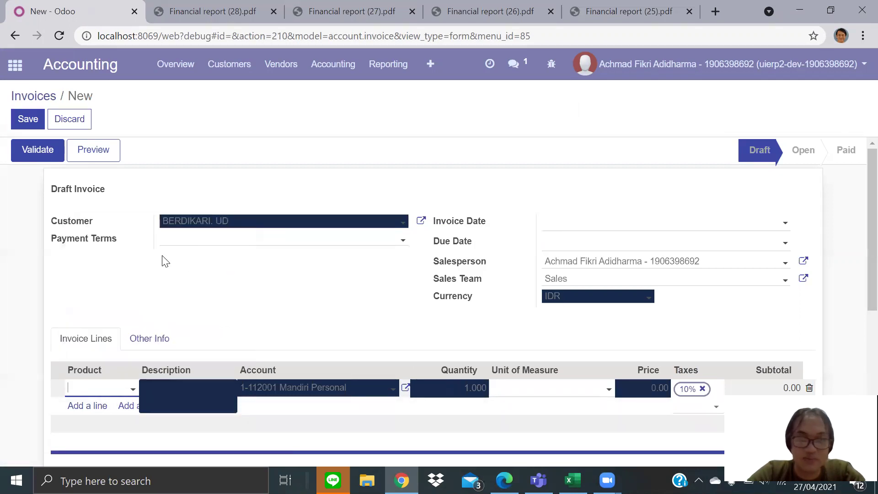
left_click(466, 387)
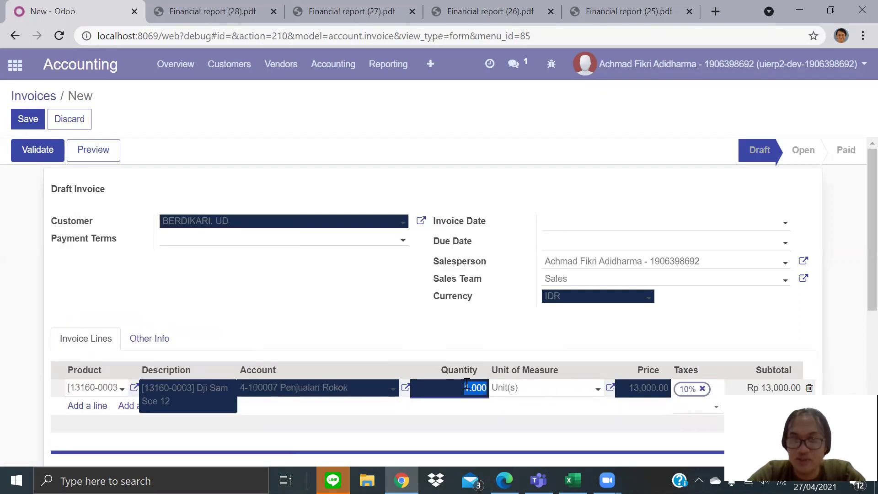
type("80")
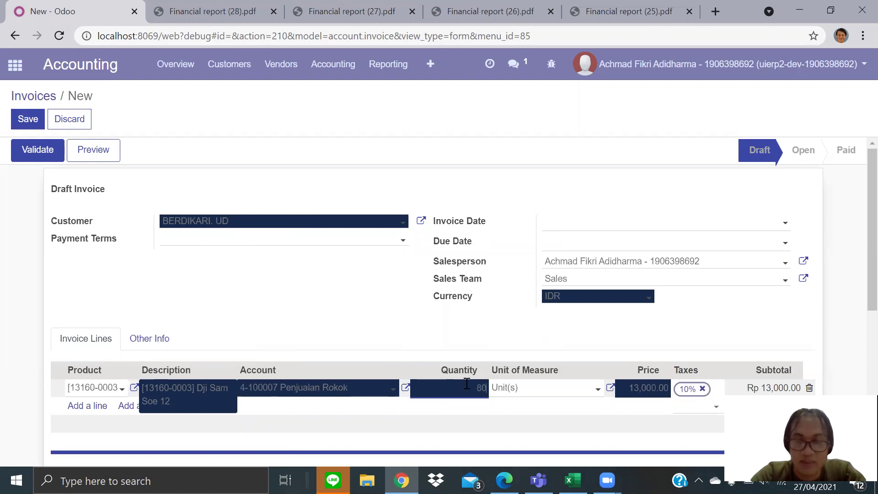
Check the invoice form, save the BERDIKARI. UD invoice and try to validate it
left_click(487, 319)
scroll(487, 320, "down", 4)
scroll(487, 319, "up", 5)
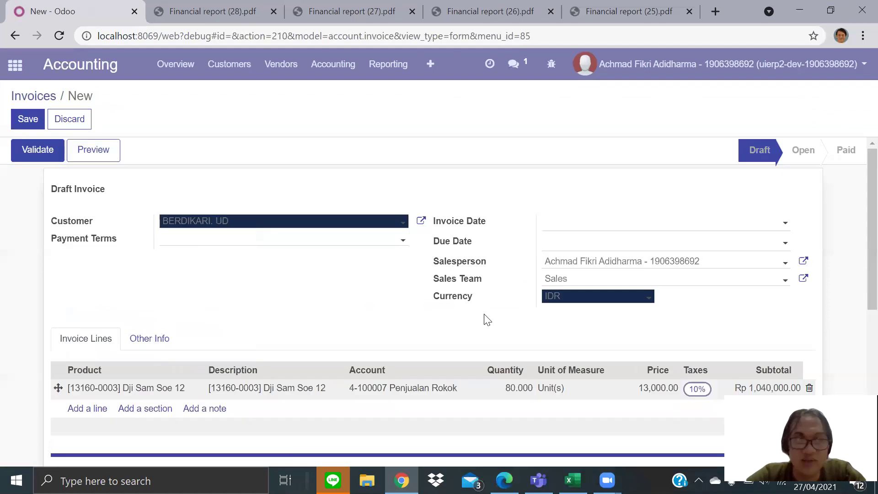
left_click(36, 123)
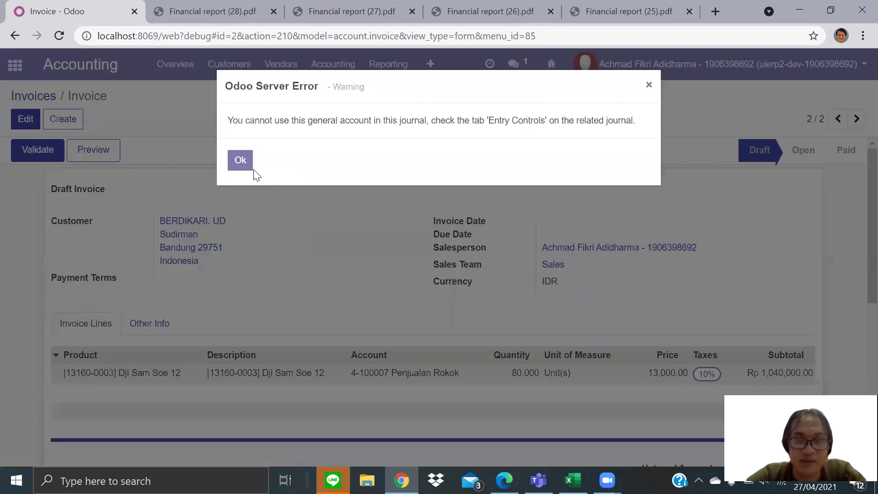
left_click(242, 160)
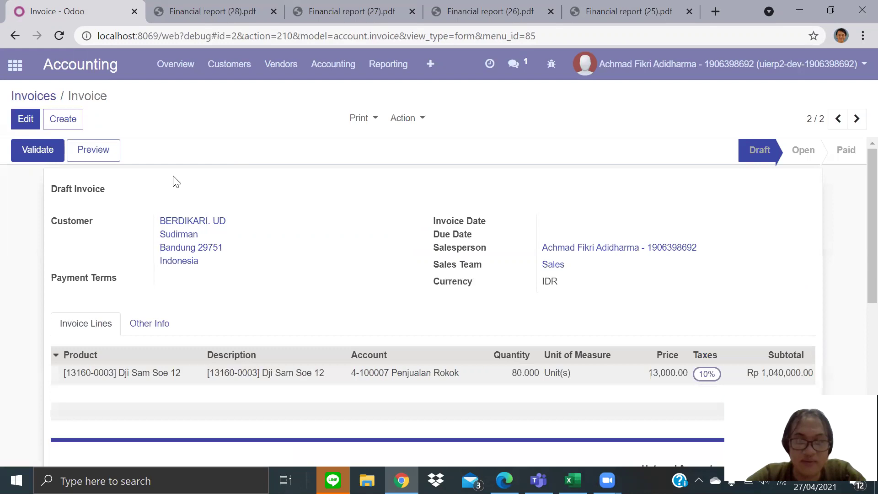
Reopen the draft invoice for editing and look through the account choices for the Dji Sam Soe 12 line
left_click(32, 124)
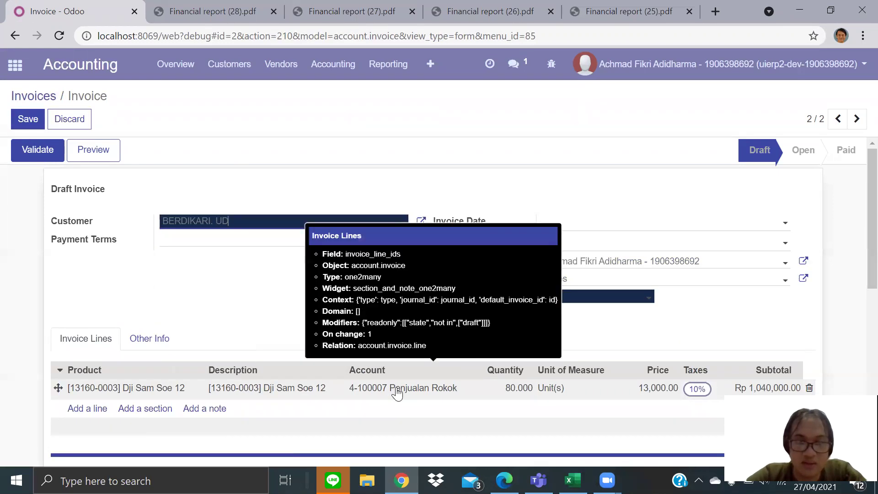
left_click(397, 393)
left_click(426, 393)
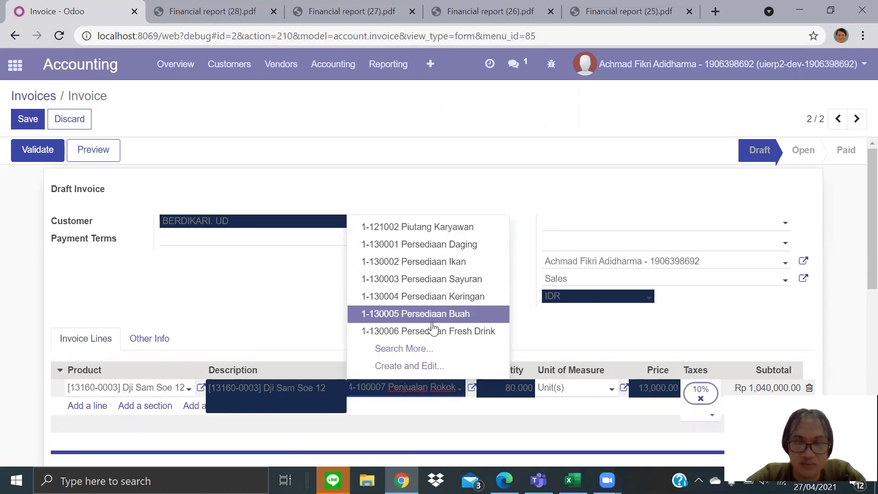
left_click(277, 317)
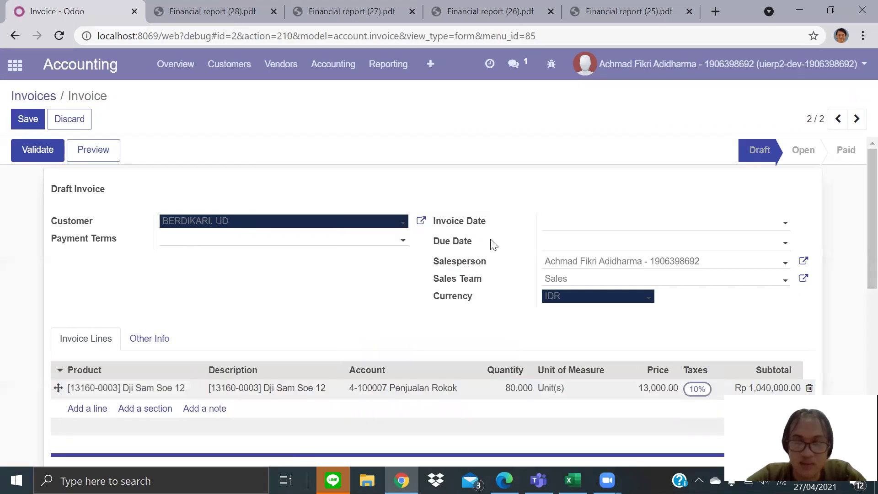
Set the invoice date to 11/16/2009 and the due date to 11/23/2009, and save the invoice
left_click(579, 233)
left_click(582, 251)
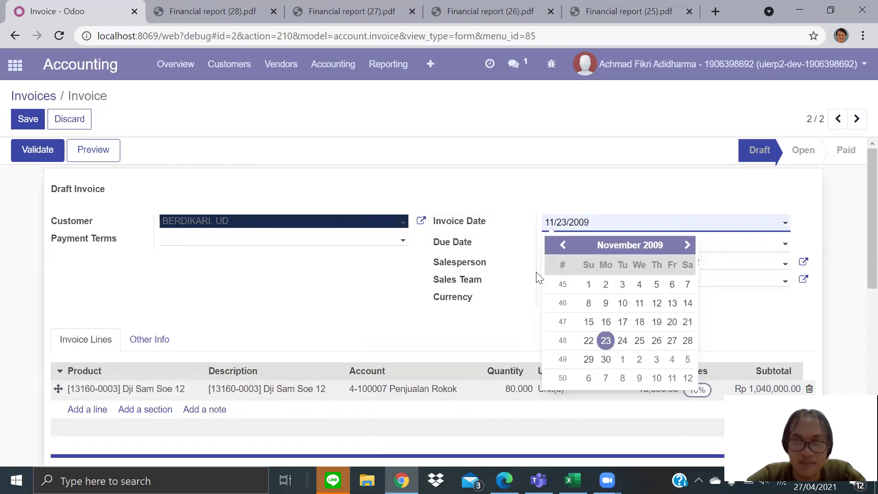
left_click(605, 321)
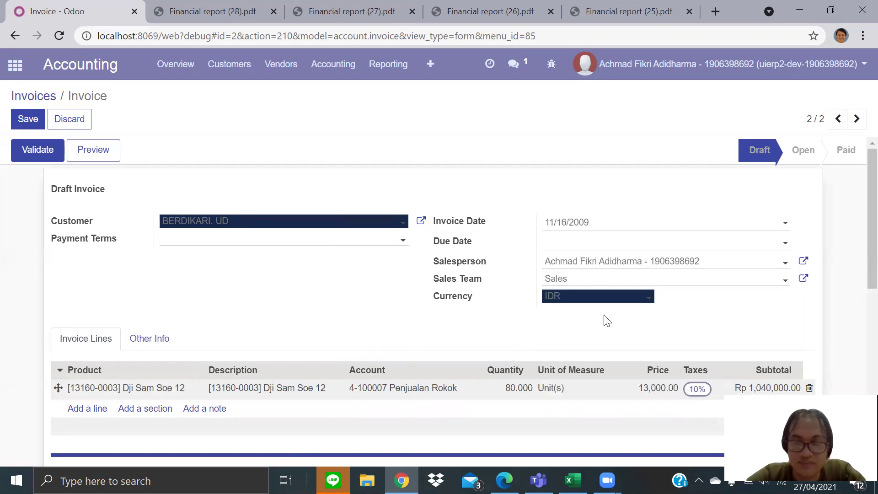
left_click(582, 241)
left_click(585, 270)
left_click(343, 318)
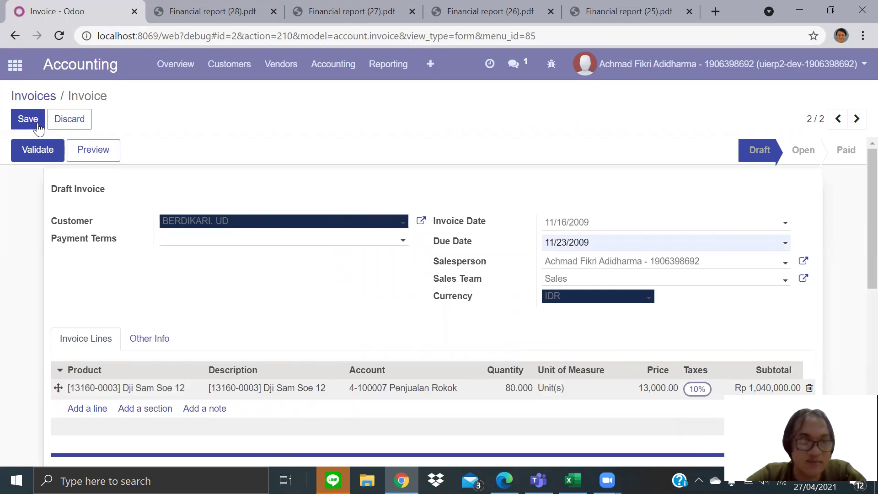
left_click(37, 122)
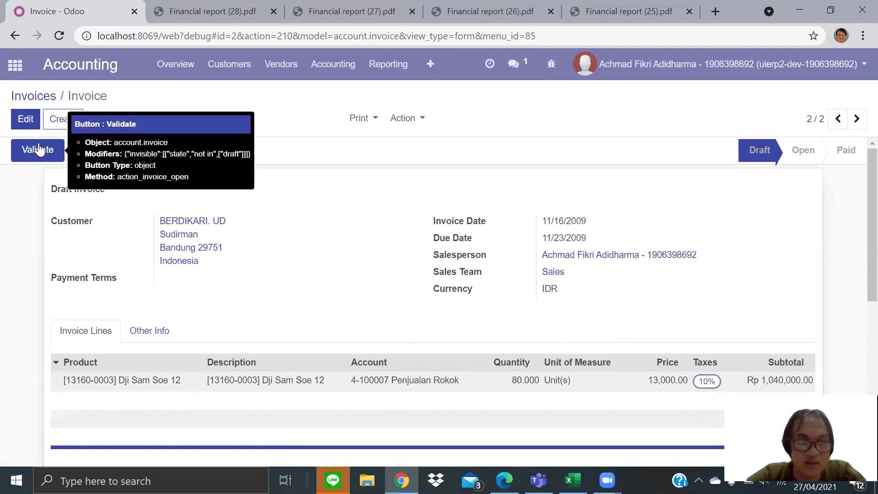
Try to validate the dated invoice, and review its amounts and message history
left_click(38, 147)
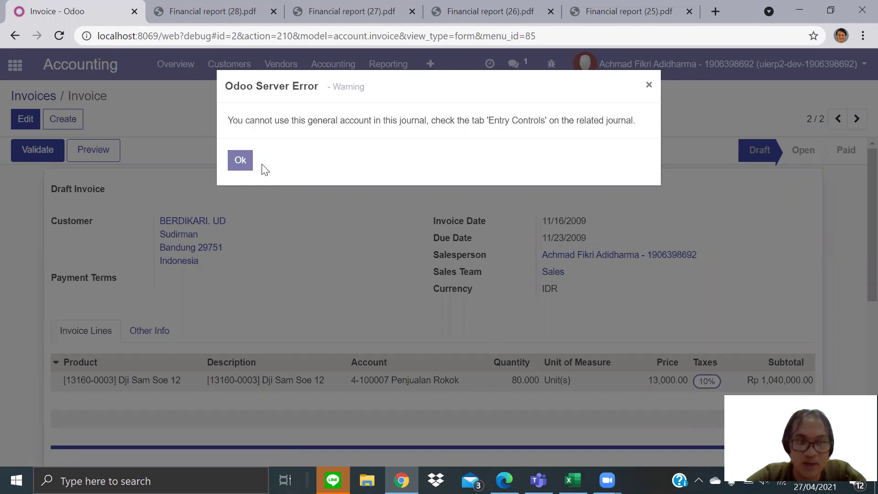
left_click(240, 161)
scroll(240, 240, "down", 5)
scroll(241, 241, "down", 1)
scroll(241, 241, "up", 1)
scroll(241, 240, "down", 1)
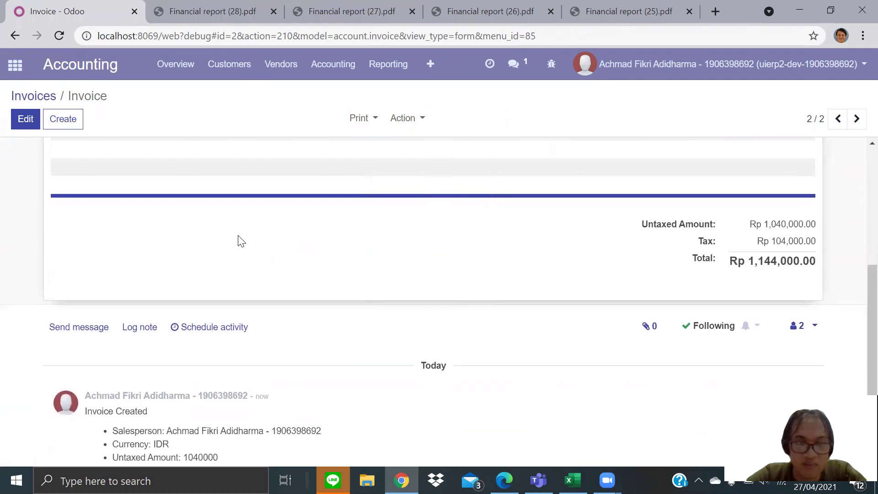
scroll(237, 241, "down", 1)
scroll(237, 241, "up", 6)
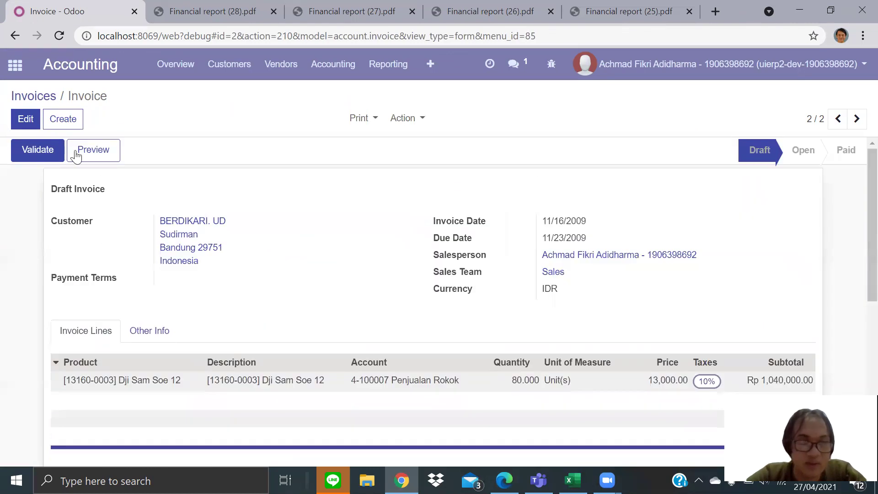
Edit the draft invoice and examine the full account list for its line, cancelling the search without choosing an account
left_click(27, 121)
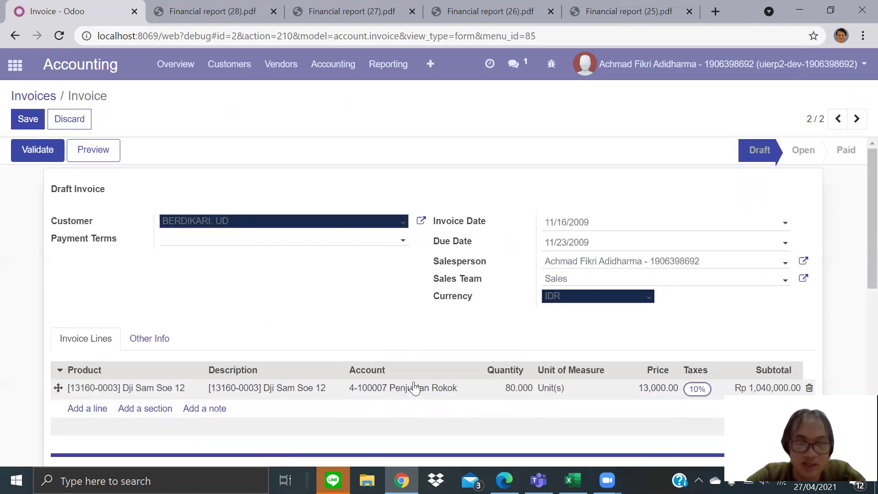
left_click(414, 388)
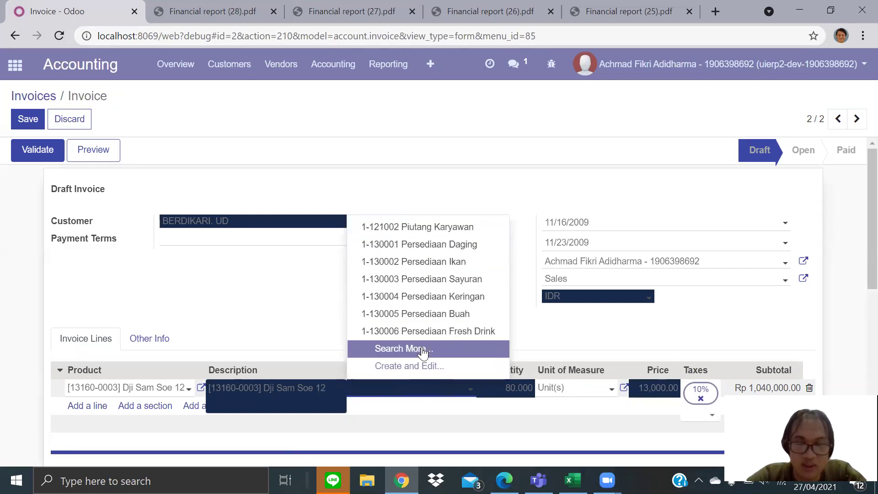
left_click(425, 350)
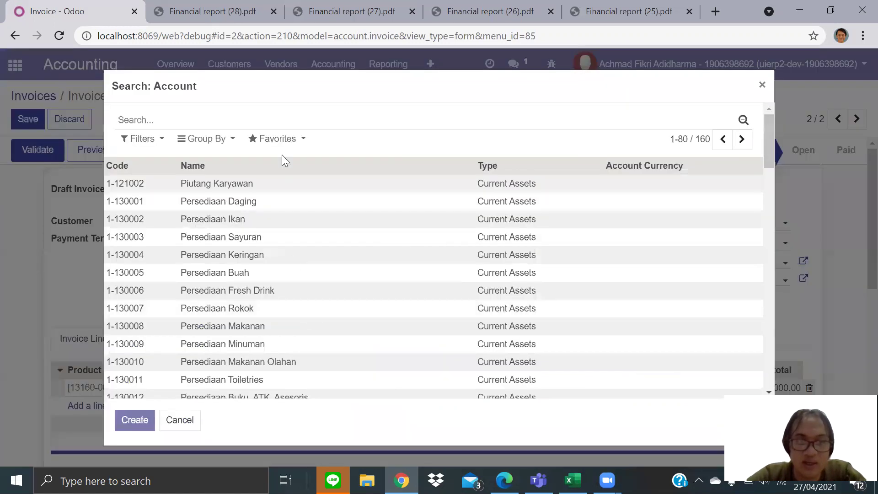
scroll(264, 202, "down", 5)
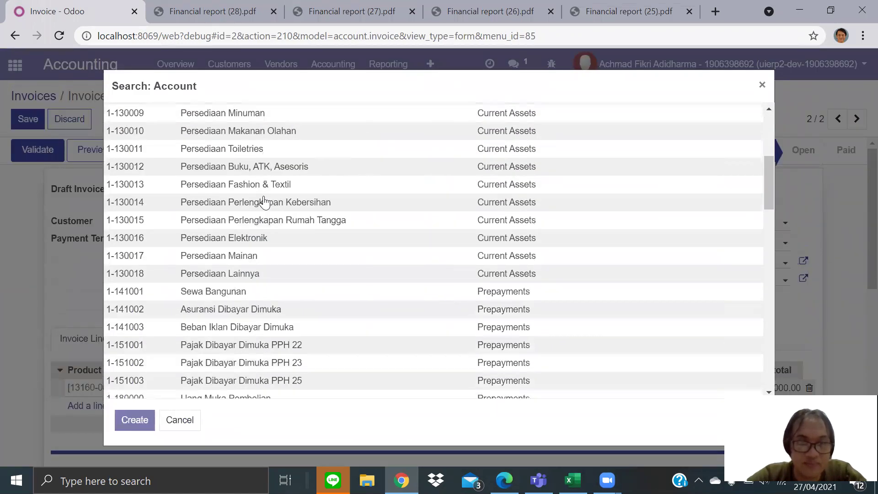
scroll(265, 202, "up", 5)
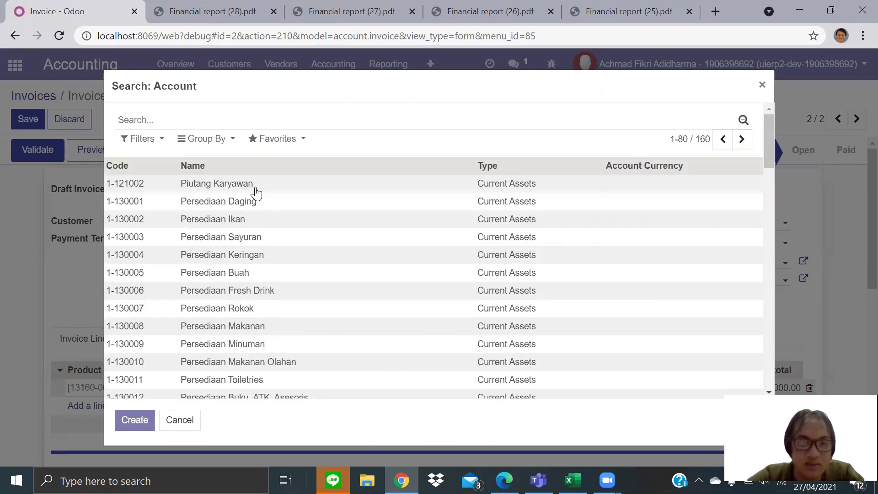
scroll(256, 196, "down", 3)
scroll(255, 214, "down", 2)
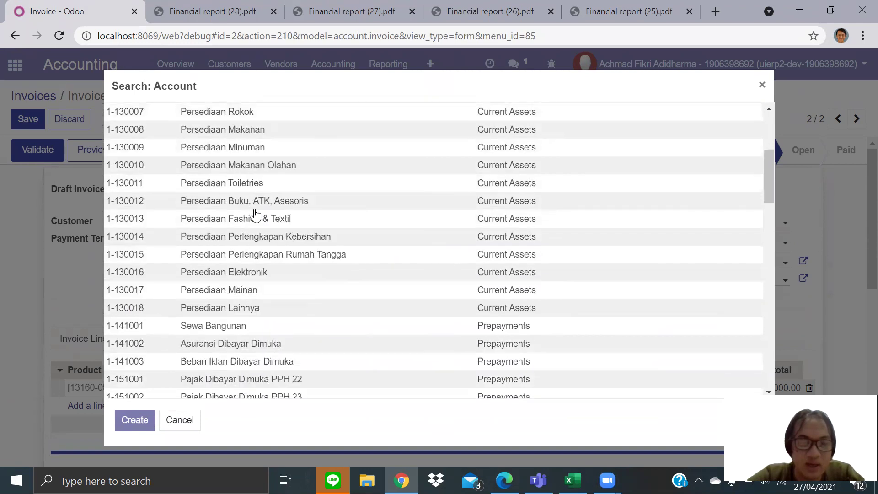
scroll(255, 214, "down", 4)
scroll(255, 214, "down", 1)
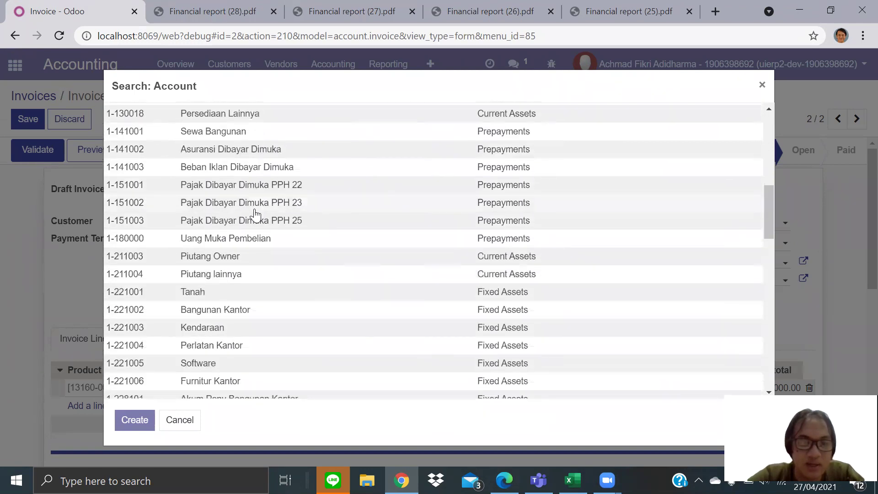
left_click(178, 420)
Return to the invoices list, discarding the edits, and open the ABDI SEJAHTERA CV invoice to examine its line account and details
left_click(38, 95)
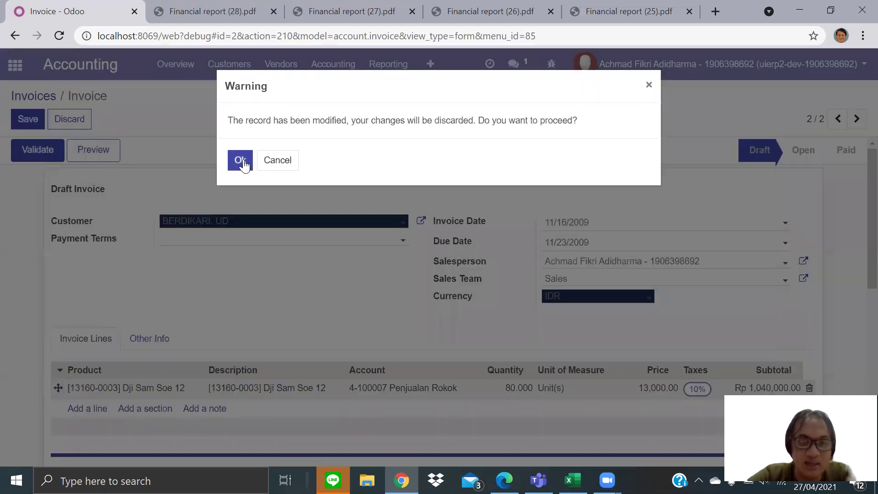
left_click(241, 161)
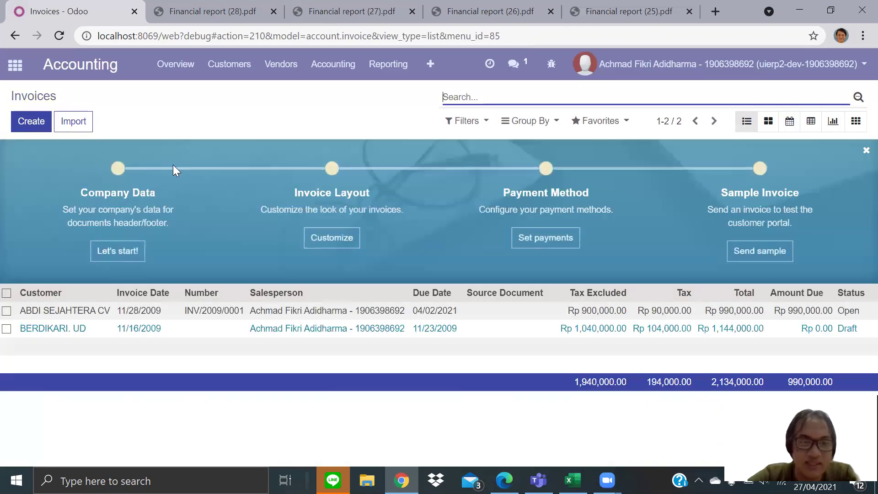
left_click(167, 311)
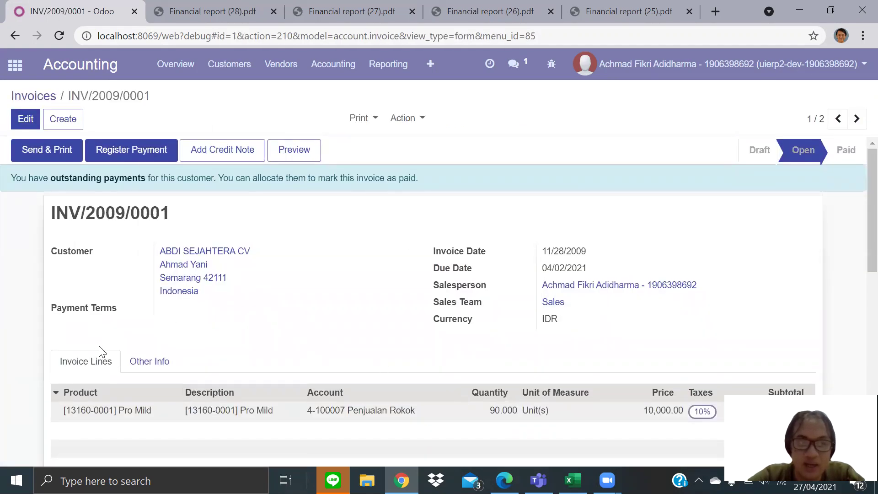
mouse_move(268, 394)
scroll(267, 394, "down", 1)
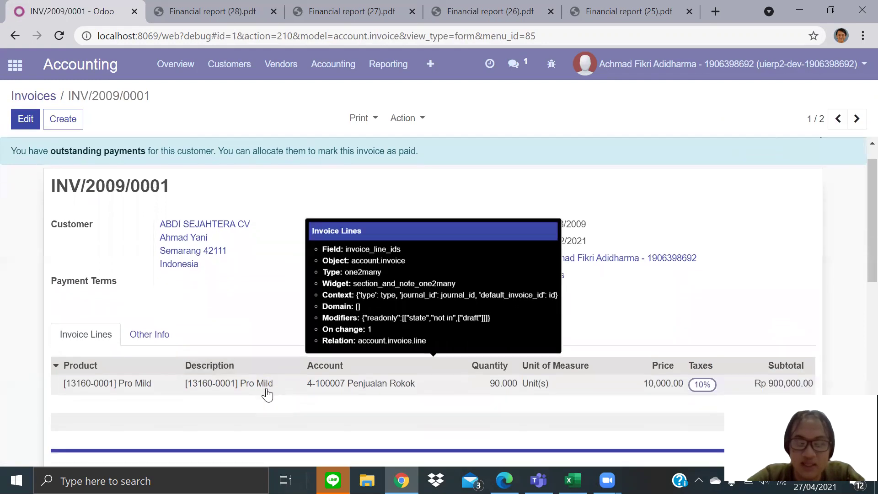
scroll(268, 394, "down", 1)
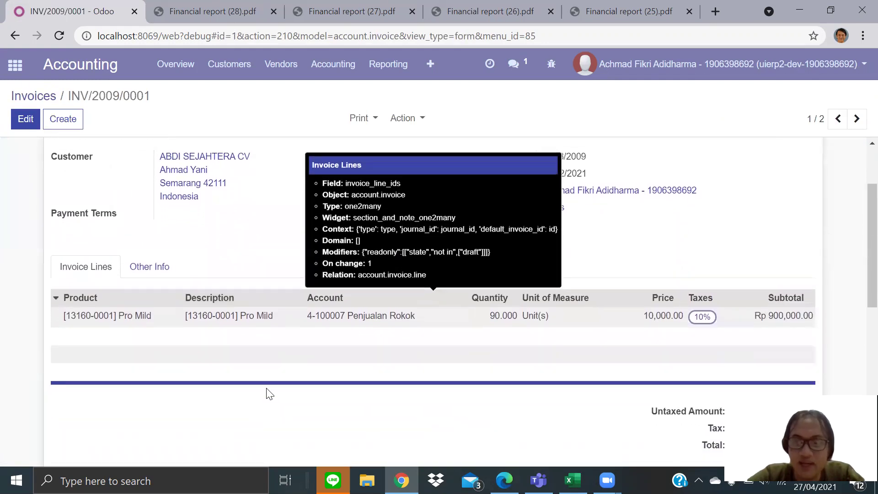
Create a bank statement in the bank journal whose latest statement is Rp 200,000, with the reference "Pelunasan Pt 2"
scroll(301, 367, "down", 1)
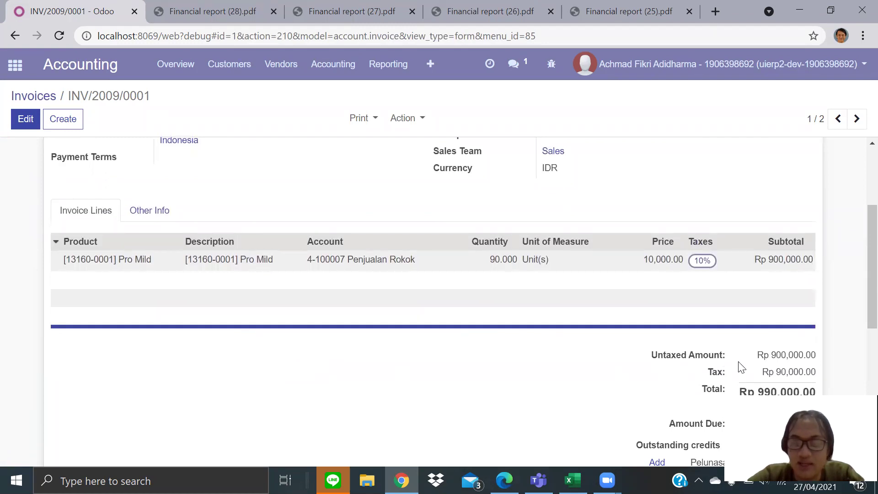
scroll(718, 353, "up", 3)
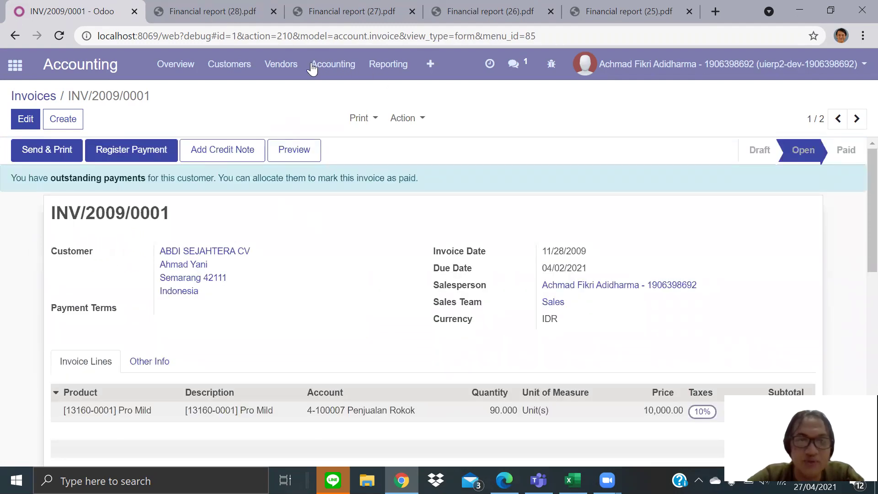
left_click(96, 63)
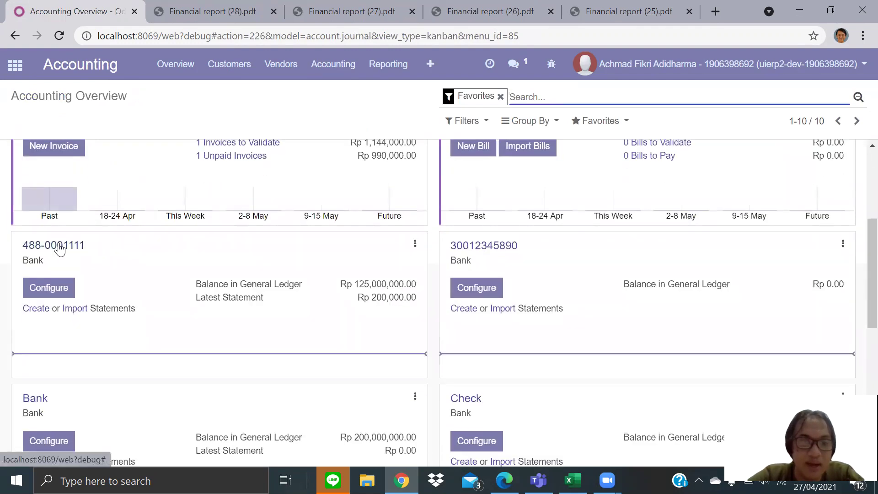
left_click(60, 248)
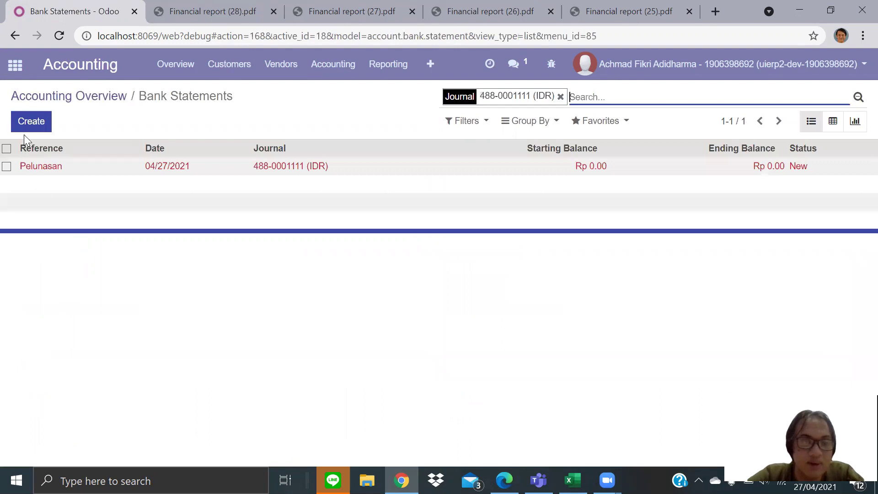
left_click(39, 122)
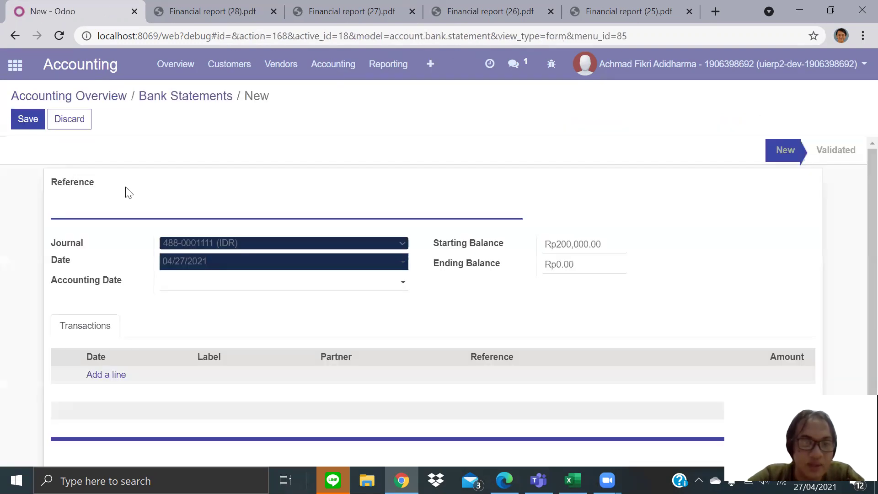
left_click(145, 214)
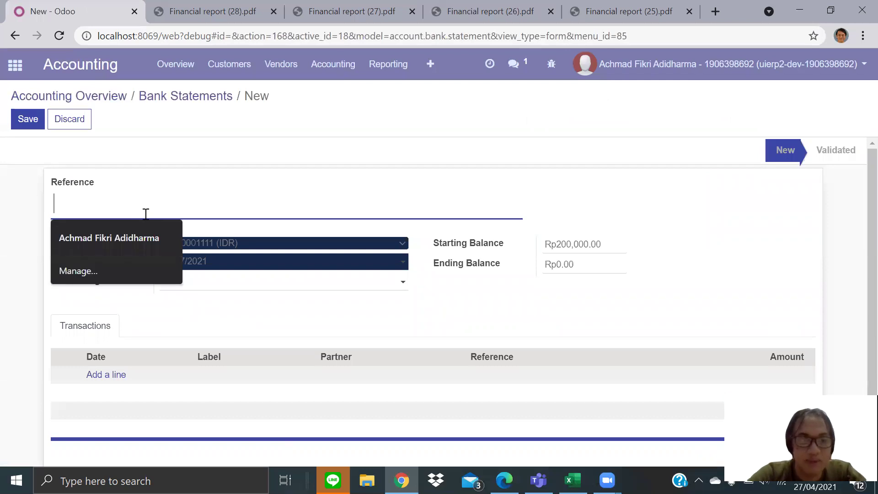
type("Pelunasa")
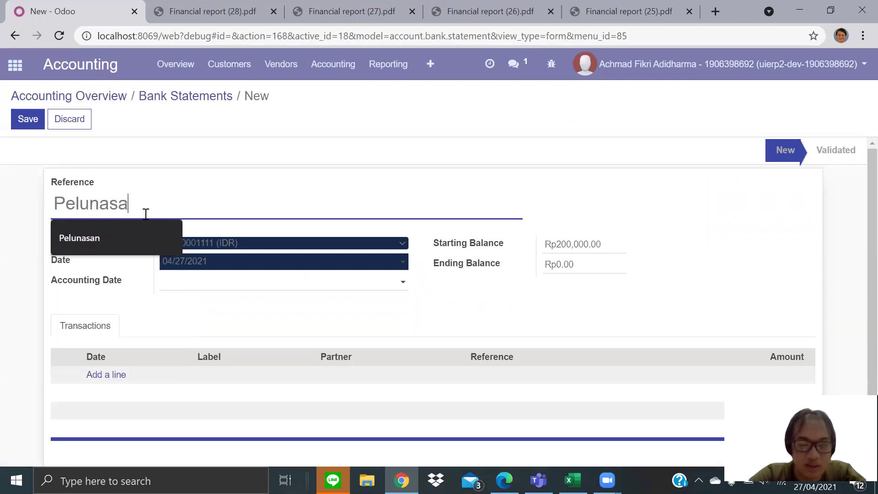
type("n Pt 2")
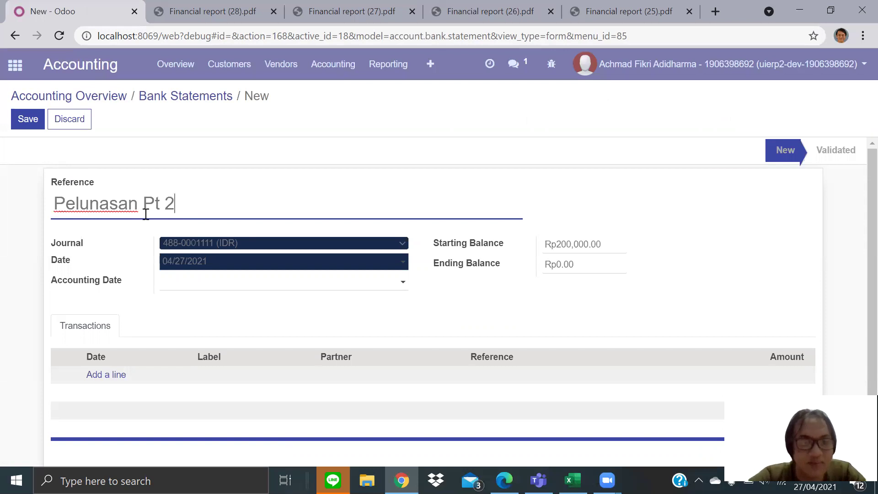
left_click(135, 258)
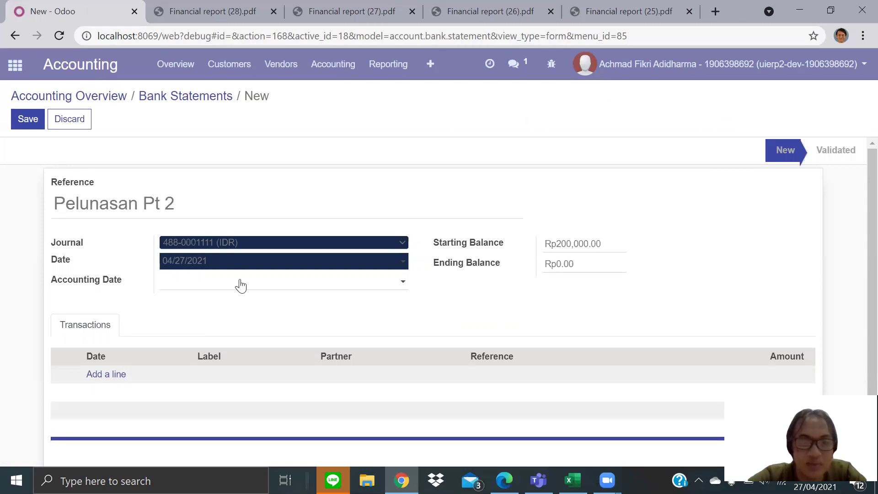
Add a transaction line dated 04/30/2021 with ABDI SEJAHTERA CV as the partner
scroll(240, 287, "down", 1)
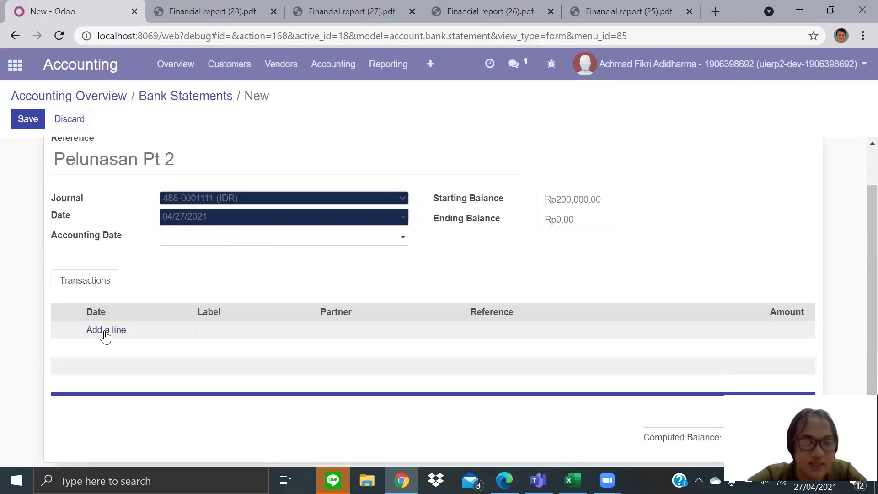
left_click(106, 330)
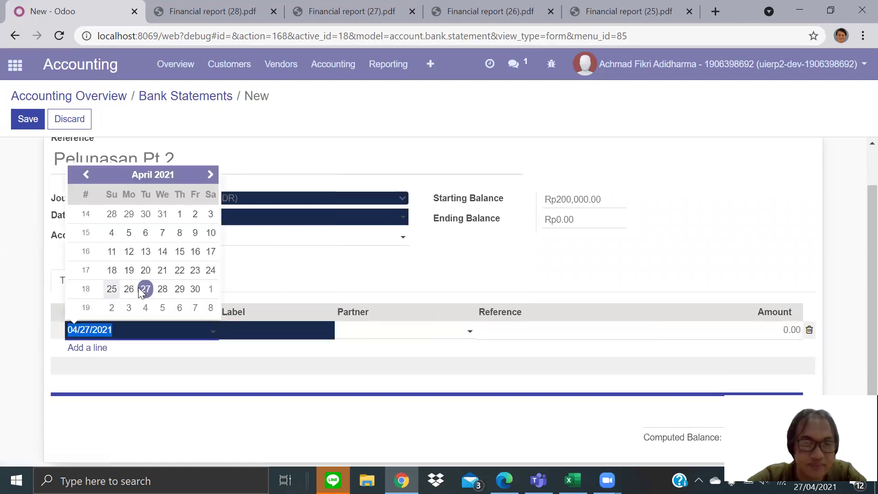
left_click(195, 289)
left_click(372, 334)
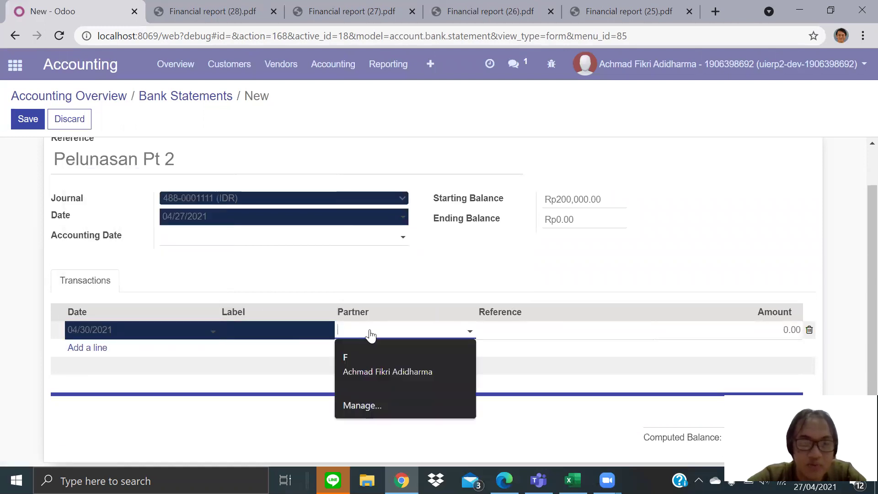
left_click(394, 222)
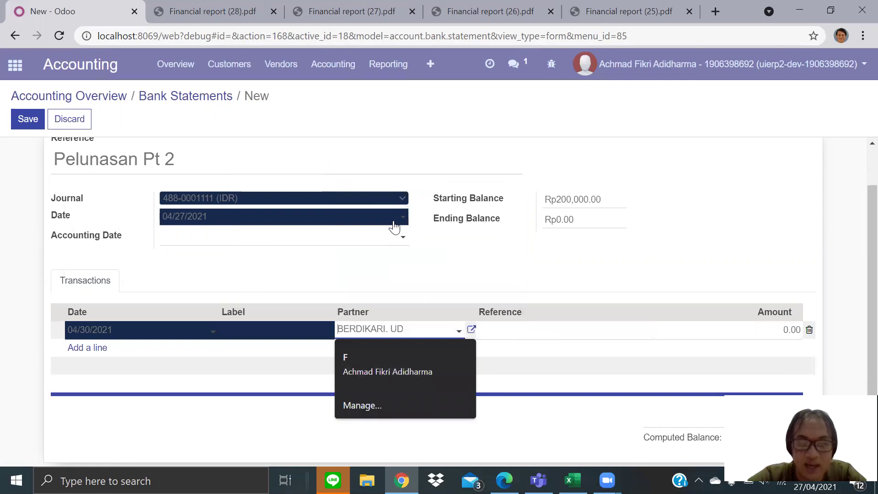
left_click(372, 330)
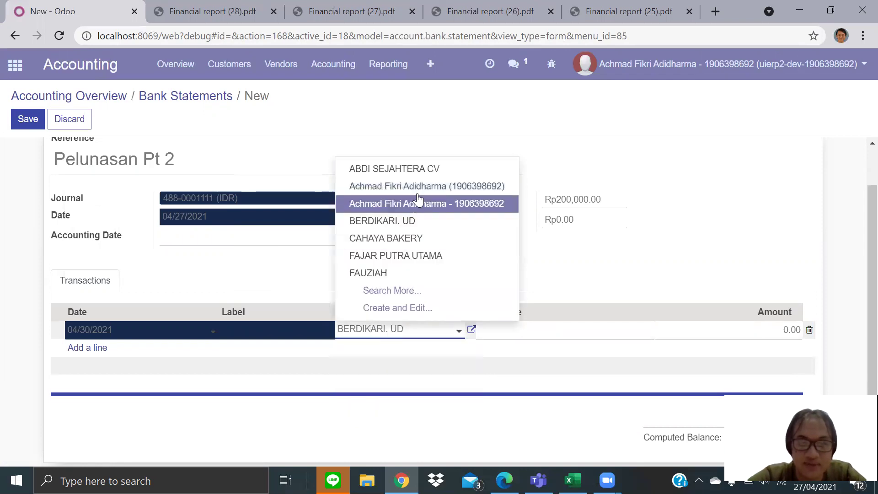
left_click(430, 170)
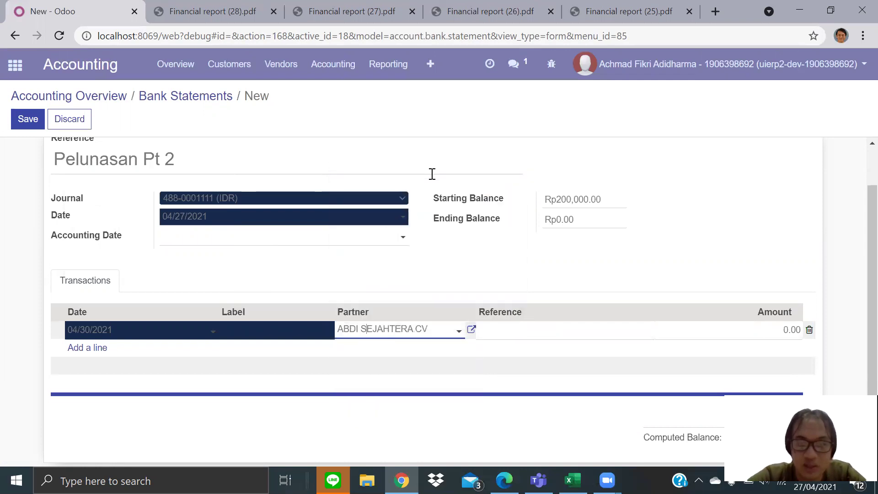
Set the transaction line's amount to 500000, keeping the unsaved statement
left_click(535, 327)
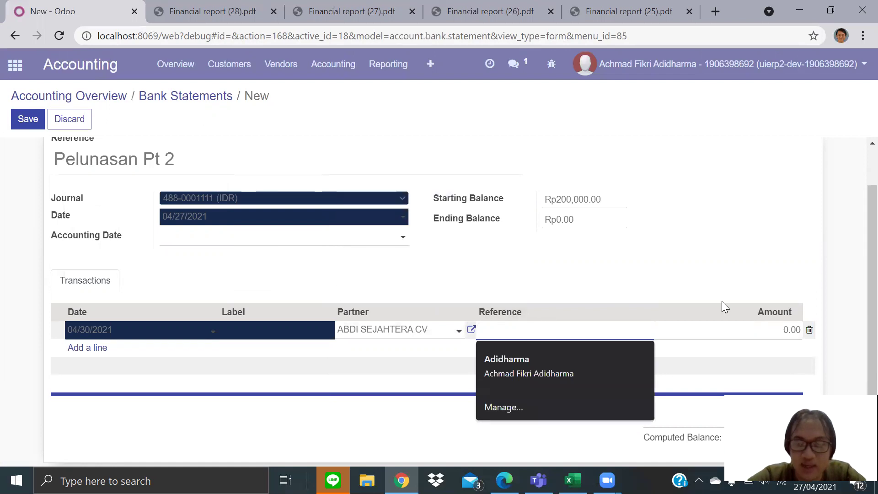
left_click(770, 333)
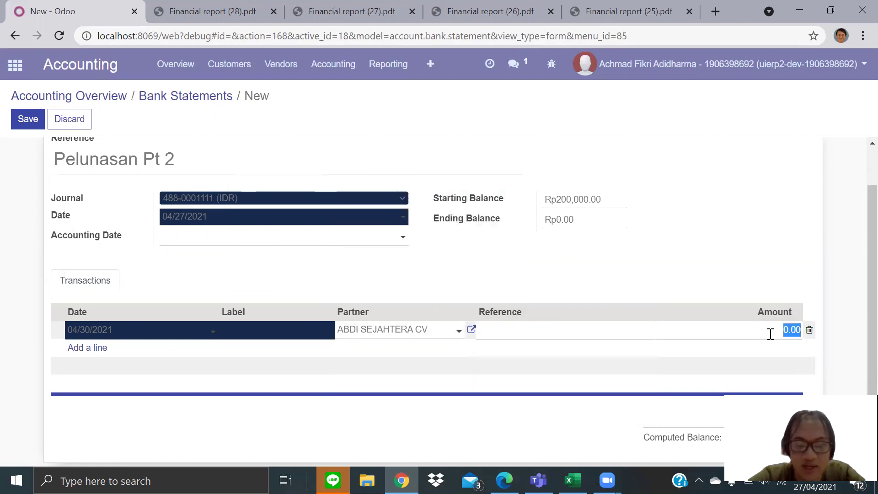
type("6")
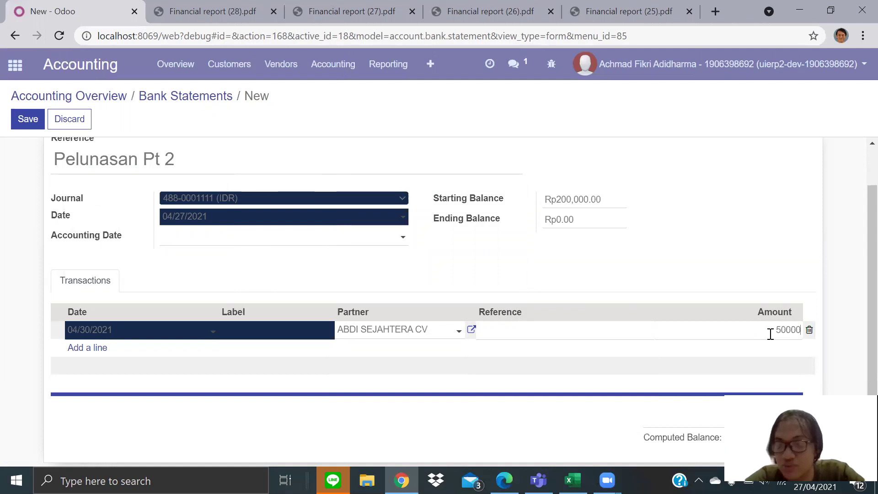
key("Escape")
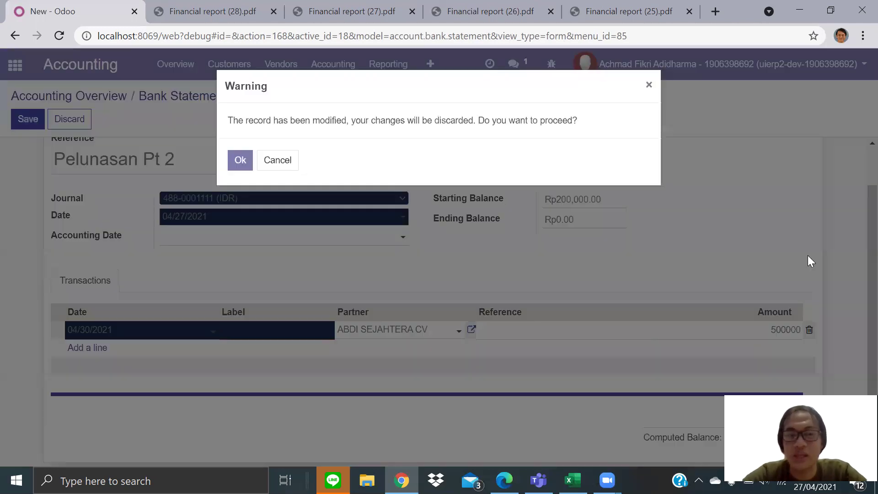
left_click(278, 160)
key("Escape")
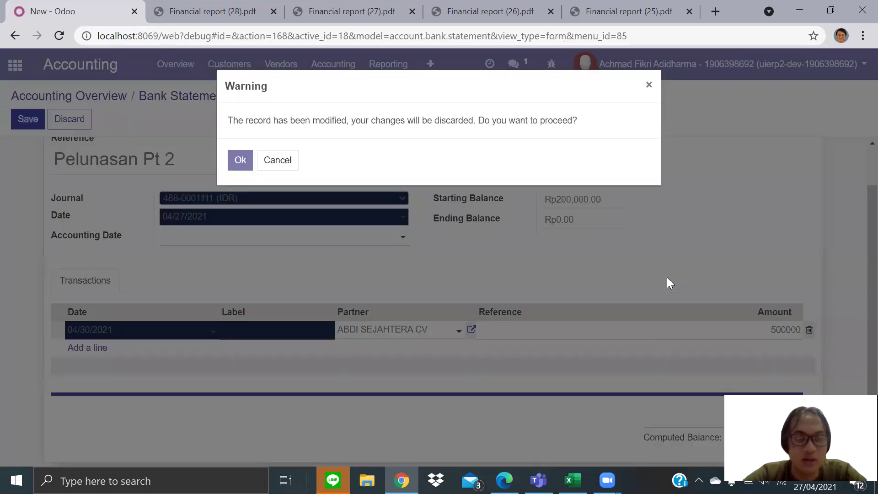
left_click(648, 85)
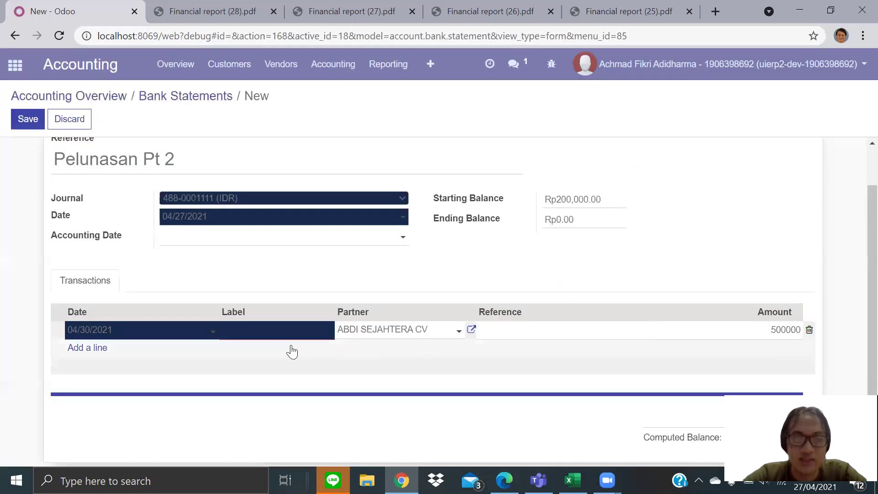
Label the ABDI SEJAHTERA CV transaction line "Pelunasan 500k Inv 01"
left_click(270, 335)
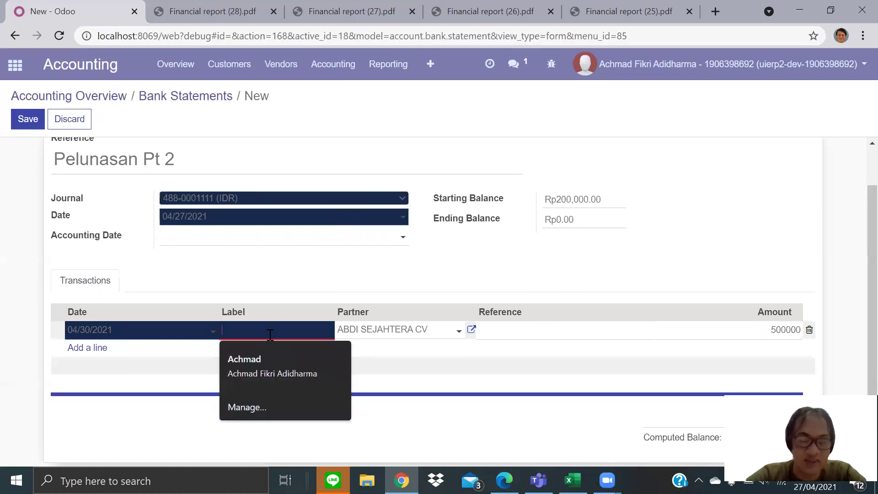
type("Pelunasan ")
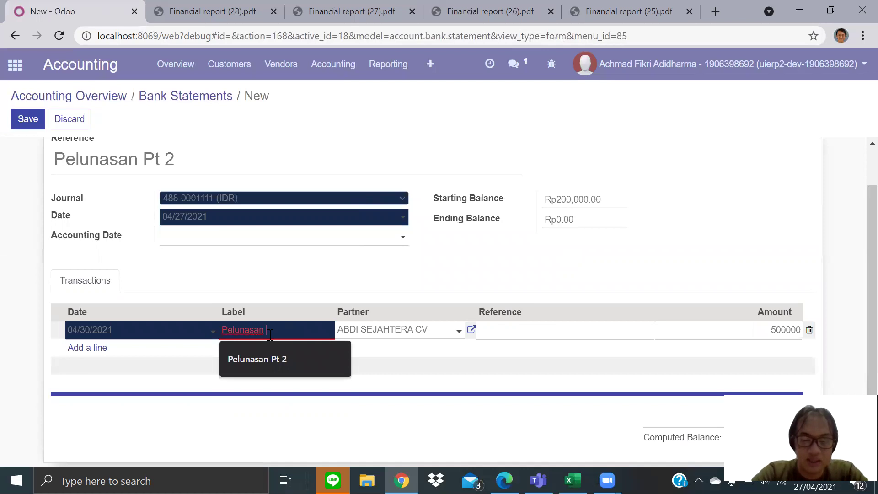
type("500k Inv 01")
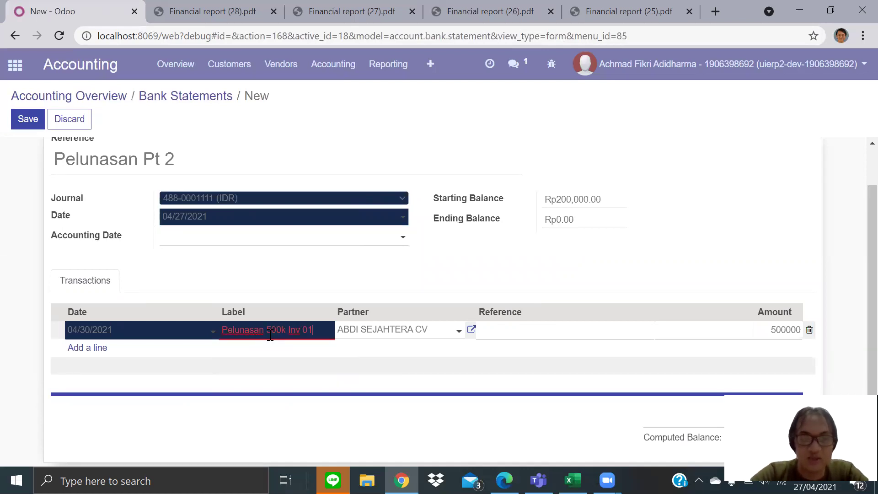
left_click(335, 289)
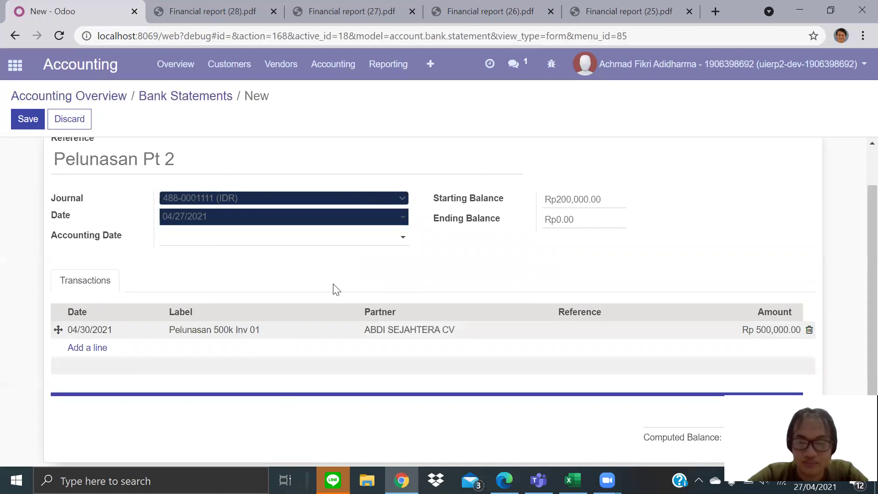
left_click_drag(351, 405, 355, 361)
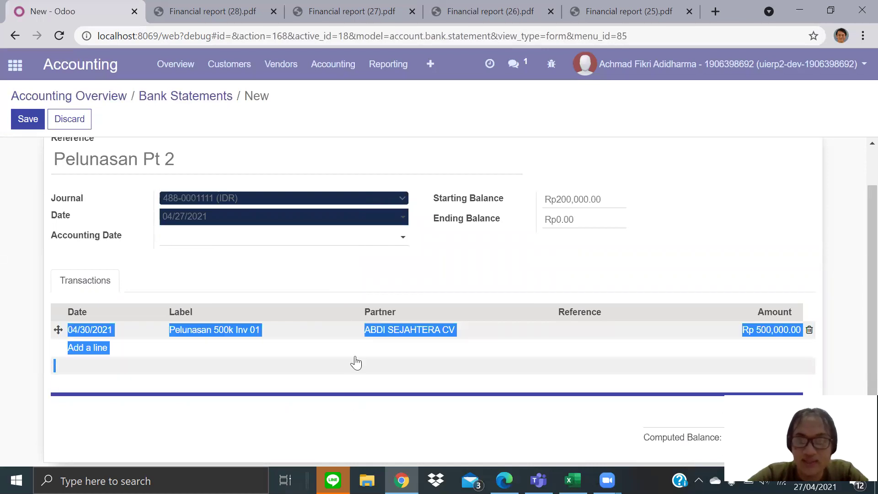
left_click(642, 227)
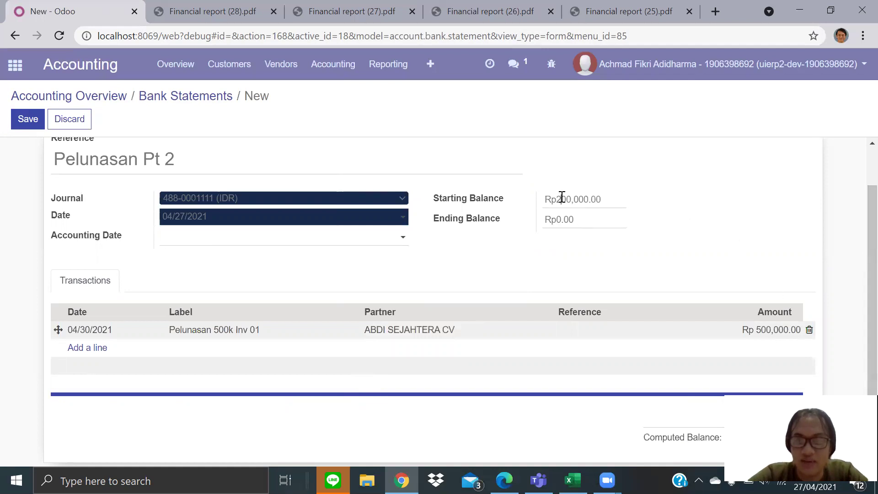
Change the transaction line's amount to 100,000
left_click(759, 325)
left_click(759, 330)
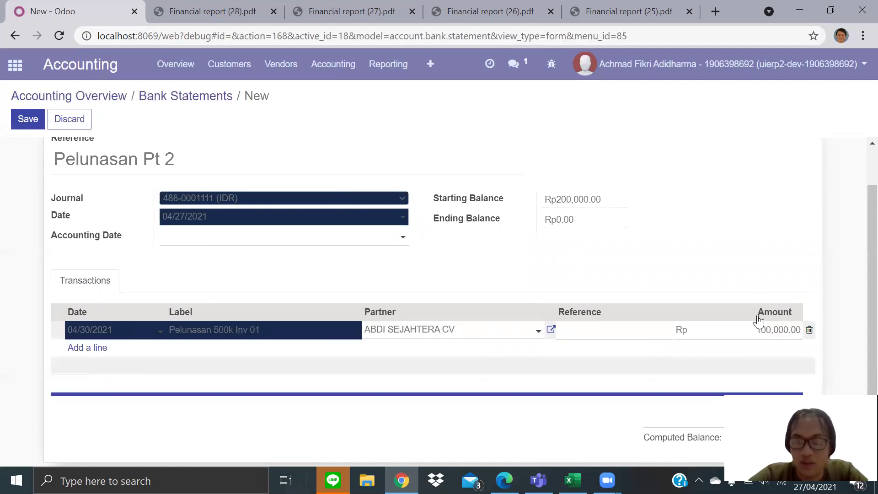
left_click(553, 226)
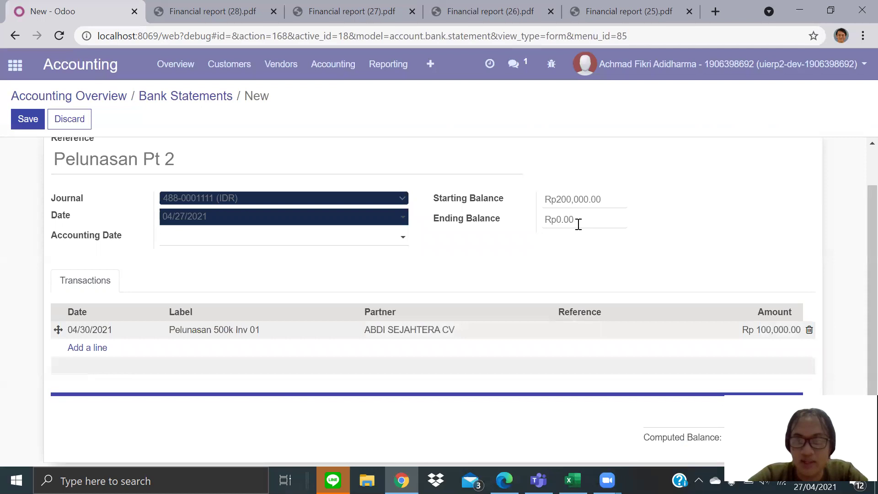
Set the statement's ending balance to 300000 and save the statement
left_click_drag(577, 216, 556, 217)
type("300000")
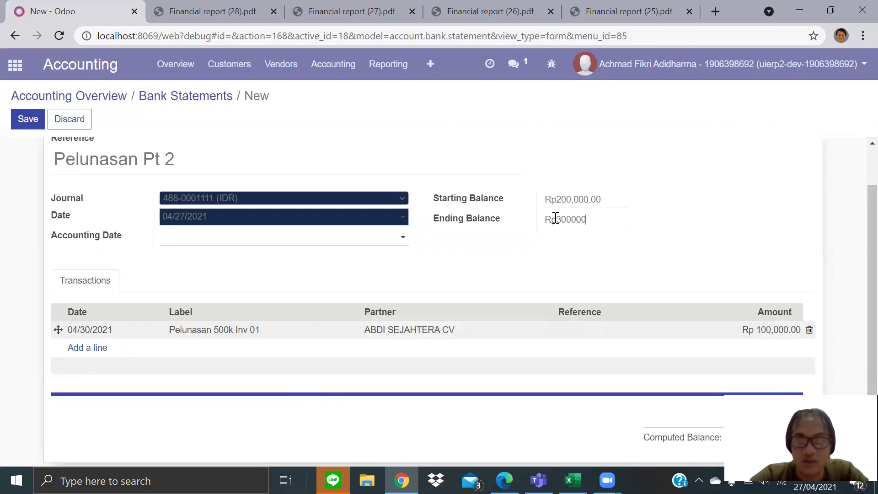
left_click(435, 159)
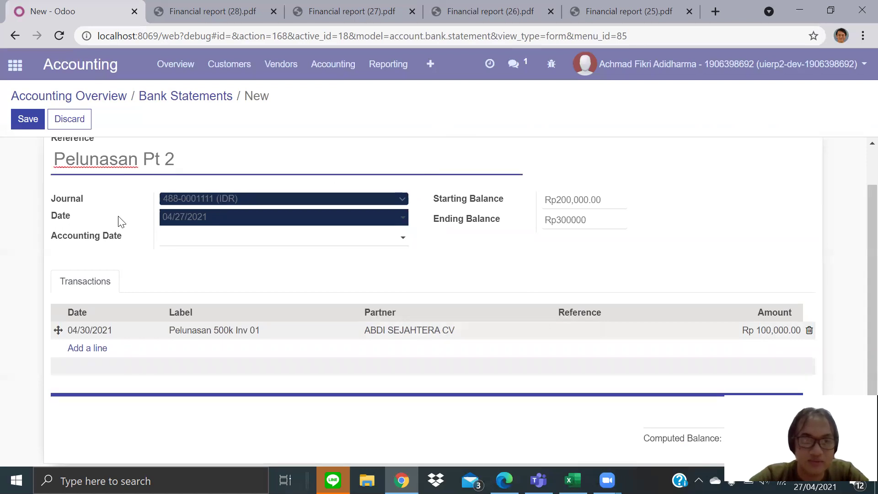
left_click(10, 247)
left_click(31, 120)
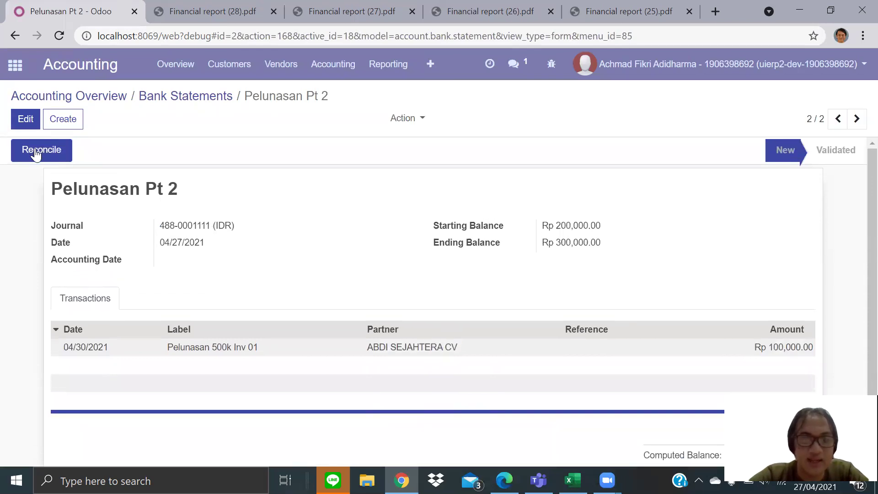
Reconcile the "Pelunasan Pt 2" statement, validating its transaction as an open balance, and return to the customer invoices list
left_click(36, 152)
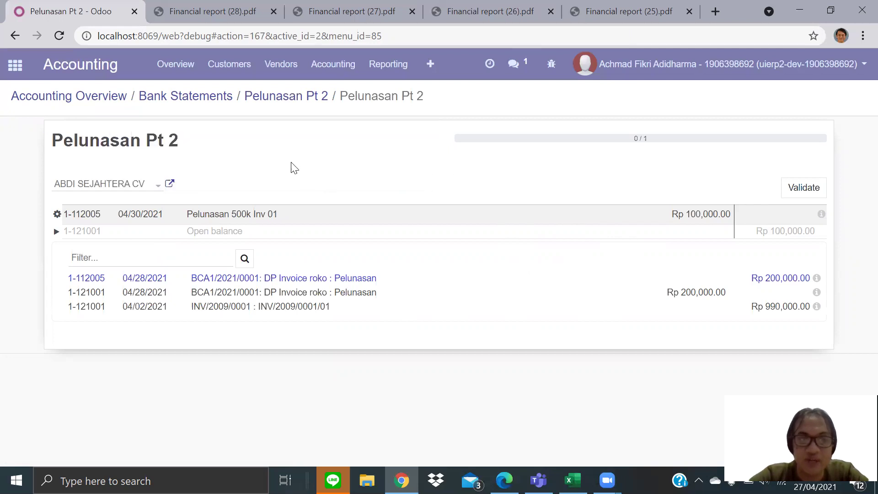
left_click(805, 187)
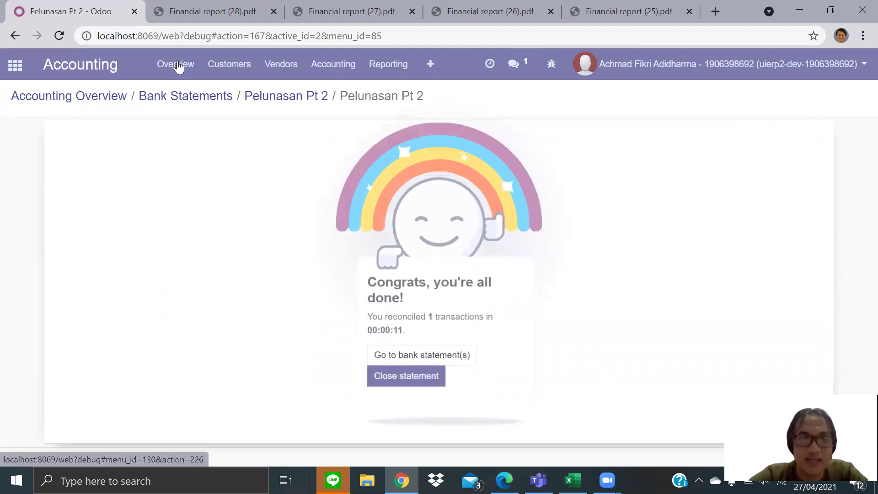
left_click(223, 67)
left_click(229, 93)
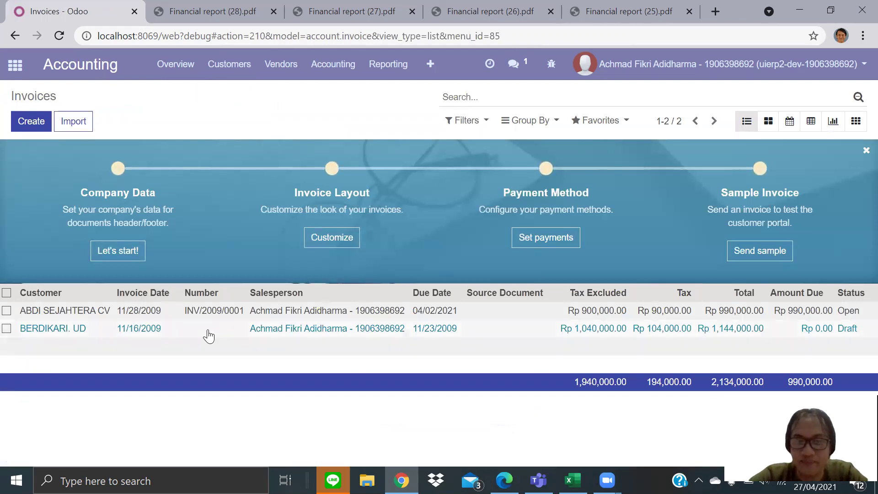
Open the ABDI SEJAHTERA CV invoice INV/2009/0001 and apply the "Pelunasan Pt 2" outstanding credit of Rp 100,000 to it
left_click(215, 313)
scroll(255, 313, "down", 1)
scroll(253, 311, "down", 10)
scroll(251, 309, "up", 5)
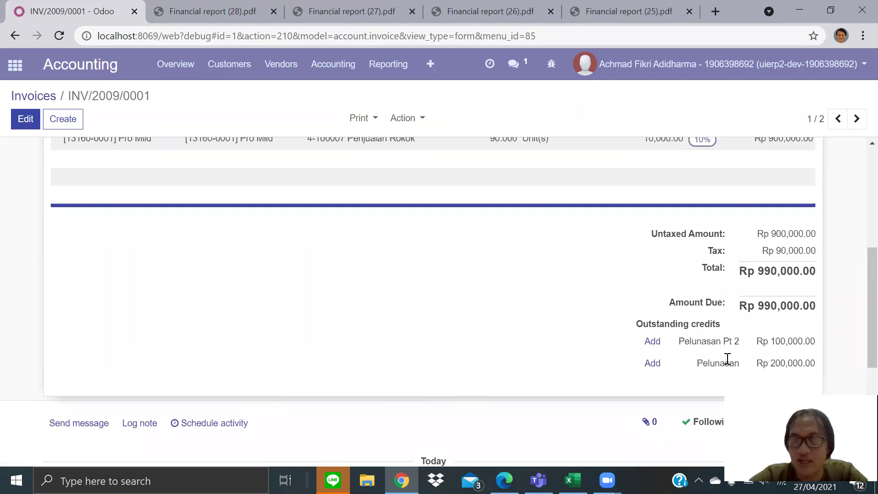
scroll(770, 346, "up", 5)
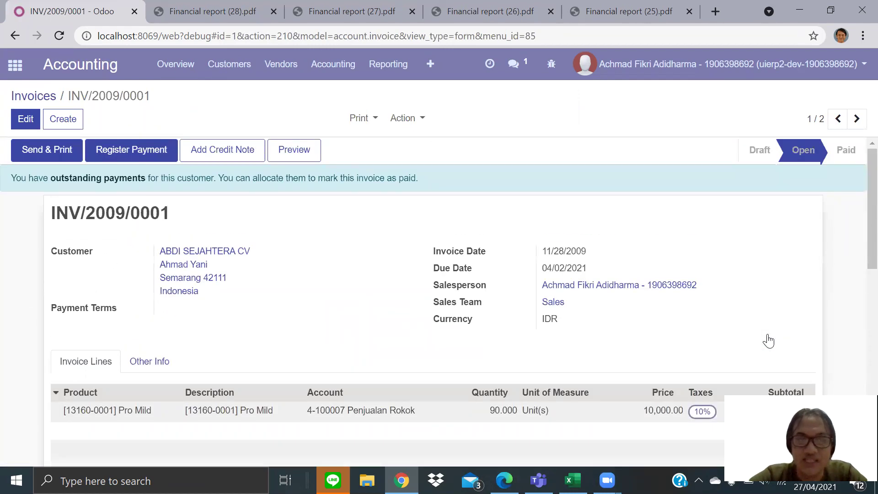
scroll(464, 249, "down", 2)
scroll(464, 248, "up", 2)
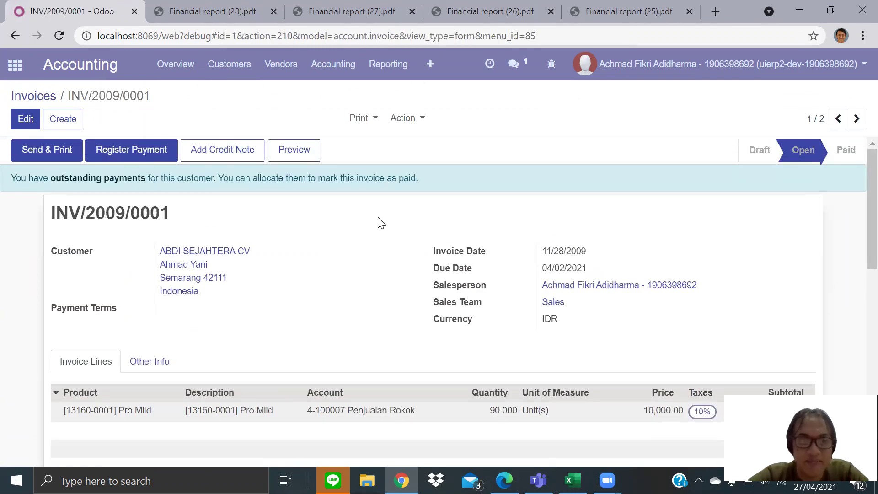
scroll(379, 223, "down", 4)
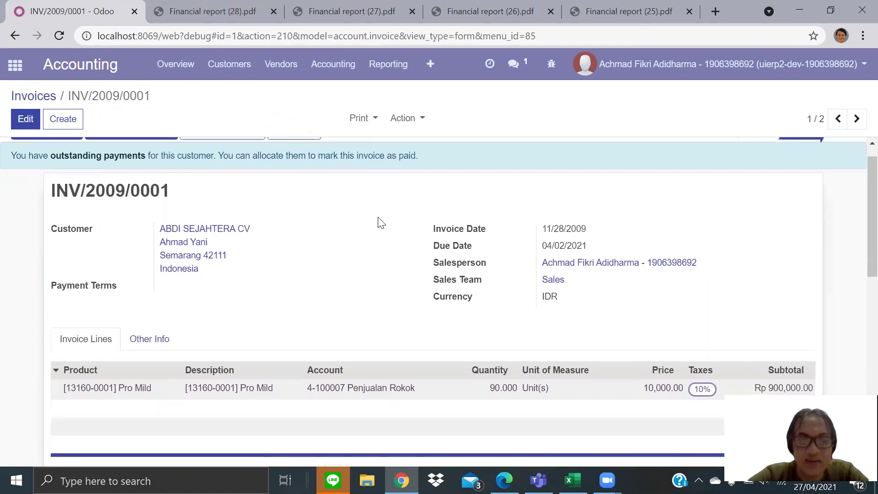
scroll(378, 223, "down", 3)
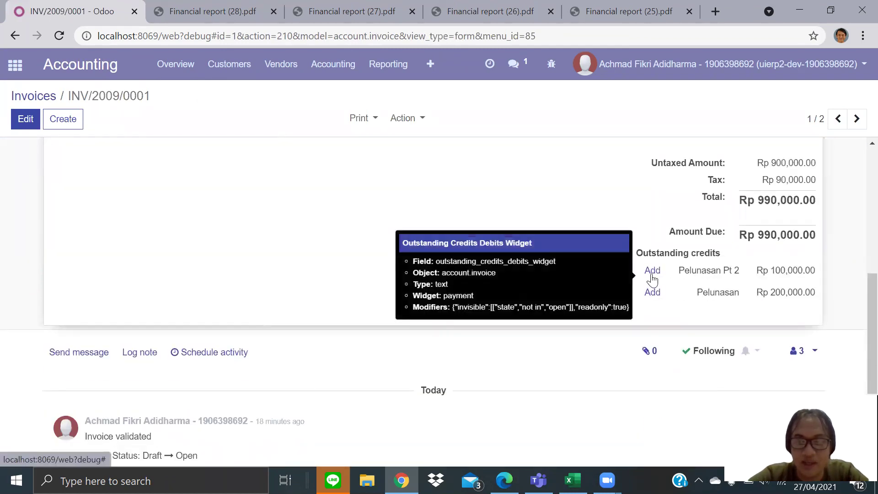
left_click(652, 293)
Apply the "Pelunasan" outstanding credit of Rp 200,000 to the invoice as well and check the resulting amount due
scroll(653, 297, "down", 1)
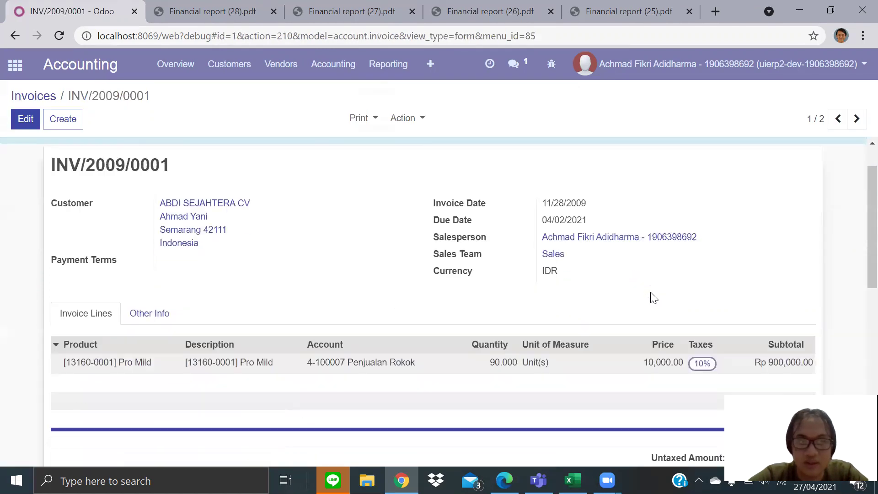
scroll(653, 297, "down", 6)
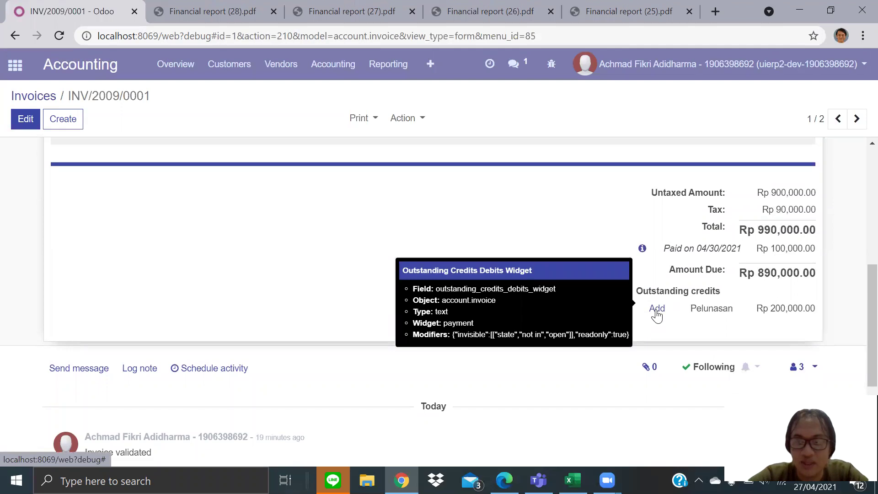
left_click(657, 309)
scroll(657, 315, "down", 7)
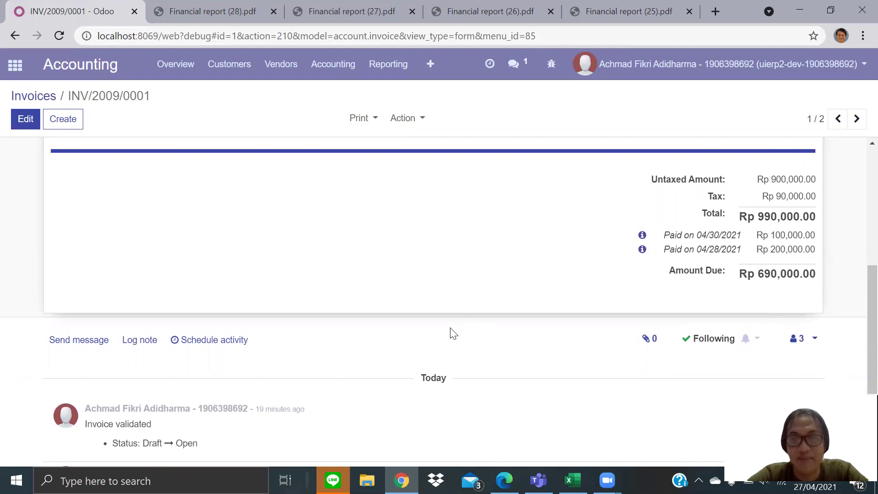
scroll(452, 332, "up", 2)
scroll(451, 333, "up", 3)
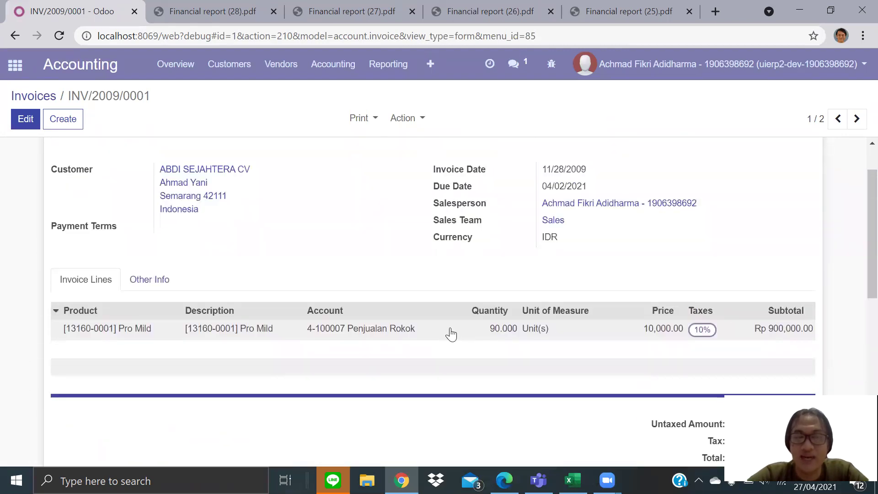
scroll(451, 333, "up", 1)
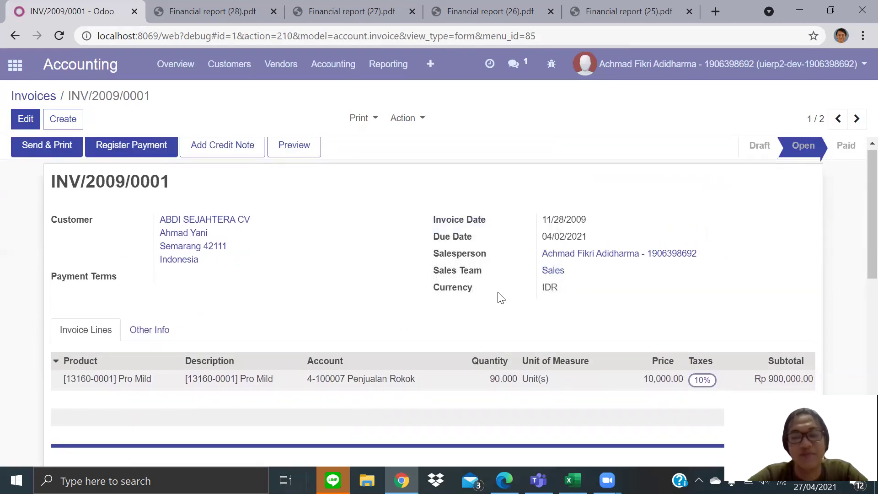
mouse_move(404, 421)
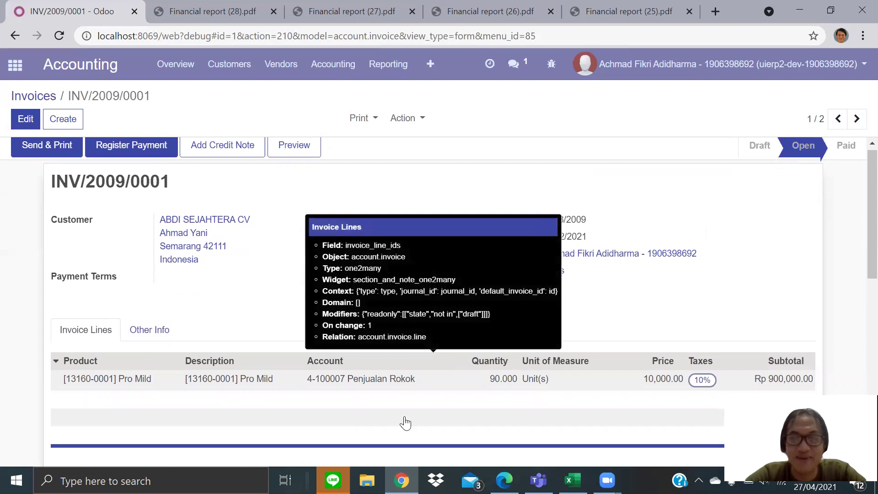